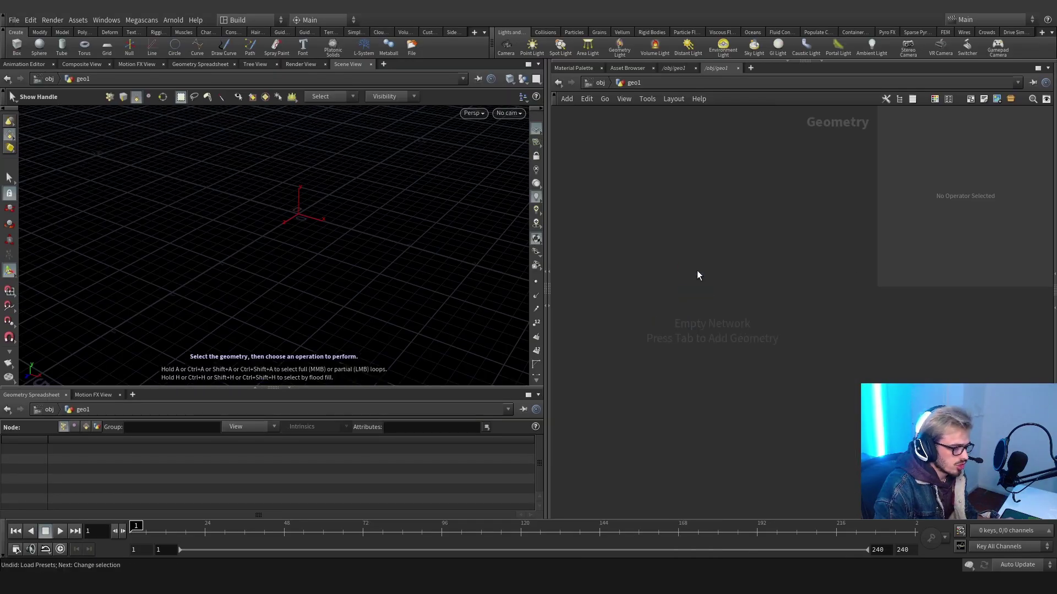
- Add a Box node to the empty geometry network
key(Tab)
text(box)
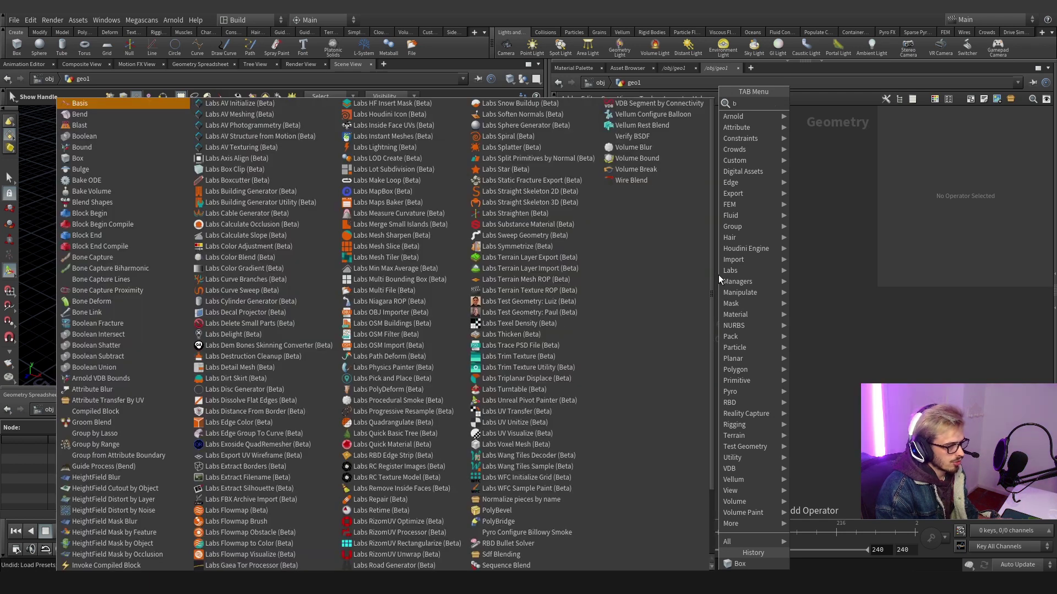
key(Return)
click(718, 275)
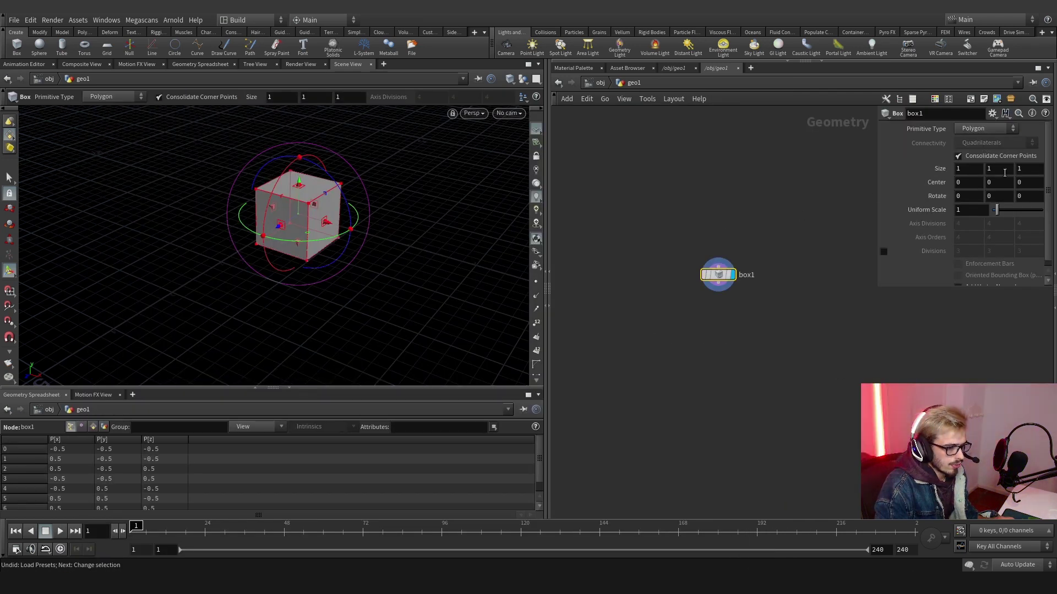
- Set the box's Y center to half its Y size with a relative reference, ch("sizey")/2
right_click(898, 173)
key(Escape)
right_click(964, 181)
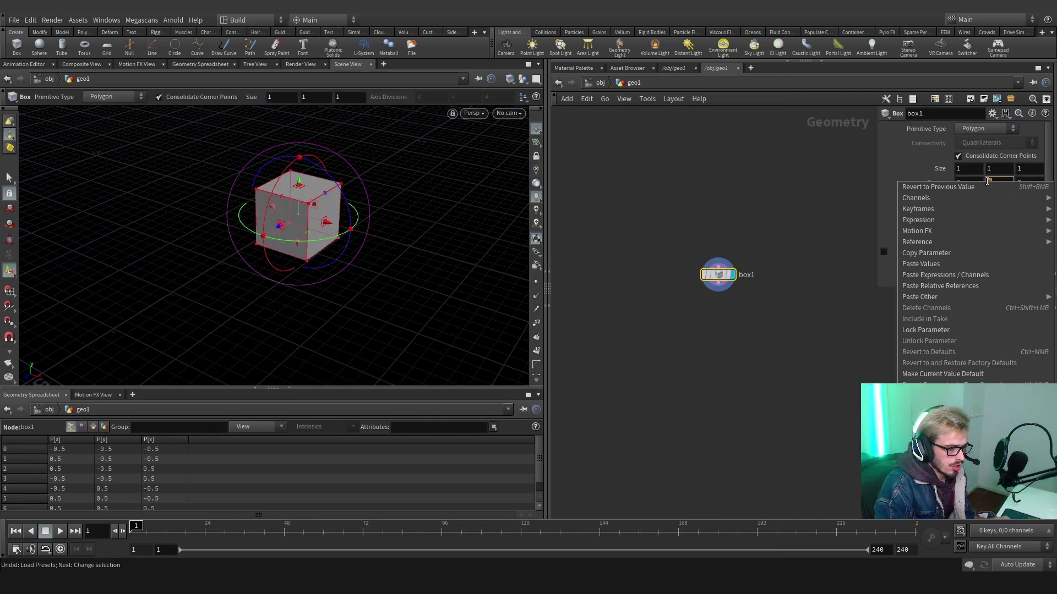
click(1002, 285)
text(/2)
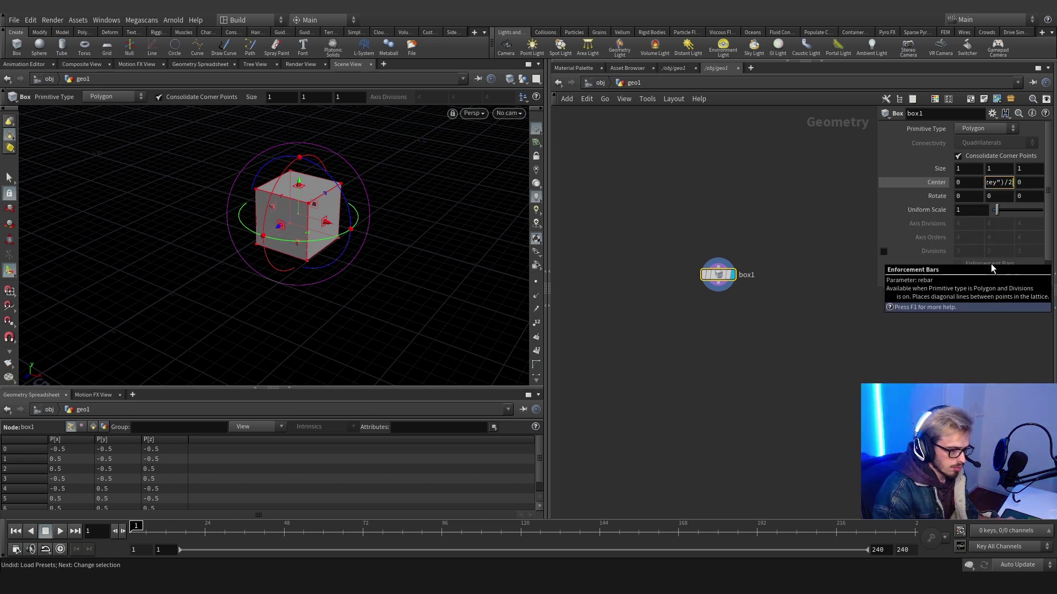
key(Return)
- Resize the box freehand in the viewport into a flat slab of about 4.47 by 0.27 by 1.58
key(Escape)
key(Return)
drag(374, 215, 385, 259)
key(Escape)
key(Return)
middle_drag(791, 321, 754, 219)
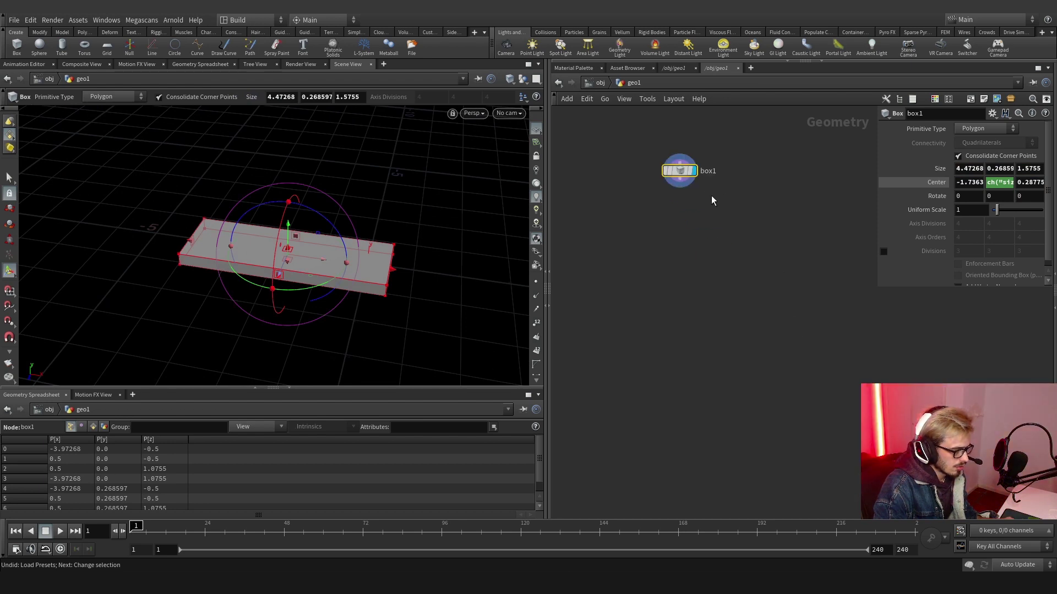
- Add an IsoOffset node fed by box1 and place it below and slightly aside from the box
key(Tab)
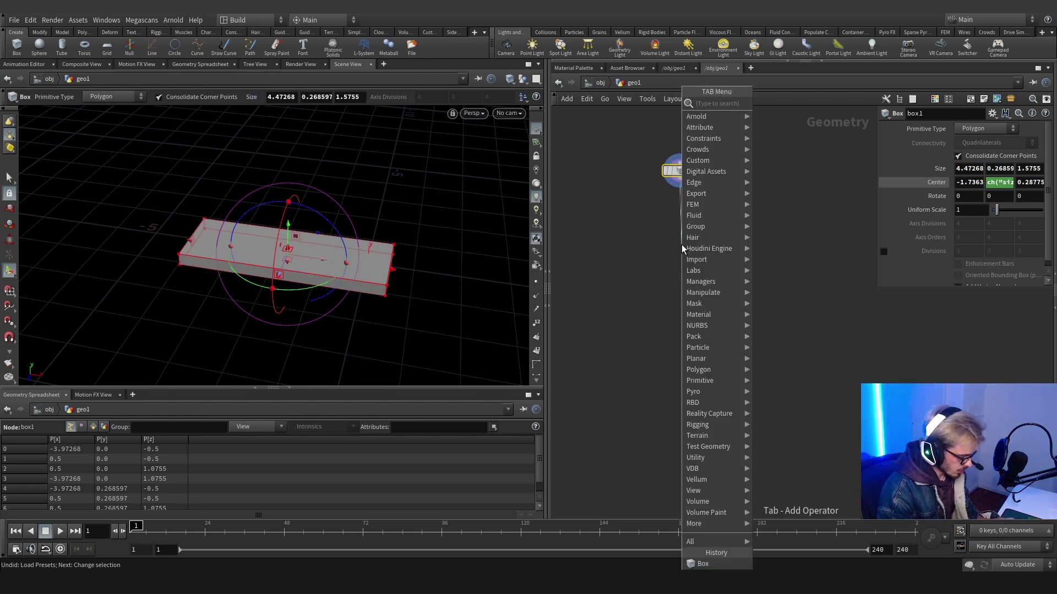
text(iso)
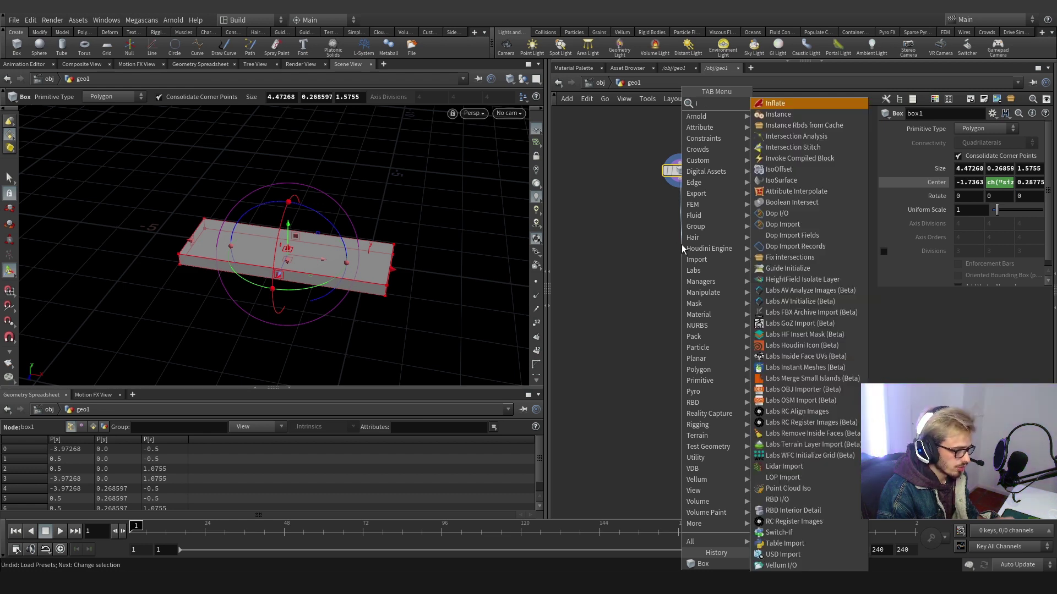
key(Return)
click(682, 245)
key(r)
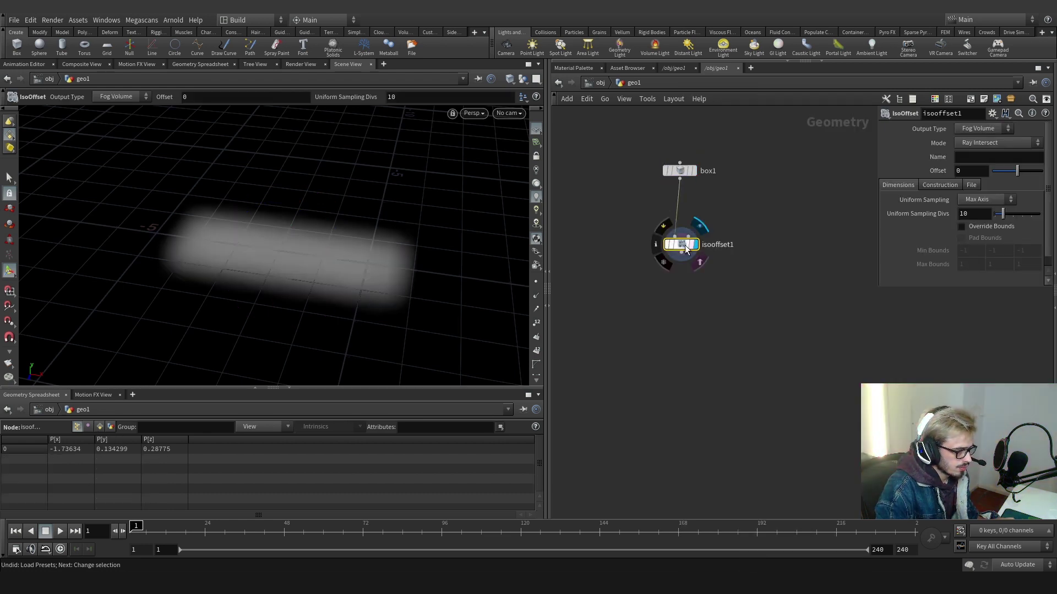
drag(681, 244, 613, 247)
- Add a Scatter node beneath isooffset1 to scatter points inside the fog volume
key(Tab)
text(scatter)
key(Return)
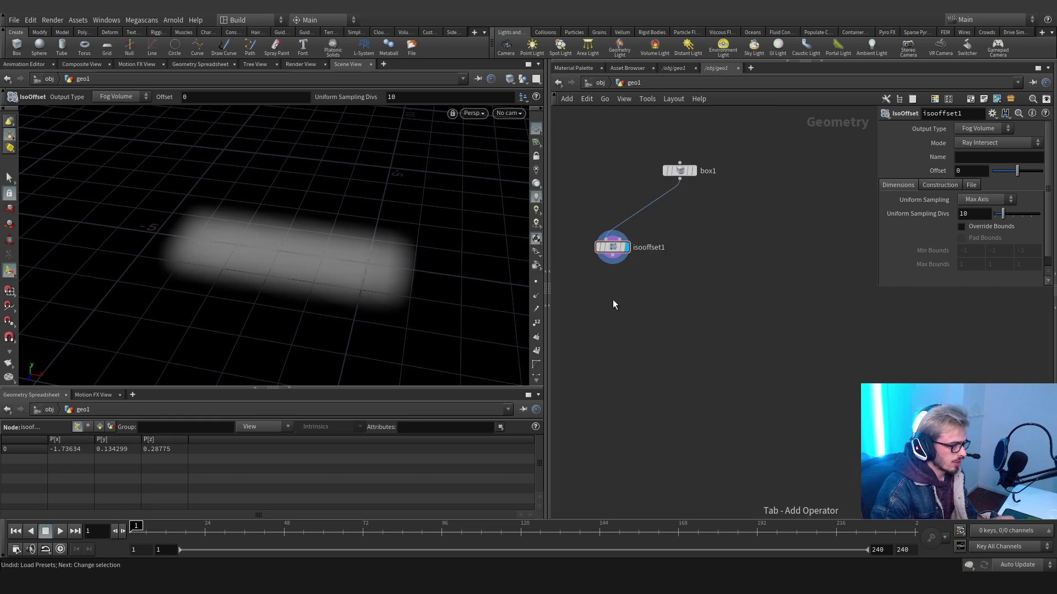
click(613, 300)
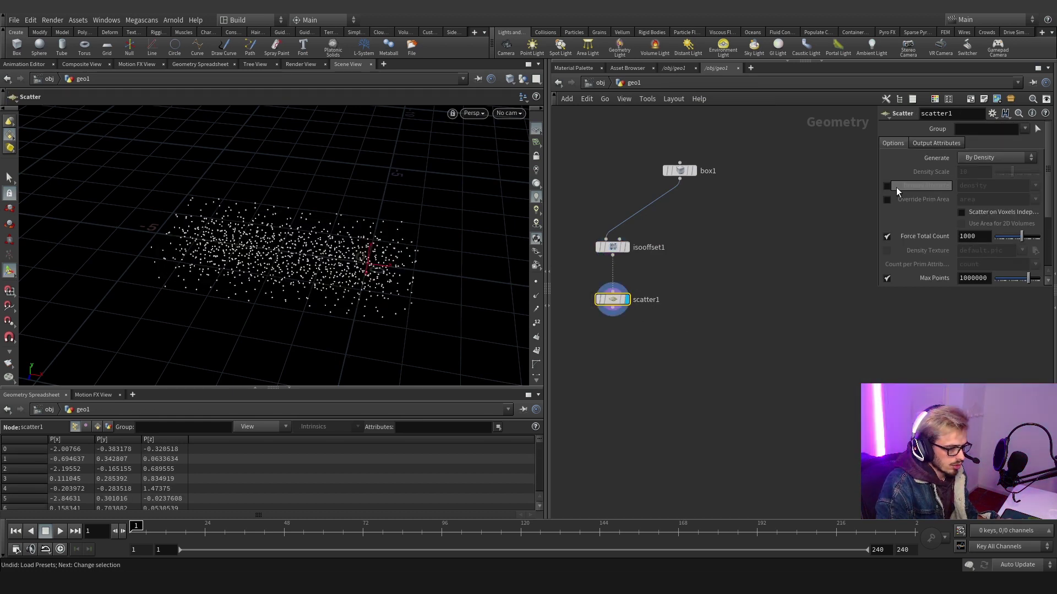
- Set the scatter's Force Total Count to 20 and turn off Relax Iterations
click(973, 235)
key(BackSpace)
key(BackSpace)
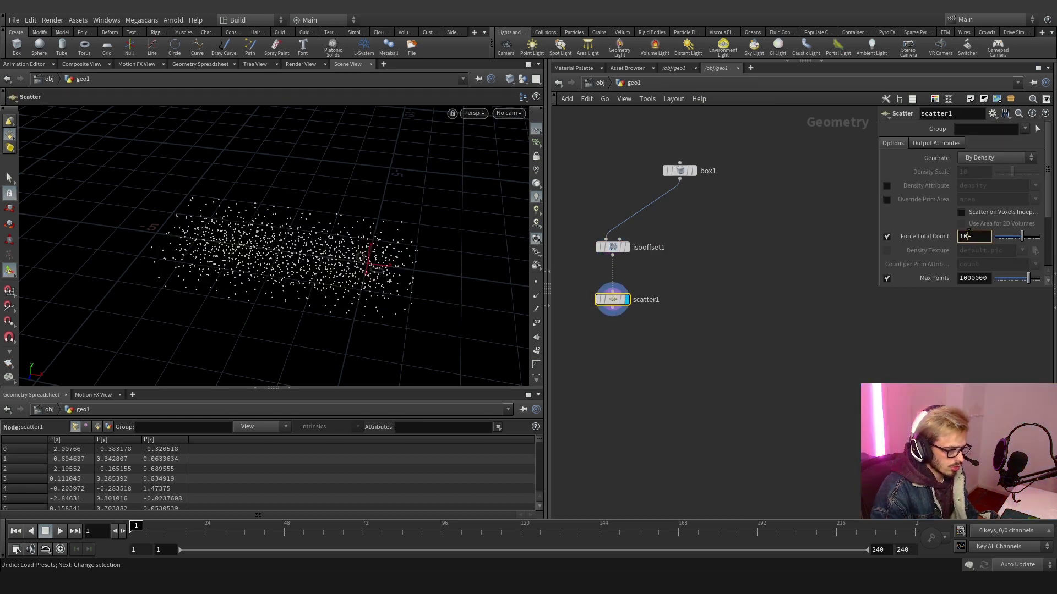
key(BackSpace)
key(BackSpace)
text(20)
key(Return)
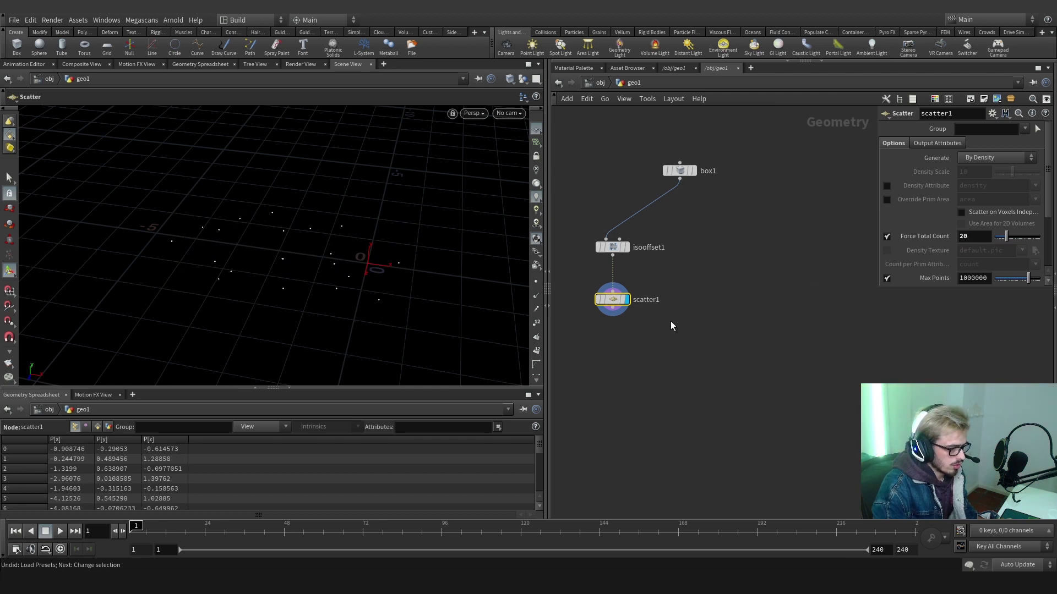
scroll(944, 260, down, 3)
click(886, 259)
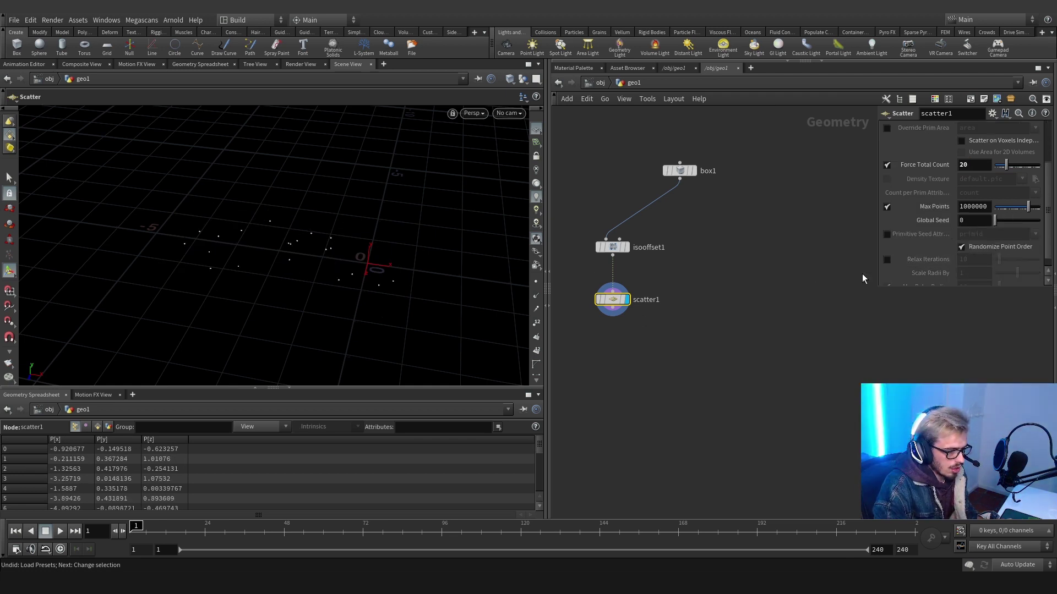
- Add a Copy to Points node below the scatter node
drag(669, 368, 669, 368)
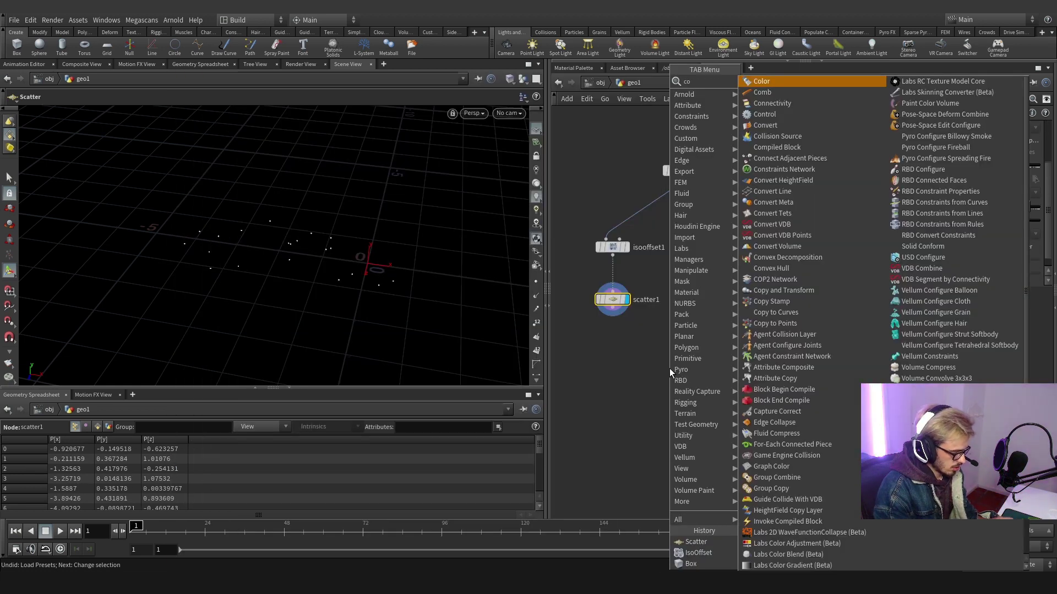
text(copy to)
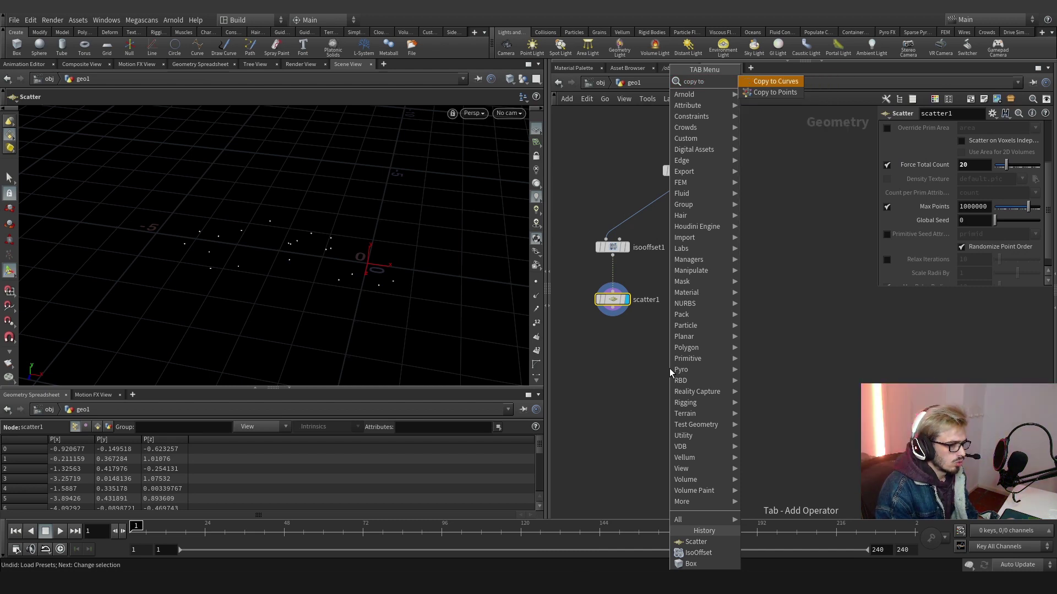
key(Return)
click(669, 369)
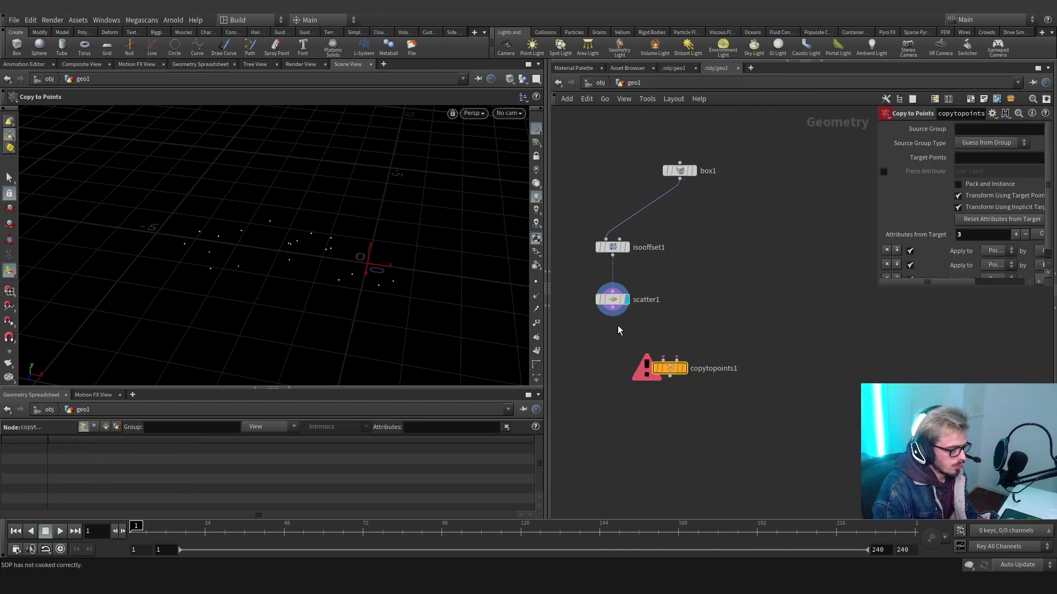
- Add an Attribute Randomize node and insert it between scatter1 and copytopoints1
key(Tab)
text(rand)
key(Return)
click(704, 319)
drag(702, 315, 652, 333)
- Set the Attribute Randomize node to attribute N with the Direction or Orientation distribution
double_click(961, 171)
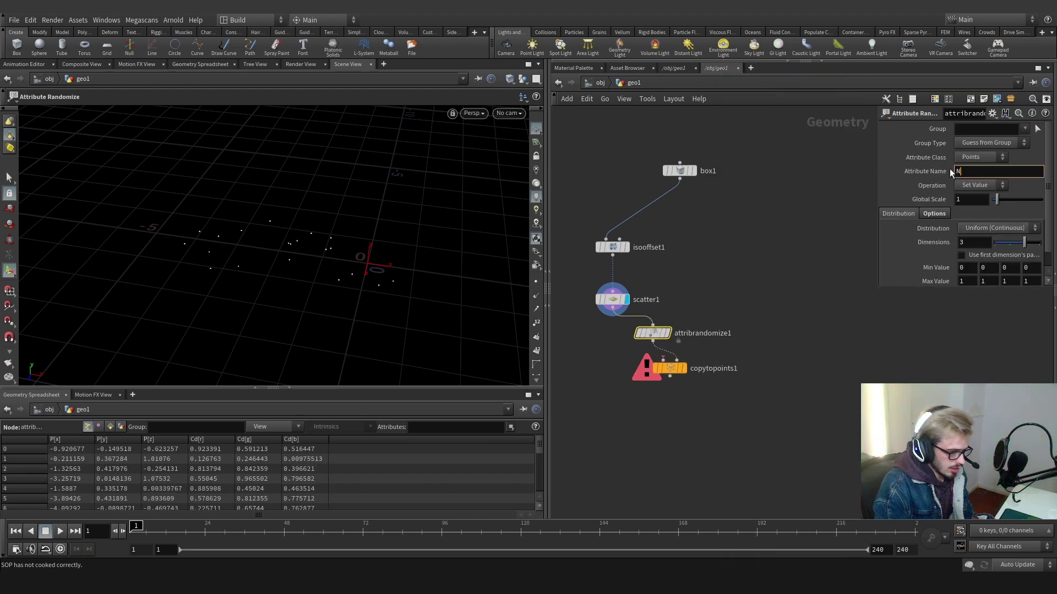
click(988, 230)
click(1014, 286)
- Display the output of copytopoints1 and move the node farther below attribrandomize1
click(685, 369)
key(h)
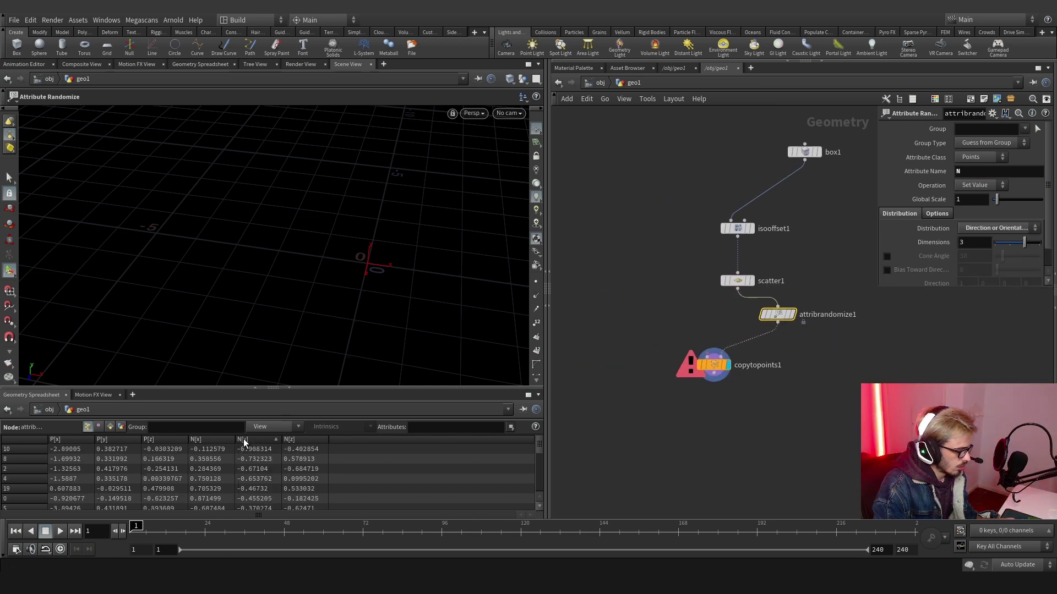
click(708, 362)
drag(707, 362, 660, 391)
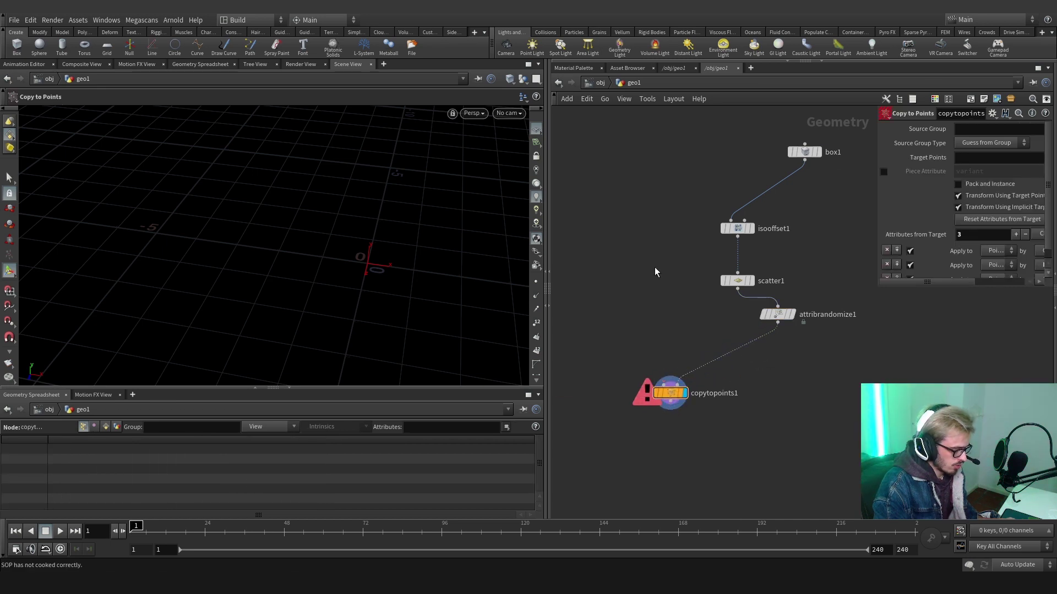
- Add a Grid node beside the isooffset1 node
key(Tab)
text(gri)
key(Return)
click(649, 239)
- Link both size values of the grid to box1's X size with the reference ch("../box1/sizex")
click(804, 152)
right_click(957, 175)
click(949, 243)
click(633, 238)
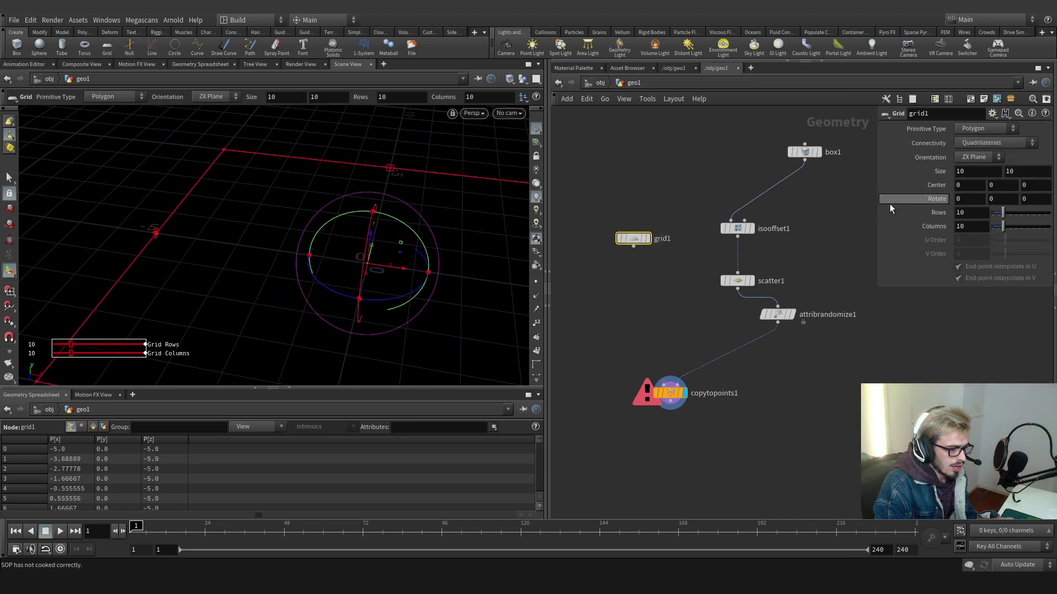
right_click(939, 170)
click(968, 170)
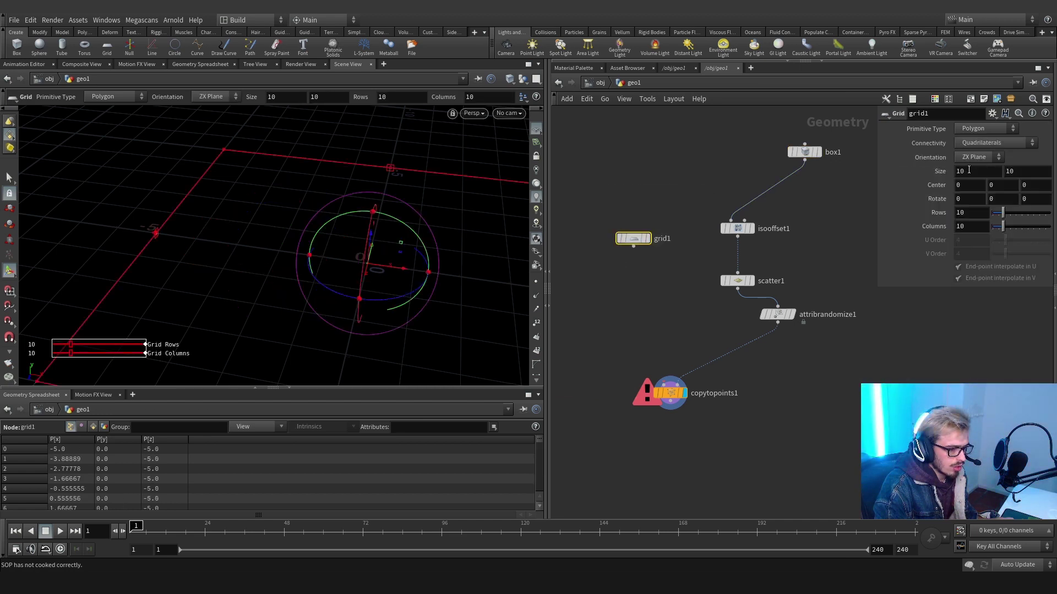
right_click(958, 173)
click(940, 276)
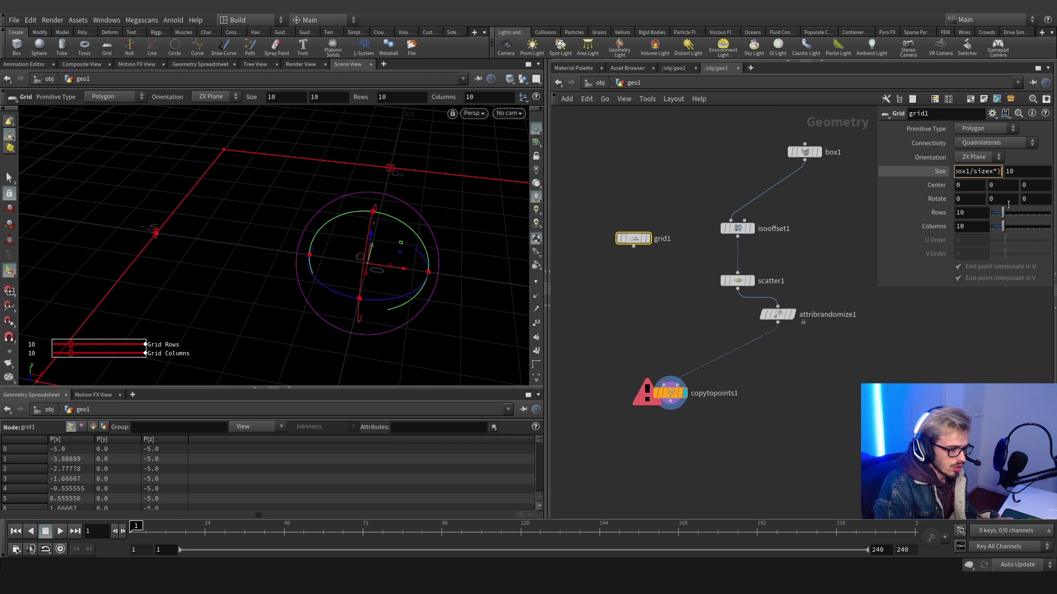
right_click(969, 171)
click(985, 275)
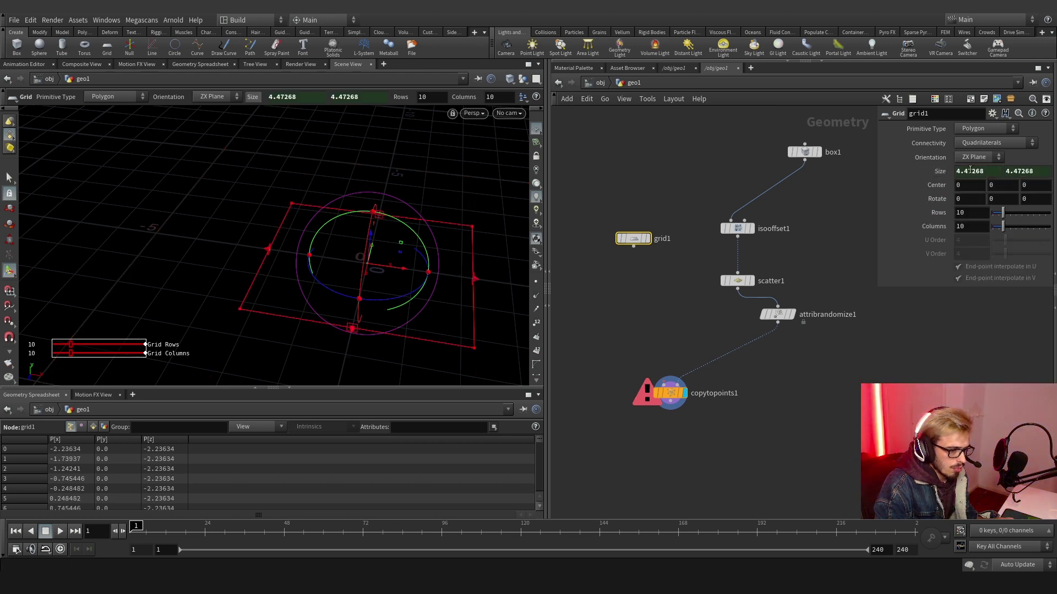
- Multiply both grid size expressions by 3 and connect grid1 to copytopoints1 as the geometry to copy
click(936, 171)
click(830, 169)
key(Return)
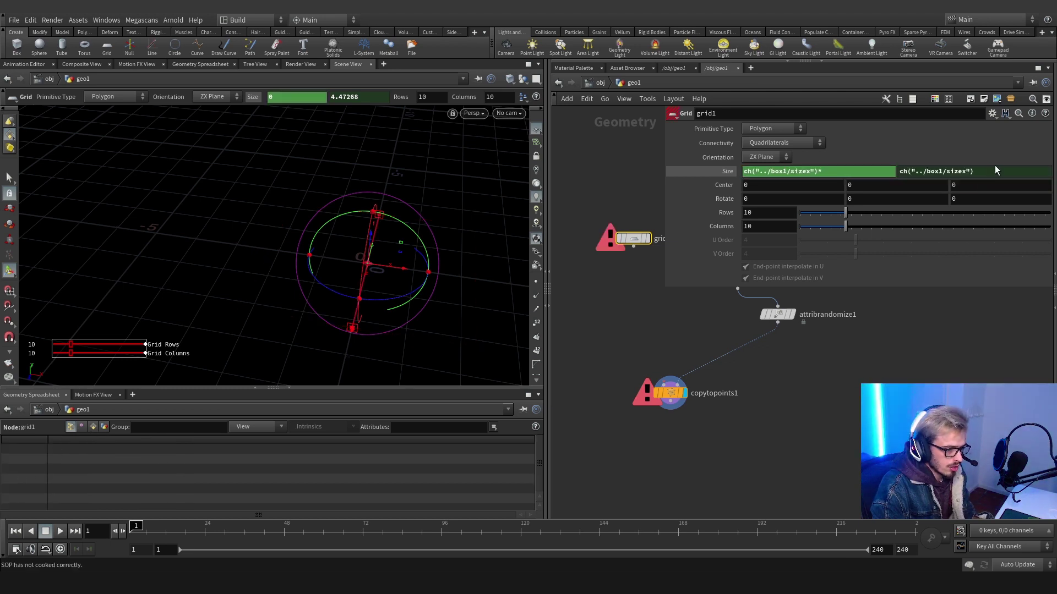
text(*3)
key(Return)
scroll(645, 330, down, 2)
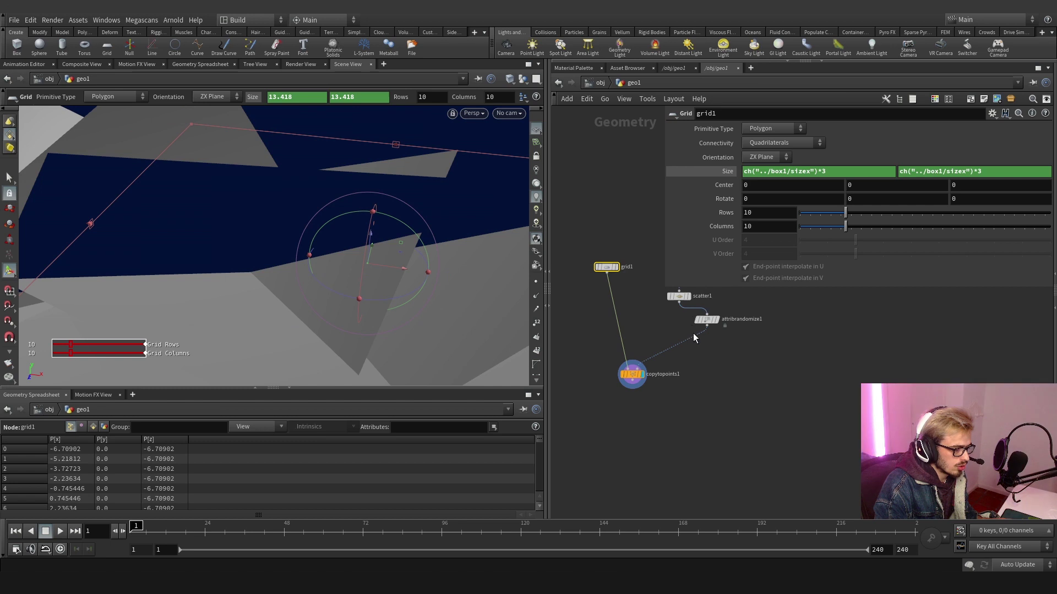
scroll(701, 365, down, 2)
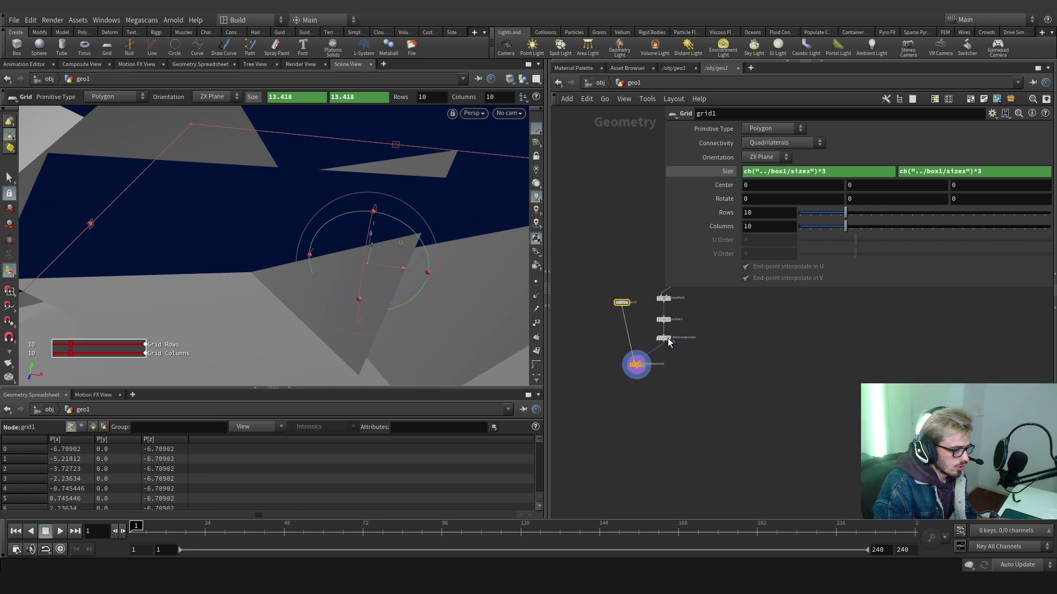
- Set the grid's rows and columns to 100
click(510, 79)
click(526, 168)
mouse_move(386, 215)
mouse_down()
mouse_move(370, 231)
mouse_move(507, 252)
mouse_move(362, 208)
mouse_up()
key(Return)
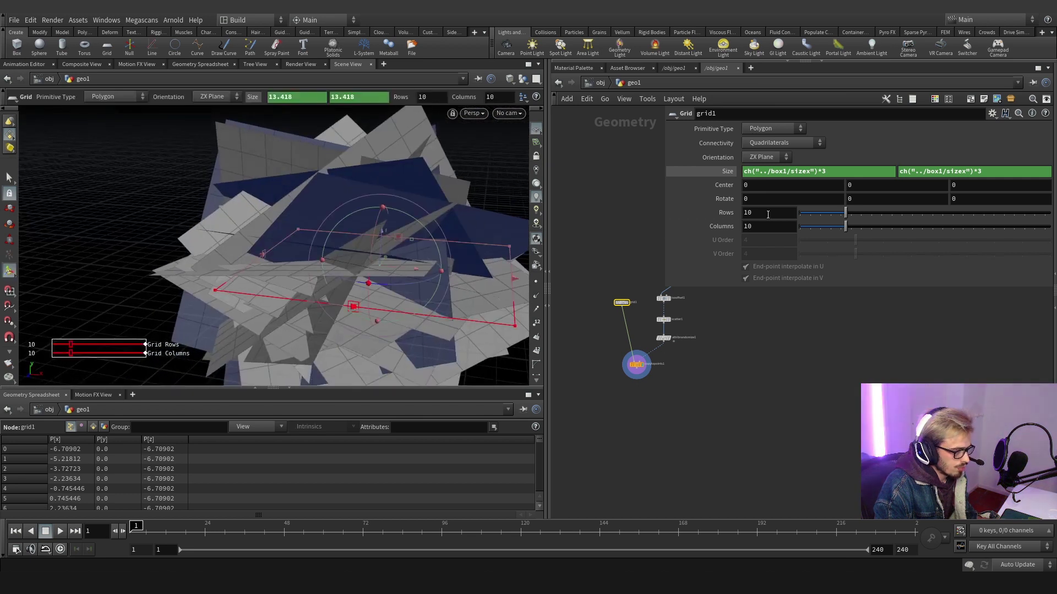
click(768, 214)
text(0)
key(Return)
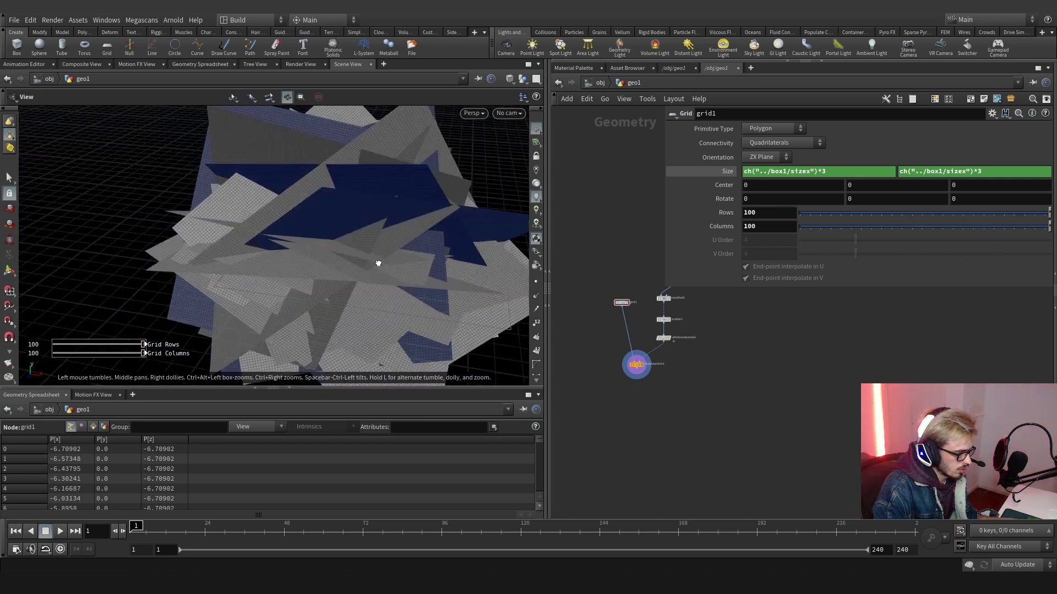
- Add a Boolean Fracture node below copytopoints1
scroll(682, 358, up, 3)
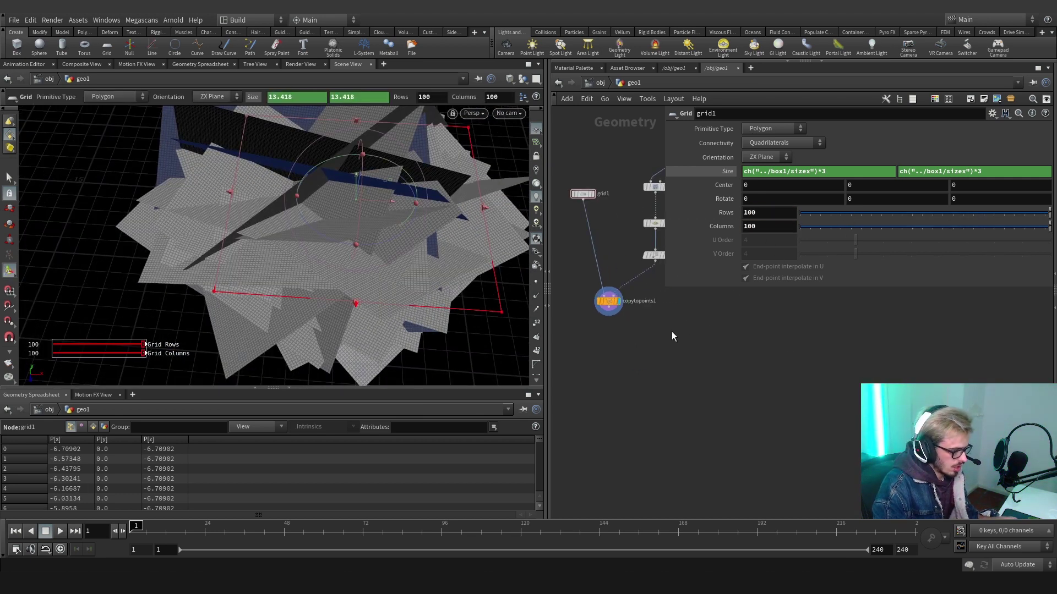
drag(664, 296, 734, 302)
key(Tab)
text(bool)
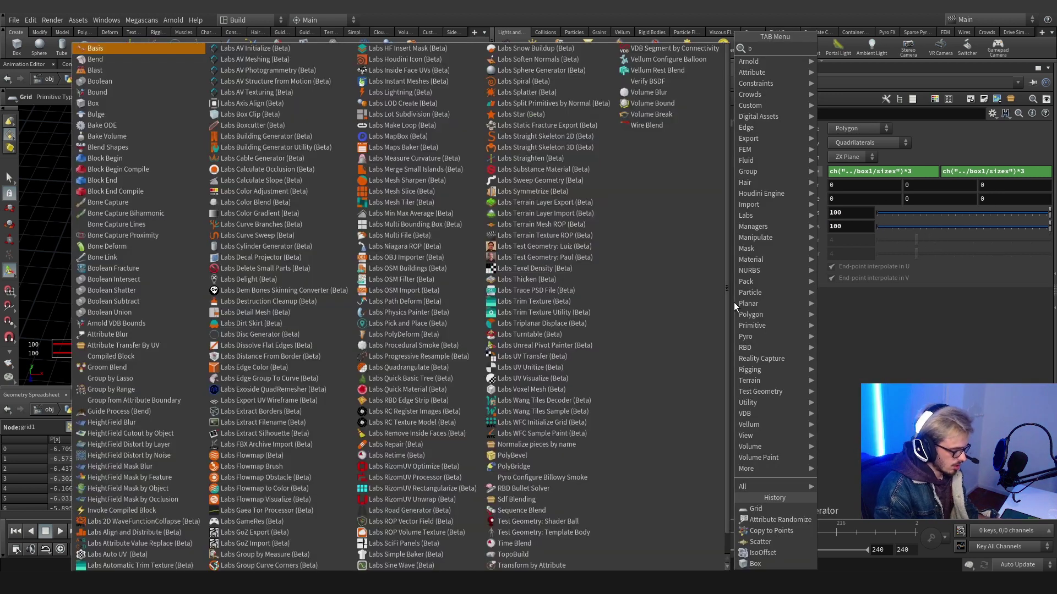
key(Down)
key(Return)
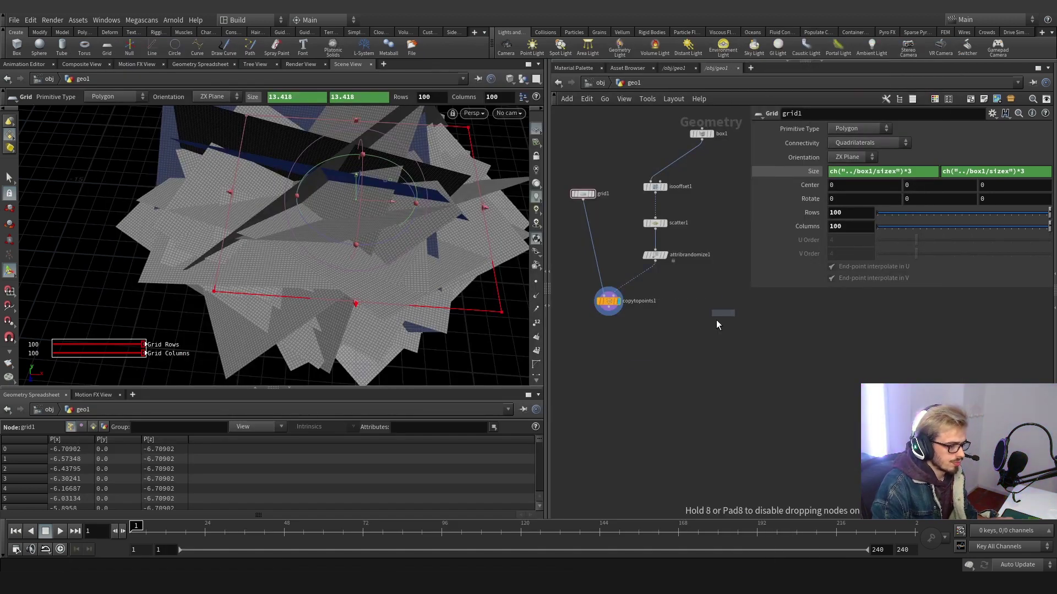
click(733, 303)
click(568, 368)
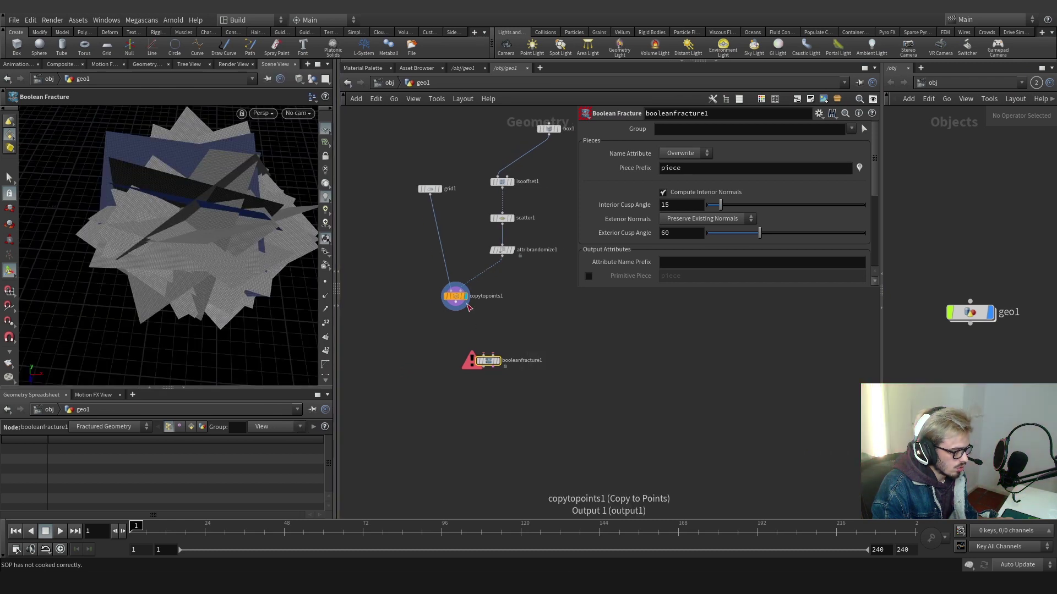
- Connect box1 as the mesh and copytopoints1 as the cutting surface of booleanfracture1, and display the fractured result
click(455, 308)
key(Escape)
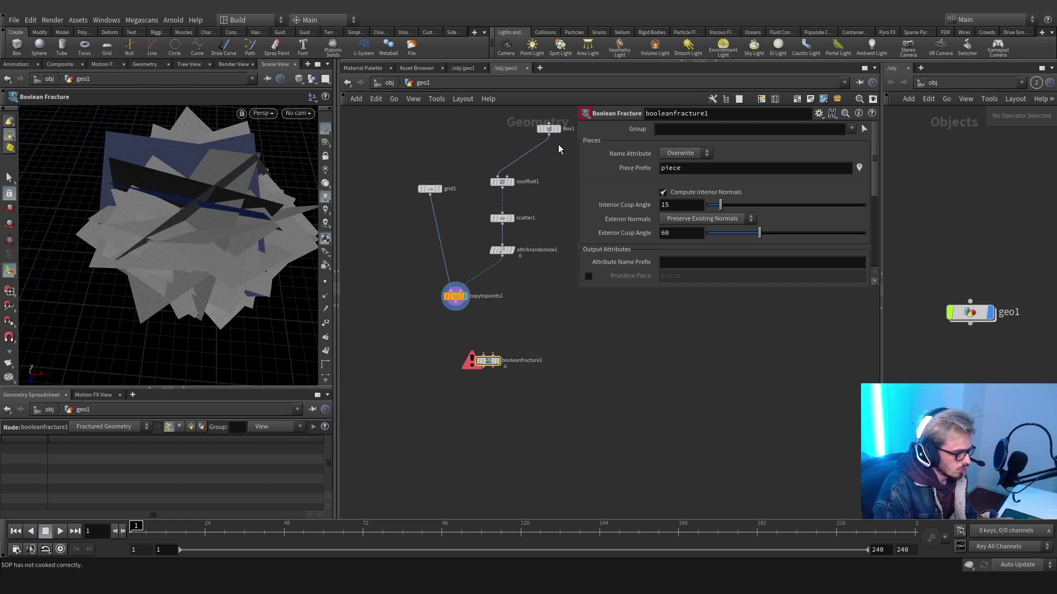
click(548, 135)
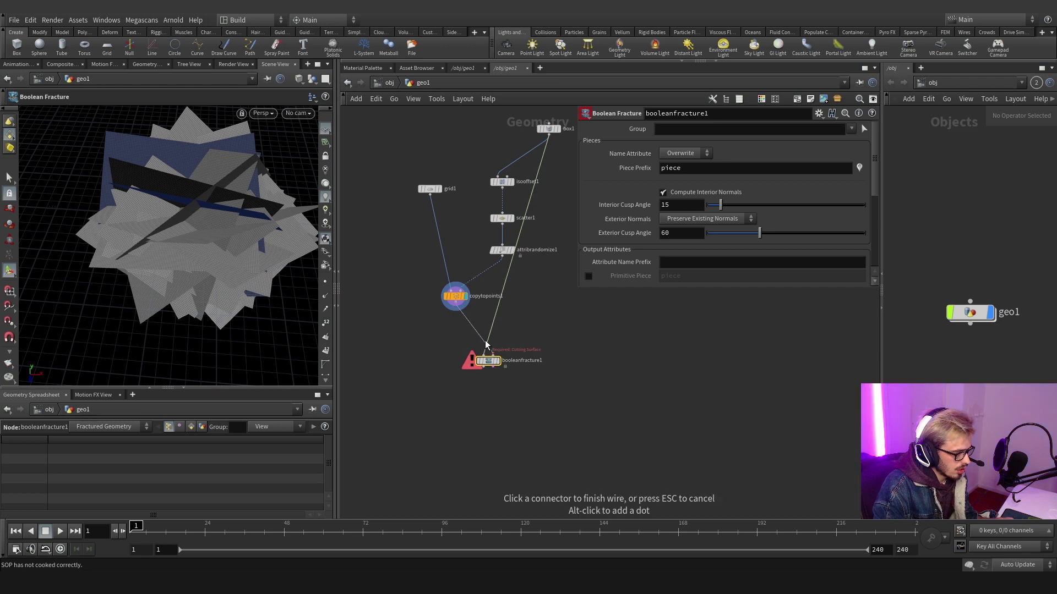
click(504, 364)
key(h)
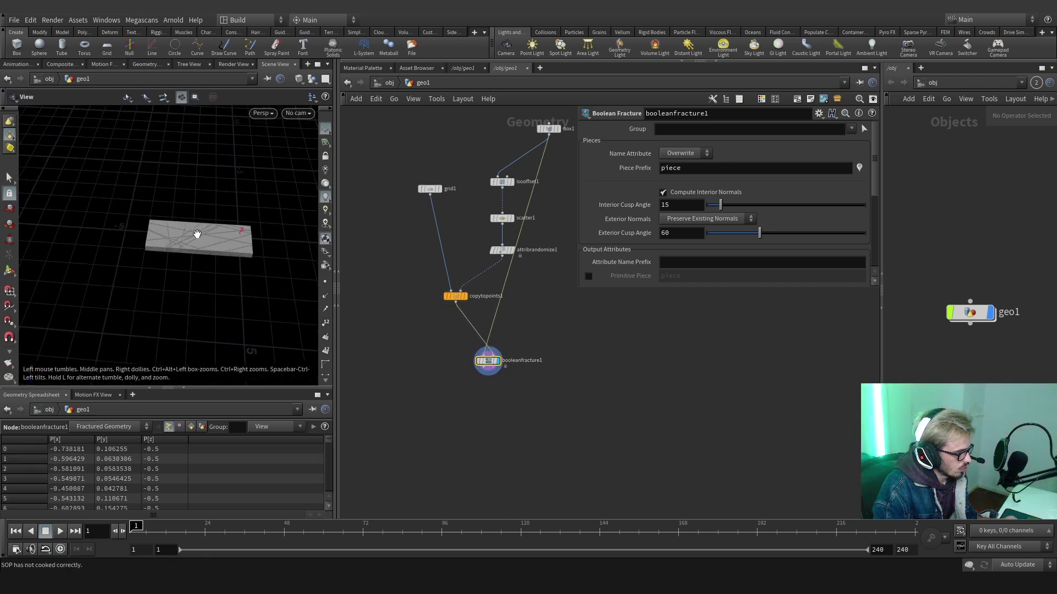
- Set booleanfracture1's name attribute mode to Append and its piece prefix to _
click(682, 153)
click(685, 166)
key(BackSpace)
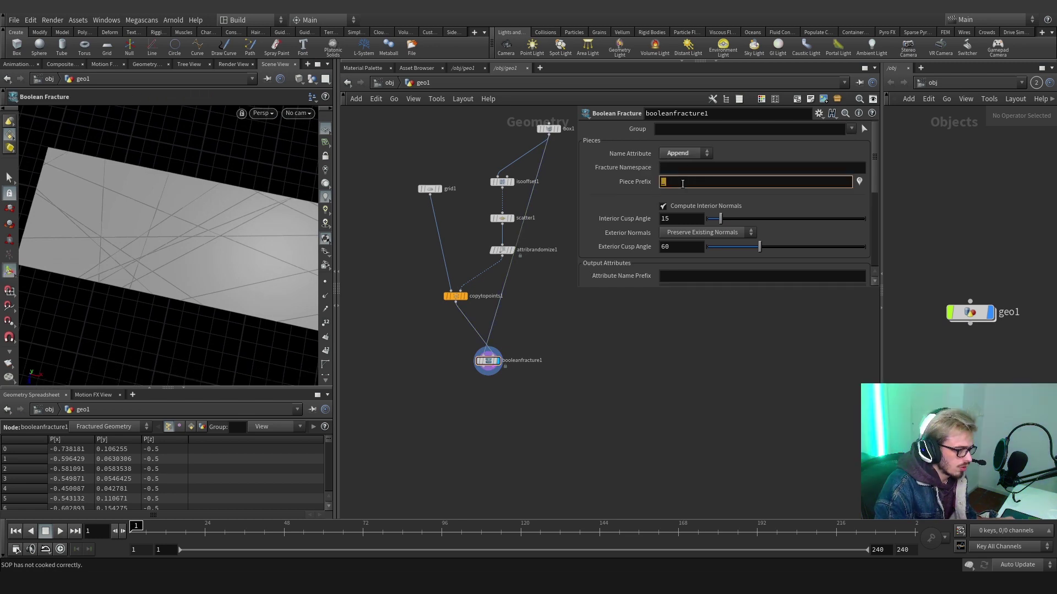
scroll(516, 357, down, 3)
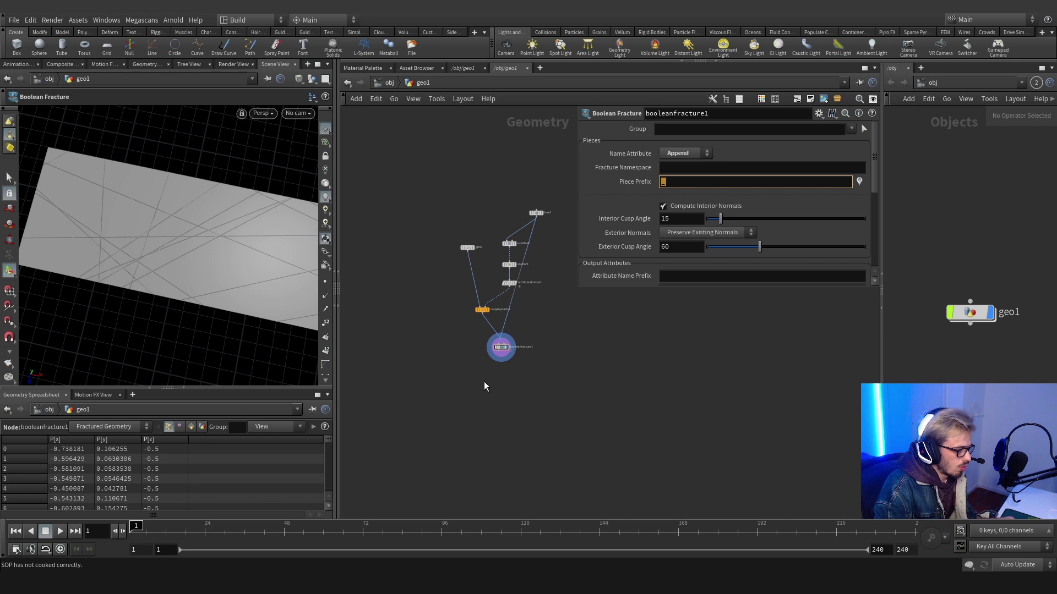
text(_)
- Examine the fractured pieces' primitive attributes in the spreadsheet, sorting by name in both directions
click(191, 427)
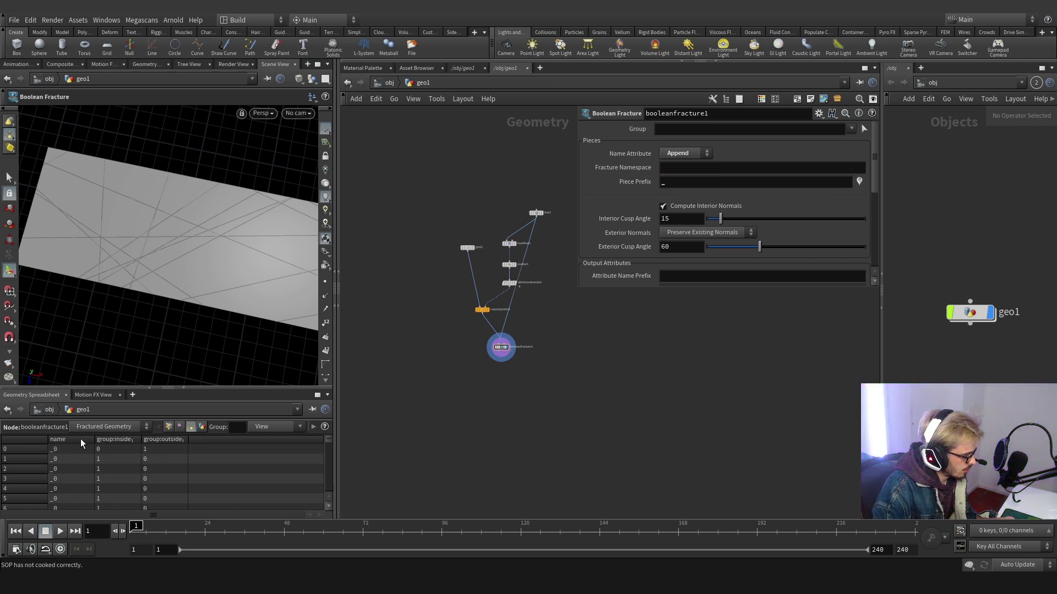
click(81, 439)
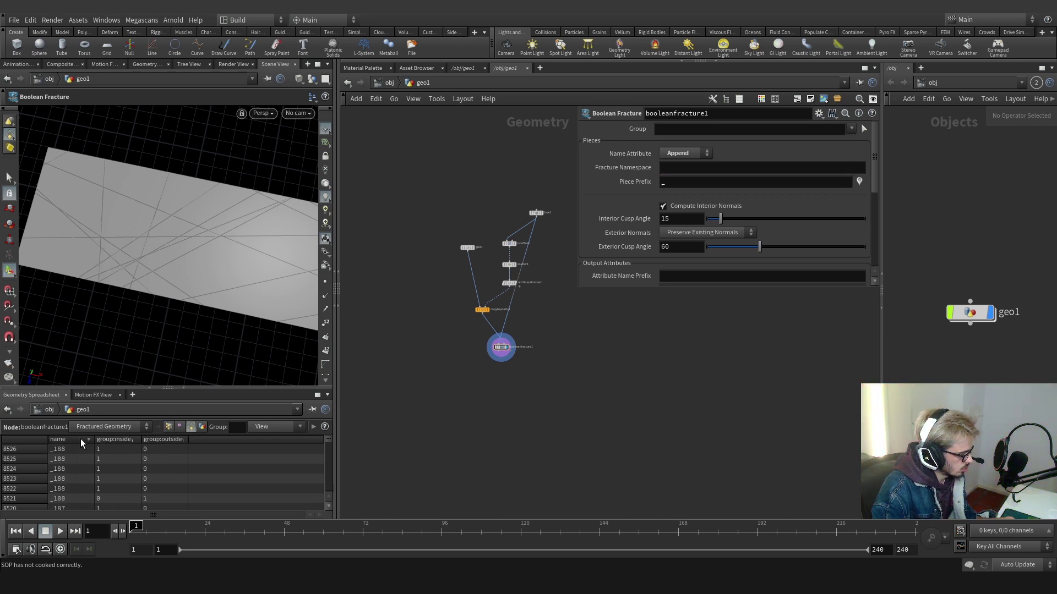
click(81, 439)
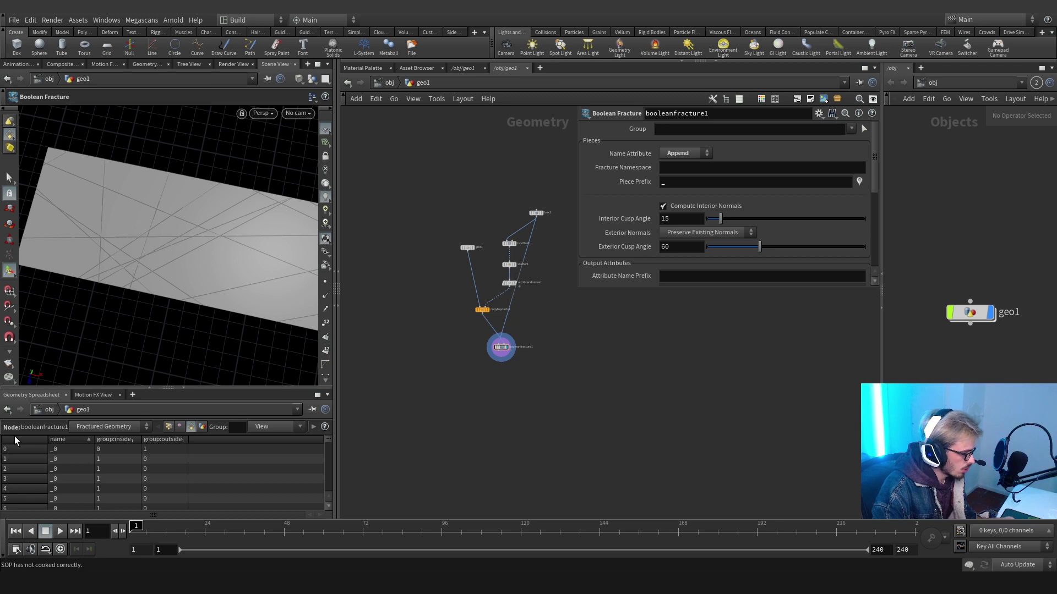
- Add a Connectivity node fed by box1 and set its connectivity type to Primitive
scroll(436, 373, up, 2)
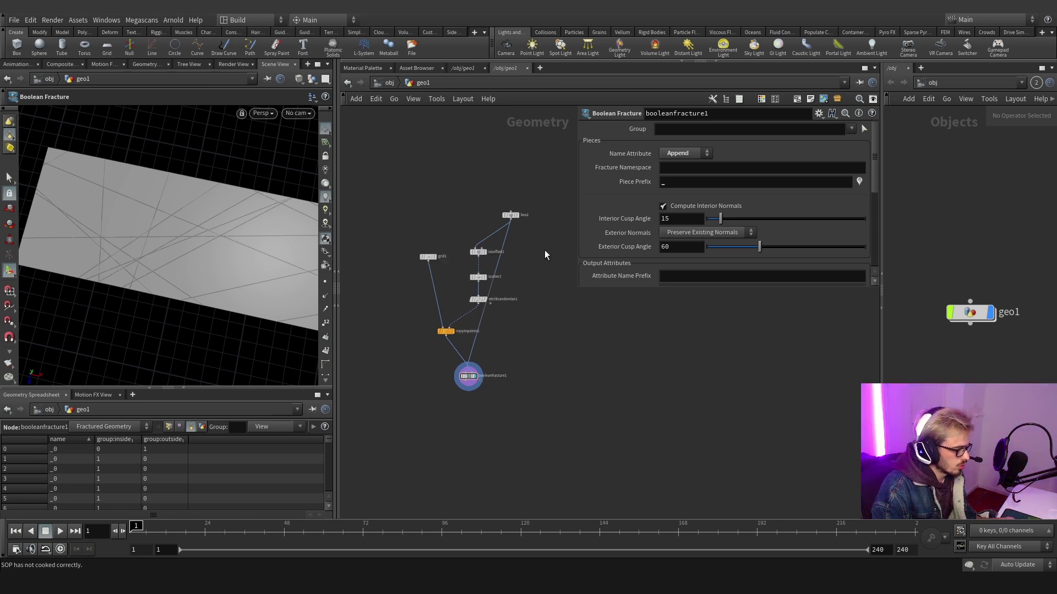
key(Tab)
text(conn)
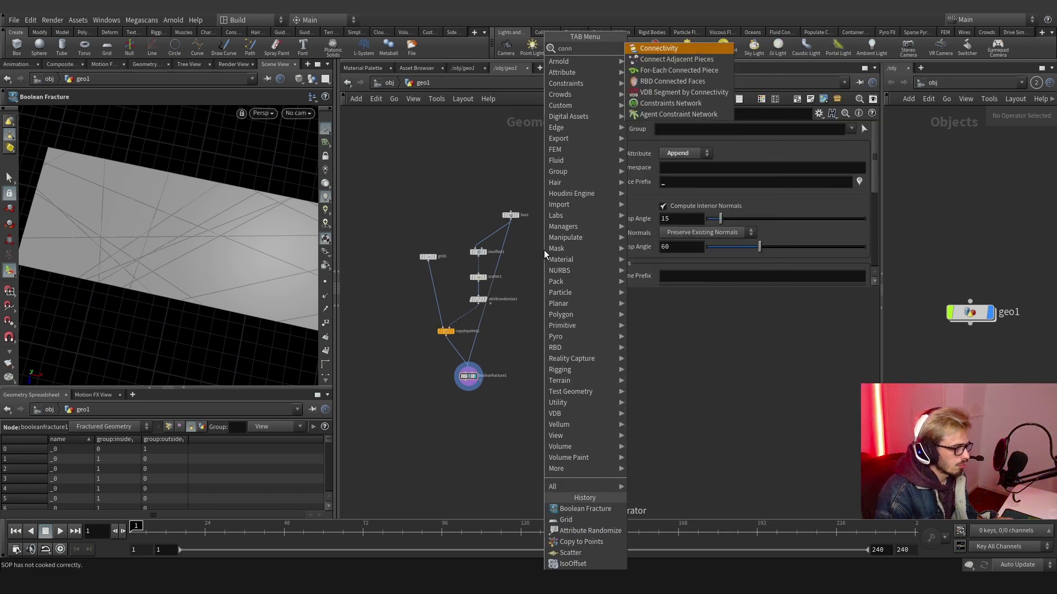
key(Return)
click(543, 250)
click(496, 205)
click(542, 243)
click(680, 128)
click(675, 138)
- Add an Attribute Wrangle below connectivity1 and load the saved preset with s@name = "piece_" + itoa(i@class);
key(Tab)
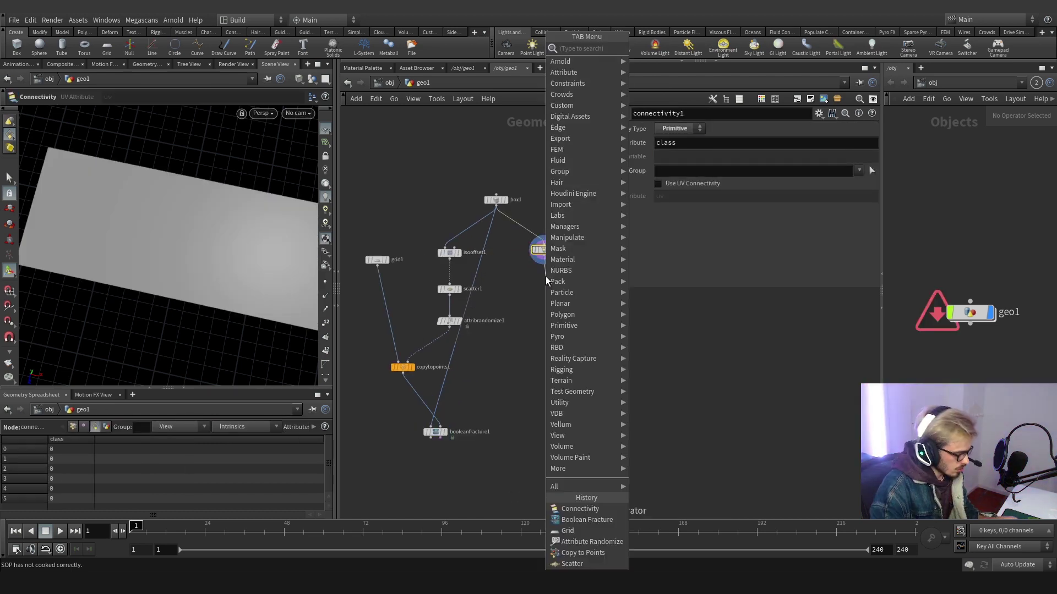
text(wrangle)
key(Return)
click(545, 278)
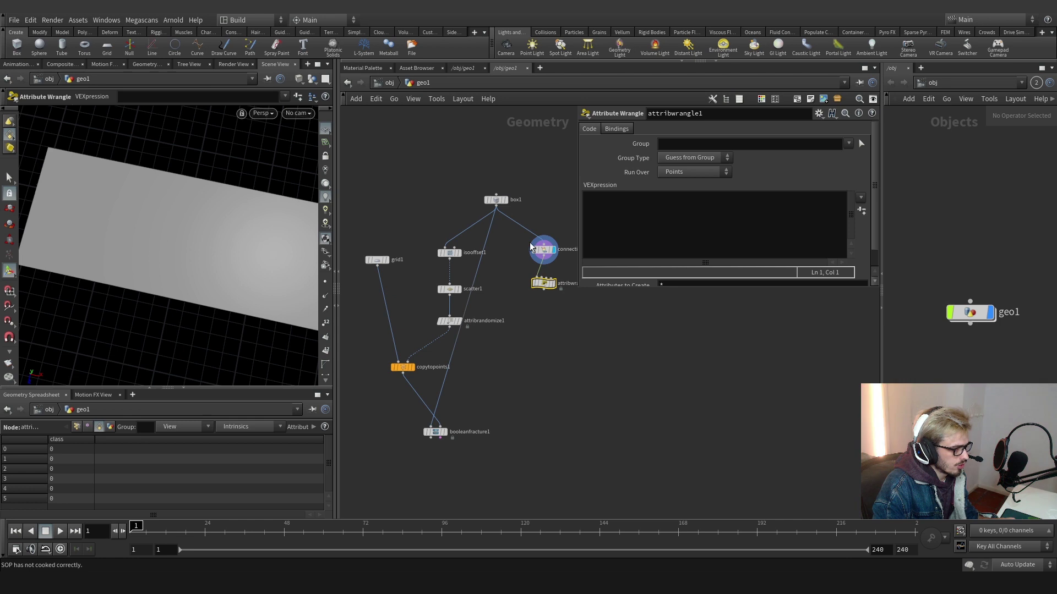
click(818, 113)
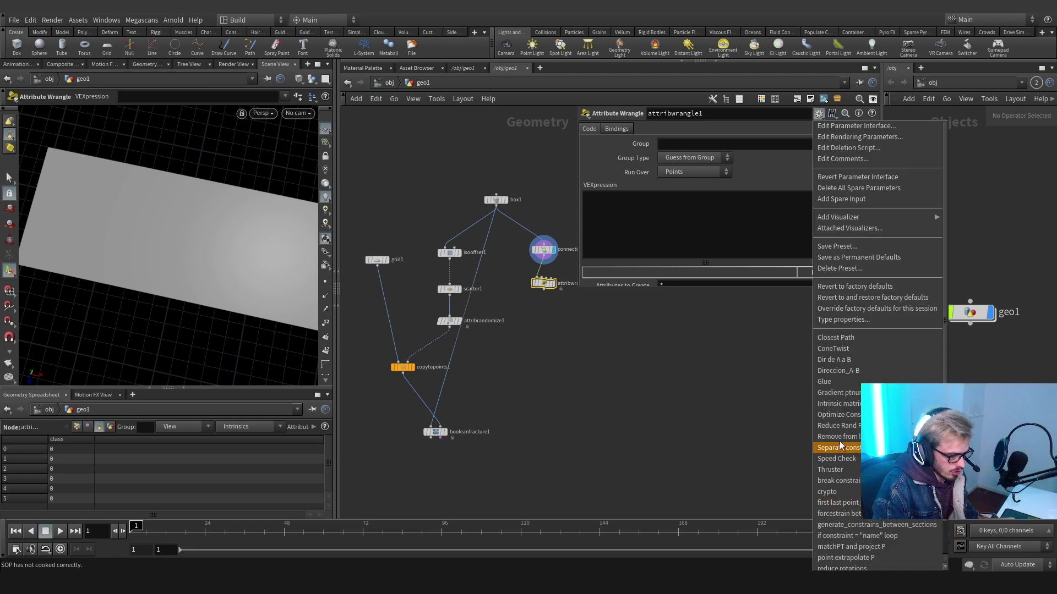
click(852, 540)
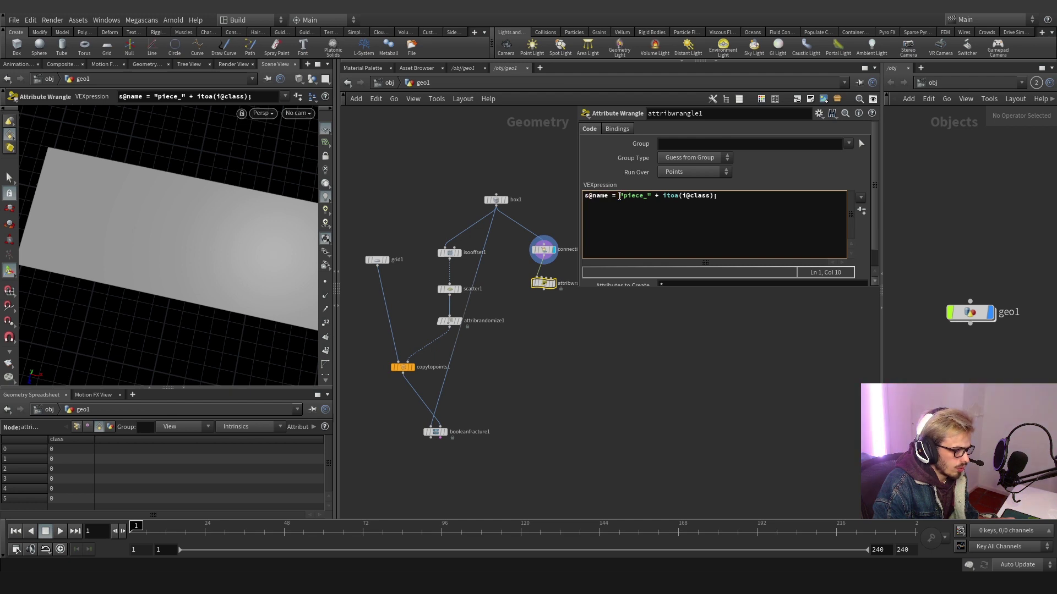
drag(619, 196, 649, 196)
key(Left)
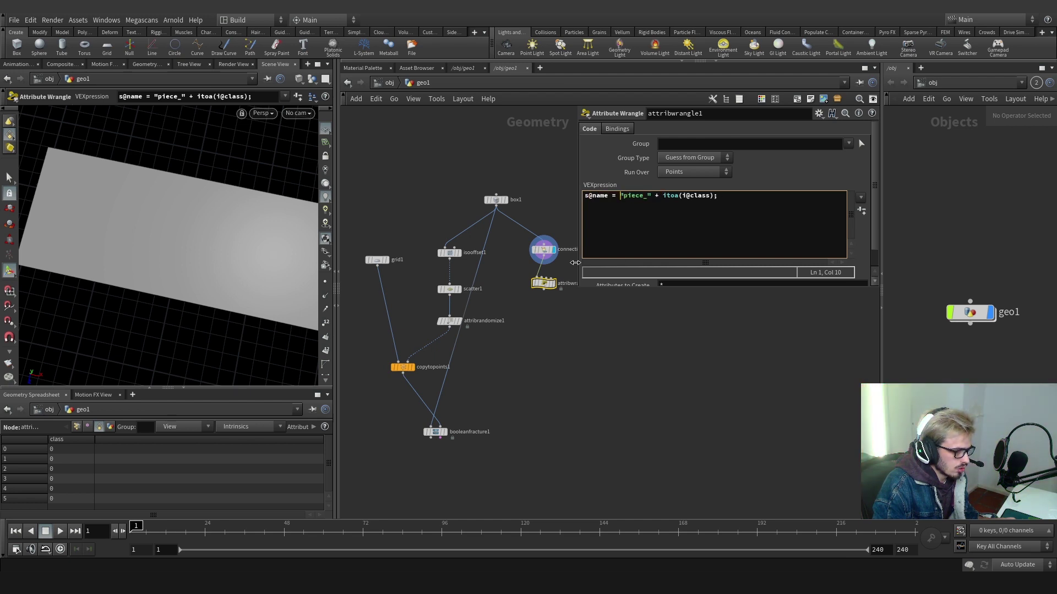
- Run attribwrangle1 over Primitives and change the name prefix in its code to rock_
click(544, 249)
click(544, 283)
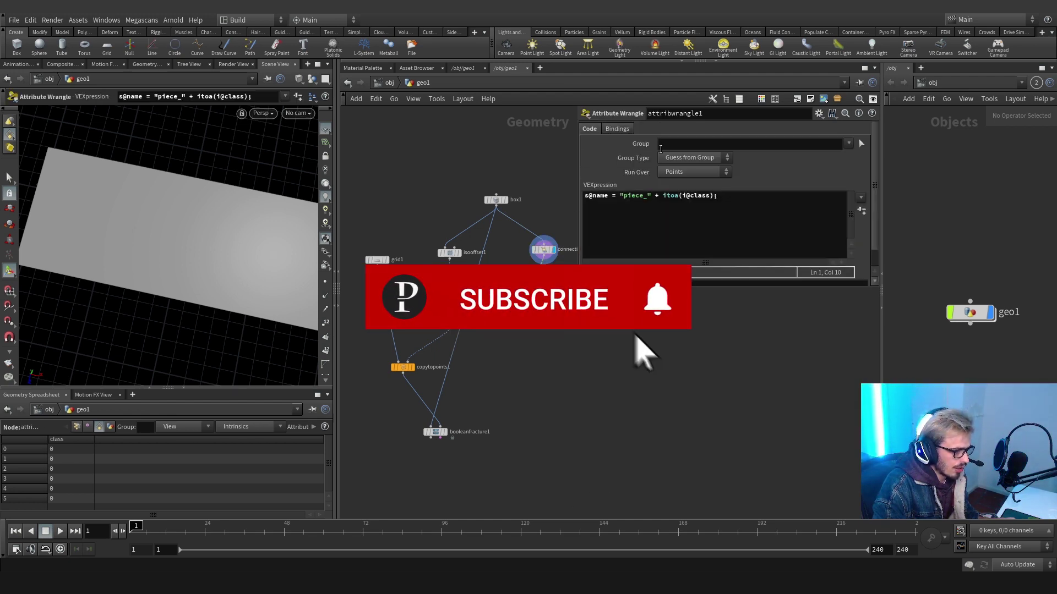
click(695, 171)
click(675, 199)
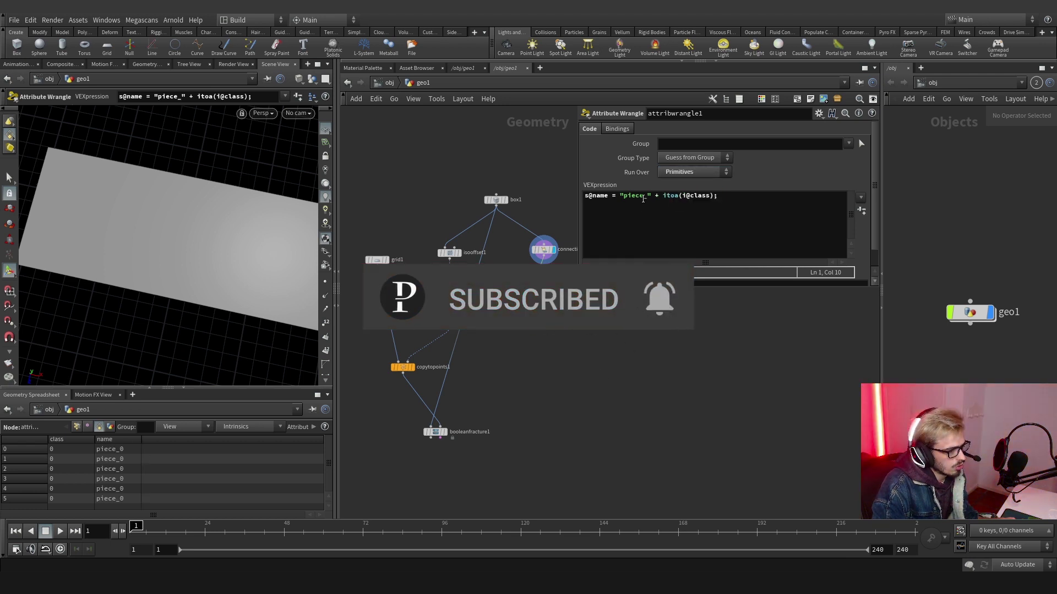
double_click(625, 200)
text(rock)
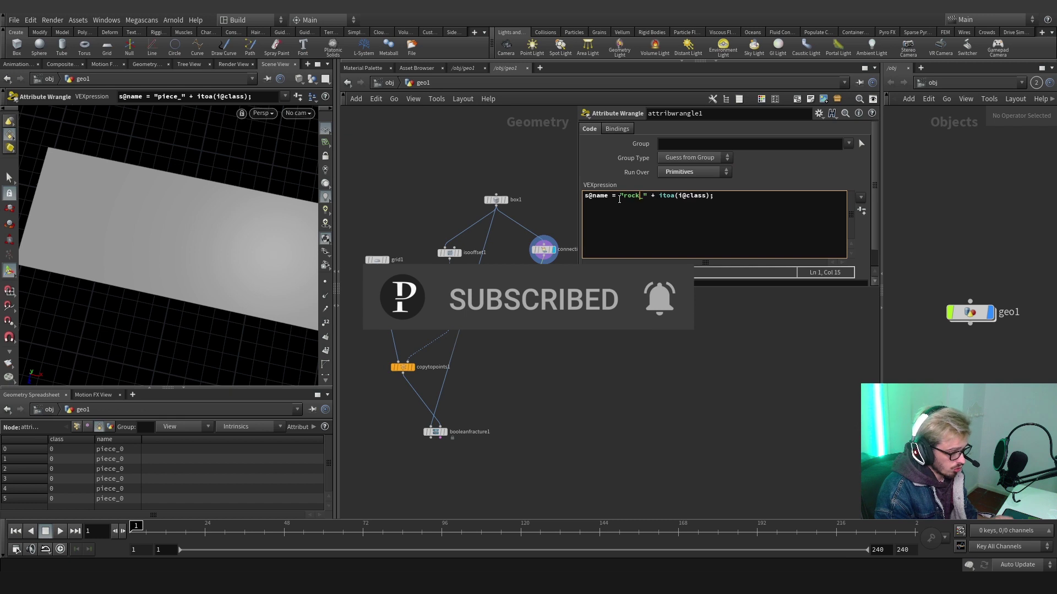
click(567, 336)
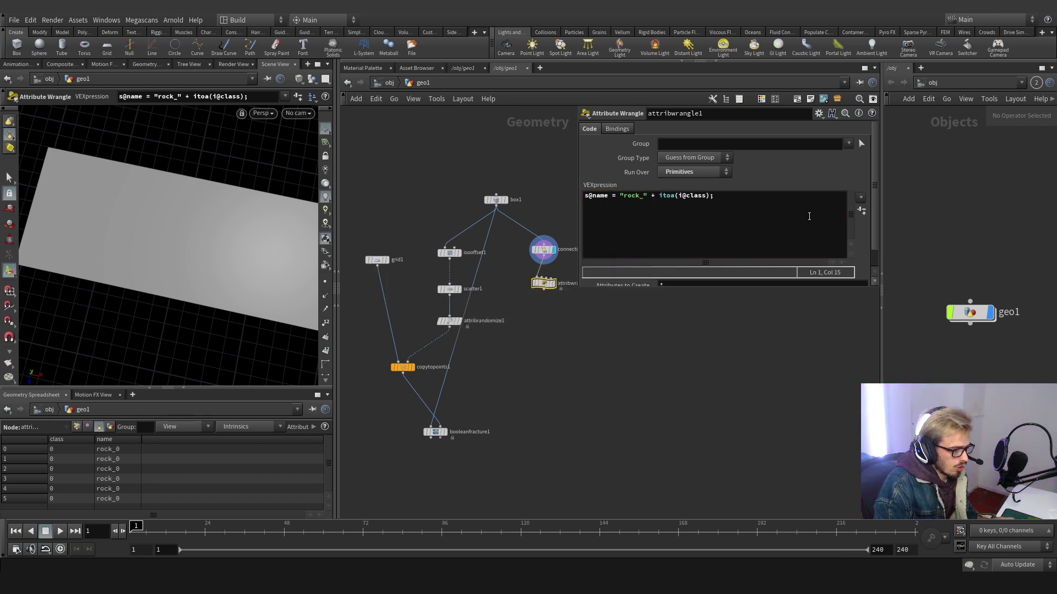
- Add a second line to the wrangle code: s@name_orig = s@name;
click(793, 205)
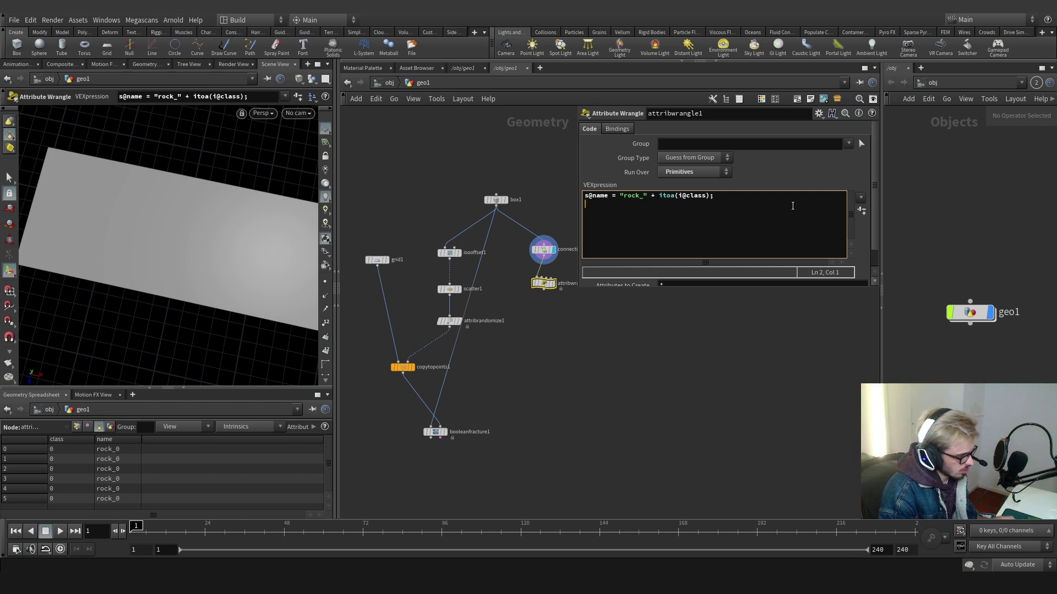
text(s@na)
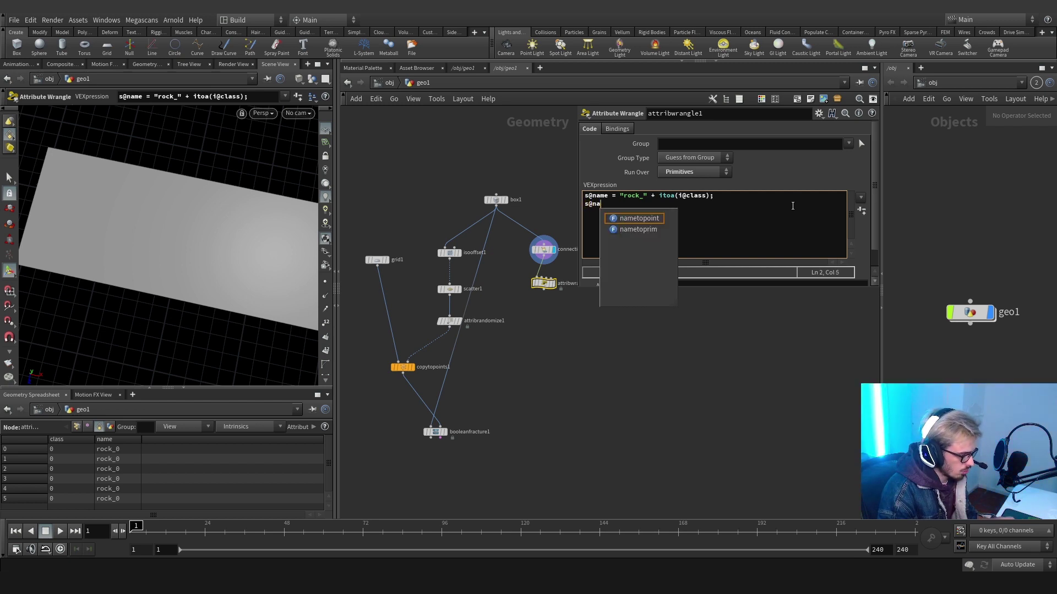
text(me_orig = s@name;)
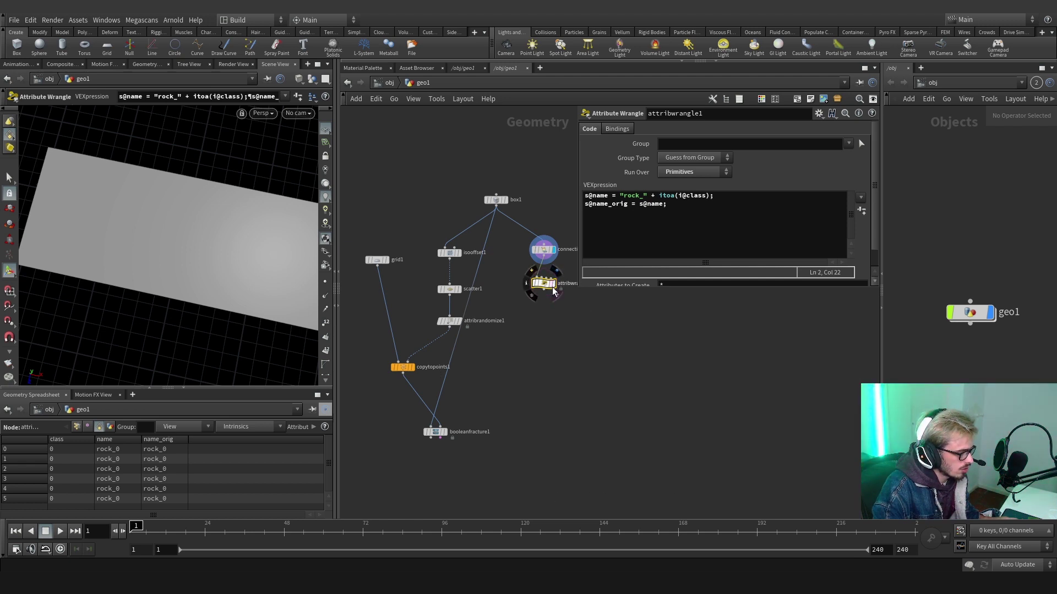
- Connect attribwrangle1 to booleanfracture1 in place of box1, display the fracture, and sort the spreadsheet by name
click(555, 291)
drag(543, 306, 443, 429)
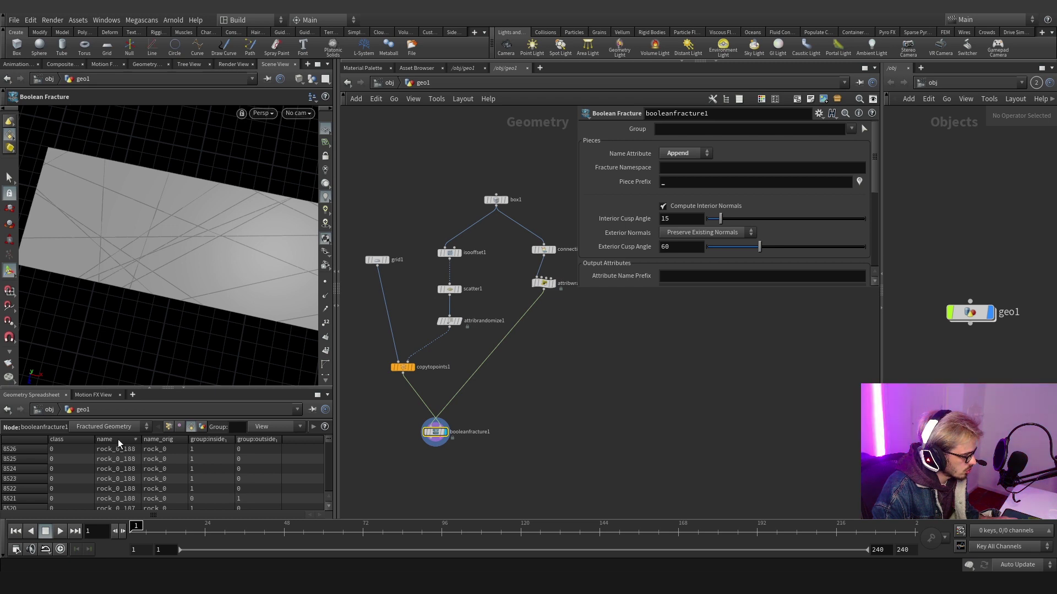
click(129, 440)
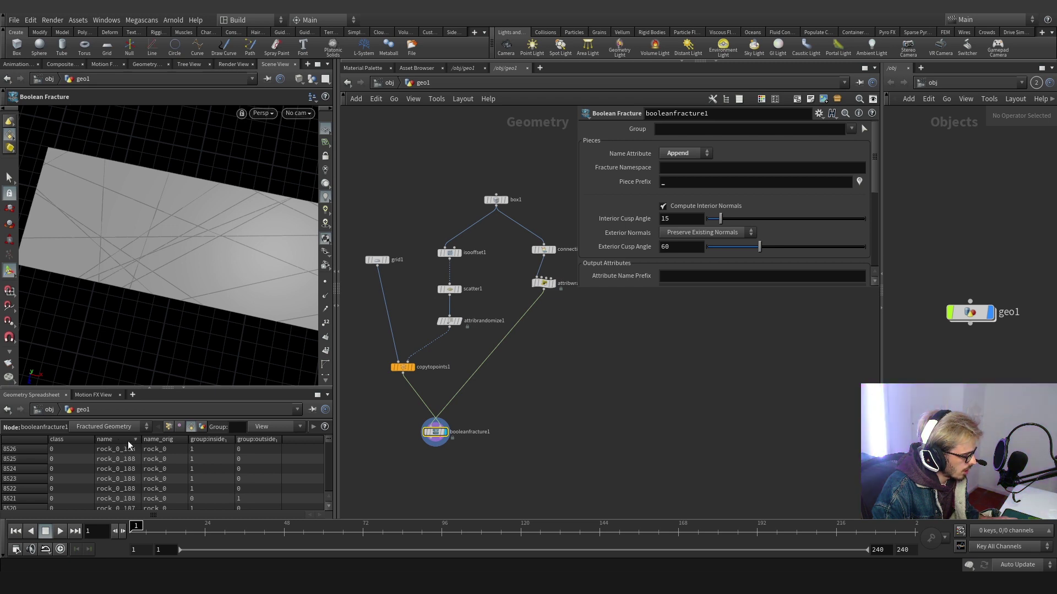
- Insert a Mountain node between grid1 and copytopoints1
click(458, 321)
click(388, 263)
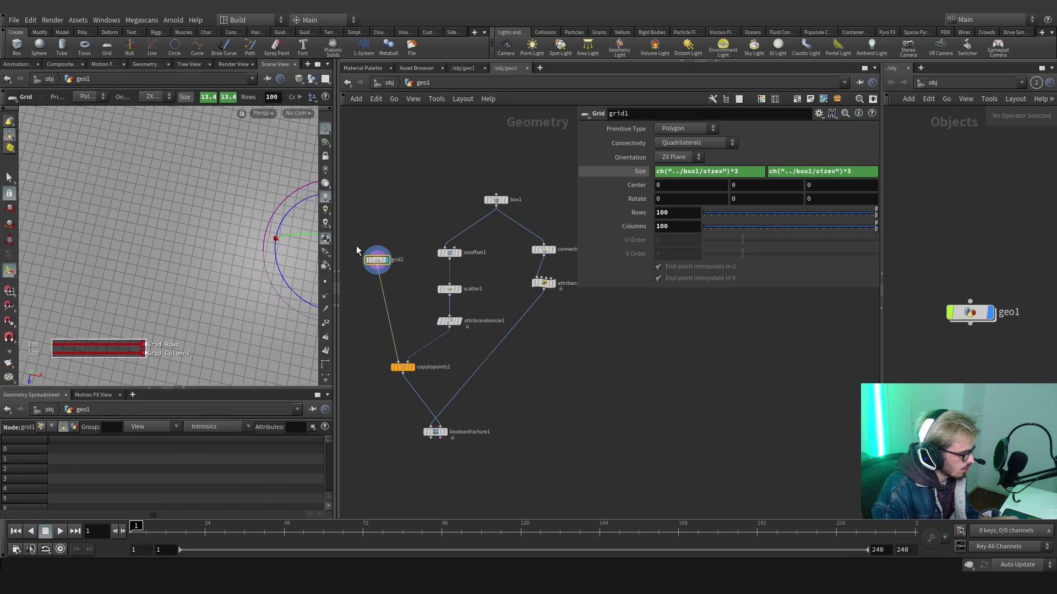
key(Tab)
key(Return)
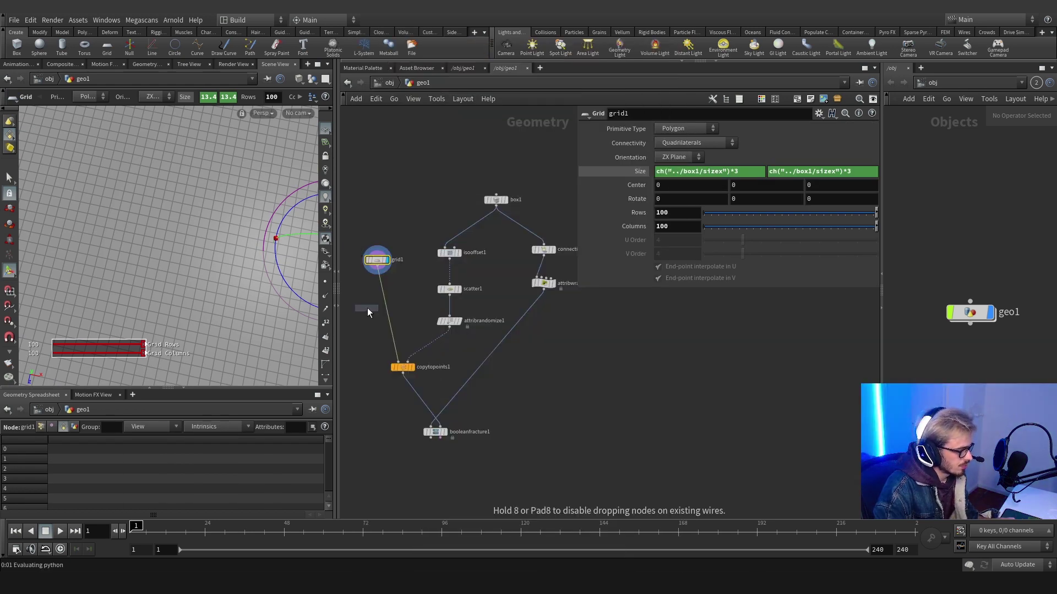
click(366, 307)
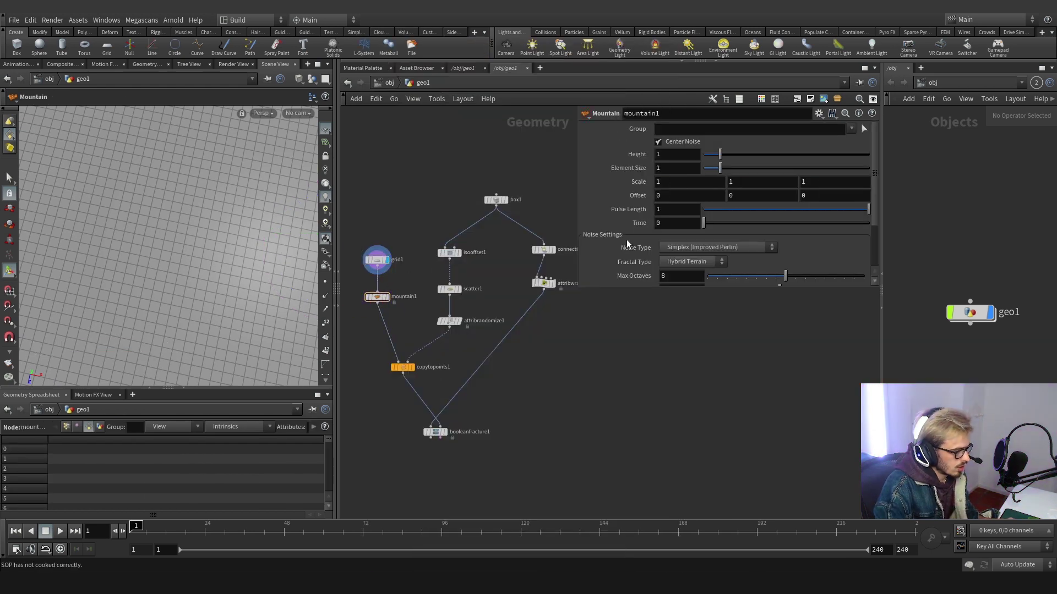
- Set grid1's rows and columns to 40
click(377, 260)
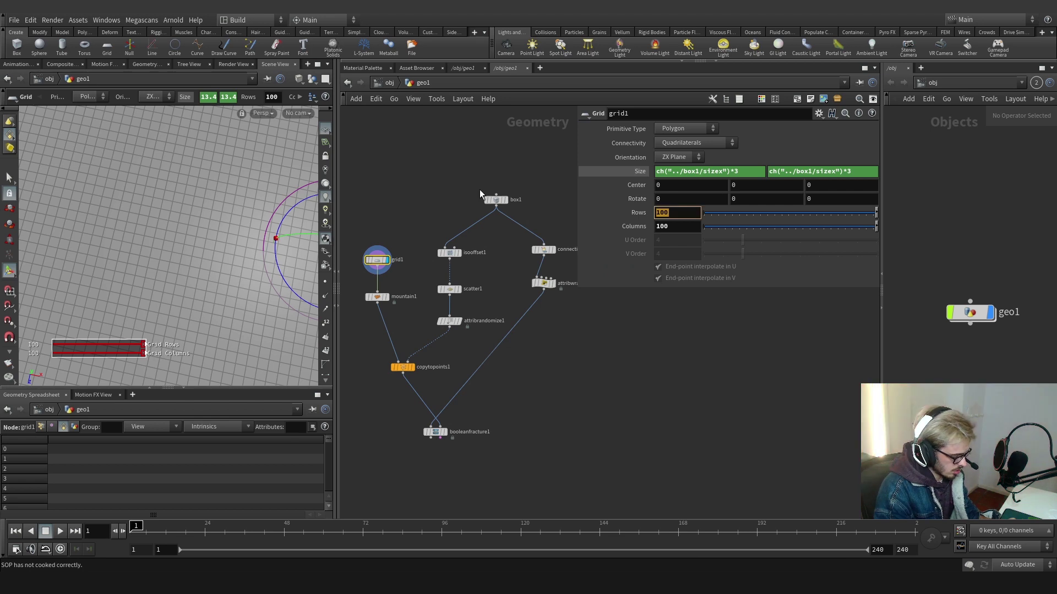
key(Tab)
text(40)
key(Return)
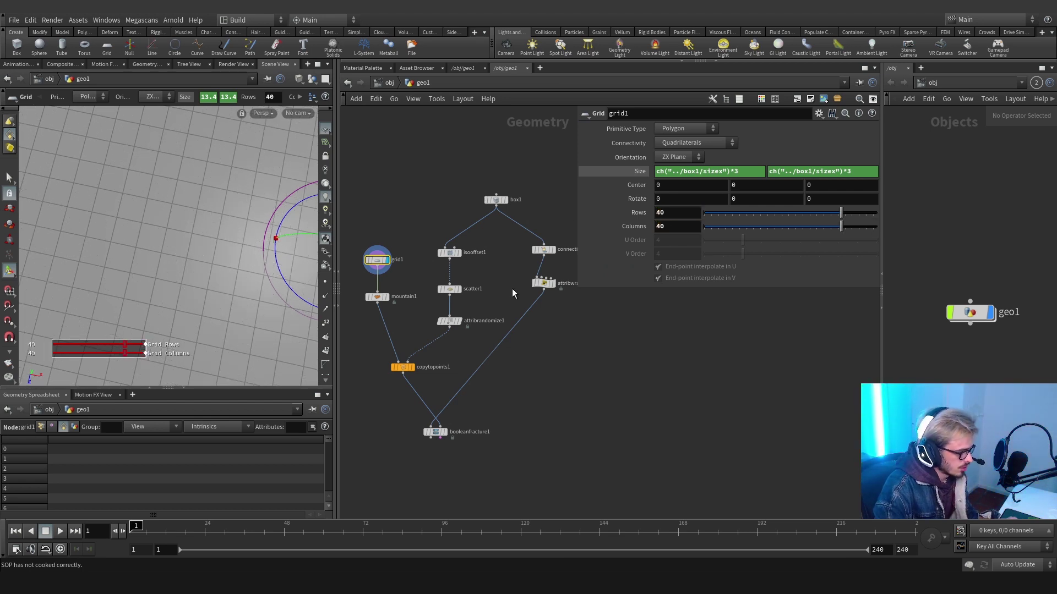
- Set grid1's rows and columns to 50
click(690, 215)
text(50)
key(Tab)
text(50)
key(Return)
- Display mountain1 and set its height to 2.1 and element size to 4.8
click(385, 297)
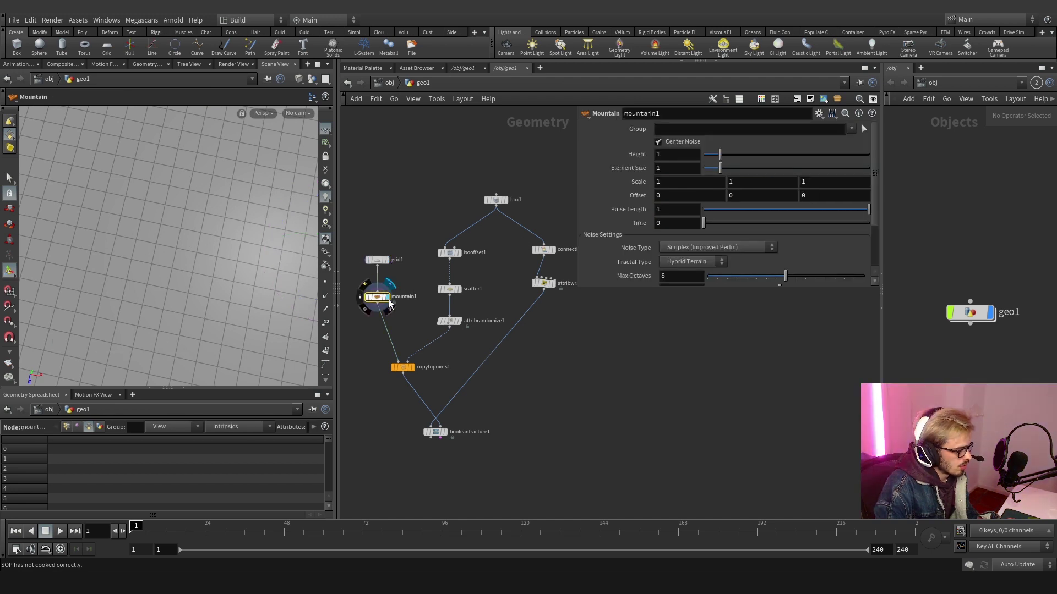
key(h)
middle_drag(638, 154, 768, 171)
drag(231, 220, 282, 212)
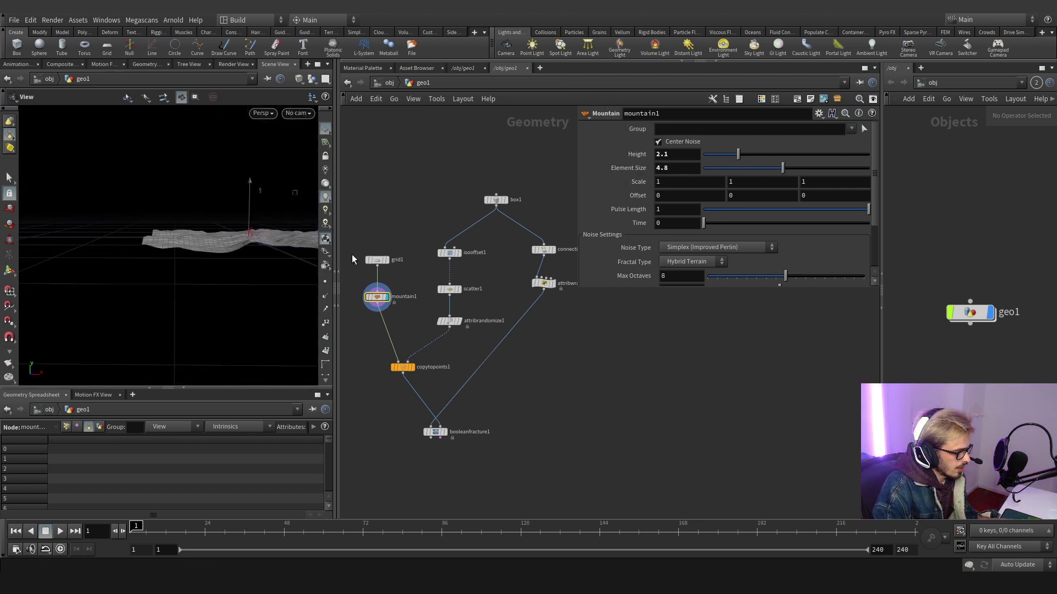
- Inspect the displaced grids at copytopoints1, then display booleanfracture1 and examine the cuts with scatter1 selected
scroll(402, 350, up, 2)
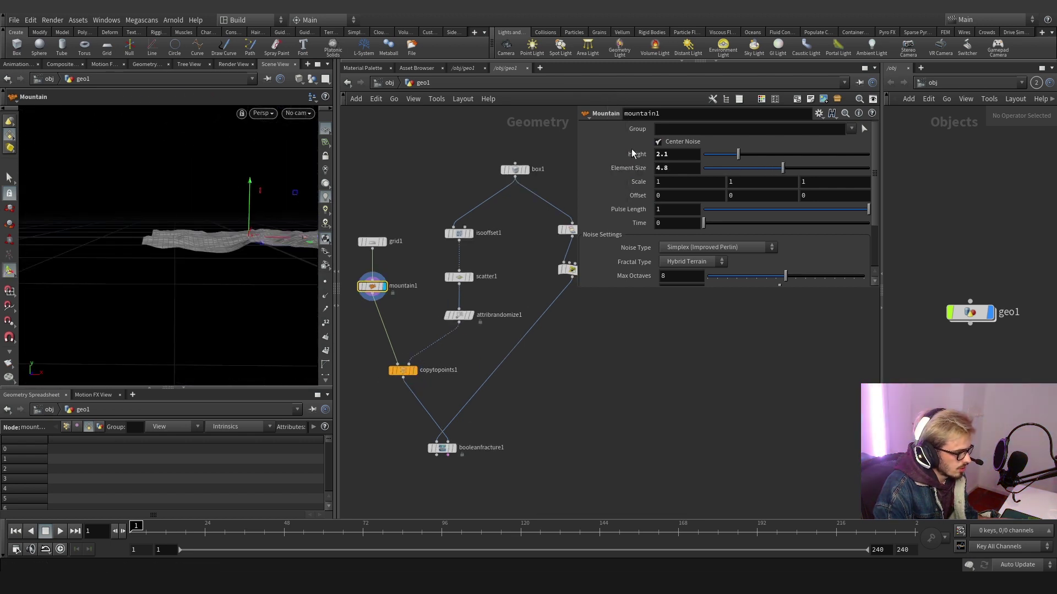
click(417, 370)
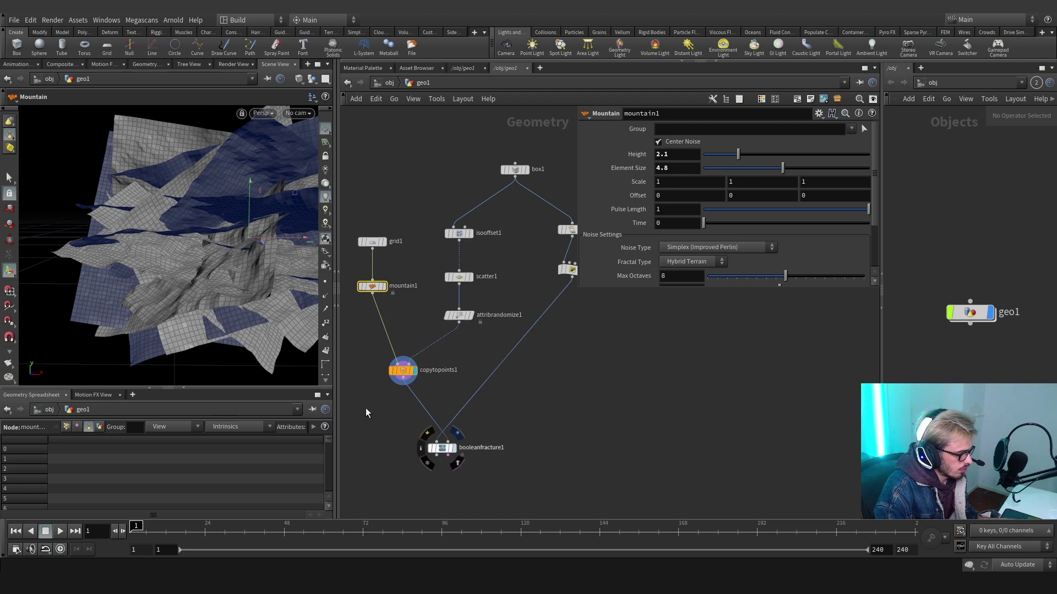
drag(223, 236, 250, 240)
click(459, 276)
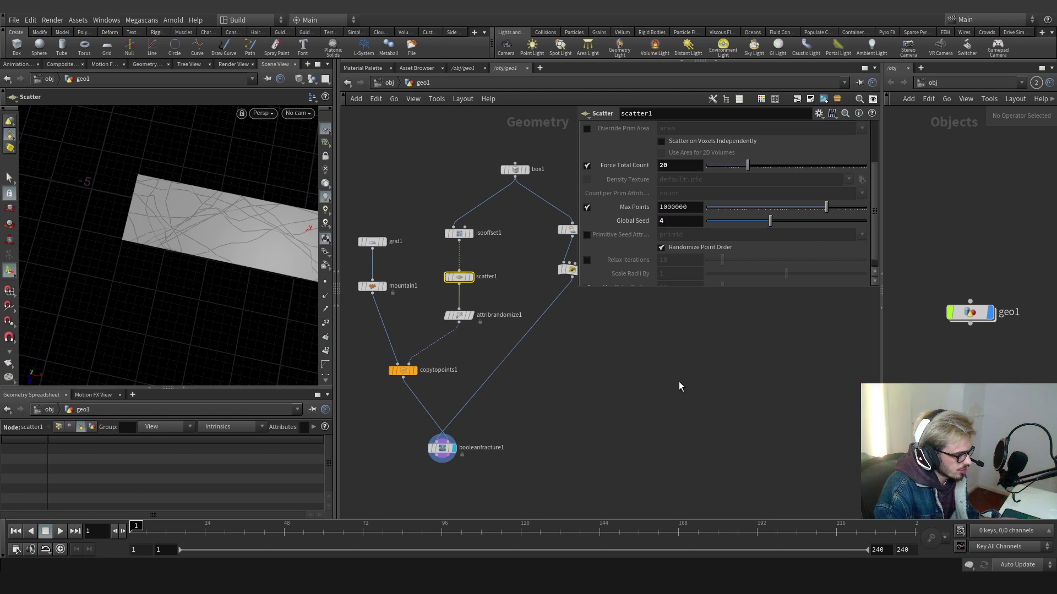
key(Escape)
drag(265, 273, 188, 233)
- Switch the network wires to the rounded style and route the attribwrangle1 wire around the other nodes with a dot
scroll(526, 401, down, 4)
middle_drag(526, 401, 462, 338)
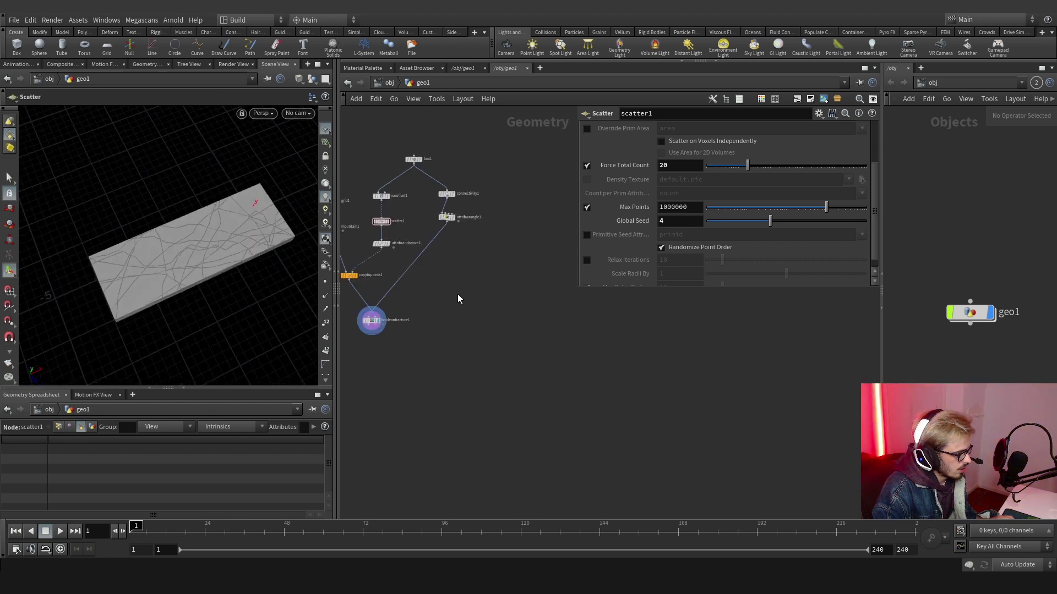
key(shift+s)
middle_drag(454, 293, 490, 294)
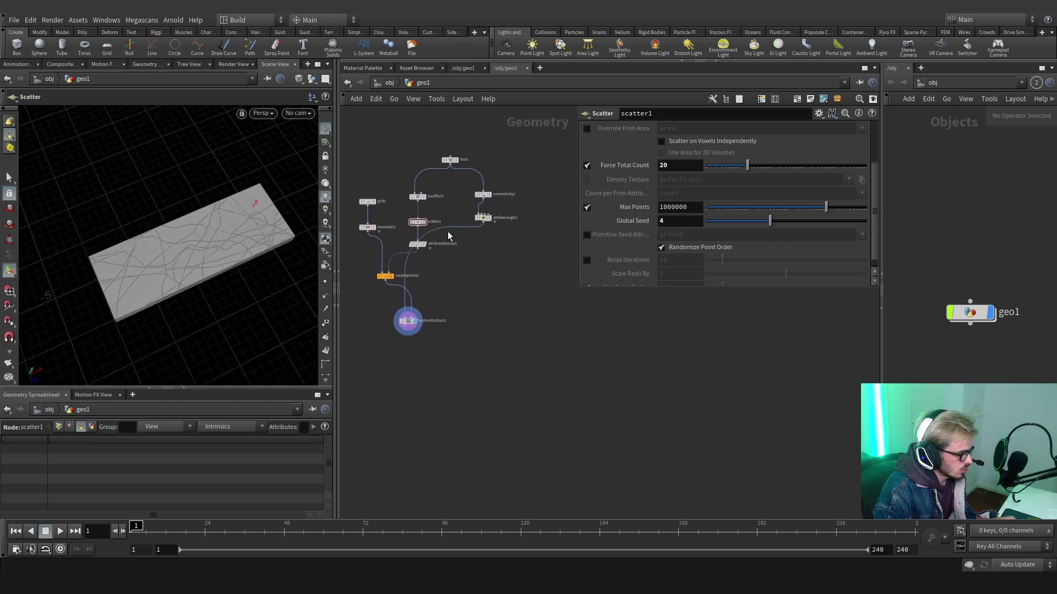
click(482, 265)
click(483, 222)
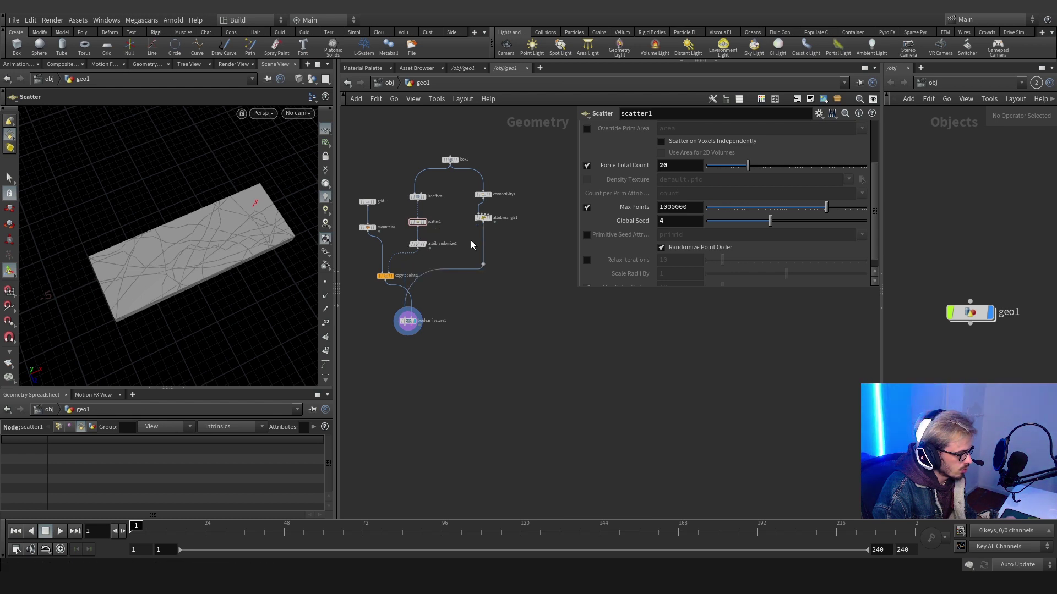
middle_drag(479, 298, 468, 299)
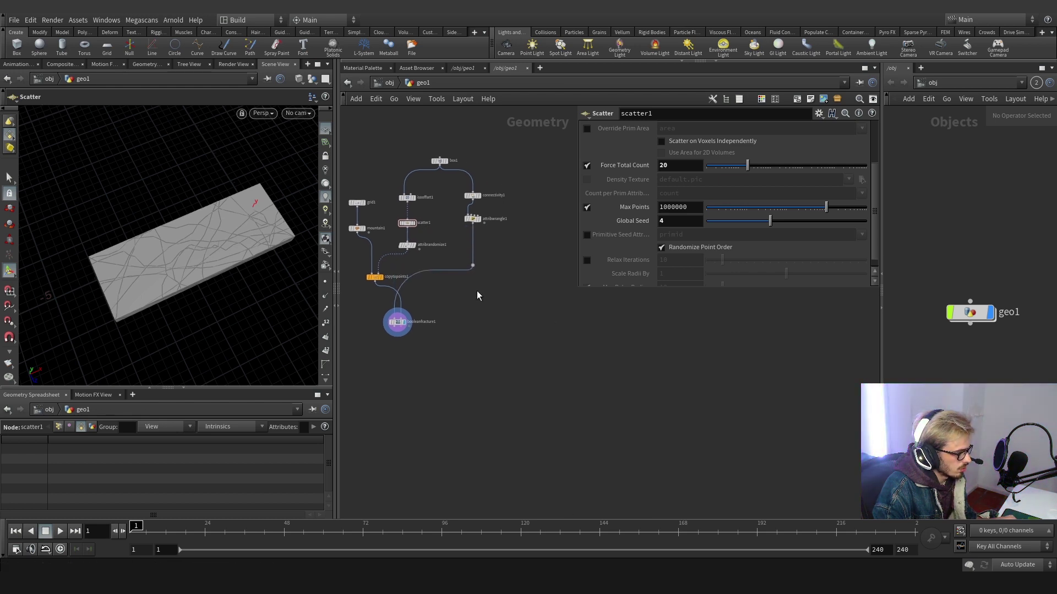
- Add an Assemble node after booleanfracture1, enable Create Packed Geometry with Create Name Attribute off, and list its point attributes
key(Tab)
text(as)
key(Return)
click(398, 374)
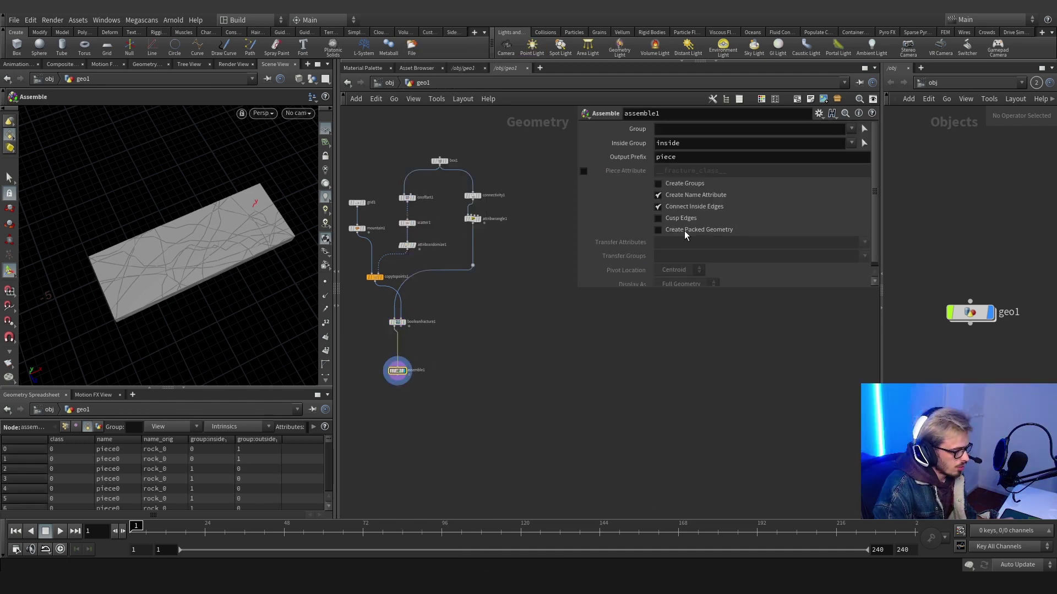
click(682, 230)
middle_drag(428, 405, 458, 368)
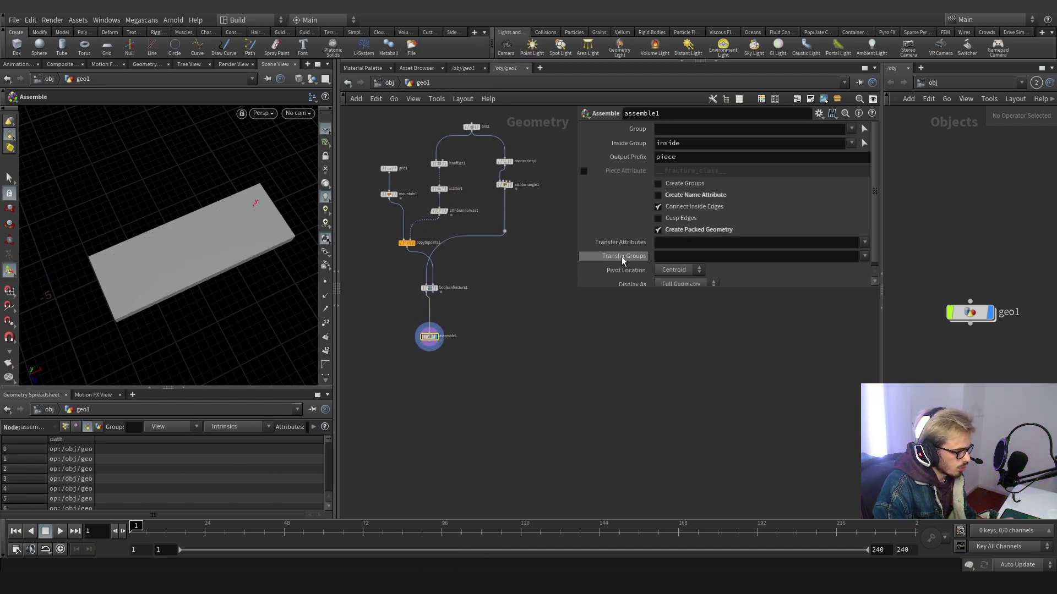
click(65, 427)
key(Tab)
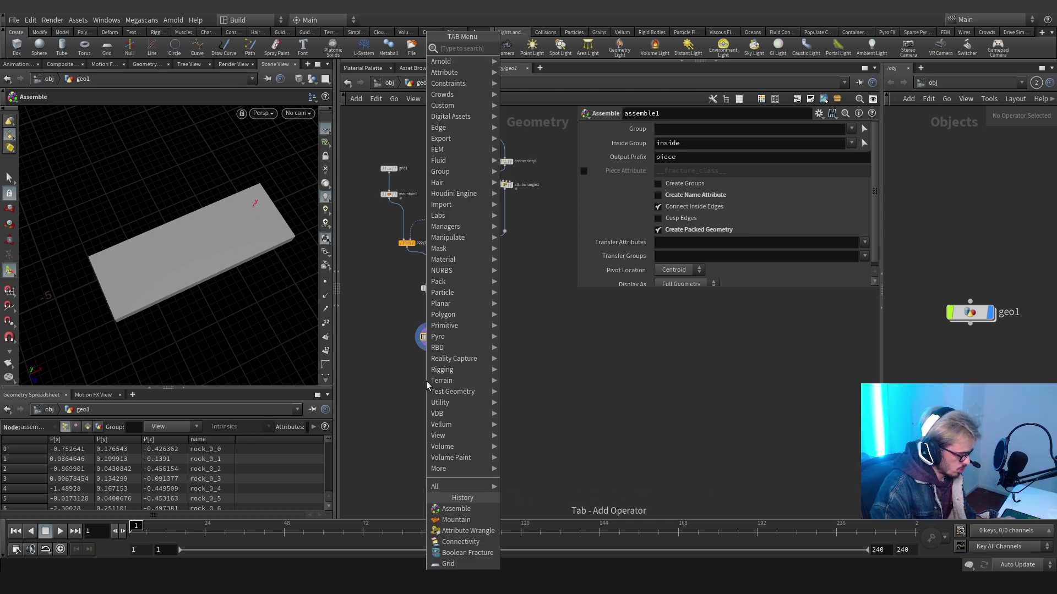
text(wrangle)
key(Return)
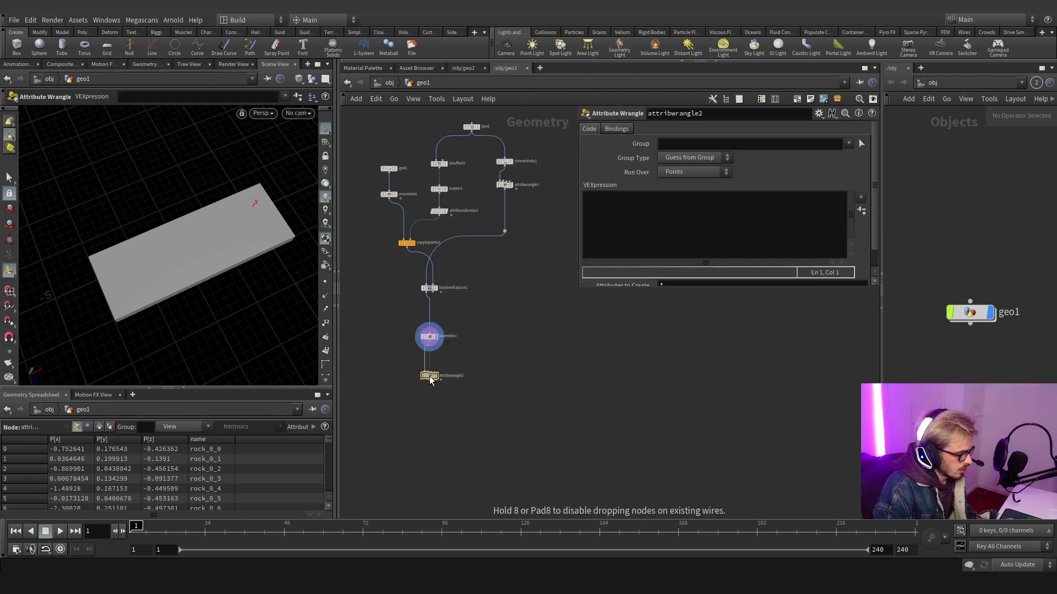
click(430, 380)
click(631, 213)
text(@out = 0;)
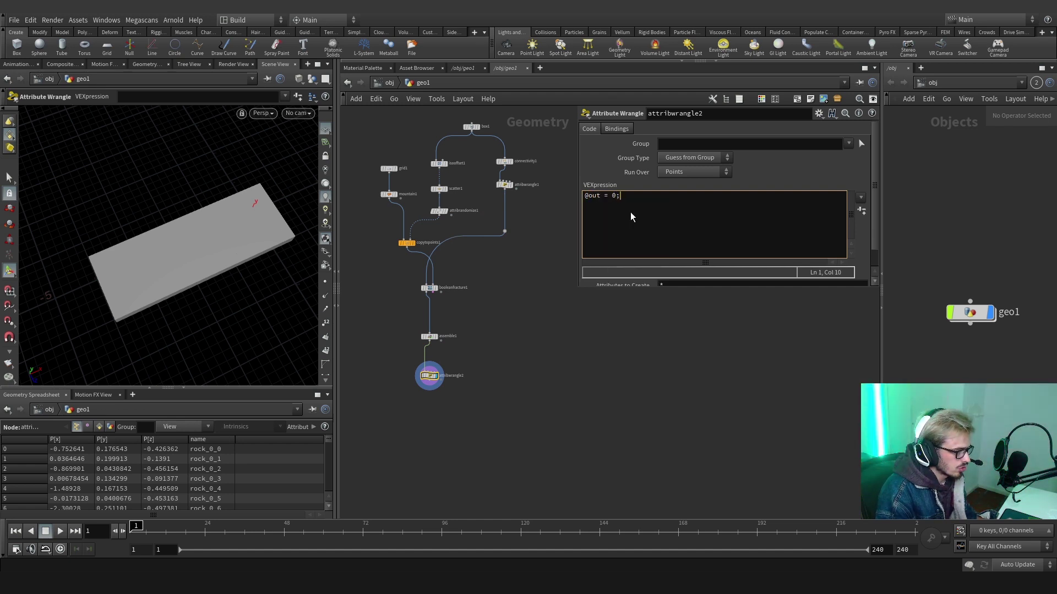
drag(454, 401, 384, 353)
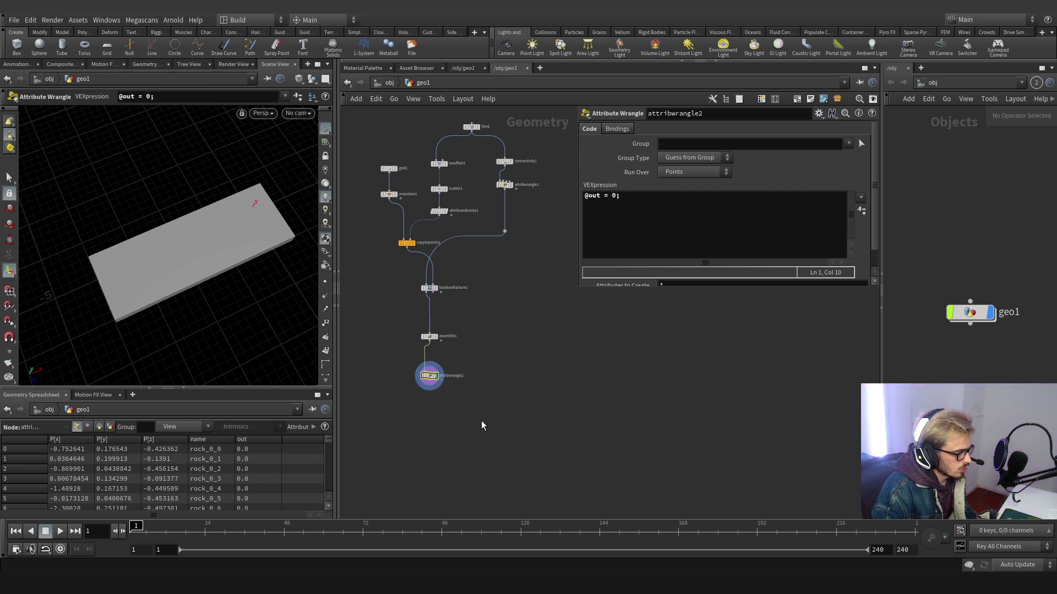
middle_drag(456, 407, 506, 363)
drag(478, 326, 479, 352)
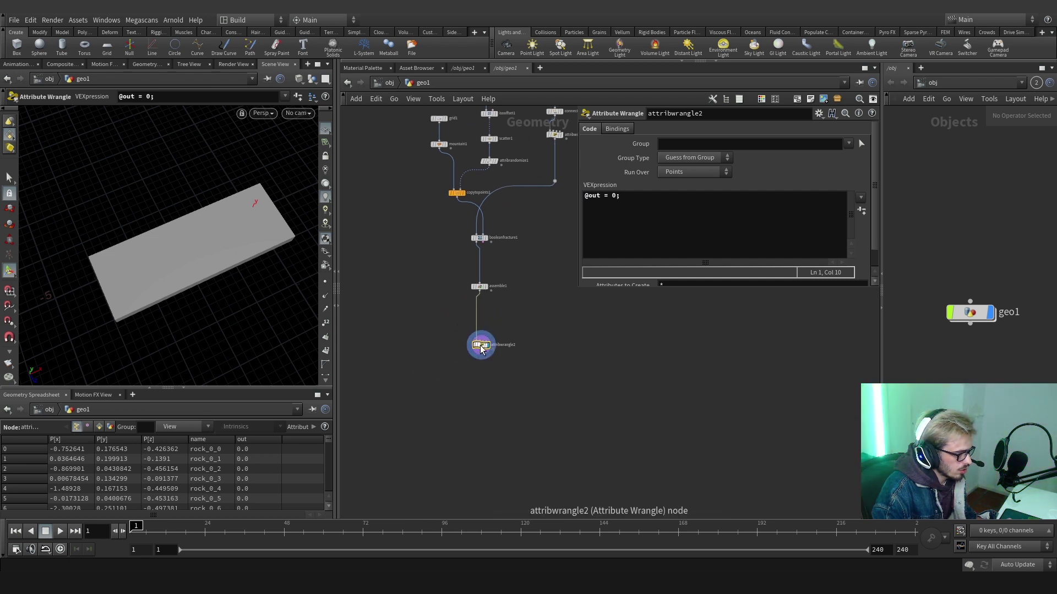
- Branch a Connect Adjacent Pieces node off assemble1 beside attribwrangle2
click(479, 293)
key(Tab)
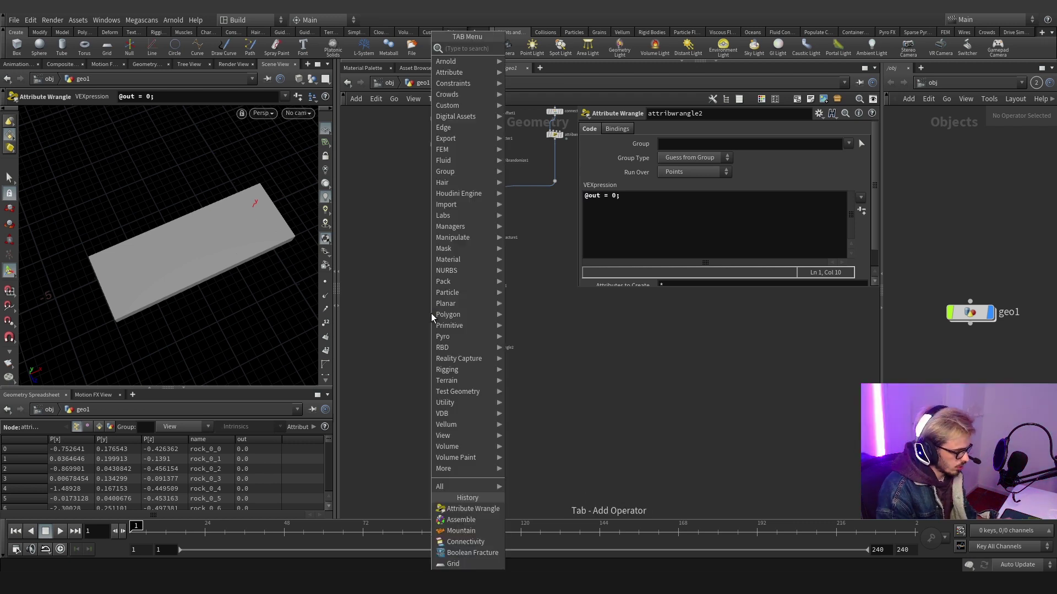
text(con)
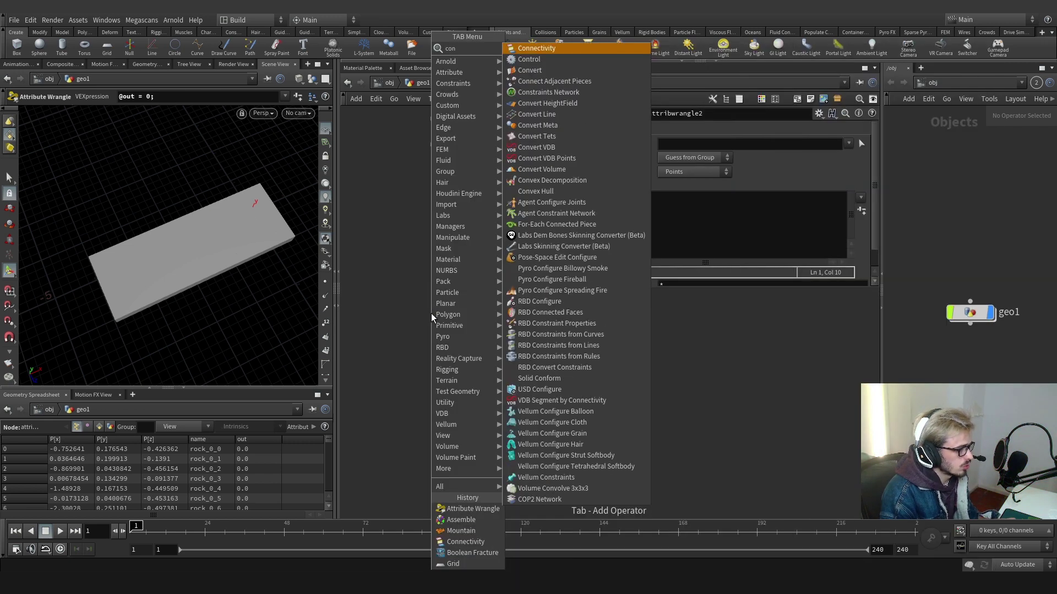
key(Down)
key(Down)
key(Return)
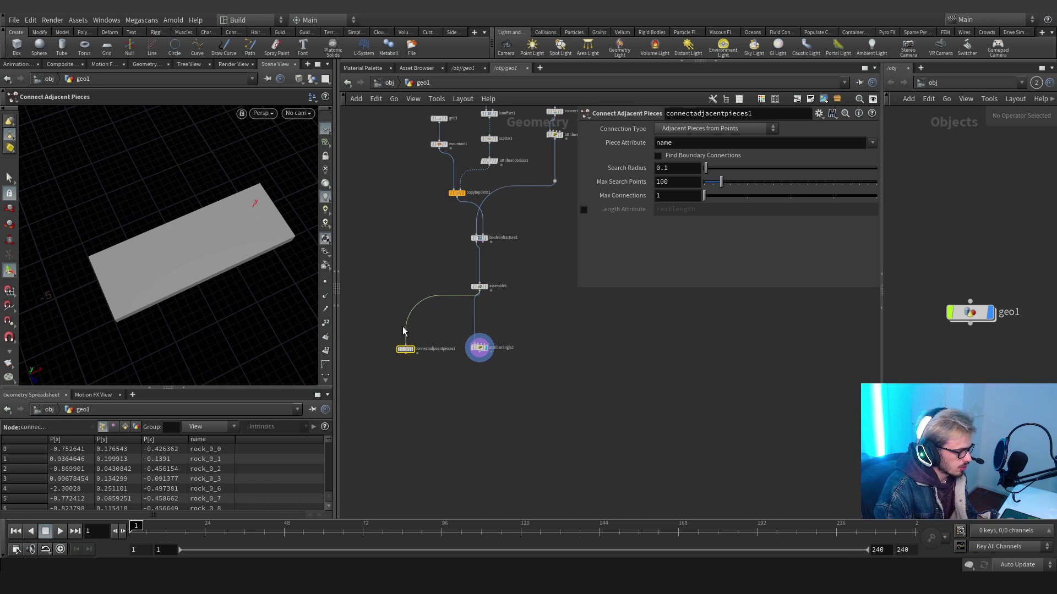
click(443, 330)
- Insert an Unpack node between assemble1 and connectadjacentpieces1, and display connectadjacentpieces1
scroll(447, 325, up, 5)
key(Tab)
key(Right)
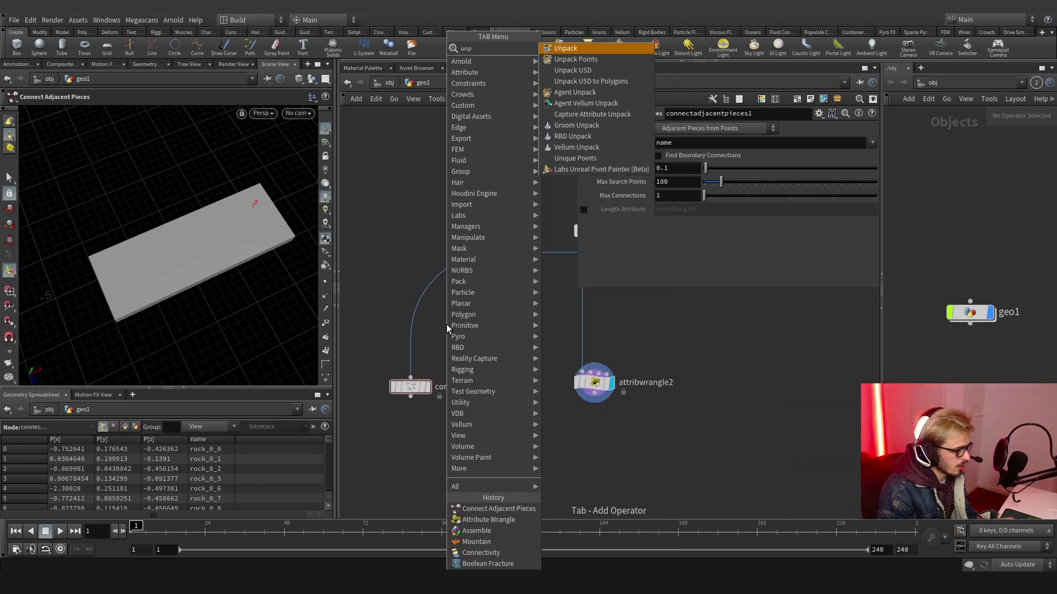
key(Return)
click(447, 325)
drag(445, 328, 414, 348)
click(427, 387)
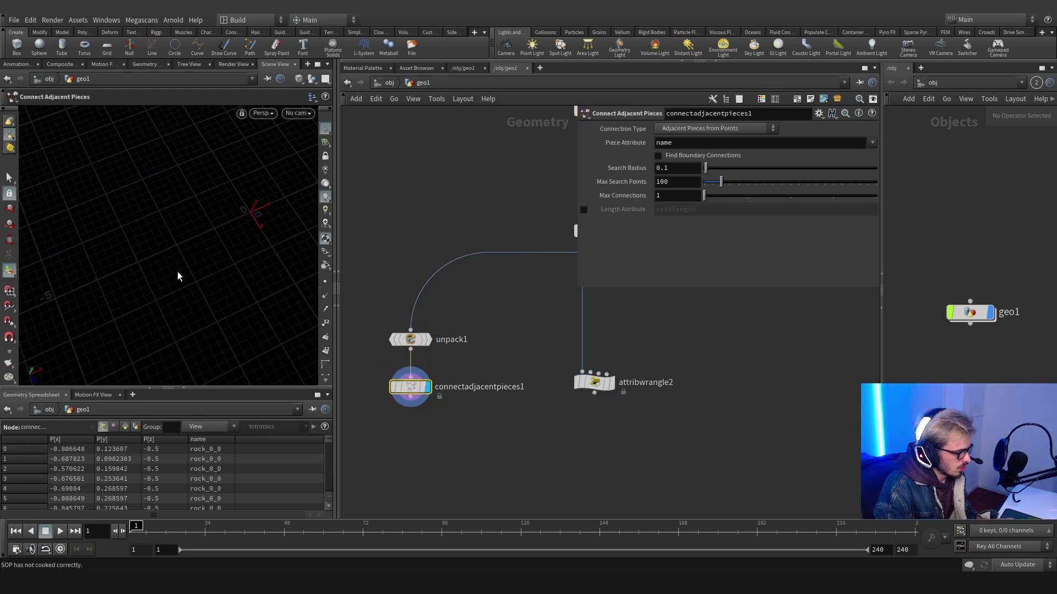
- Show points in the viewport and enable the restlength Length Attribute on connectadjacentpieces1
click(325, 283)
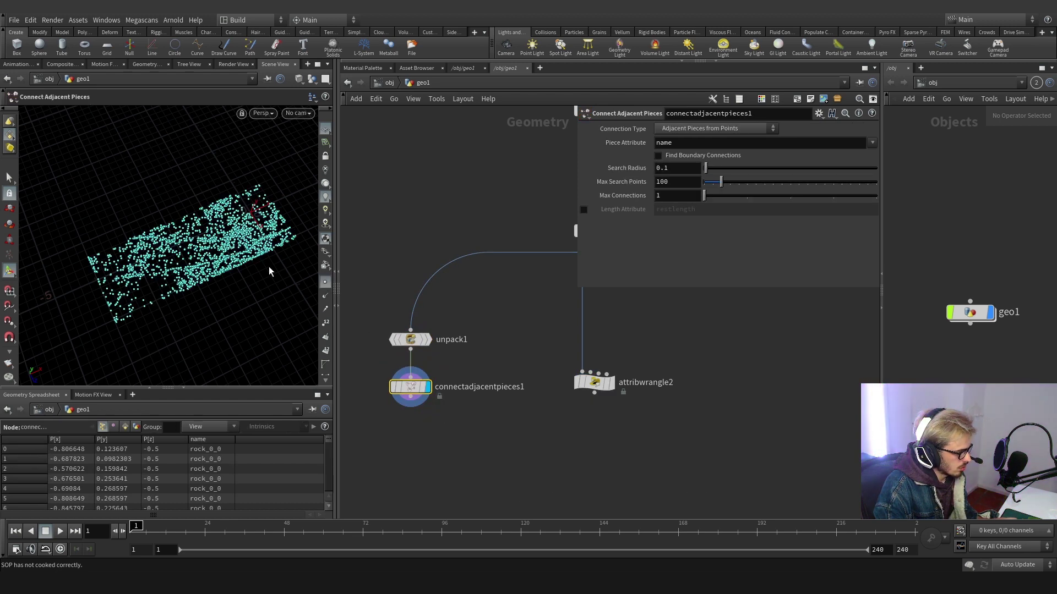
middle_drag(564, 290, 573, 254)
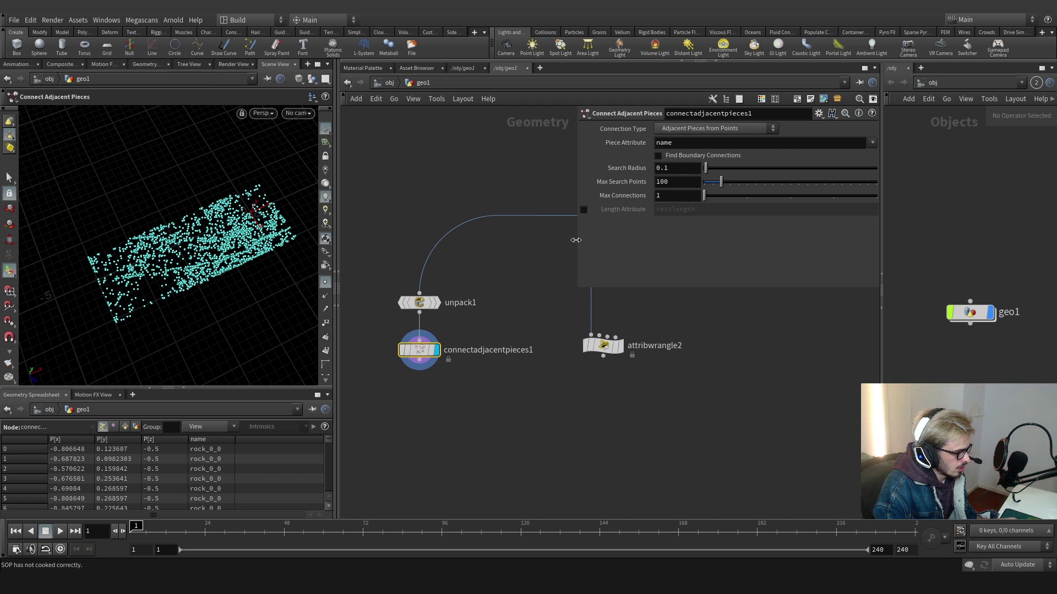
click(584, 210)
- Add a Delete node after connectadjacentpieces1, set its number operation to Delete by Range, and display it
click(419, 370)
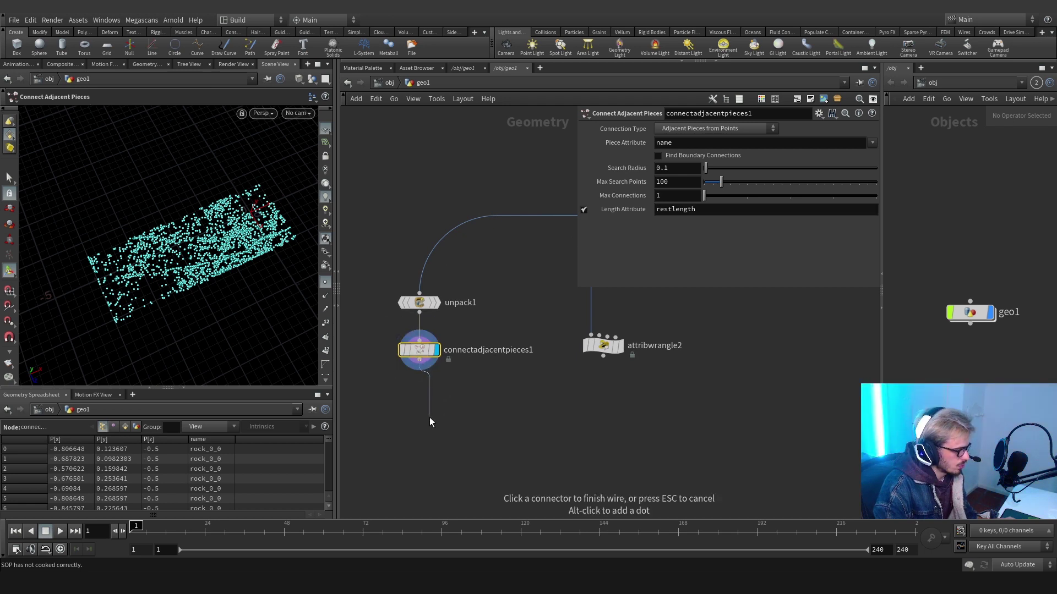
key(Tab)
text(r)
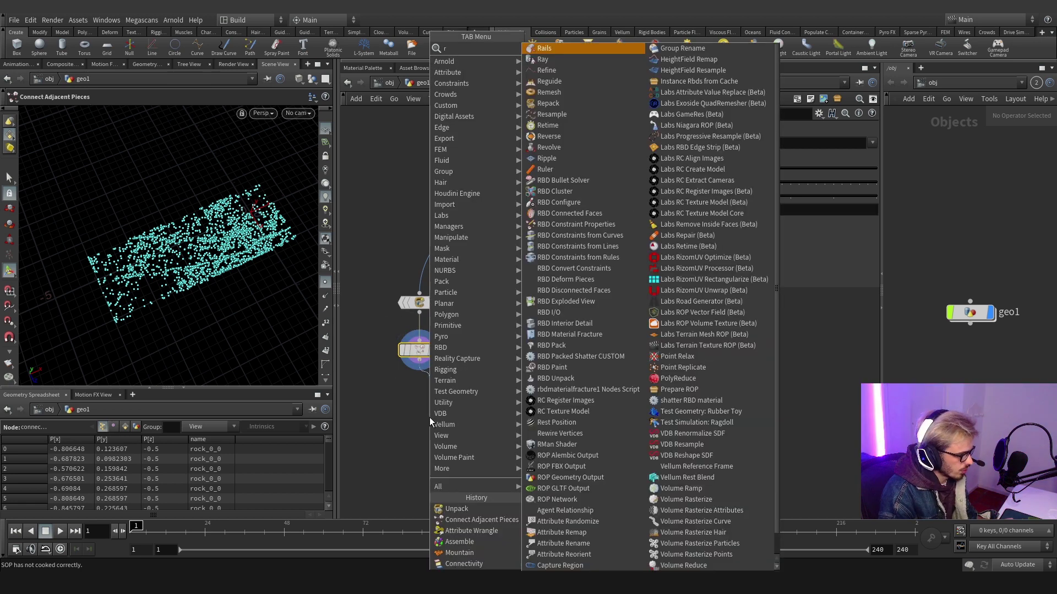
key(BackSpace)
text(dele)
key(Return)
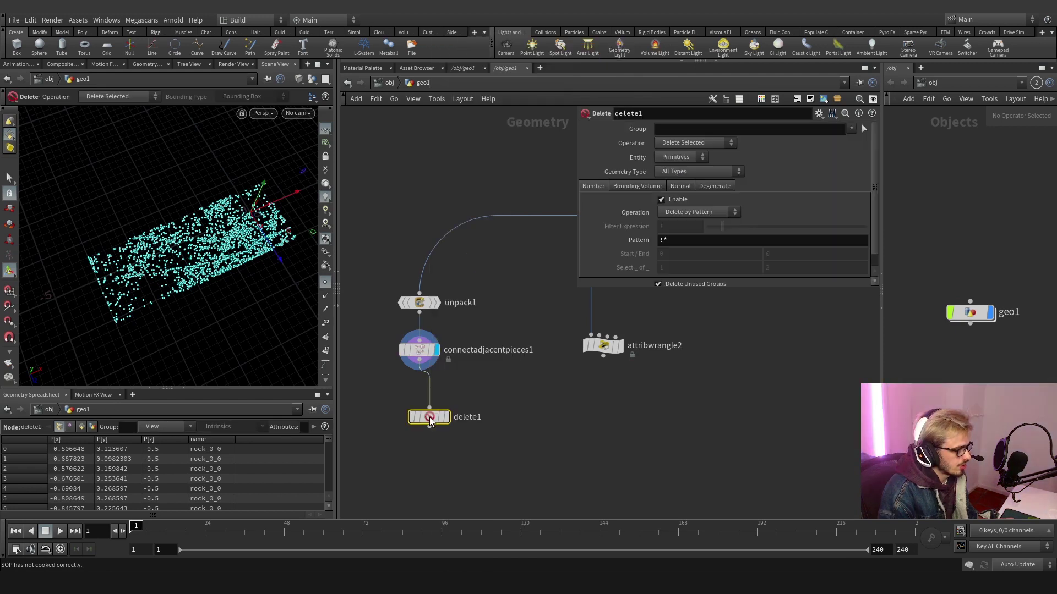
click(698, 212)
click(689, 224)
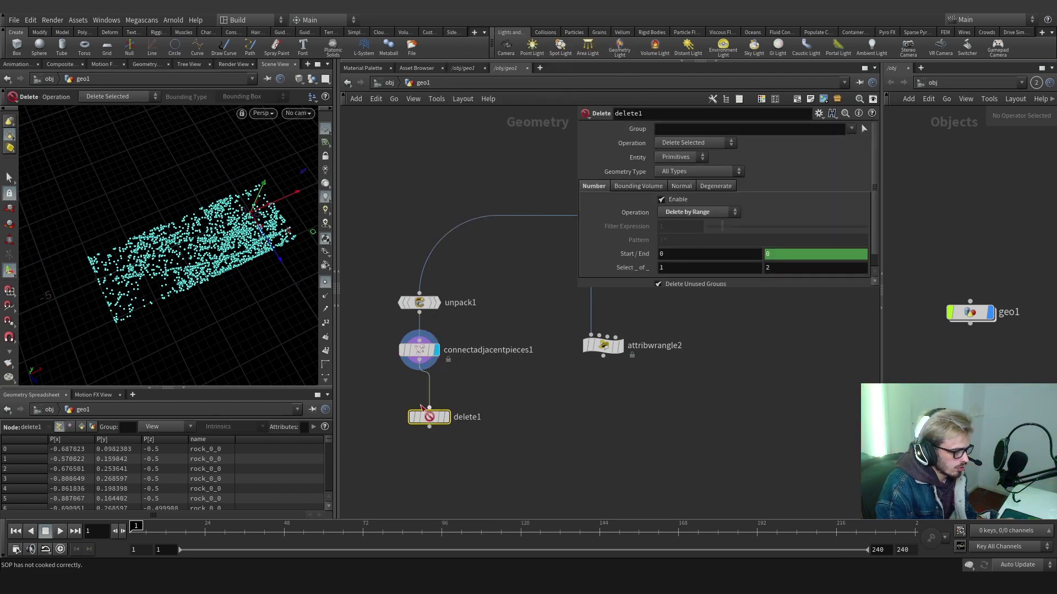
drag(426, 423, 419, 418)
click(436, 410)
- Set delete1's range to select 10 of 11 primitives and check the node's geometry info
click(664, 267)
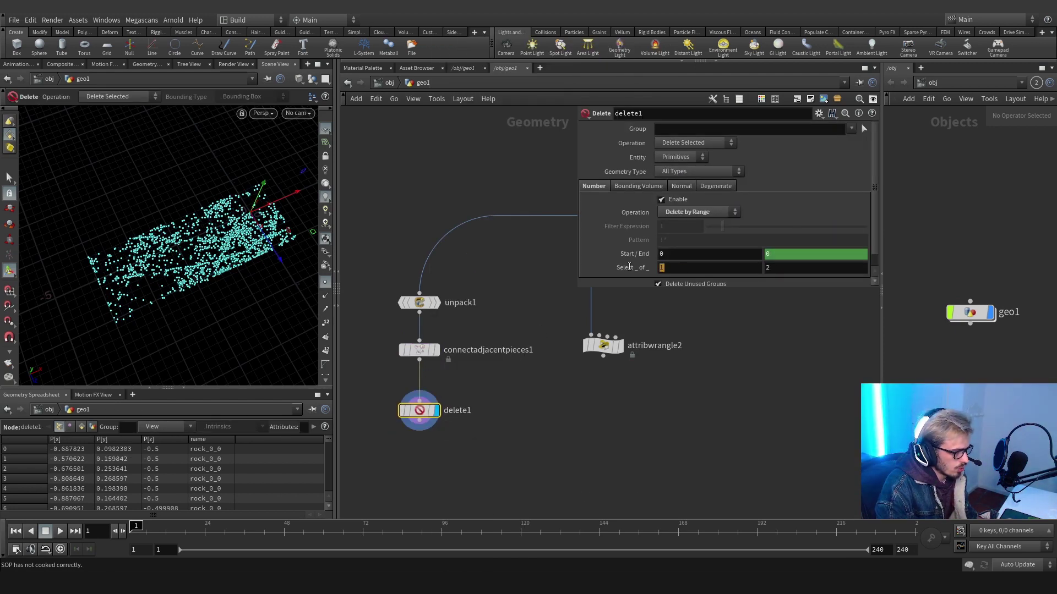
text(10)
key(Tab)
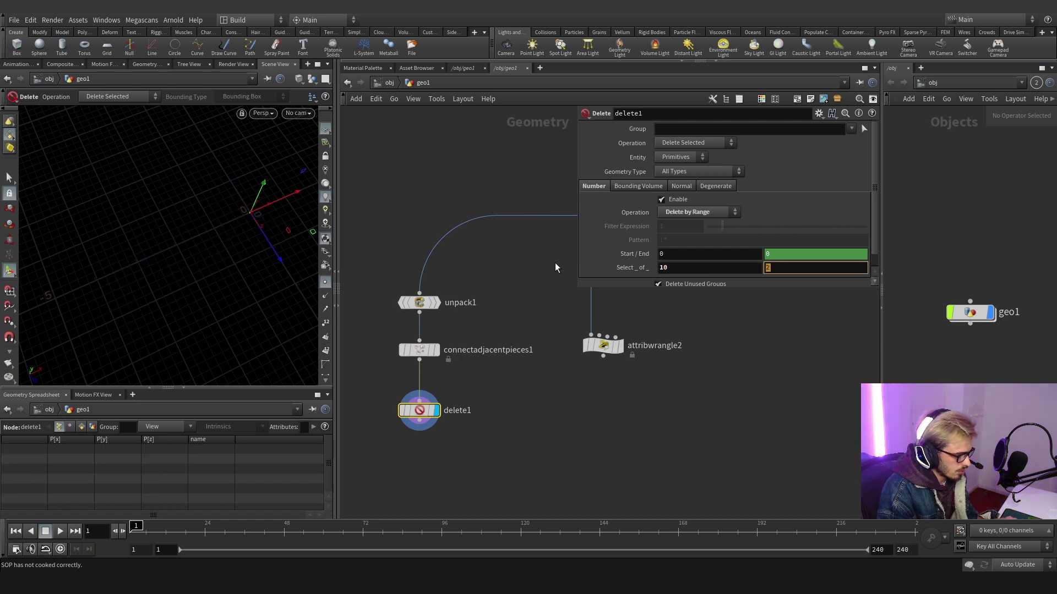
text(11)
key(Return)
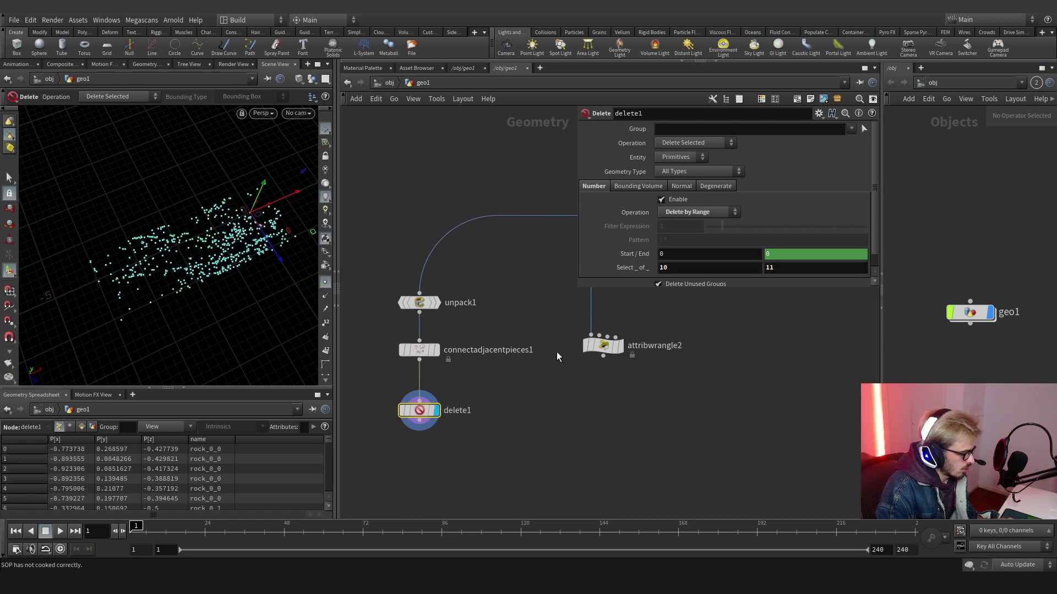
middle_click(425, 417)
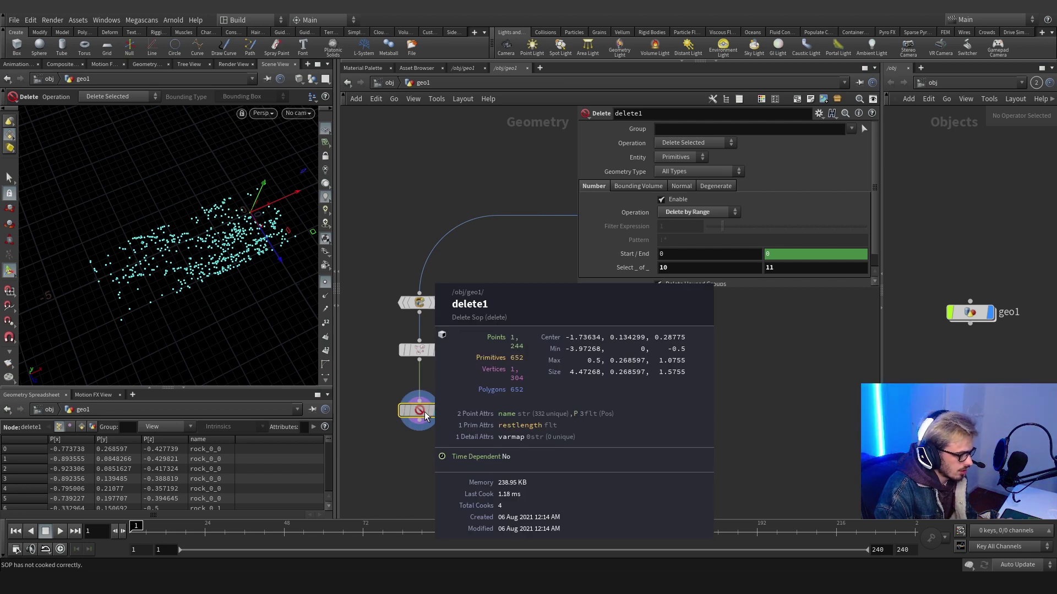
- Add an Attribute Wrangle after delete1 and display it
middle_drag(496, 464, 461, 366)
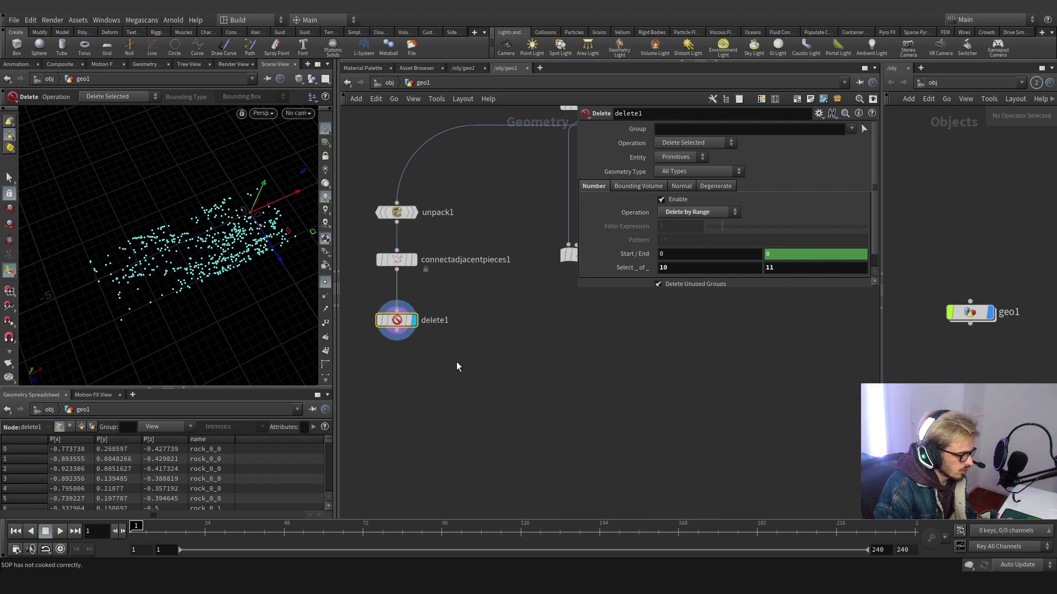
key(Tab)
text(wrangle)
key(Return)
click(396, 381)
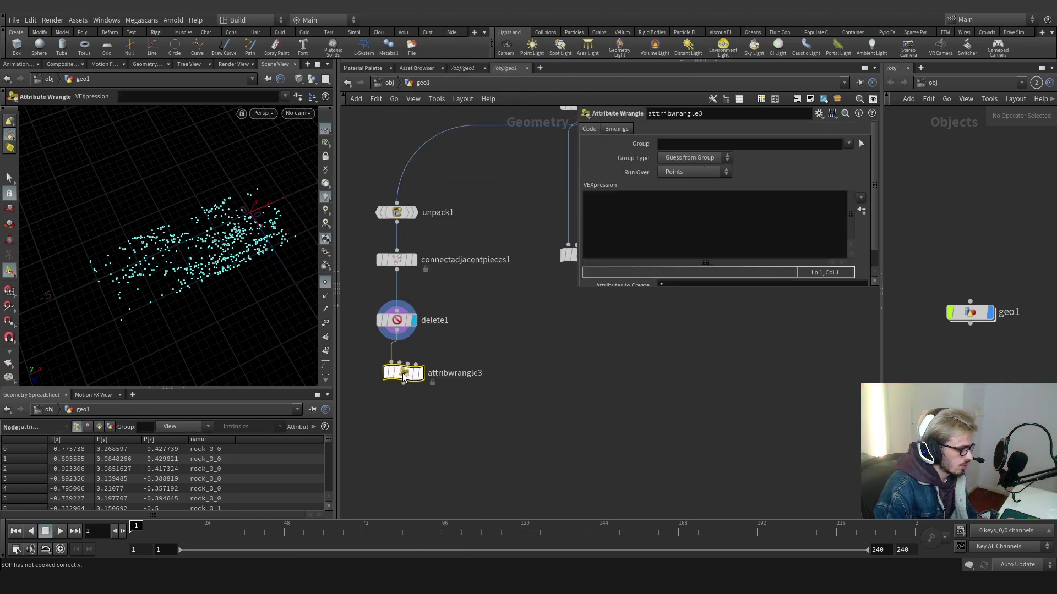
key(r)
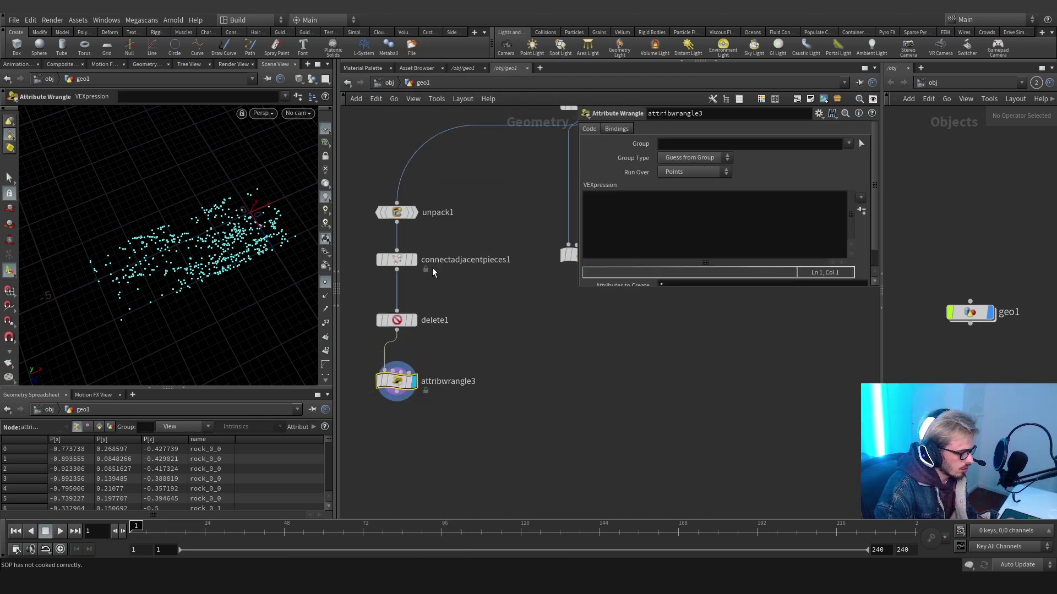
- Load the Glue preset on attribwrangle3 and change its constraint_name value to 'Hard'
click(819, 113)
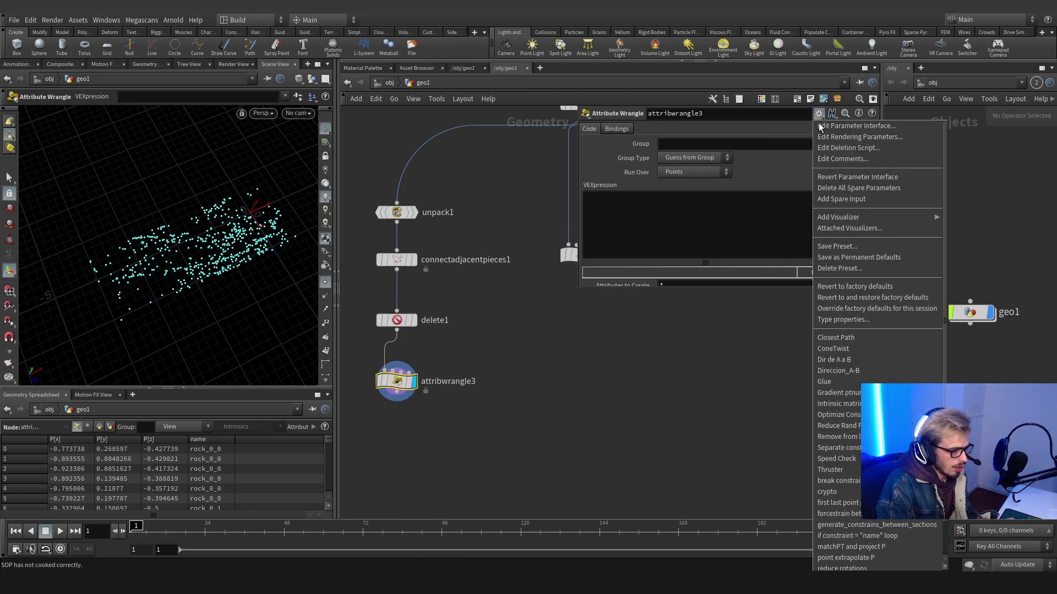
click(846, 385)
drag(686, 196, 582, 193)
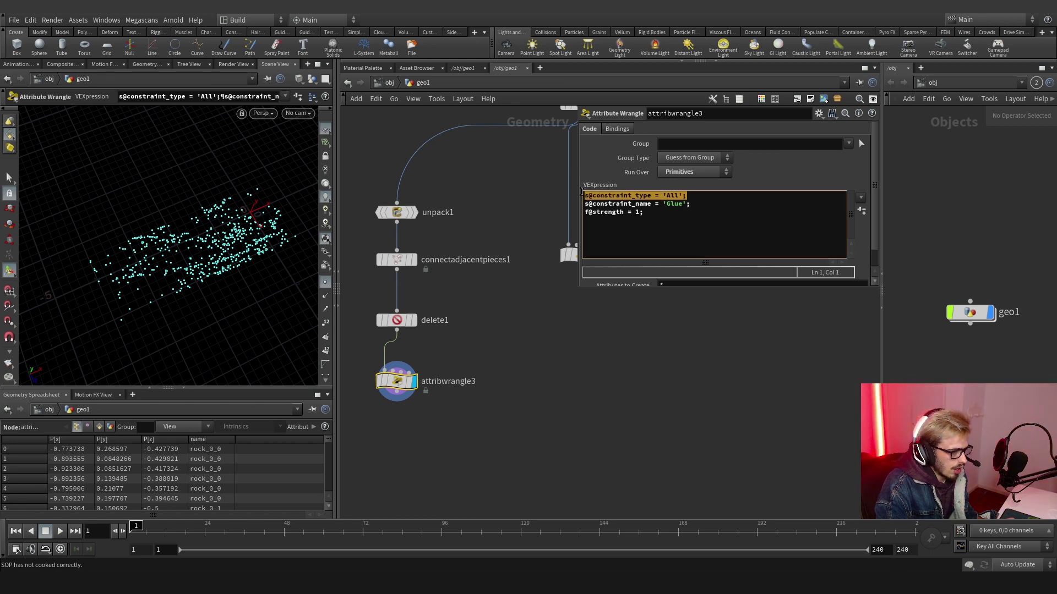
drag(691, 205, 666, 205)
click(667, 203)
key(Delete)
key(Delete)
key(Delete)
key(Delete)
text(Hard)
- Add a Null below attribwrangle3 and name it OUT_CON
scroll(478, 427, down, 3)
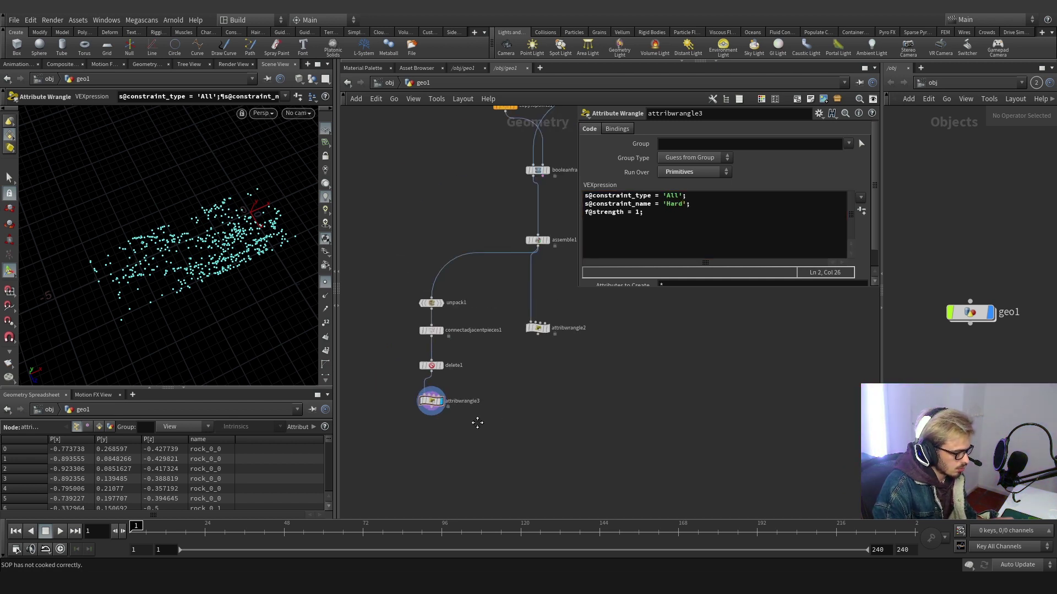
key(Tab)
text(null)
key(Return)
click(424, 415)
drag(424, 415, 419, 414)
double_click(432, 414)
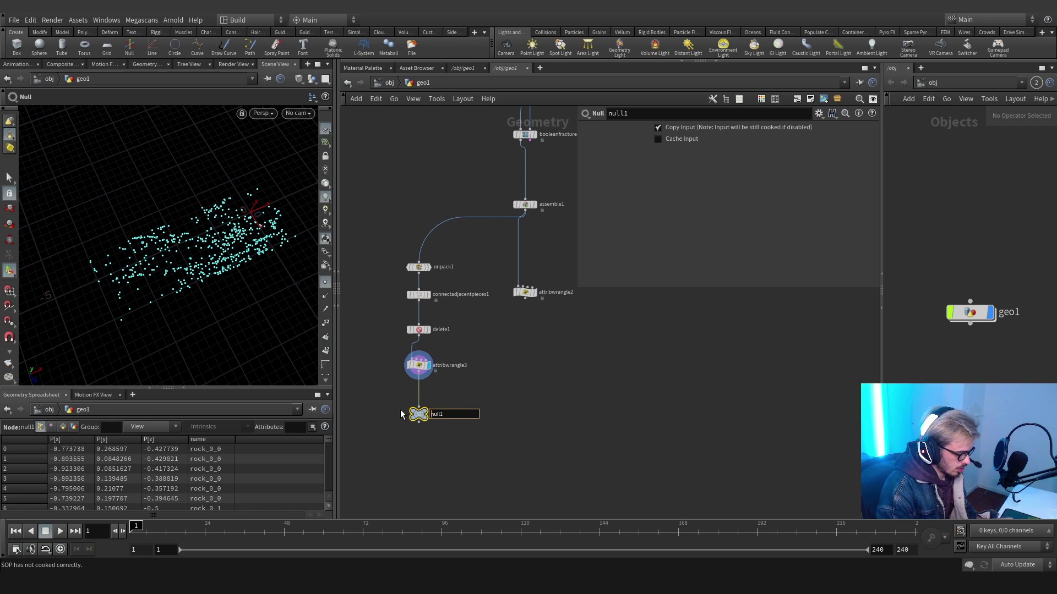
text(OUT_N)
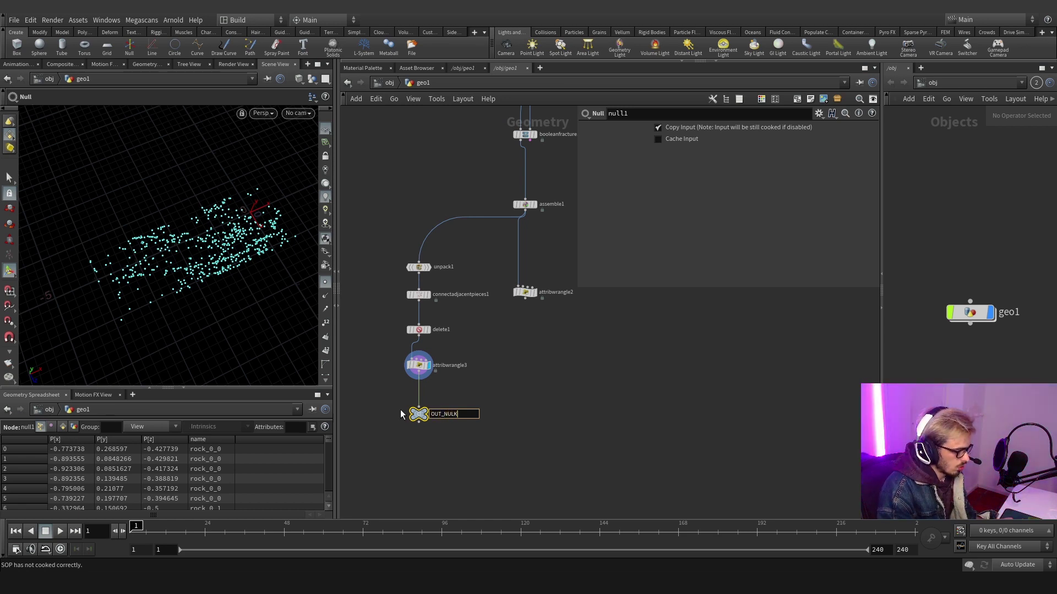
key(BackSpace)
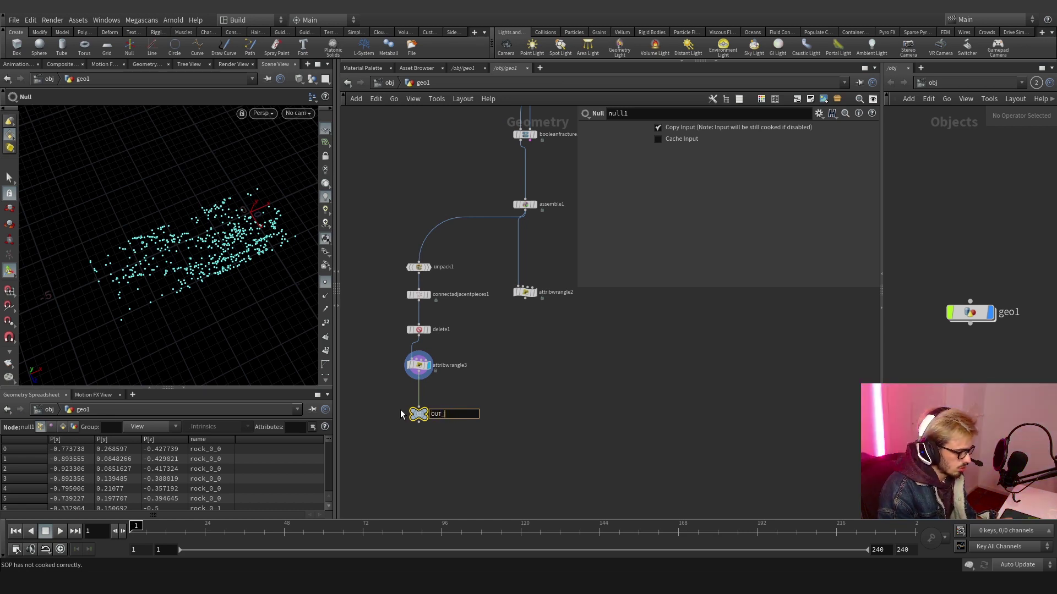
key(Return)
- Add a Null below attribwrangle2 and name it OUT_RBD
key(Tab)
text(nu)
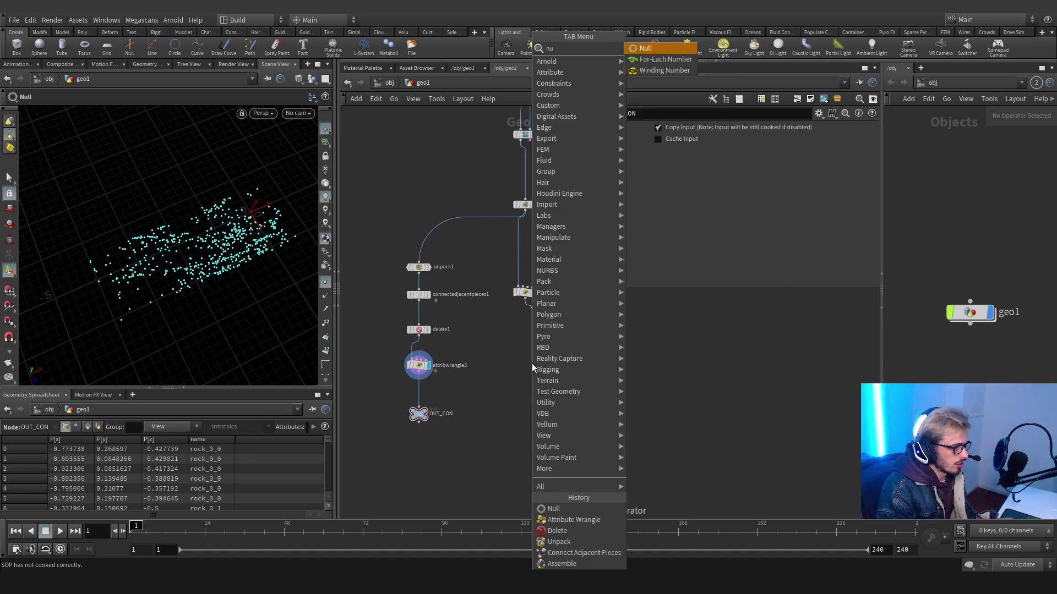
key(Return)
click(532, 363)
key(F2)
text(OUT_RBD)
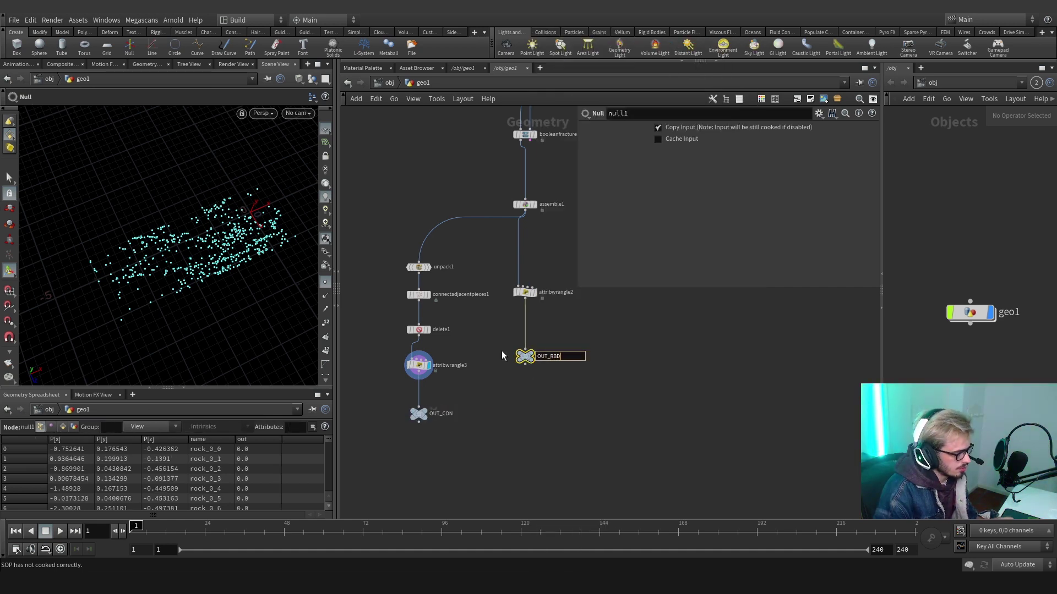
key(Return)
- Add a DOP Network below OUT_RBD and go inside it
key(h)
drag(576, 288, 626, 319)
scroll(556, 308, down, 3)
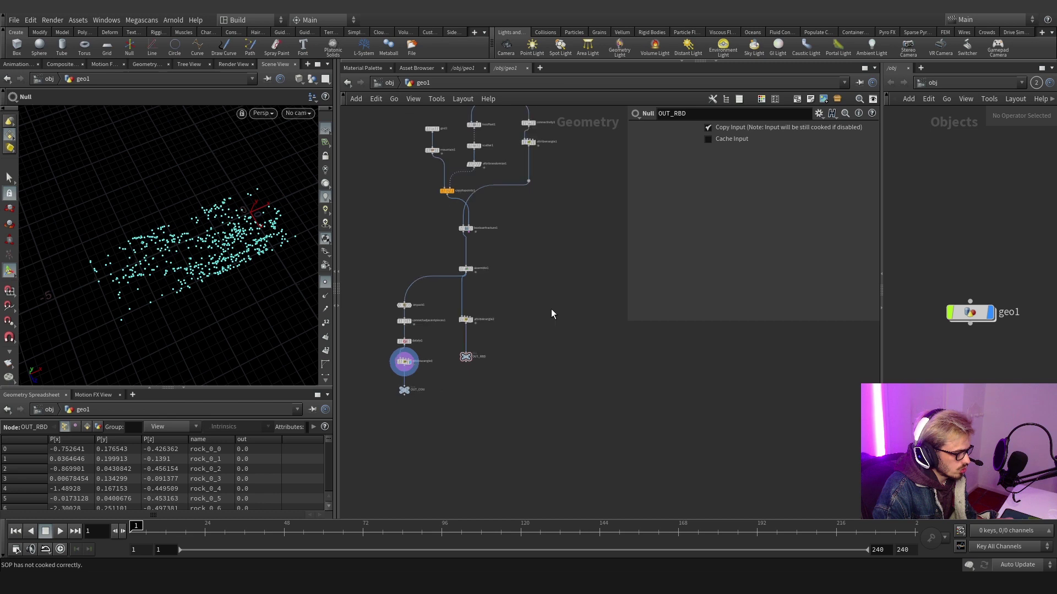
scroll(499, 362, up, 4)
key(Tab)
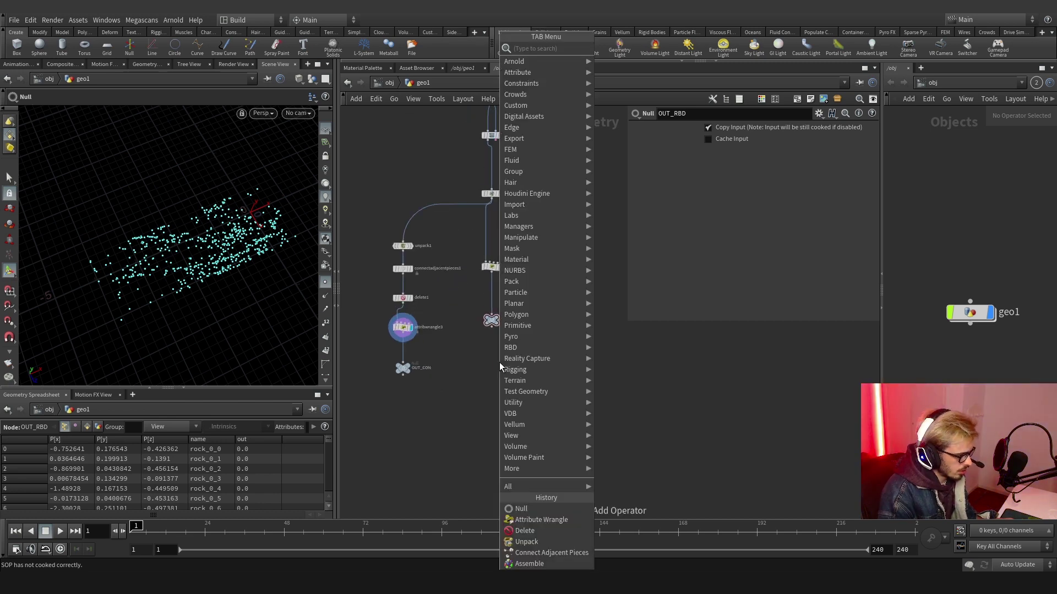
text(null)
key(Return)
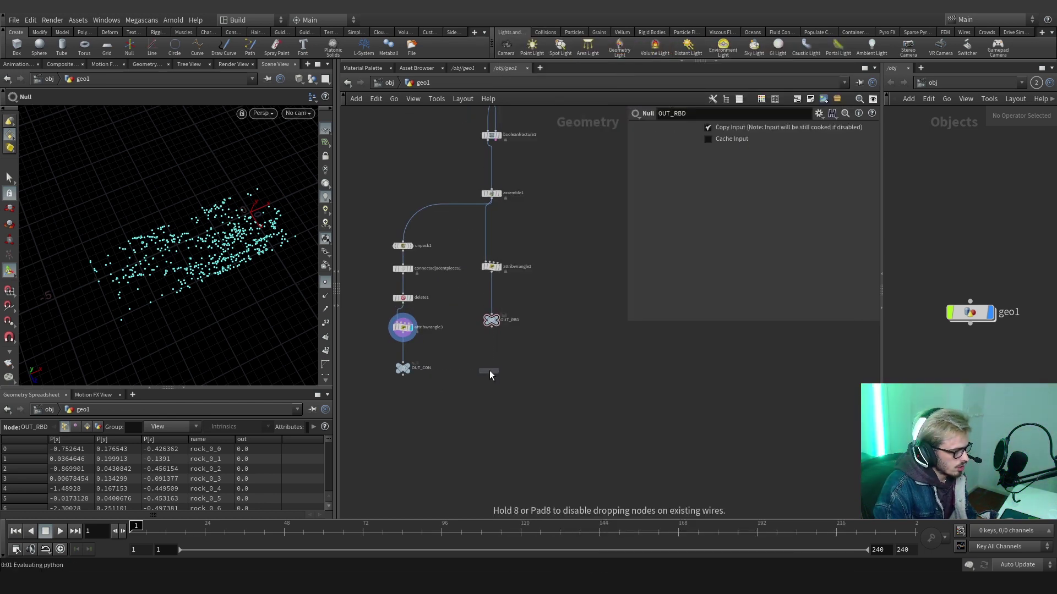
click(488, 372)
double_click(491, 368)
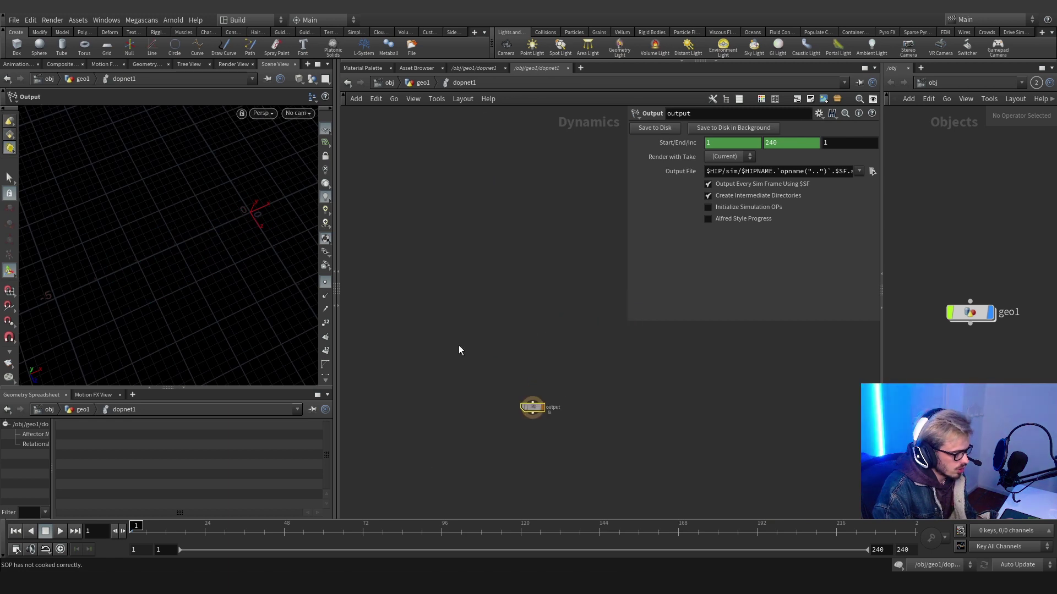
- Add an RBD Packed Object above the output node and set its SOP Path to /obj/geo1/OUT_RBD
key(Tab)
text(rid)
key(BackSpace)
key(BackSpace)
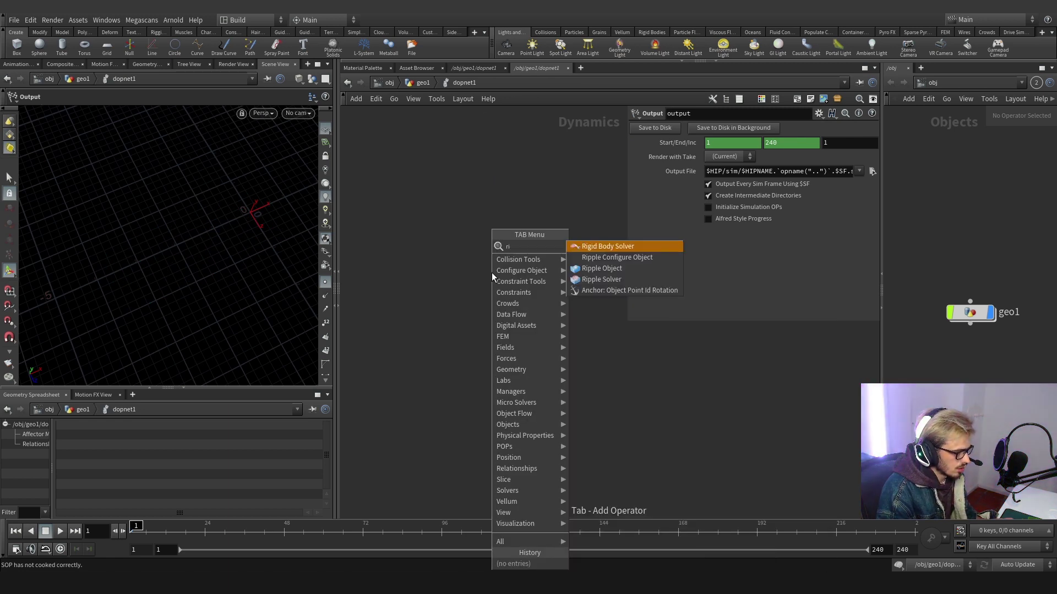
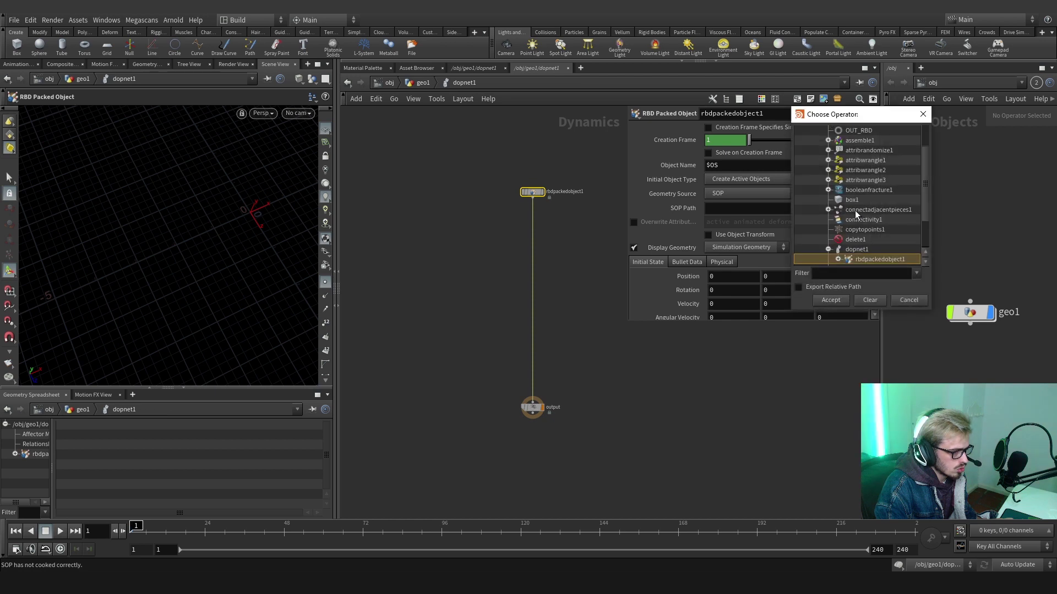
click(831, 300)
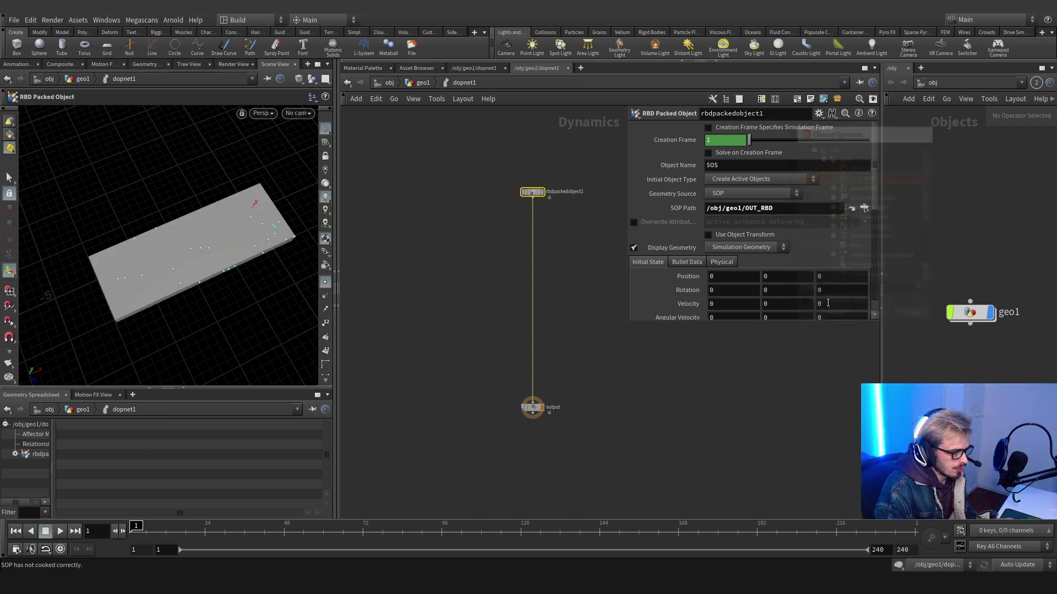
- Insert a Rigid Body Solver between rbdpackedobject1 and the output node
key(Tab)
text(rigi)
key(Return)
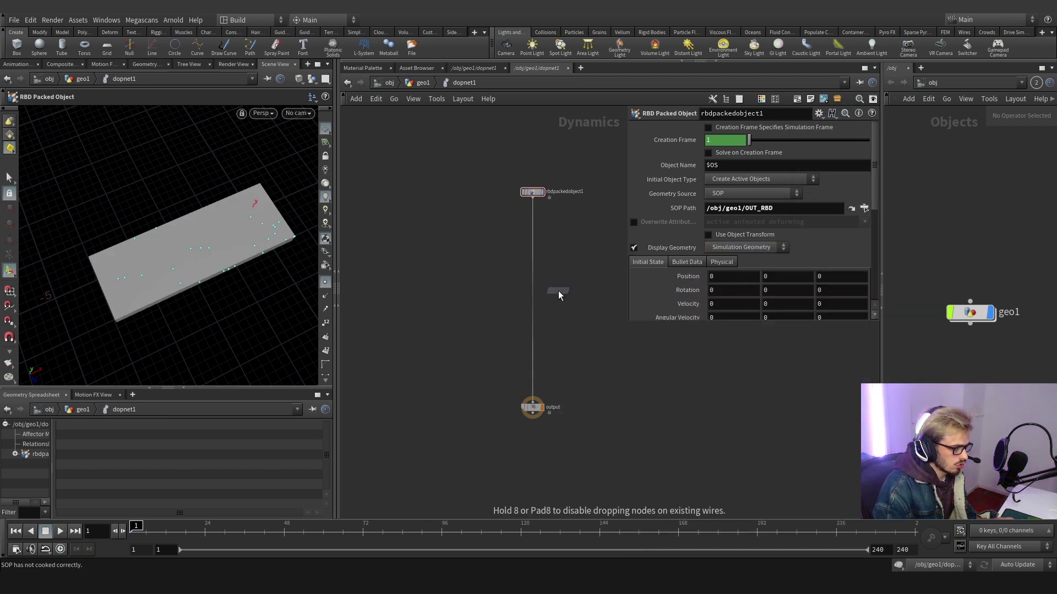
click(560, 291)
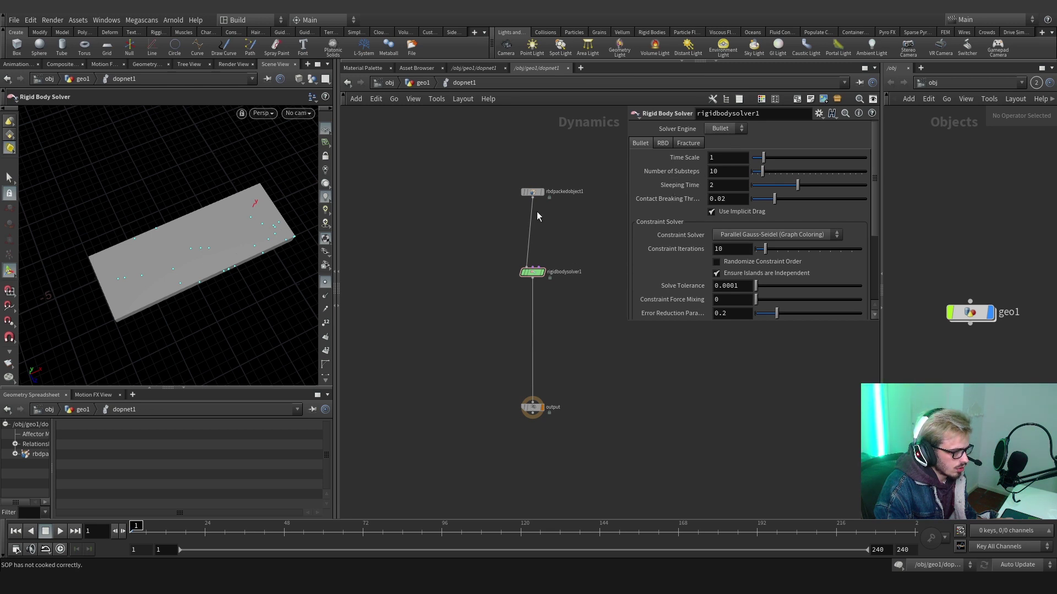
- Insert a Gravity Force between rigidbodysolver1 and the output node, and play the simulation
key(Tab)
text(grav)
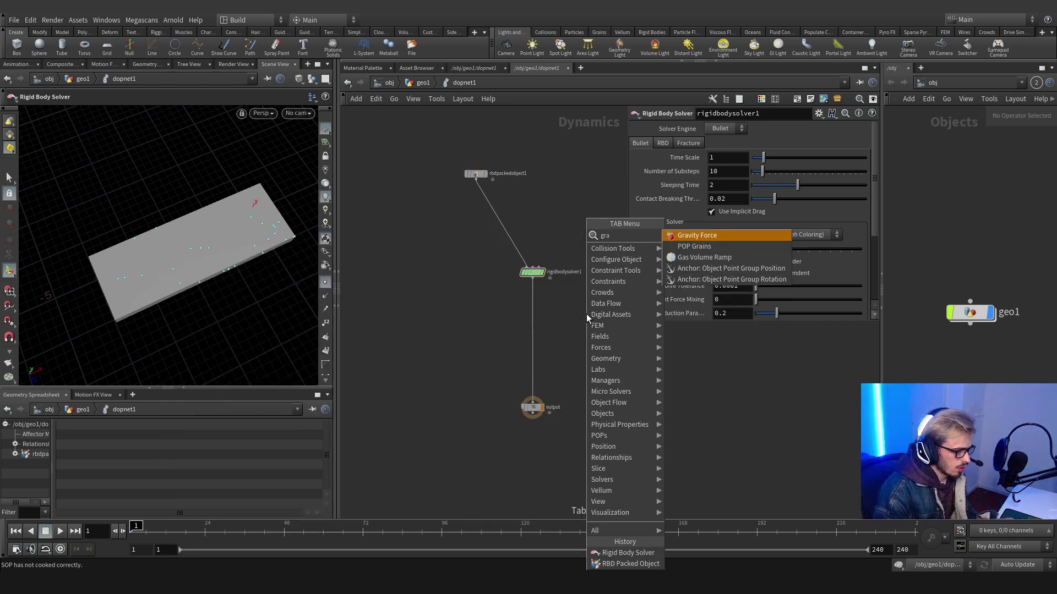
key(Return)
click(532, 334)
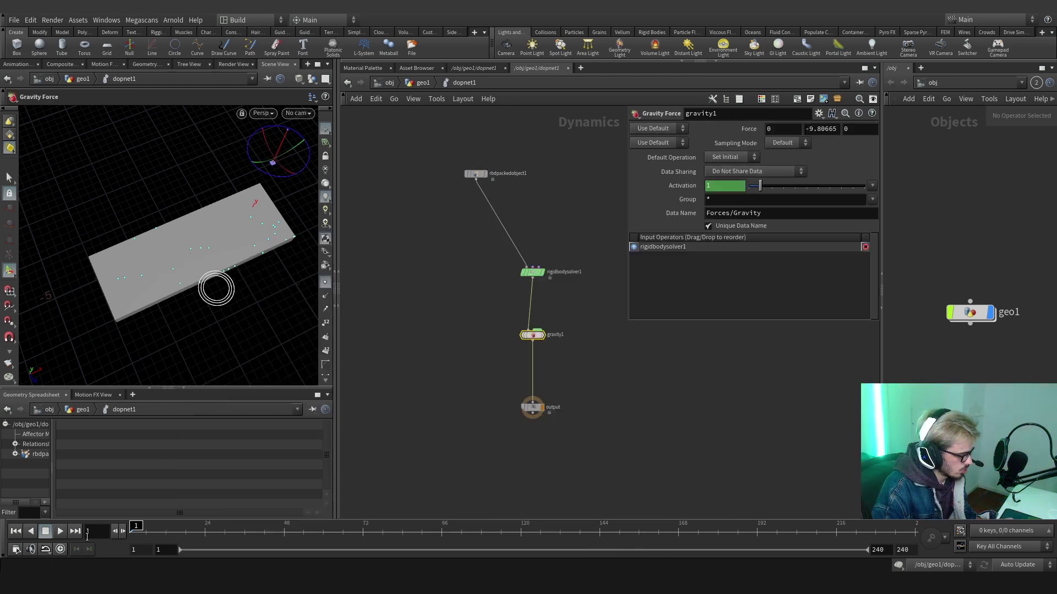
click(64, 535)
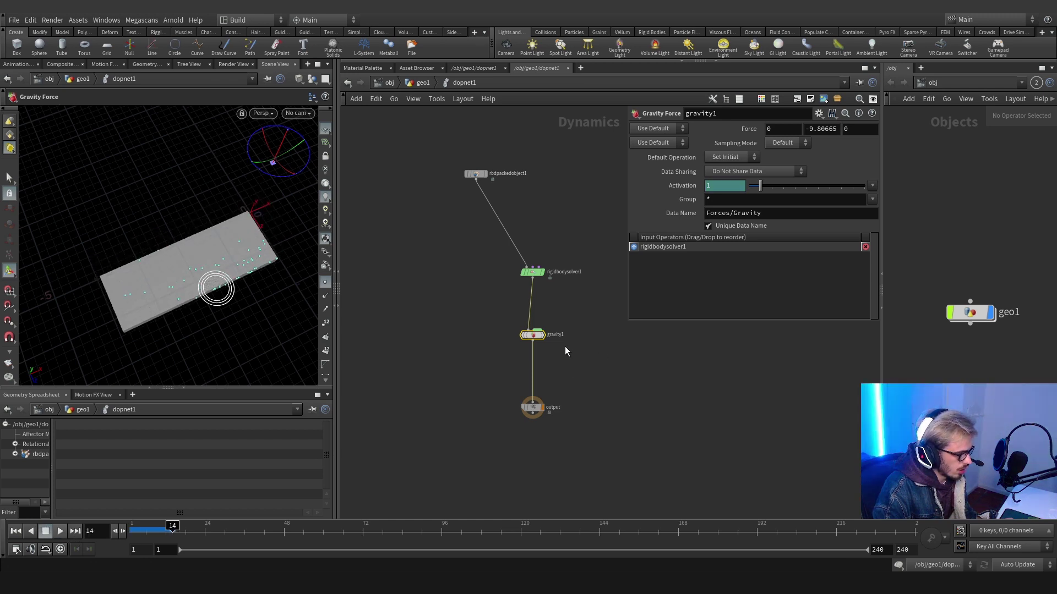
- Bypass gravity1, feed a POP Force with a Y force of -9.8 into rigidbodysolver1, and replay the simulation
click(519, 326)
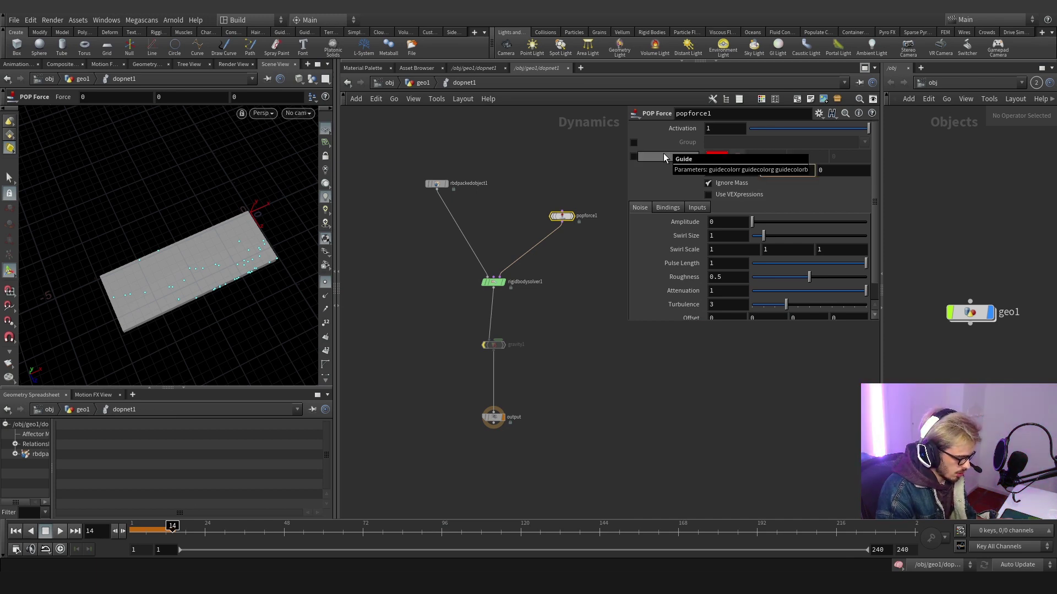
key(Return)
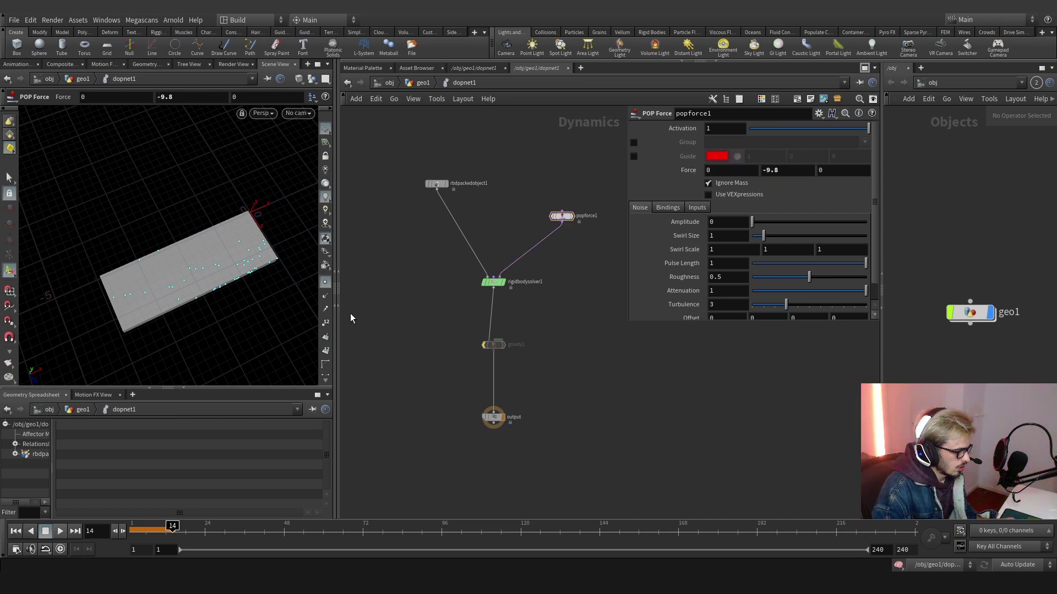
click(135, 528)
click(60, 530)
- Insert a Merge after gravity1 and connect a new Ground Plane as its second input
key(Tab)
text(popdrag)
key(Return)
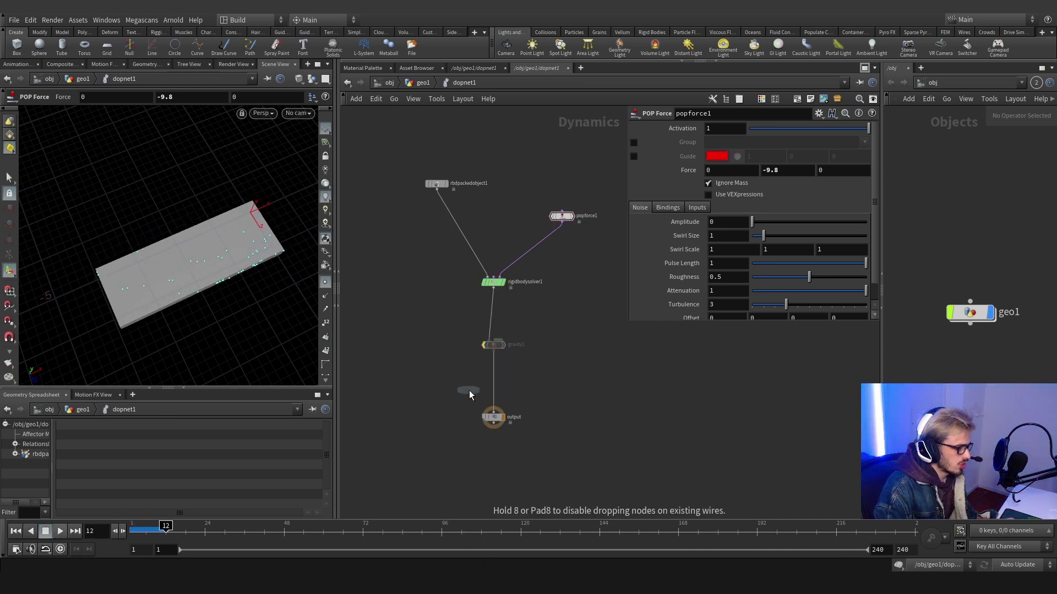
click(493, 379)
key(Tab)
text(grou)
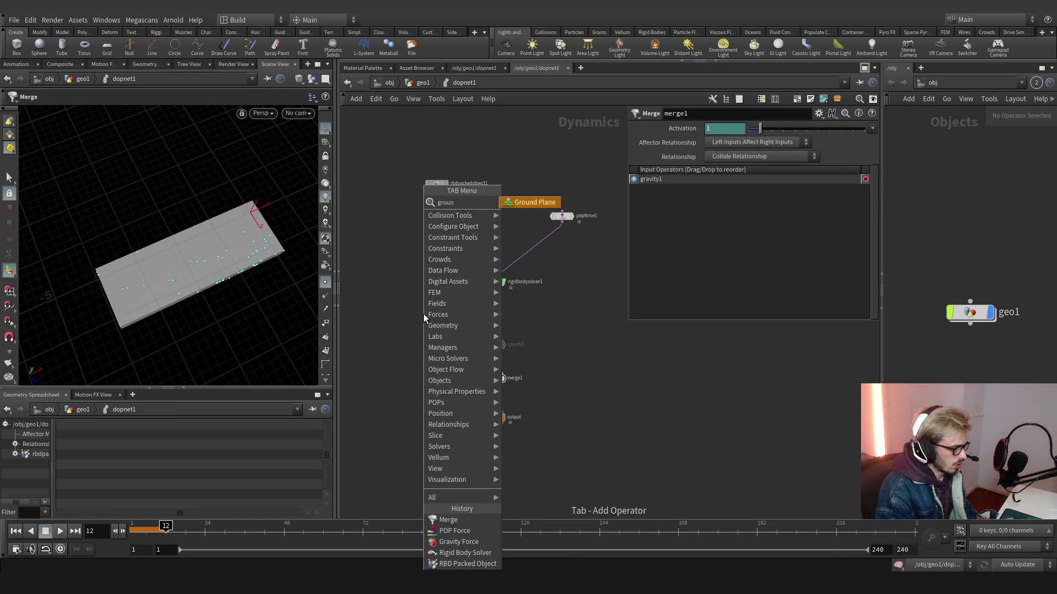
key(Return)
click(423, 314)
drag(423, 320, 493, 373)
click(493, 379)
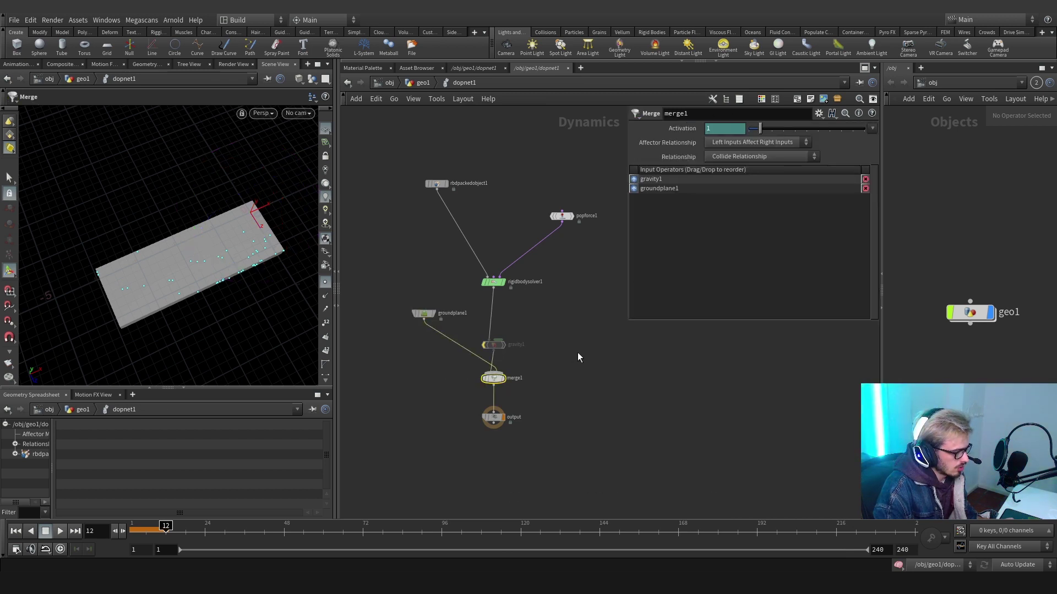
- Play the simulation with the ground plane from frame 1 to frame 31
click(494, 416)
click(16, 531)
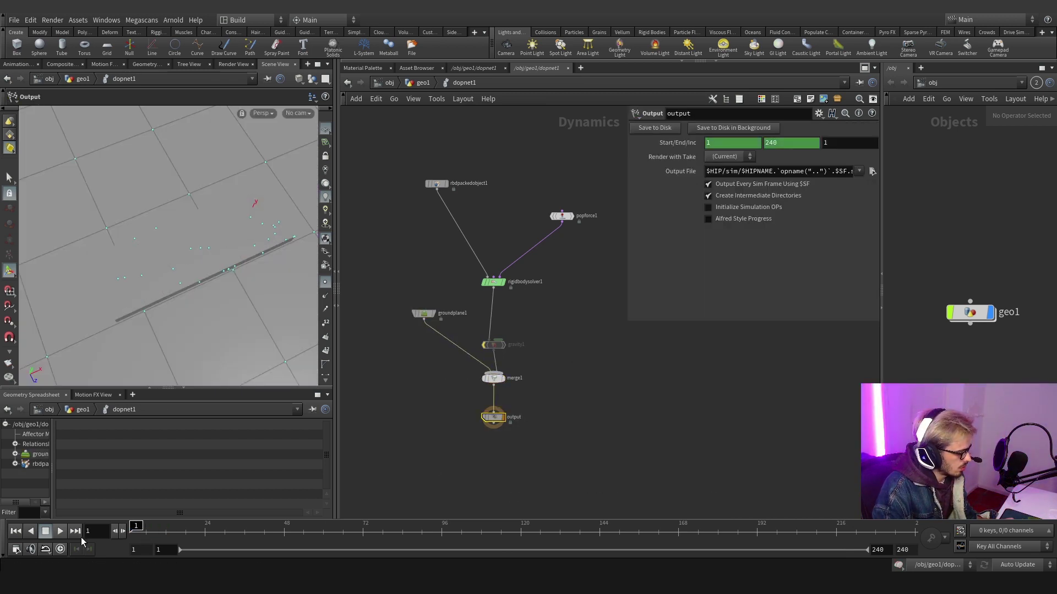
click(61, 532)
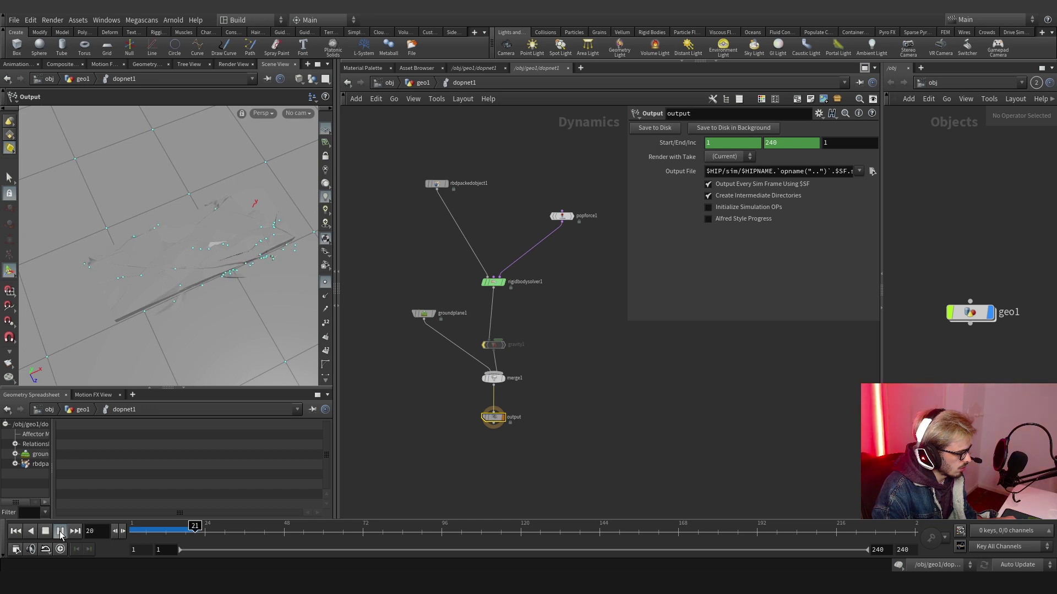
click(61, 532)
- Turn off Display Proxy Geometry on groundplane1 and lay out the dopnet1 nodes
click(424, 314)
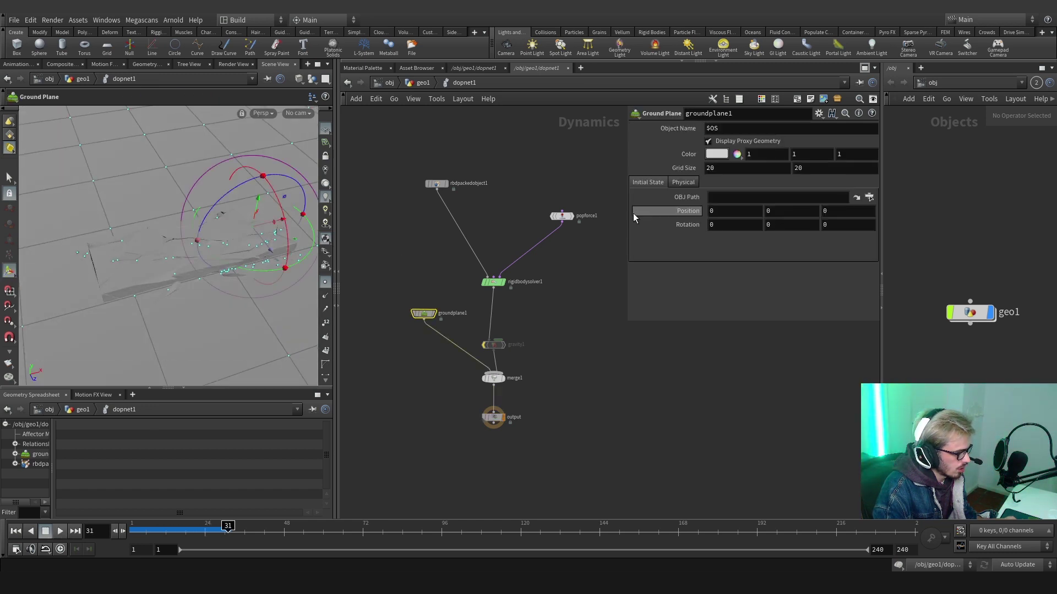
click(684, 182)
click(647, 182)
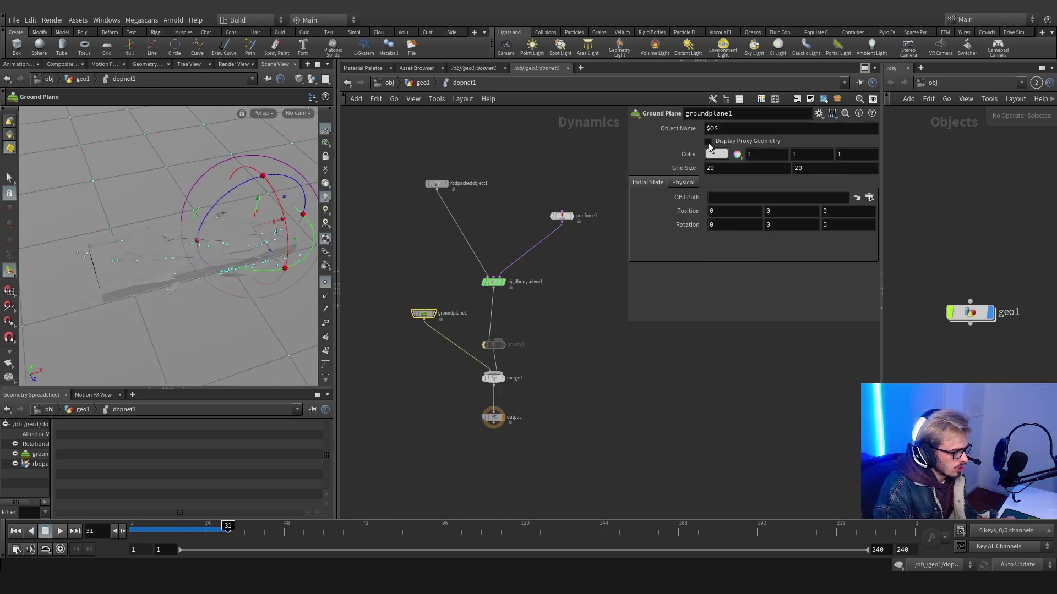
click(709, 141)
key(l)
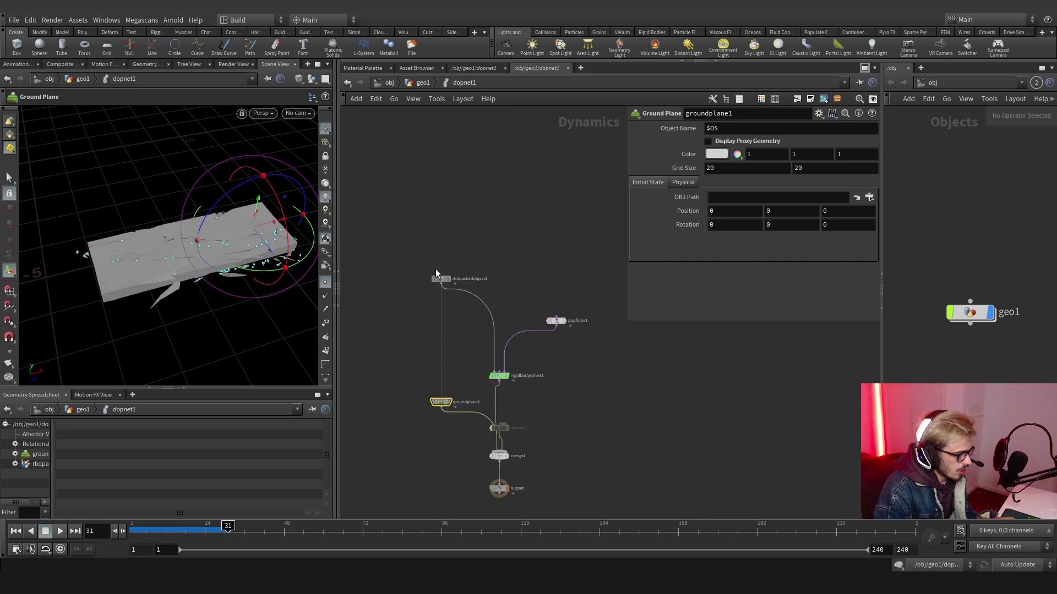
- Insert a Constraint Network between rbdpackedobject1 and rigidbodysolver1
key(Tab)
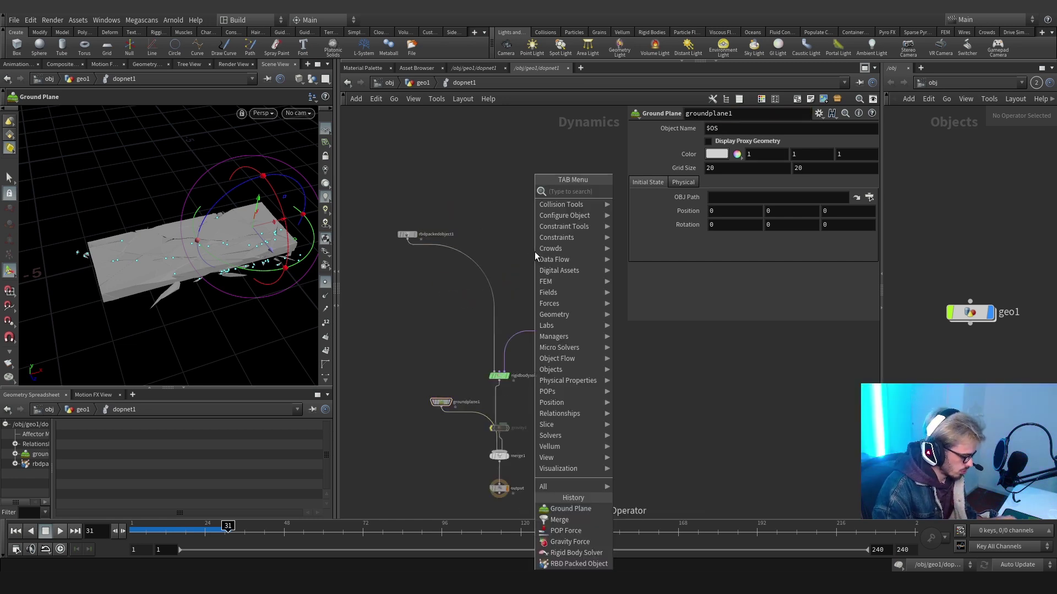
text(constrain)
key(Down)
key(Return)
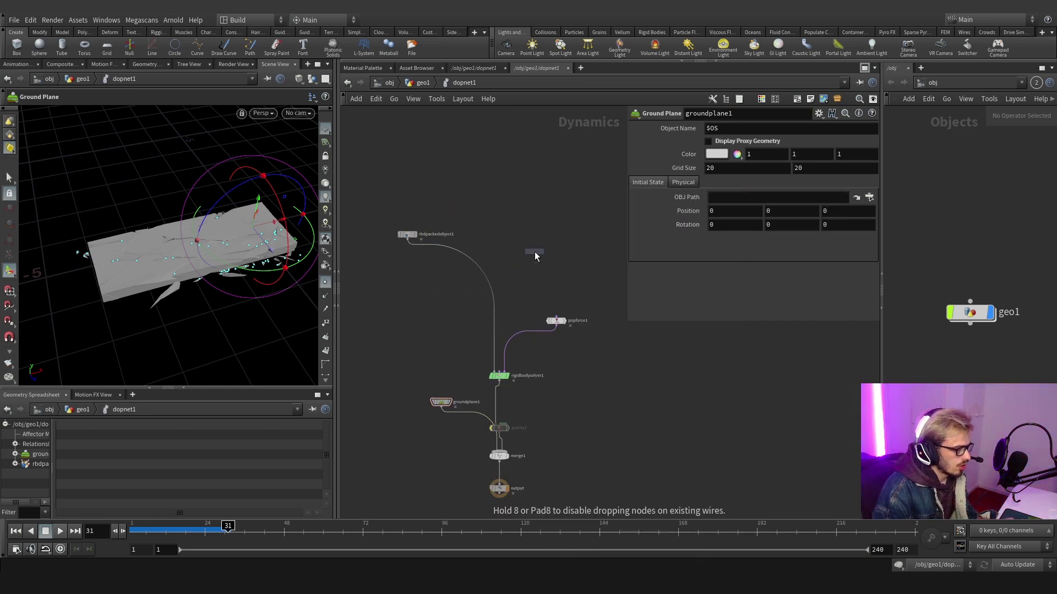
click(485, 286)
- Add a Hard Constraint Relationship beside rbdpackedobject1 and set its Data Name to $OS
key(Tab)
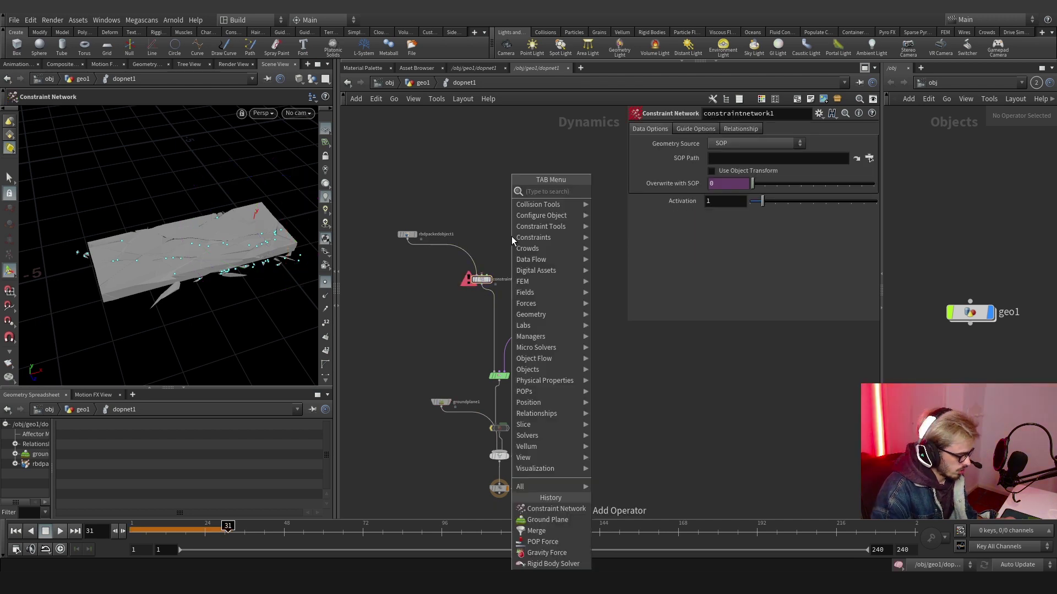
text(har)
key(Return)
click(511, 236)
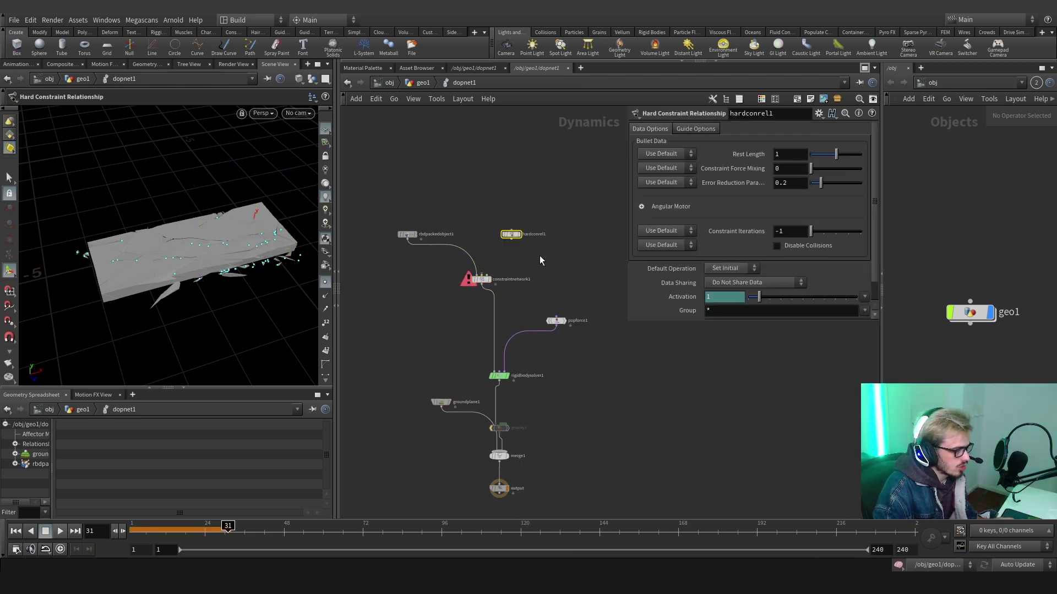
key(Tab)
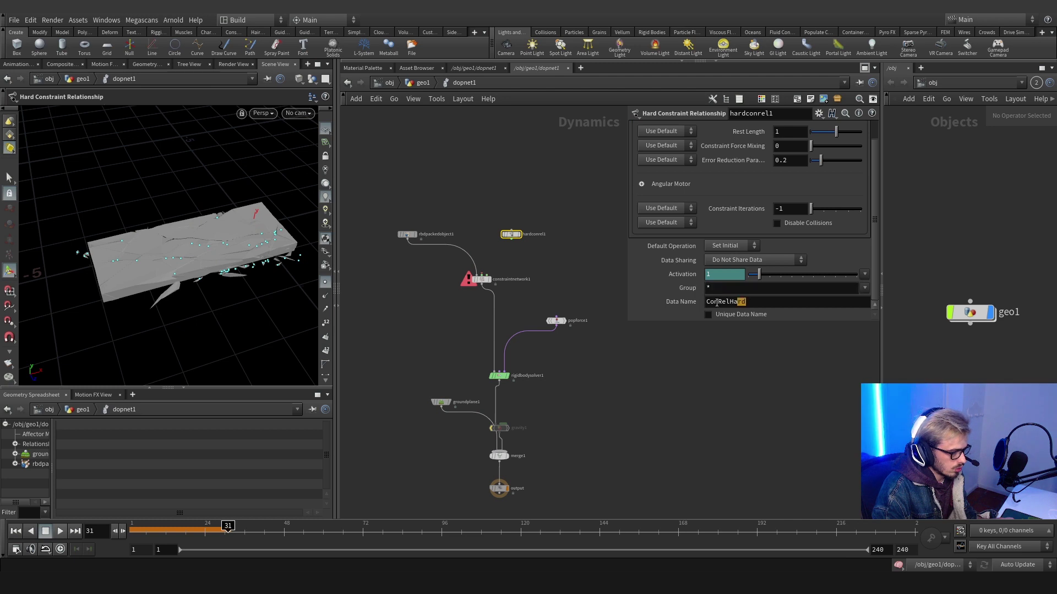
text($OS)
key(Return)
- Rename the hard constraint relationship node to Hard
double_click(531, 236)
key(Escape)
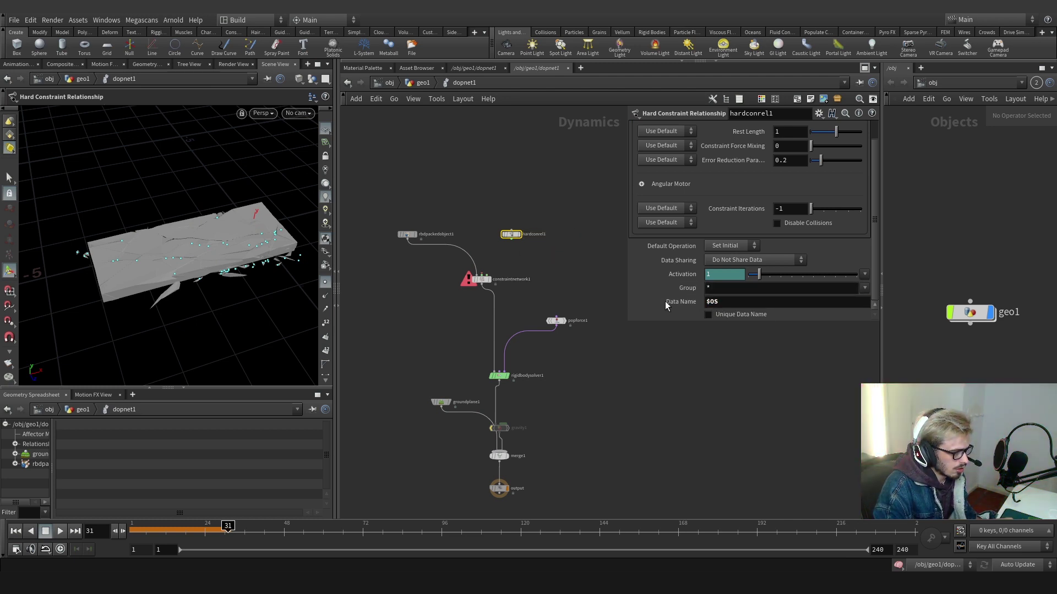
click(678, 298)
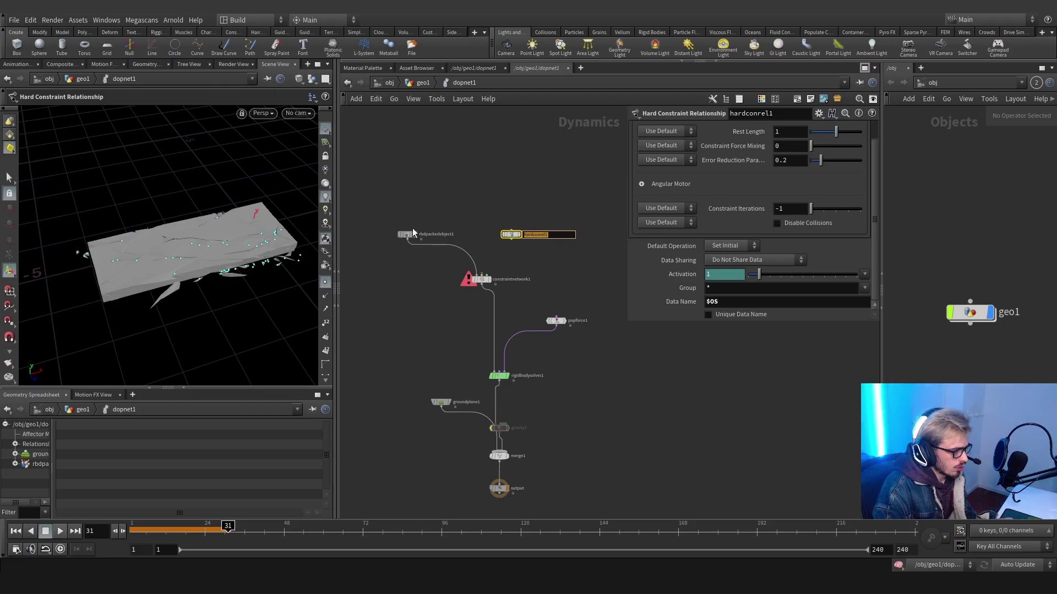
text(Hard)
key(Return)
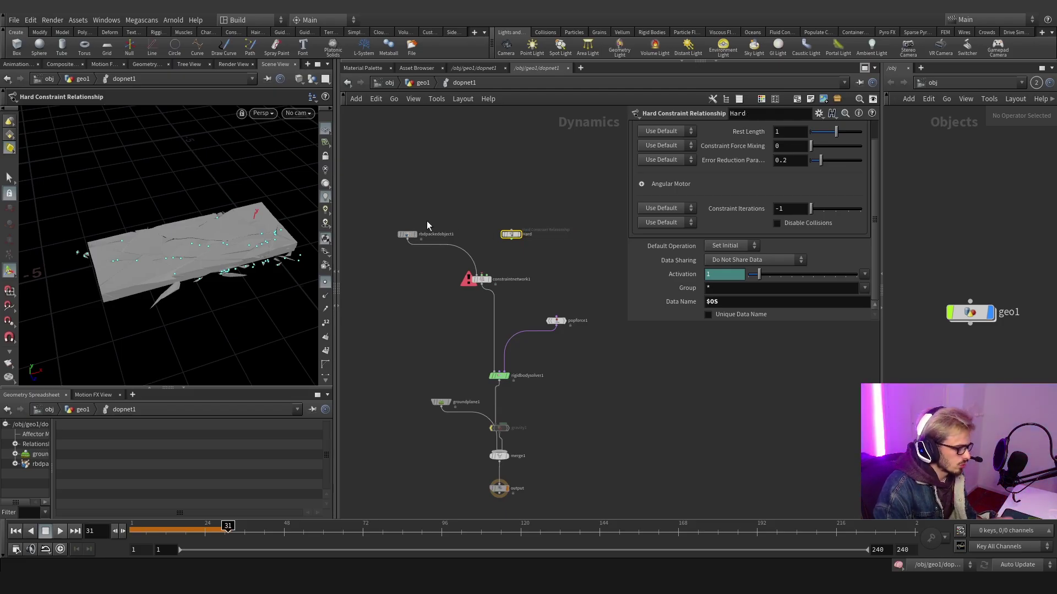
- Connect the Hard node to constraintnetwork1 and set the network's SOP Path to OUT_CON
click(511, 240)
click(485, 273)
click(481, 279)
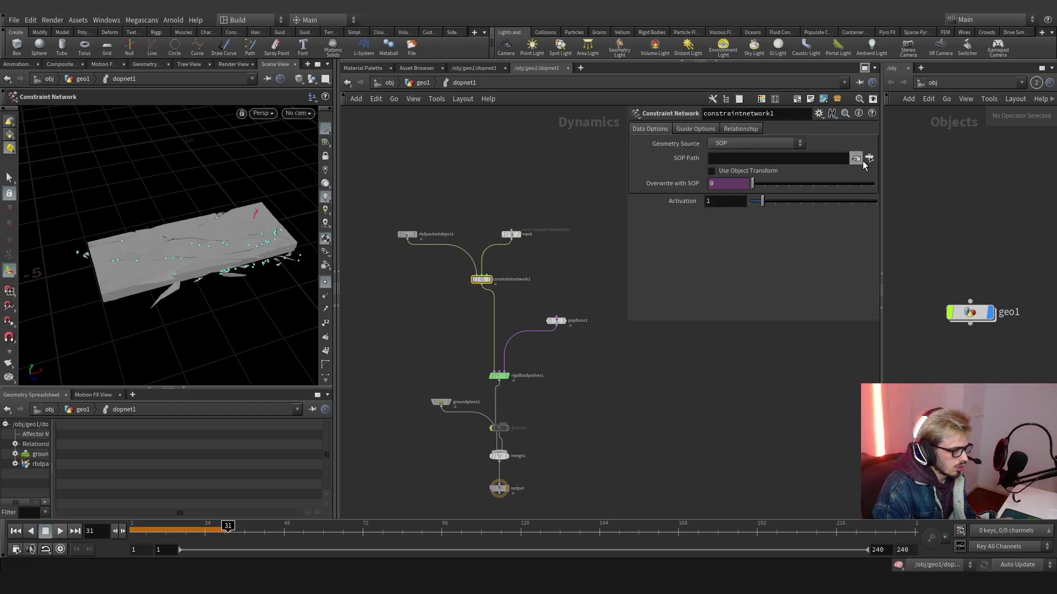
click(856, 159)
click(863, 114)
click(842, 251)
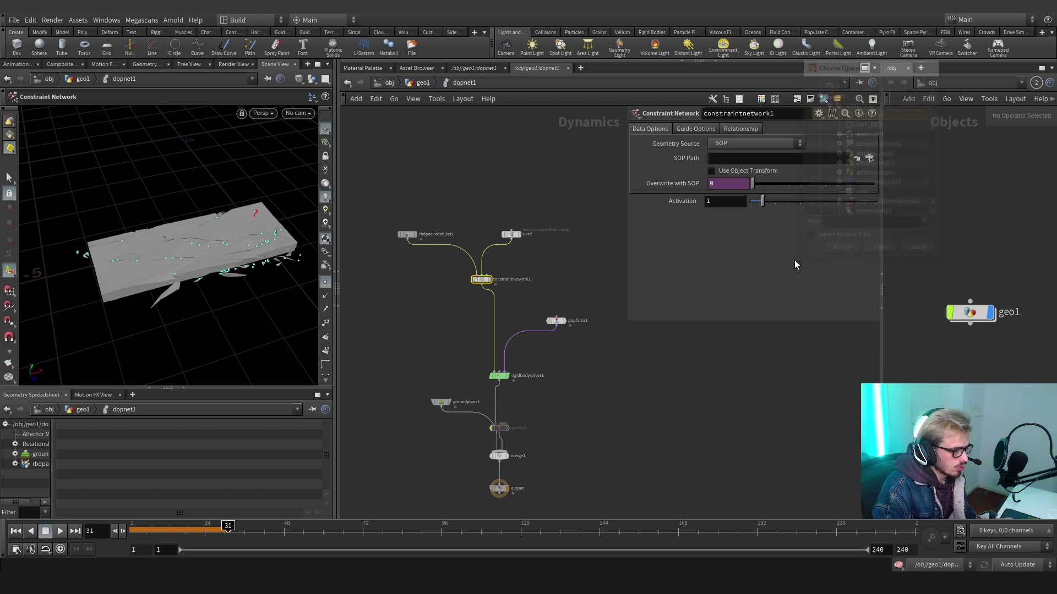
- Set the Hard node's guide radius to 0 and turn off Display Geometry on rbdpackedobject1
click(511, 234)
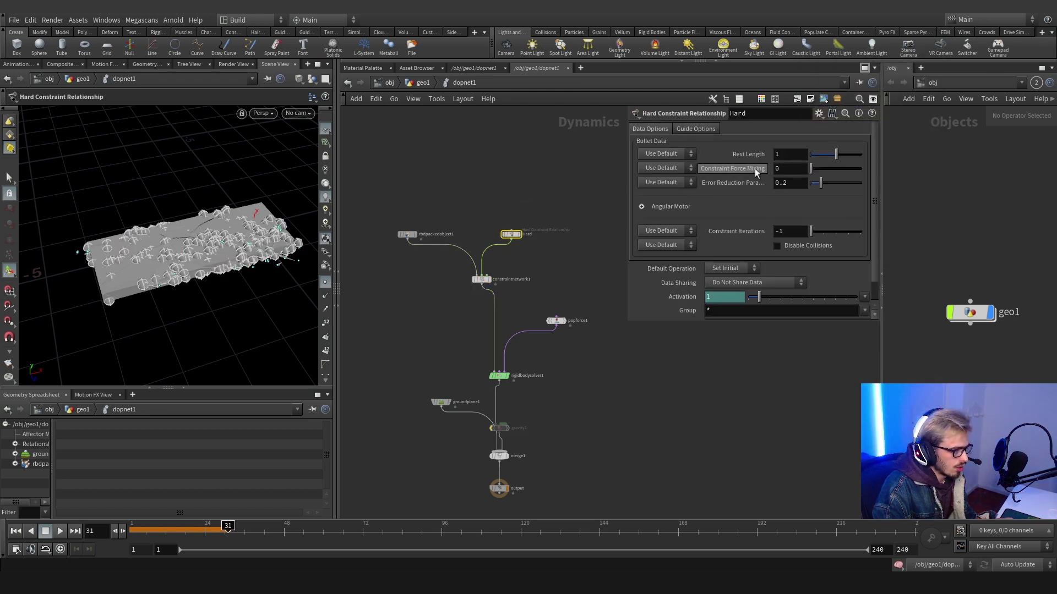
click(704, 131)
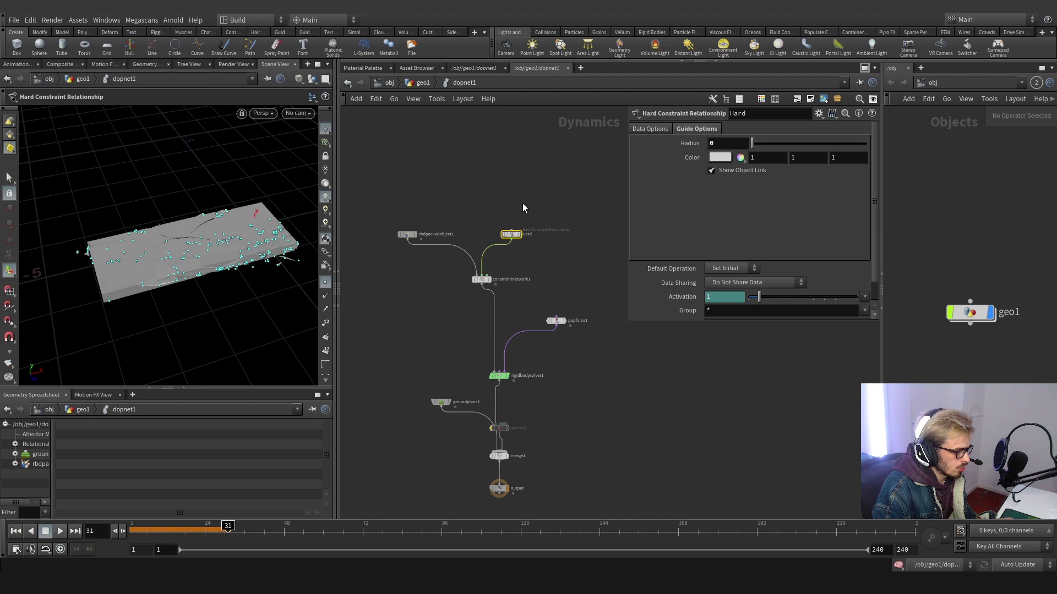
click(408, 235)
click(634, 248)
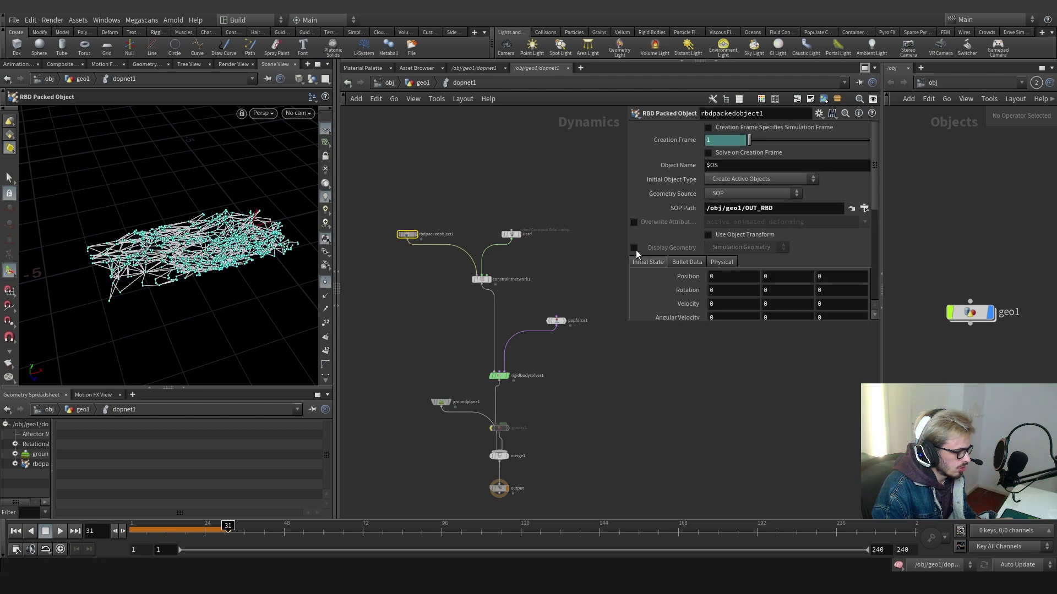
- Turn on Display Geometry for rbdpackedobject1 and move the Hard node above constraintnetwork1
click(634, 248)
drag(511, 235, 484, 204)
scroll(528, 236, down, 3)
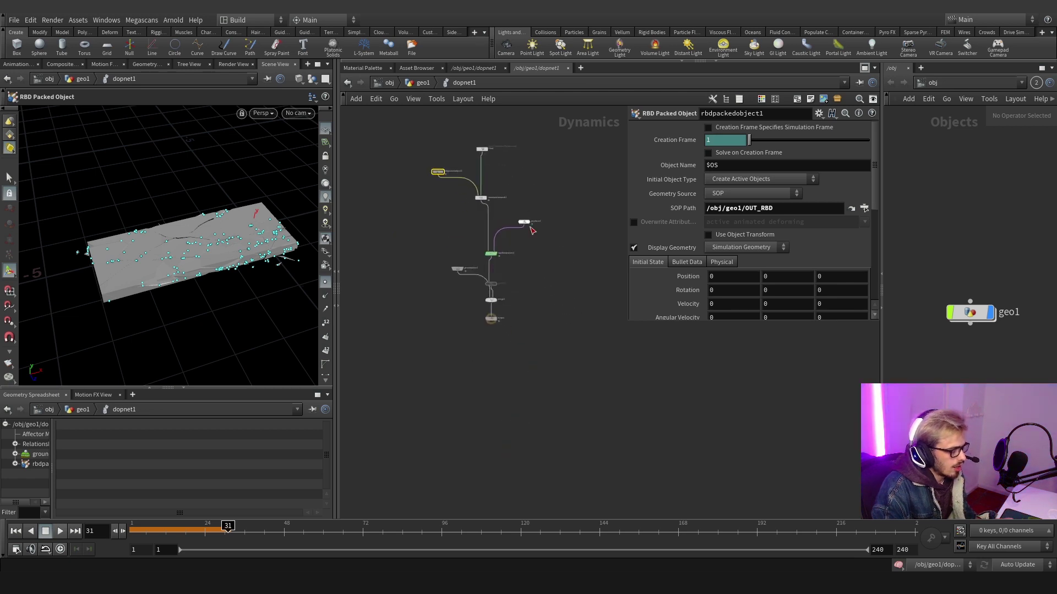
scroll(533, 221, up, 3)
- Return to the geo1 network and add a Divide node on a new branch from box1
key(u)
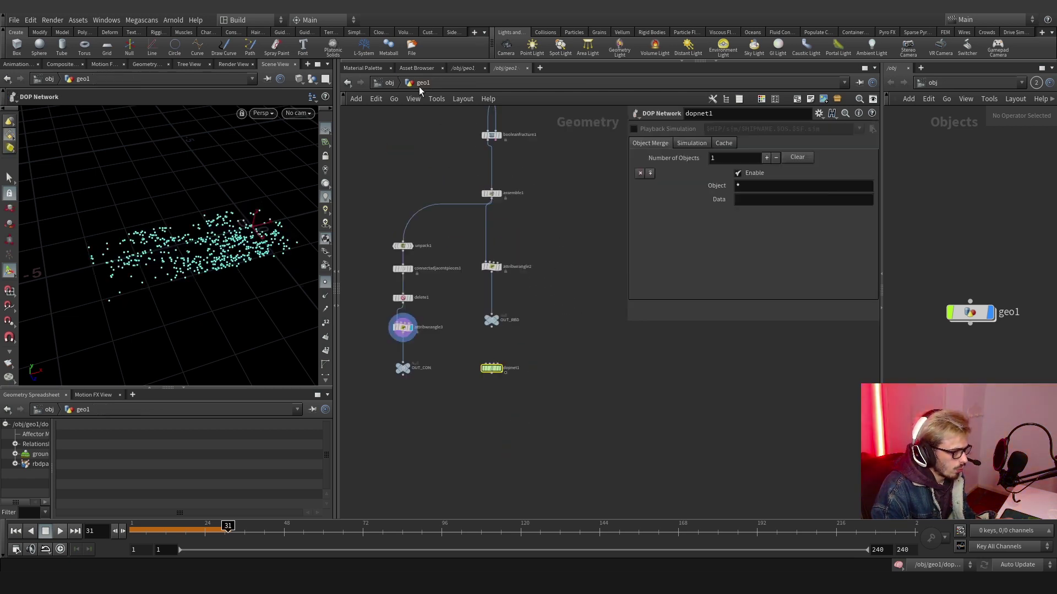
scroll(544, 206, up, 4)
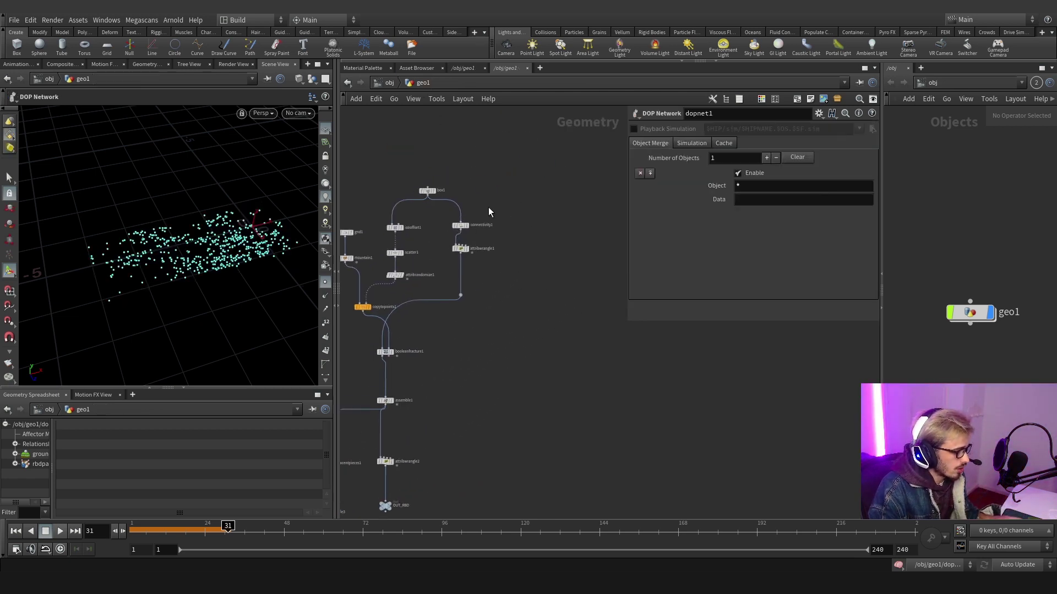
drag(434, 190, 557, 215)
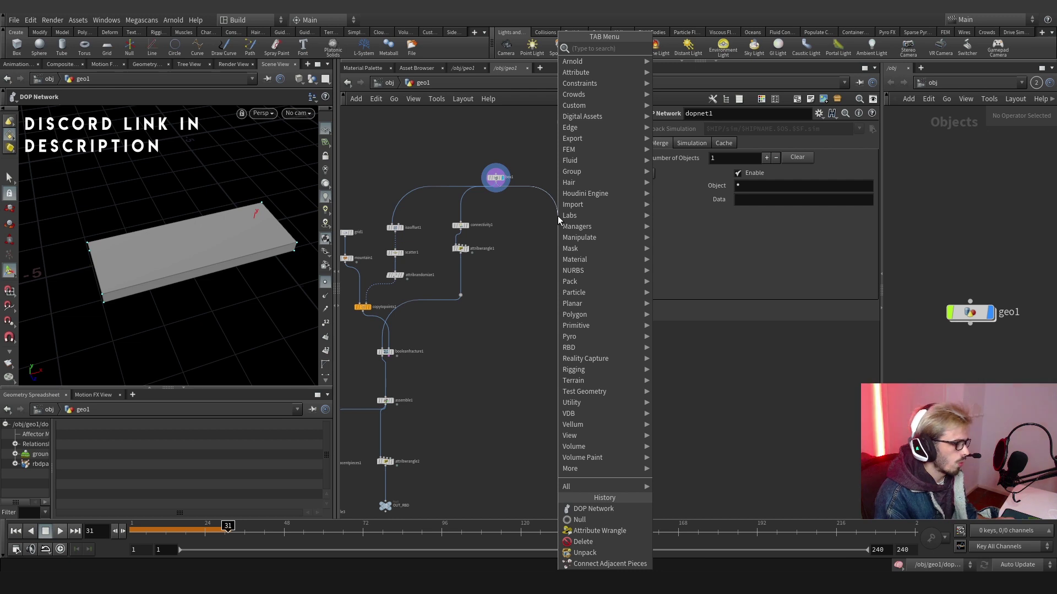
text(divi)
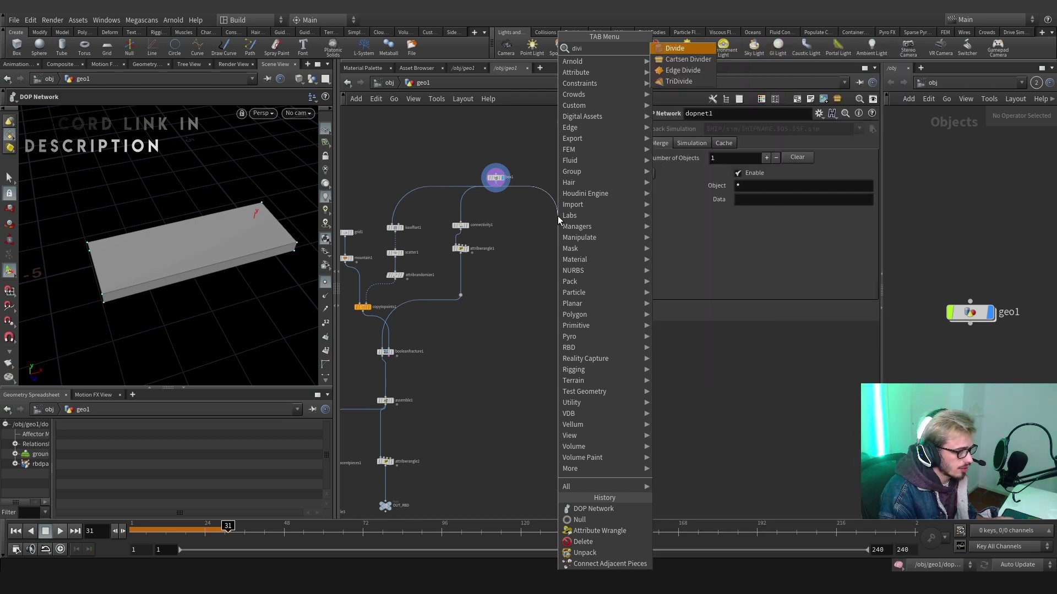
key(Return)
click(557, 220)
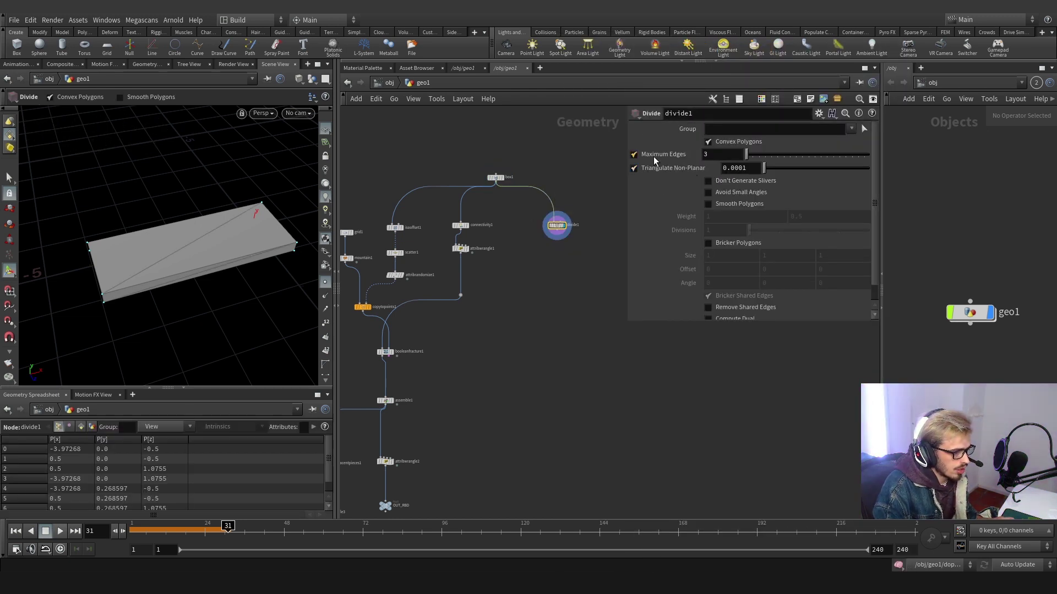
- On divide1, disable Maximum Edges, enable Bricker Polygons, and make the Y and Z sizes reference the X size
click(655, 157)
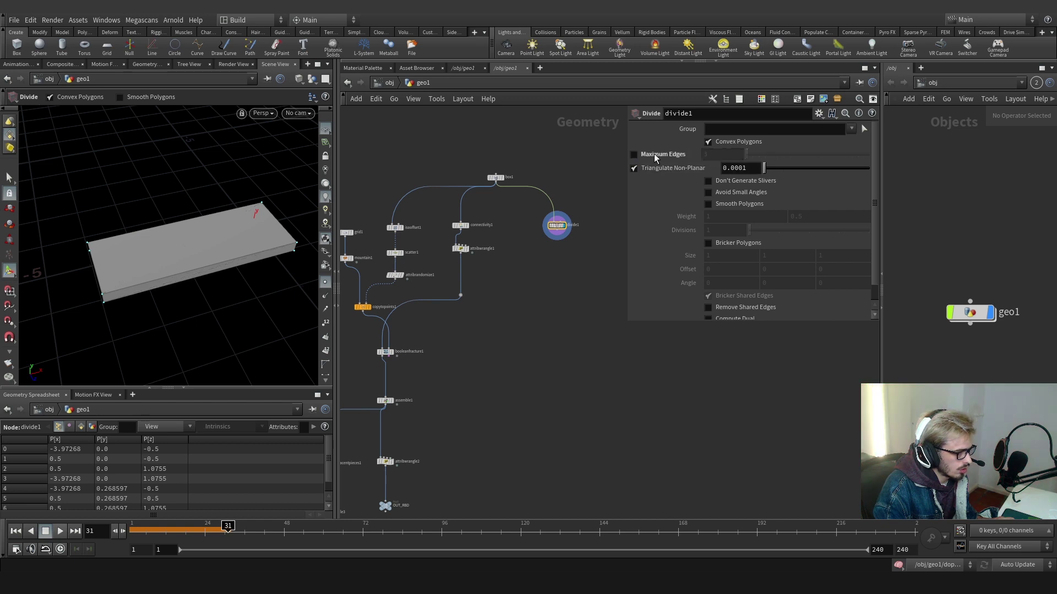
click(709, 243)
right_click(711, 250)
key(Escape)
right_click(776, 258)
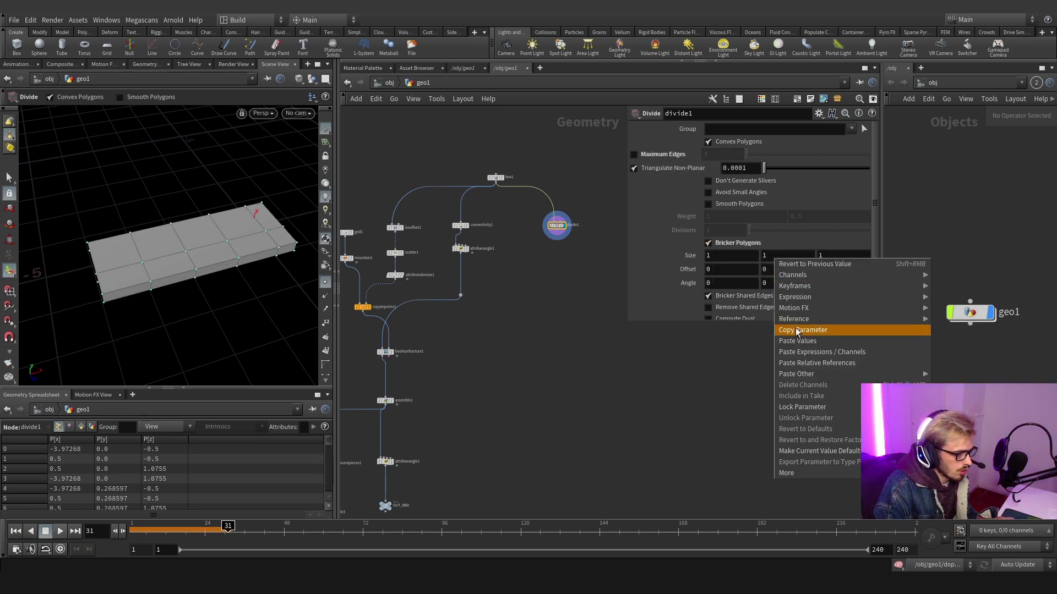
click(817, 362)
right_click(833, 259)
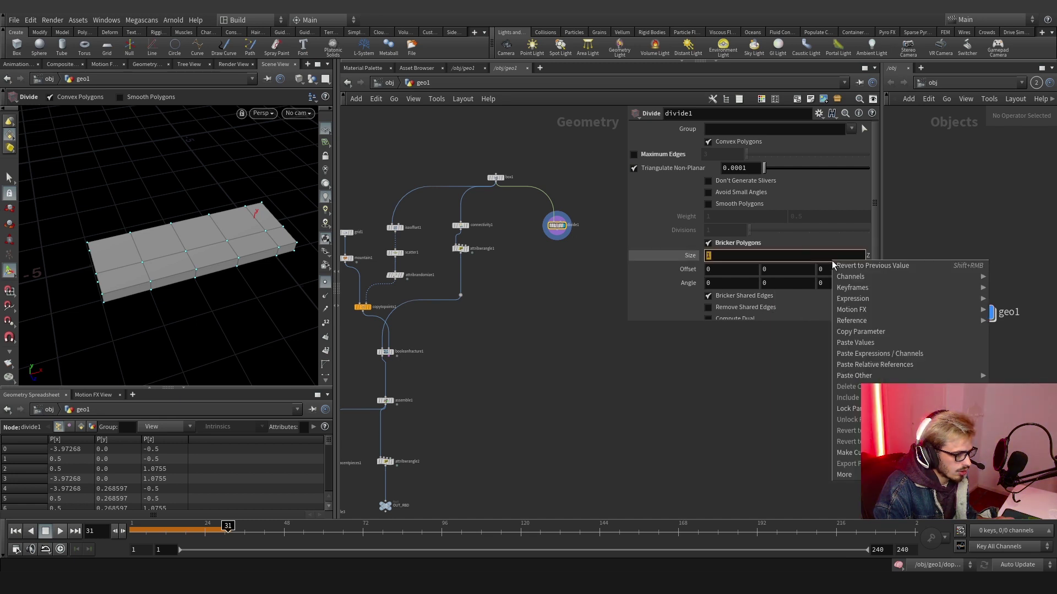
click(845, 364)
key(Return)
- Set divide1's linked brick size to 0.1
click(715, 256)
text(.2)
key(Return)
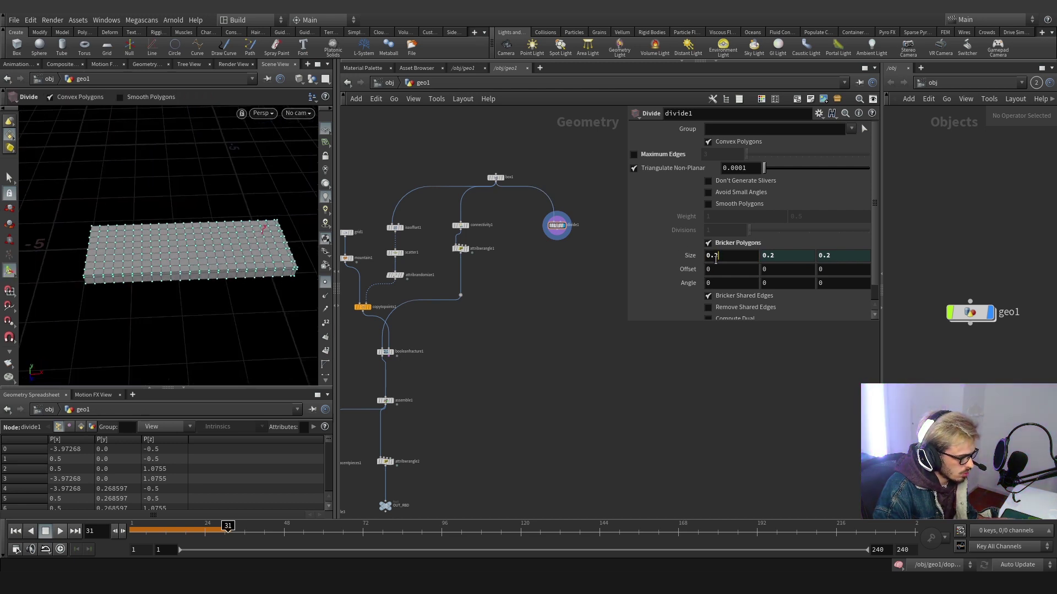
key(BackSpace)
text(1)
key(Return)
key(Escape)
mouse_move(188, 232)
mouse_down()
mouse_move(189, 259)
mouse_move(189, 210)
mouse_move(190, 225)
mouse_up()
key(Return)
- Add a Twist node below divide1 and display it
scroll(556, 226, up, 3)
middle_drag(555, 226, 481, 246)
click(474, 256)
key(Tab)
text(tiw)
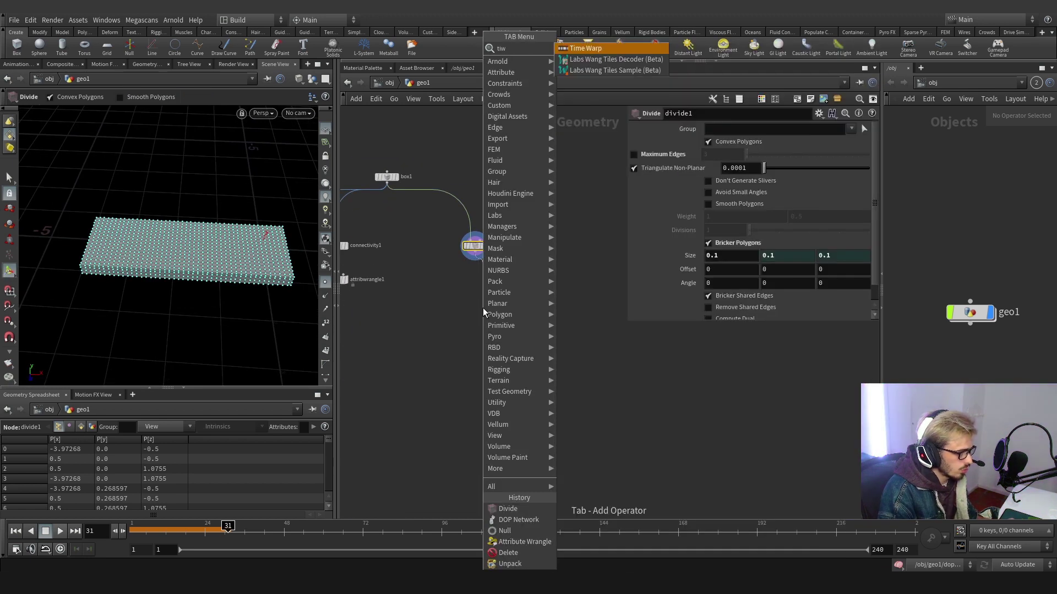
key(BackSpace)
key(BackSpace)
text(wist)
key(Return)
click(483, 308)
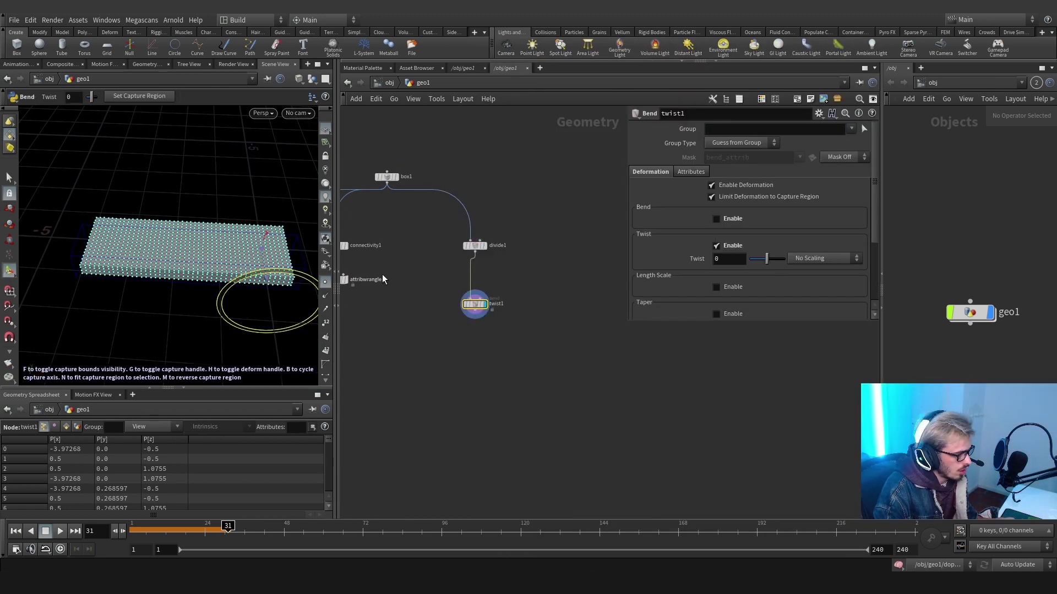
- Set twist1's Capture Direction to -1, 0, 0
middle_drag(375, 270, 448, 305)
scroll(698, 272, down, 3)
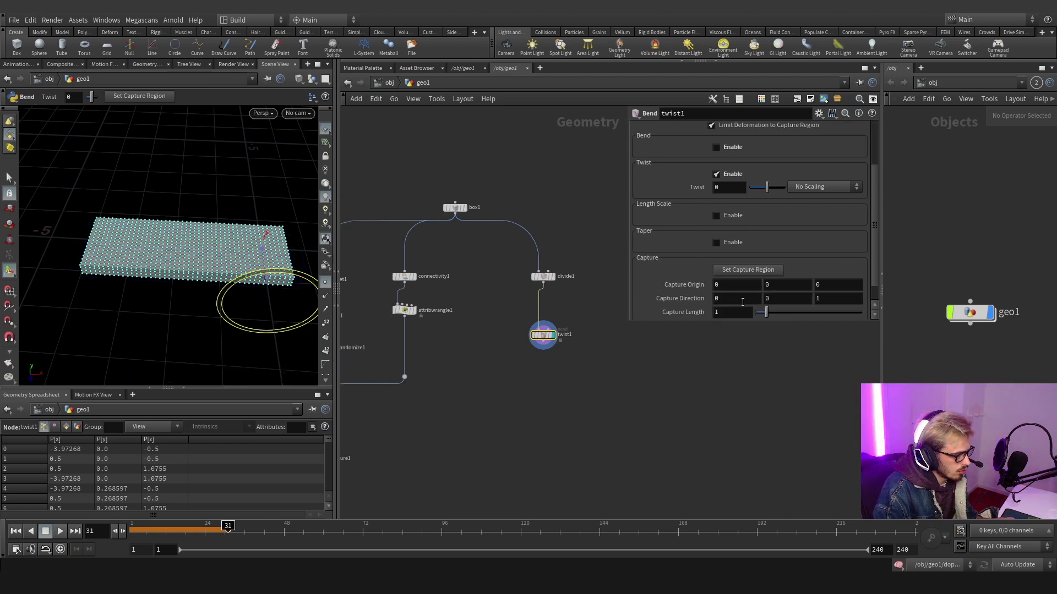
alt+drag(276, 243, 213, 295)
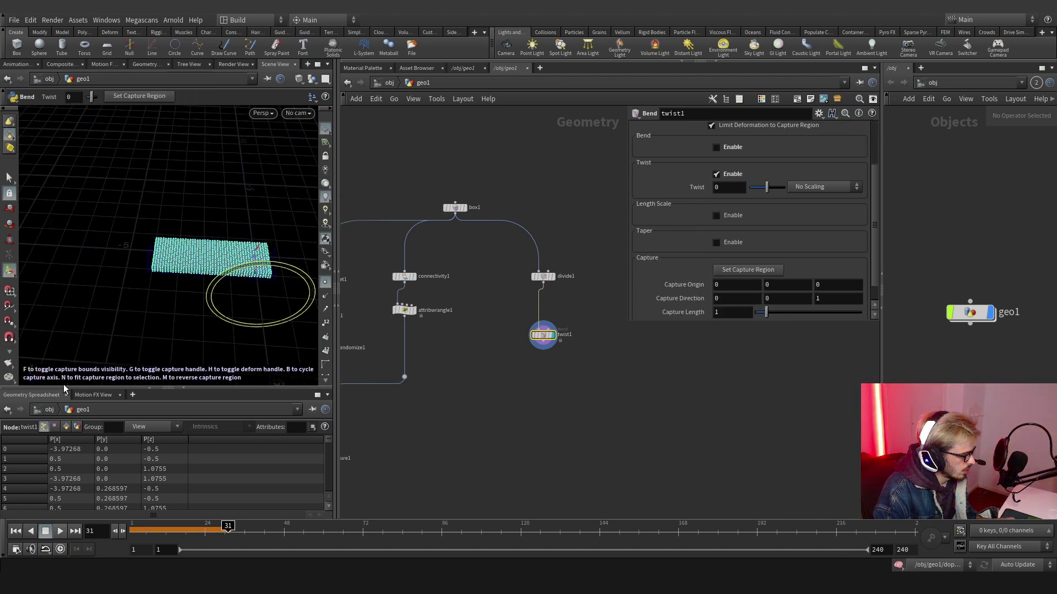
text(-1)
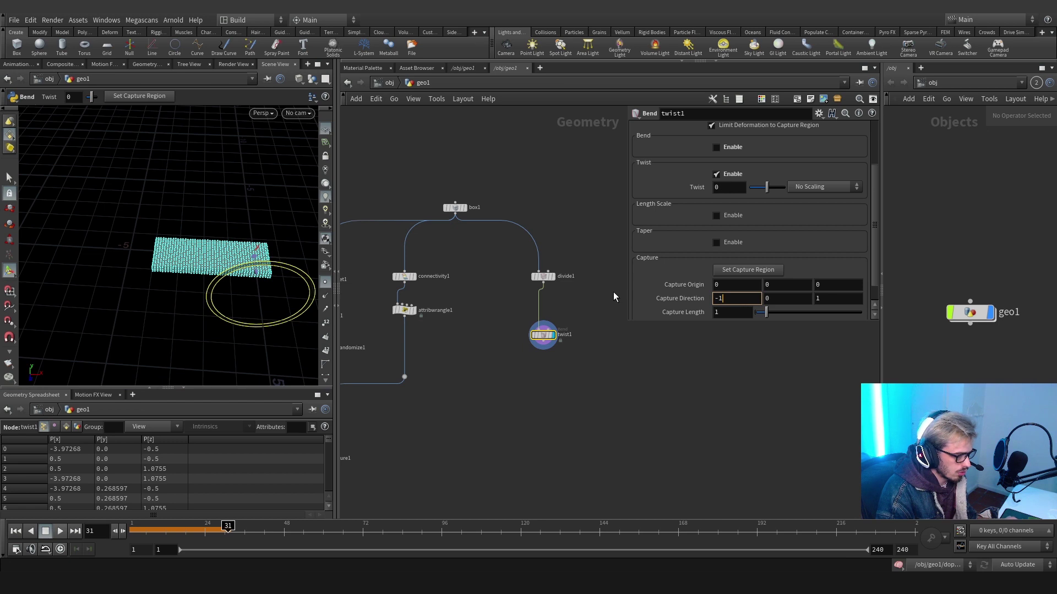
key(Tab)
key(Tab)
text(0)
key(Return)
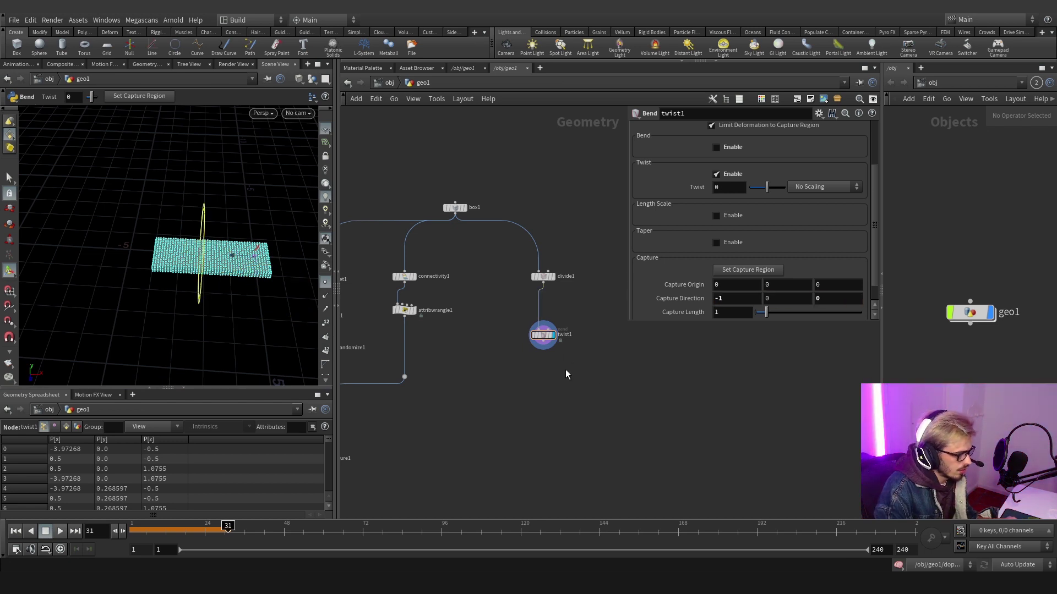
- Link twist1's Capture Length to box1's X size with a relative reference
click(454, 208)
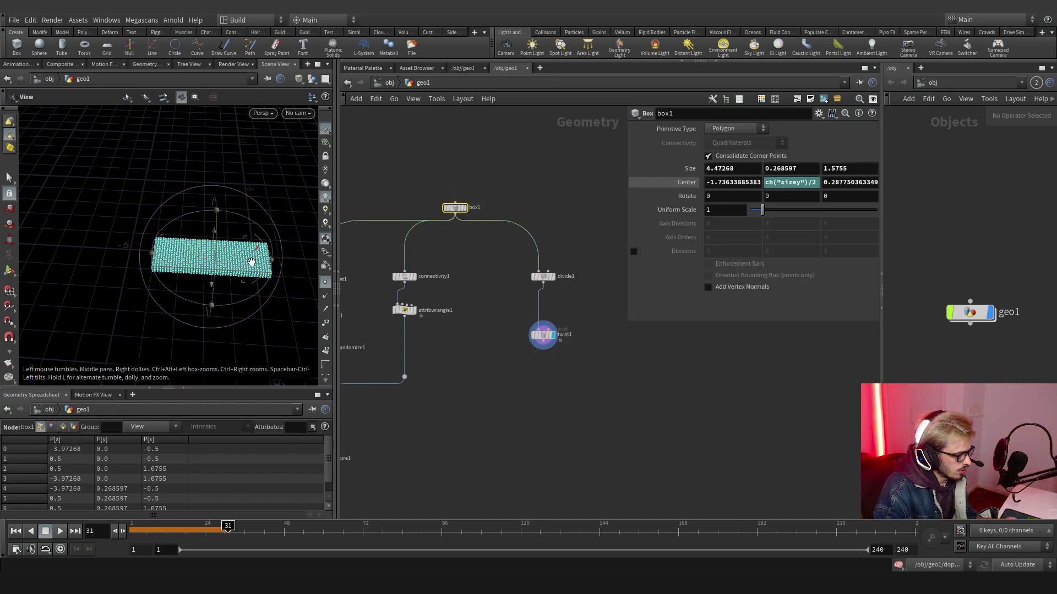
right_click(752, 170)
click(732, 238)
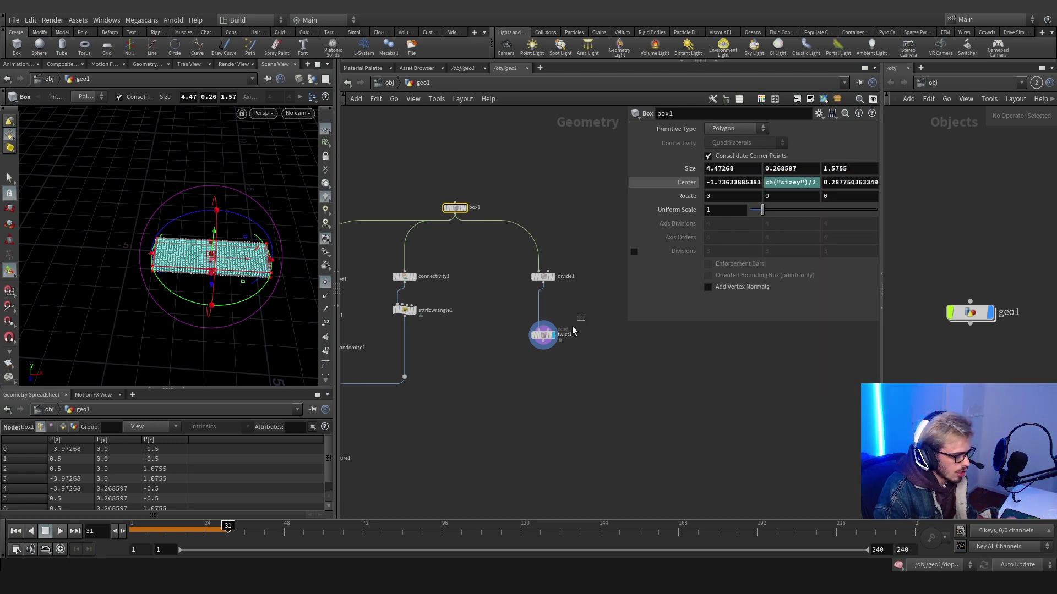
click(543, 334)
right_click(726, 312)
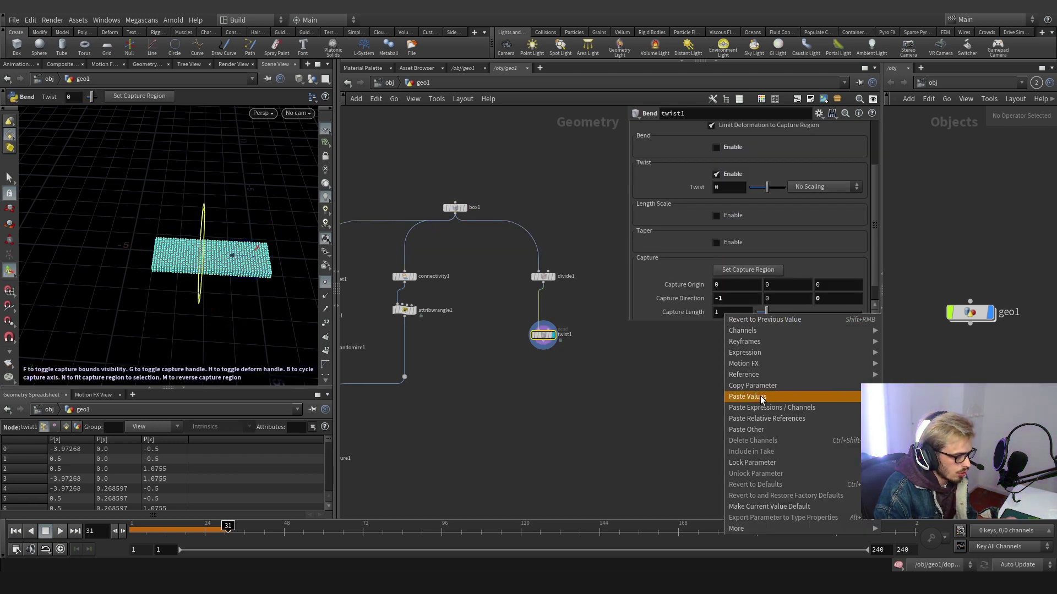
click(771, 421)
key(Escape)
mouse_move(255, 267)
mouse_down()
mouse_move(250, 242)
mouse_move(241, 259)
mouse_up()
key(Return)
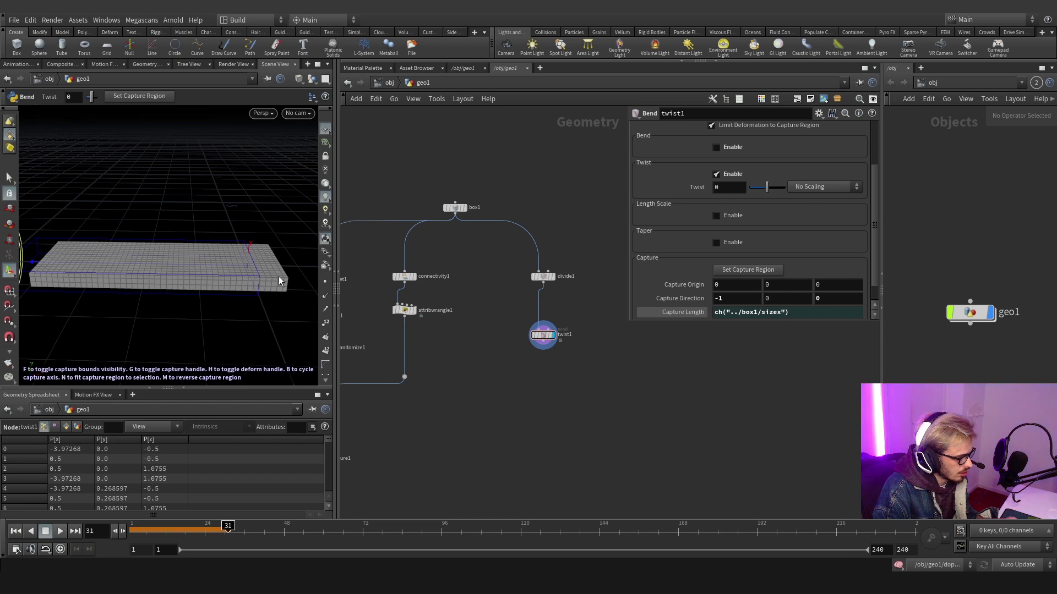
- Add a Match Size node fed by box1 and display its output
key(Tab)
text(mat)
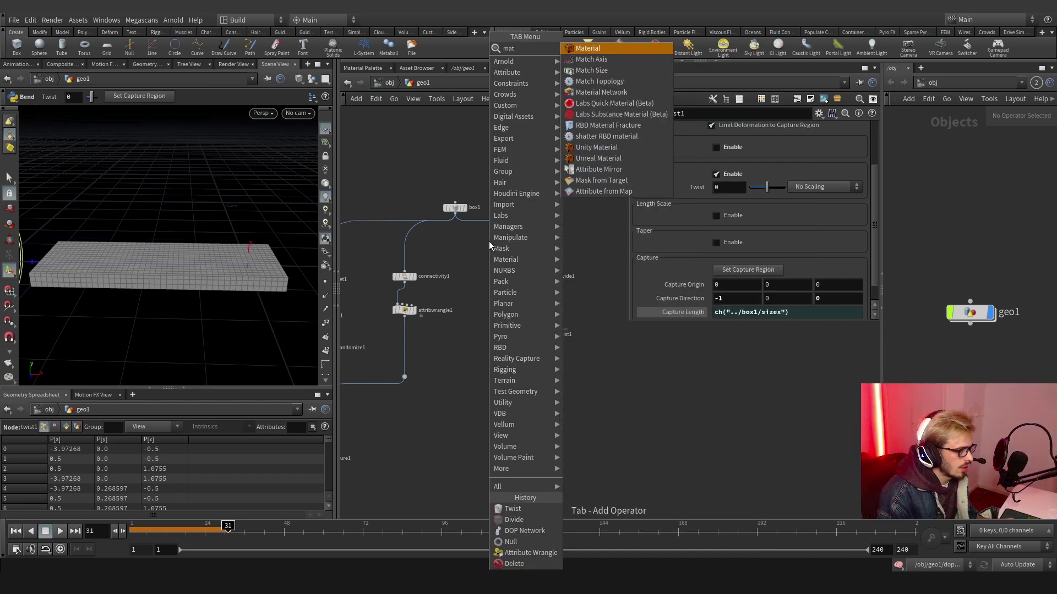
key(Return)
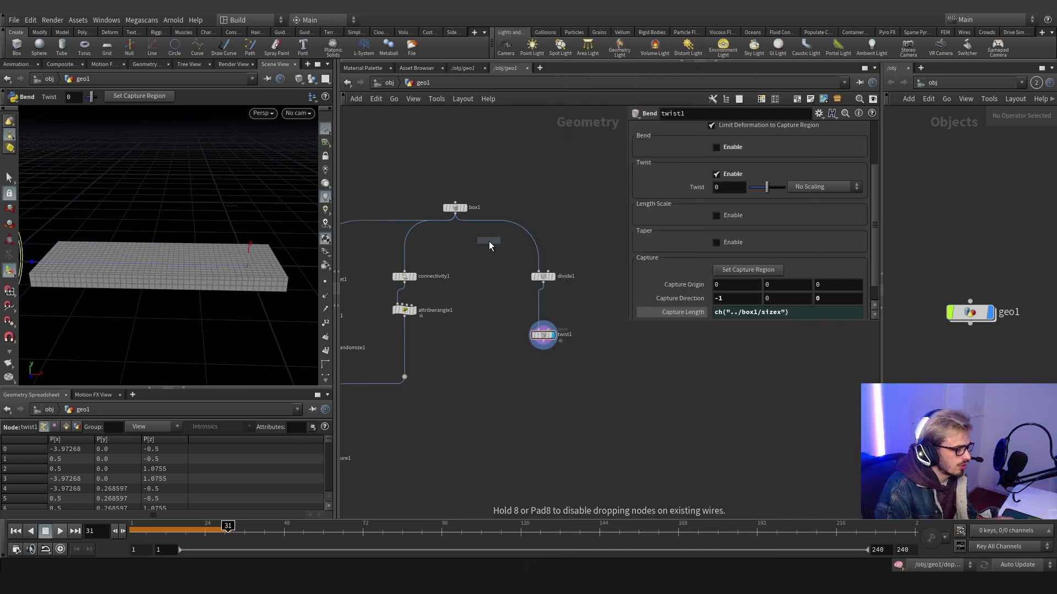
click(456, 241)
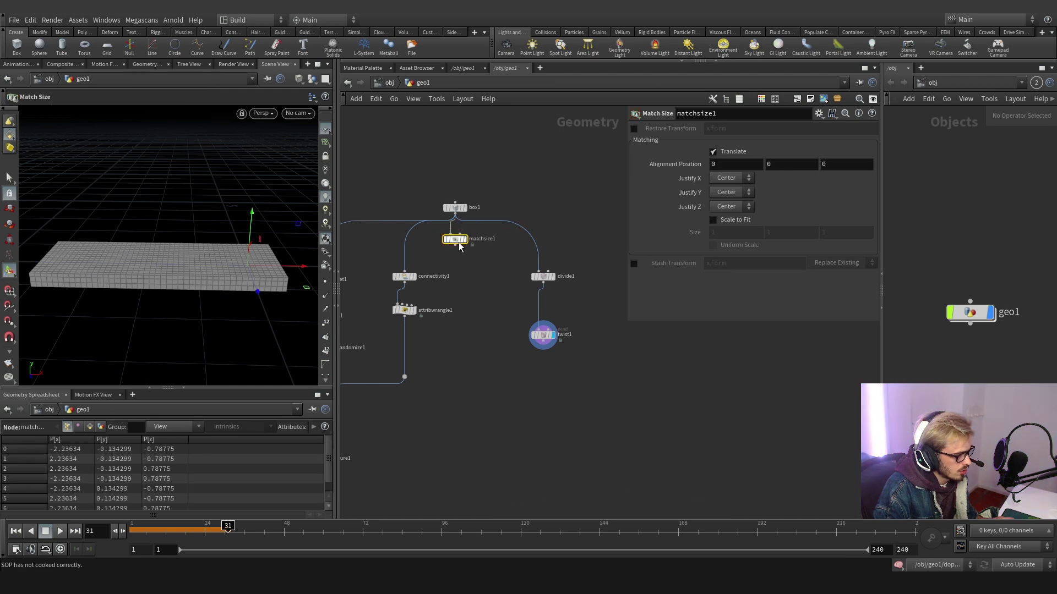
click(465, 241)
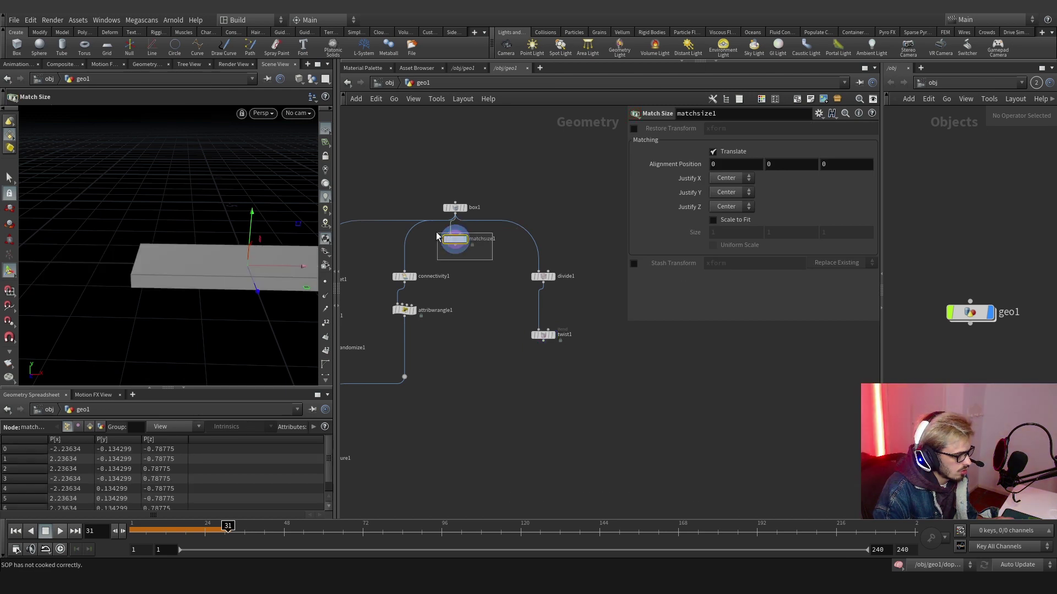
- Set matchsize1's Justify X to Max and both Justify Y and Justify Z to None
click(726, 192)
click(725, 203)
click(726, 207)
click(725, 218)
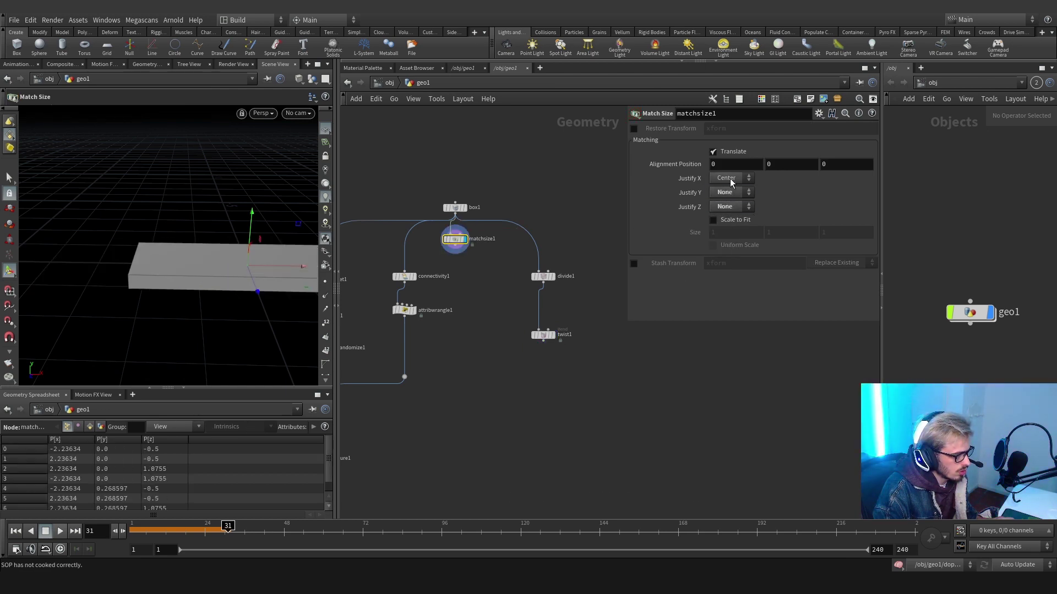
click(731, 180)
click(732, 205)
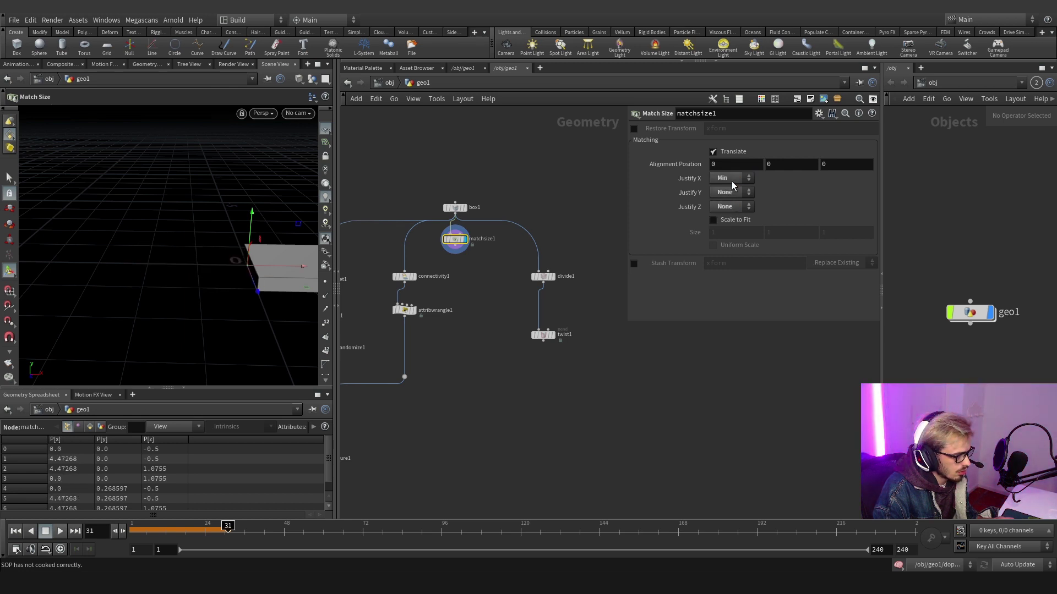
click(731, 178)
click(721, 207)
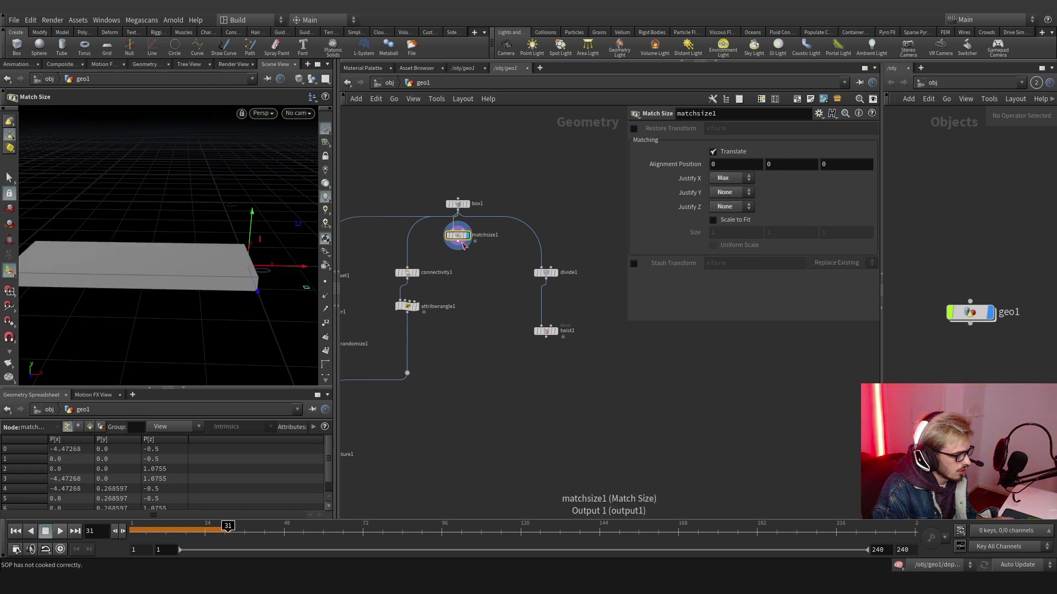
- Rewire the three branches below box1 to come from matchsize1 and select twist1
middle_drag(402, 246, 493, 244)
drag(506, 230, 543, 244)
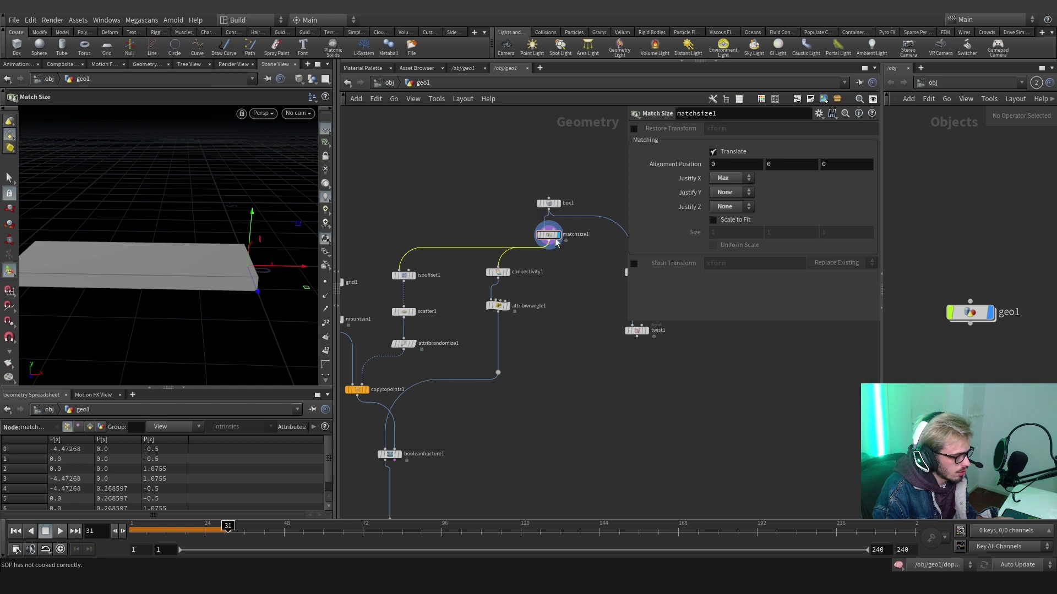
middle_drag(560, 275, 481, 244)
click(553, 302)
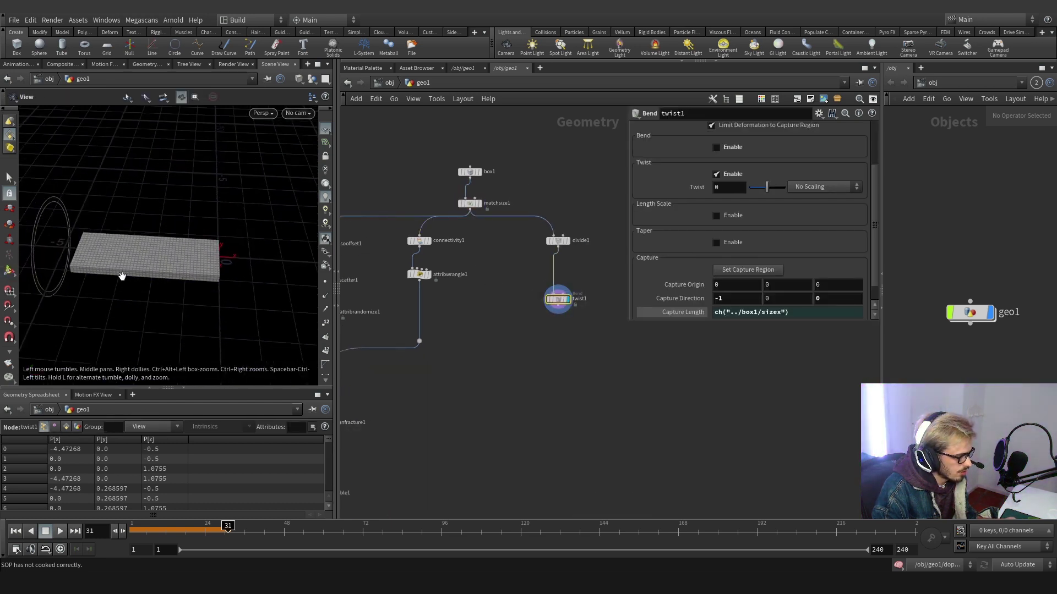
- At frame 1, switch twist1 from Twist to Bend and keyframe its Bend value at 0
drag(196, 530, 133, 530)
scroll(709, 257, up, 3)
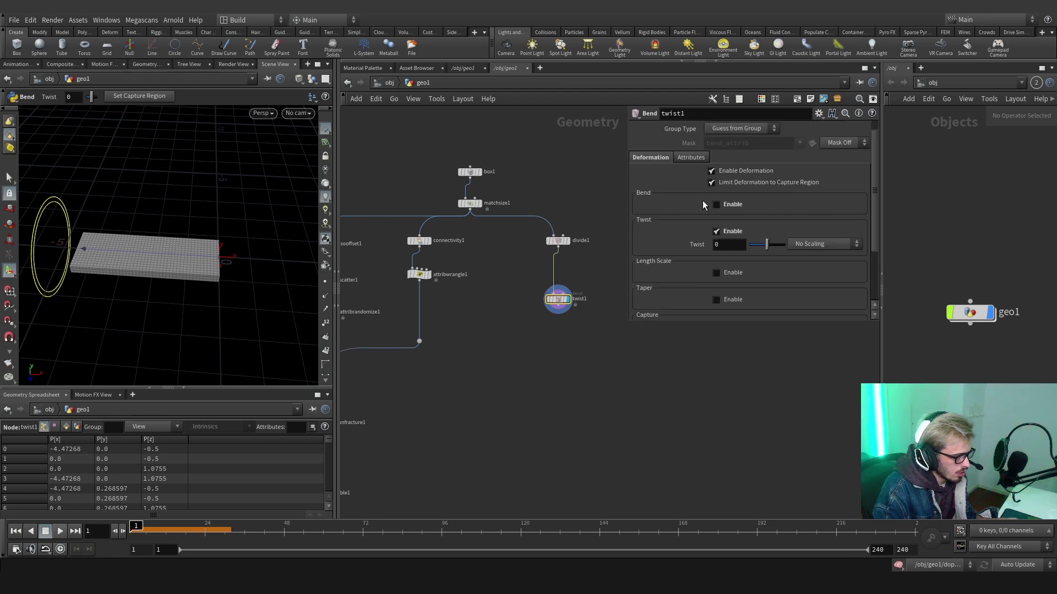
click(717, 205)
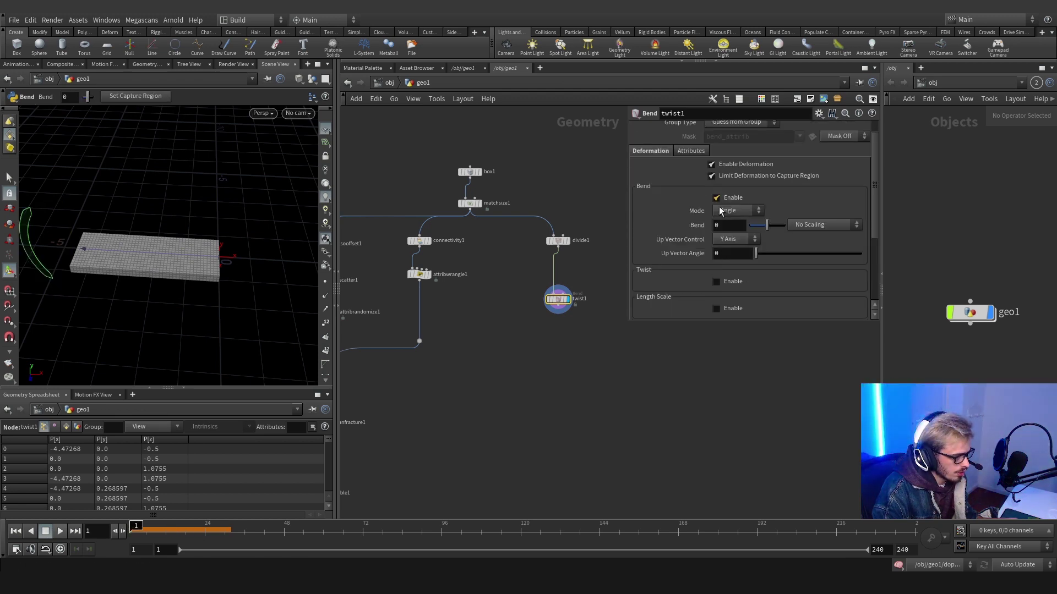
alt+click(688, 227)
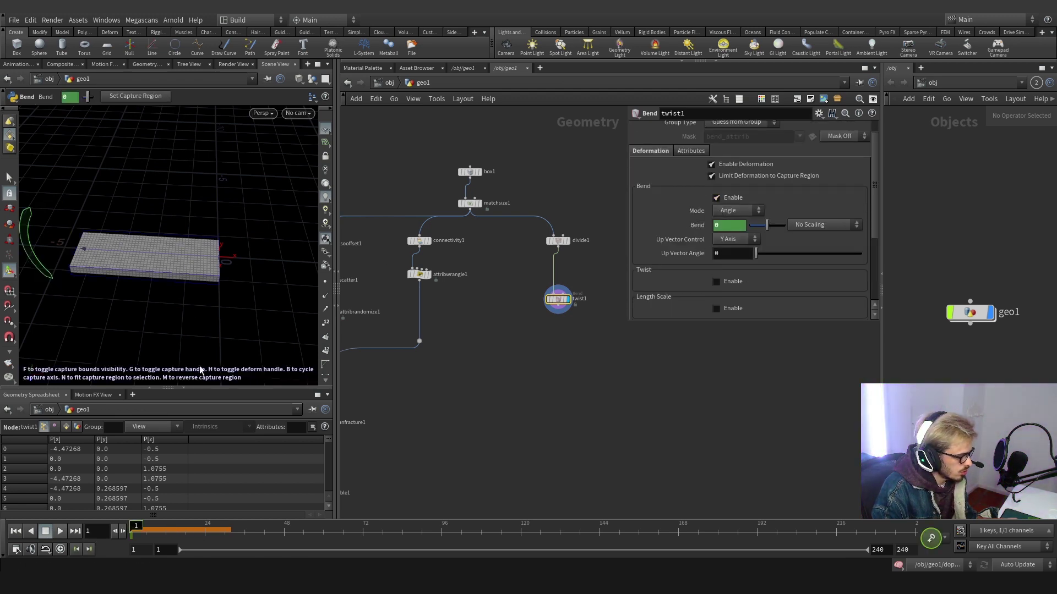
- At frame 96, bend the box about 198 degrees with twist1's Bend handle
drag(452, 533, 445, 533)
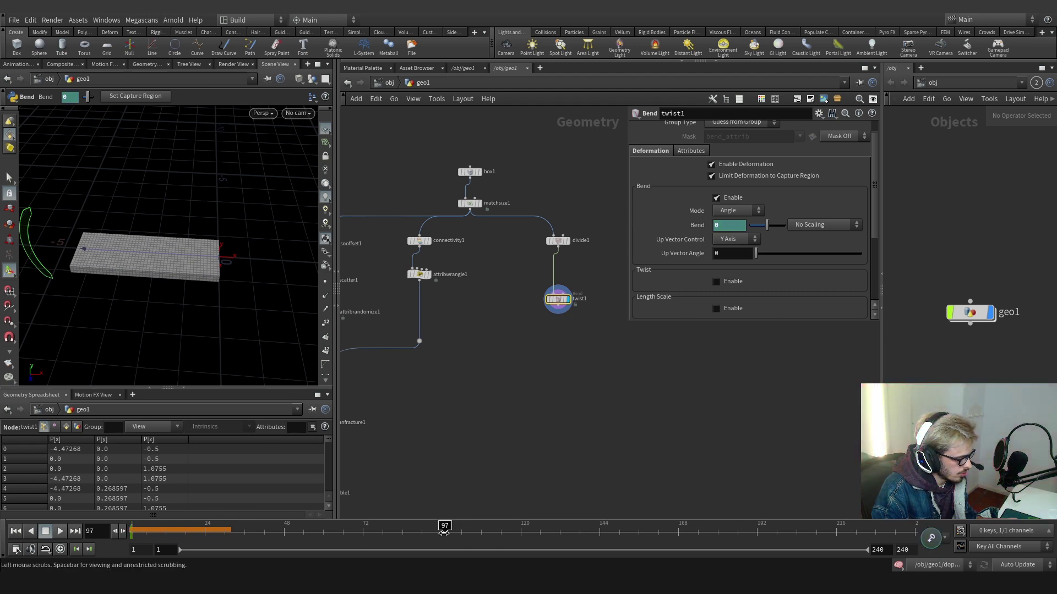
drag(28, 242, 406, 224)
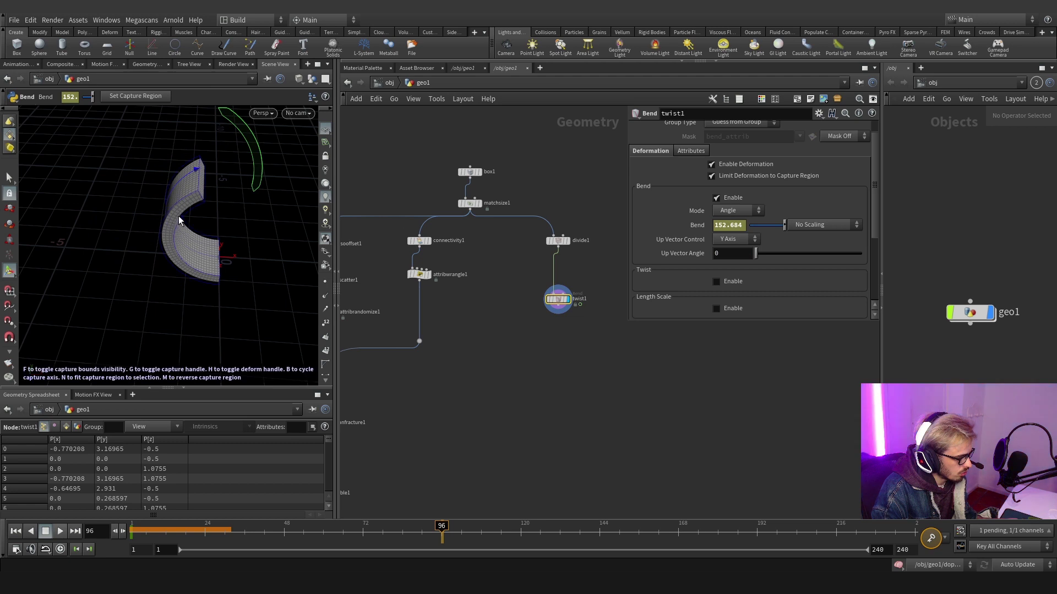
drag(262, 157, 196, 200)
key(Escape)
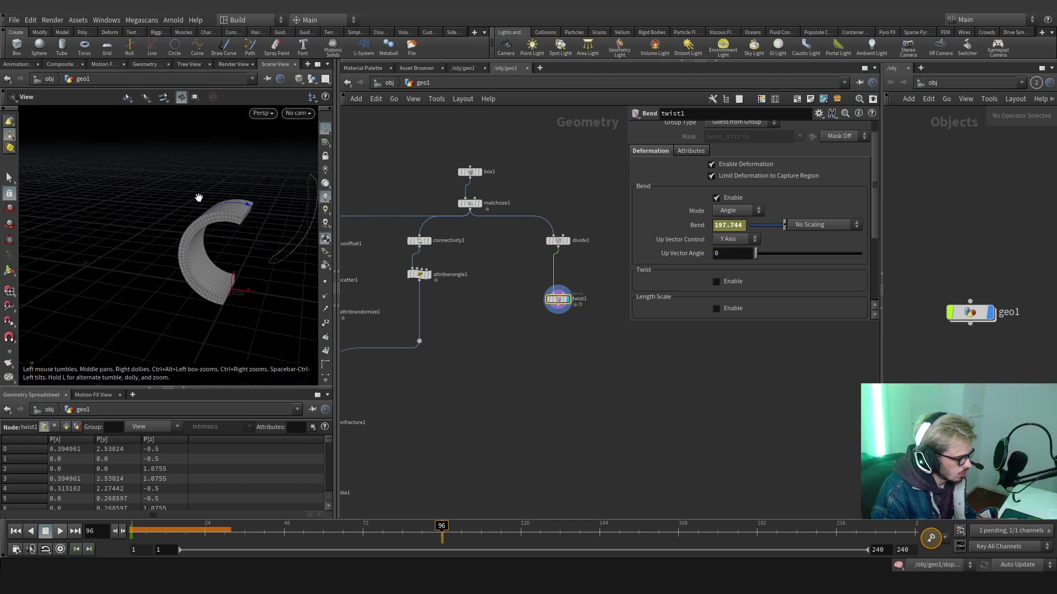
- Select box1 and stretch it along X to a length of about 8.92
key(Return)
scroll(467, 330, down, 3)
click(471, 233)
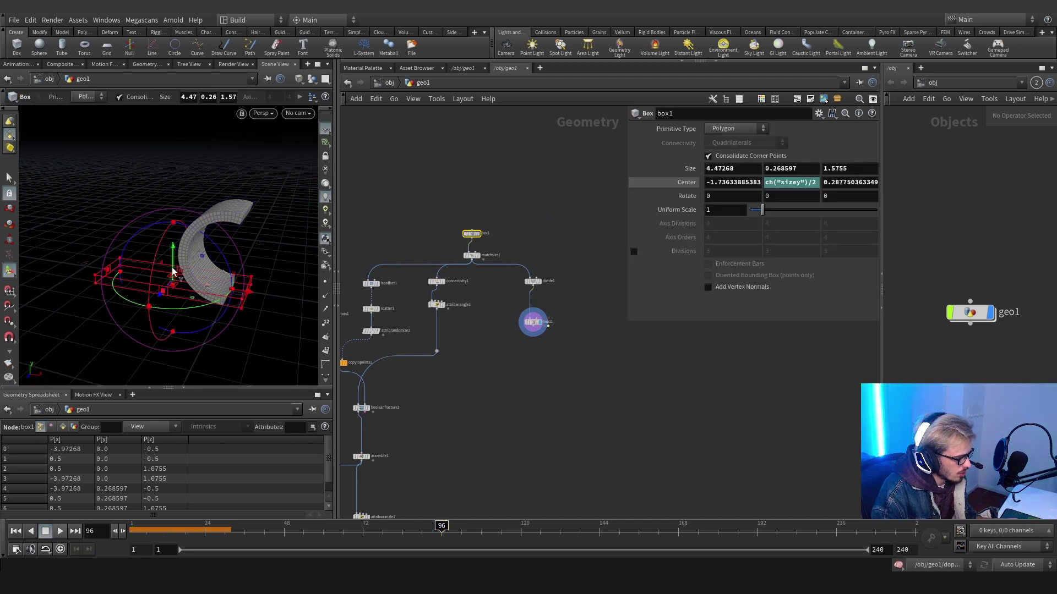
drag(187, 275, 231, 298)
key(Return)
drag(137, 291, 46, 257)
- Add an IsoOffset node below twist1 and display its fog volume
scroll(467, 322, up, 4)
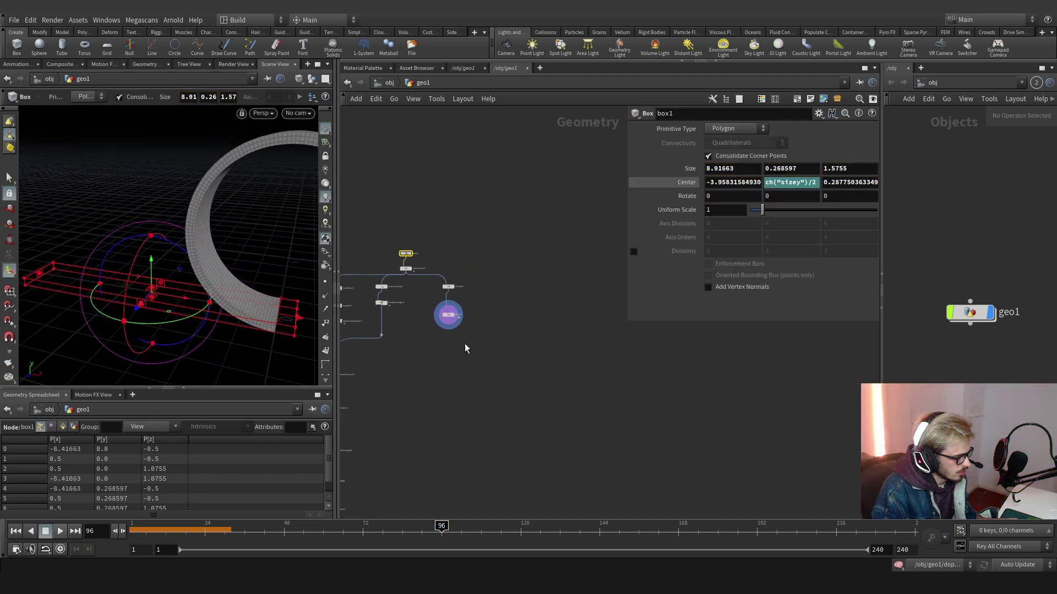
click(428, 316)
key(Tab)
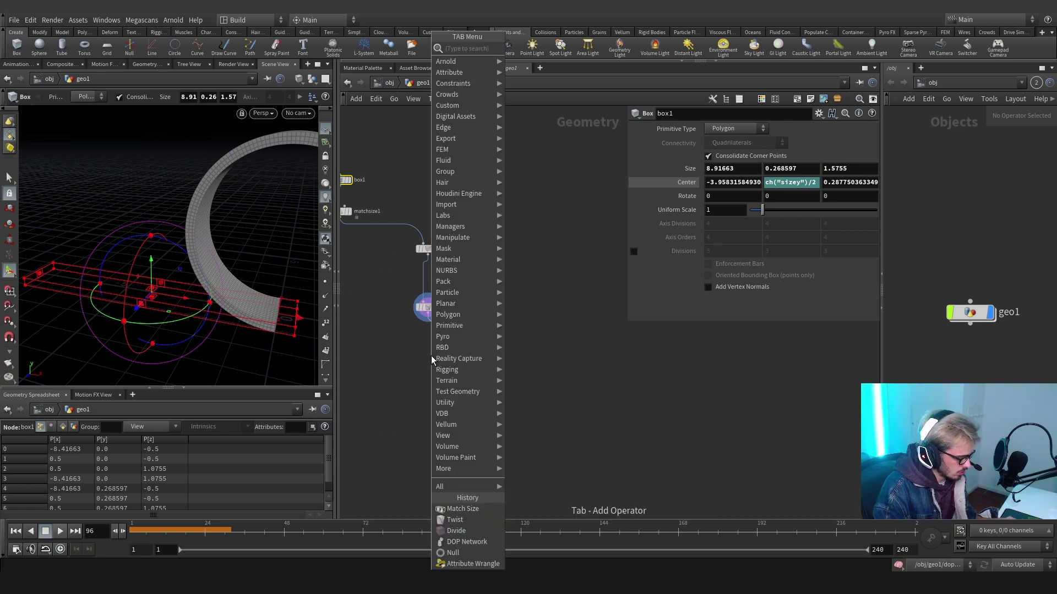
text(iso)
key(Return)
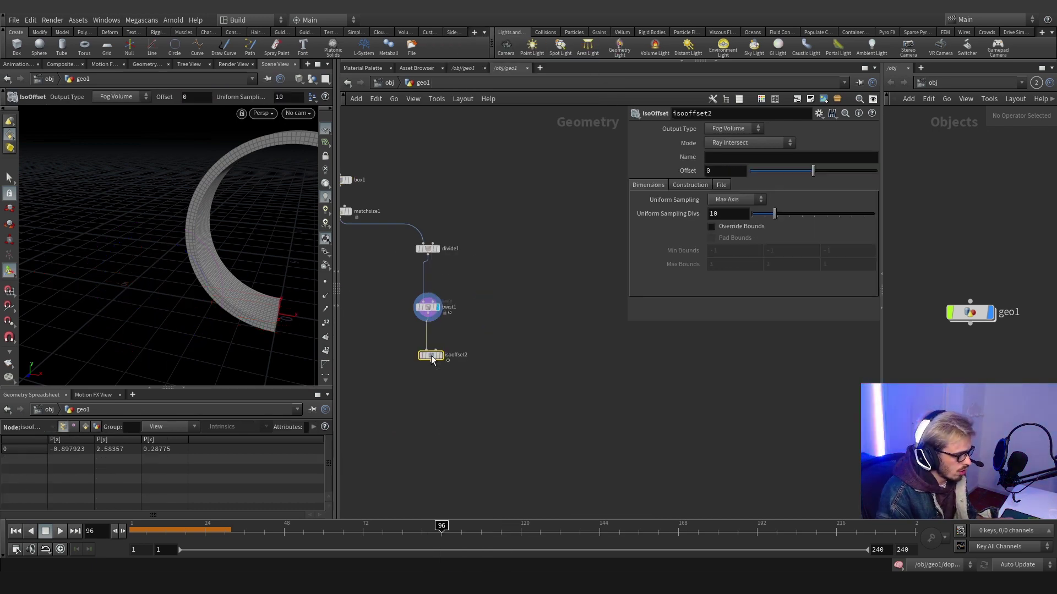
- Insert a Time Shift between twist1 and isooffset2, clear its Frame expression, and set Frame to 1
key(Tab)
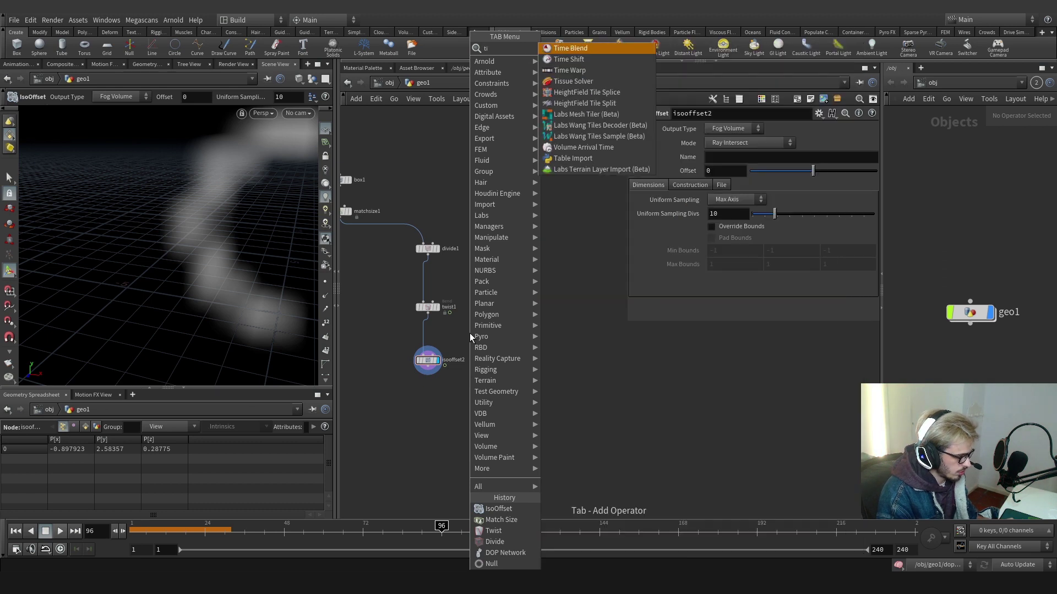
key(Escape)
click(425, 340)
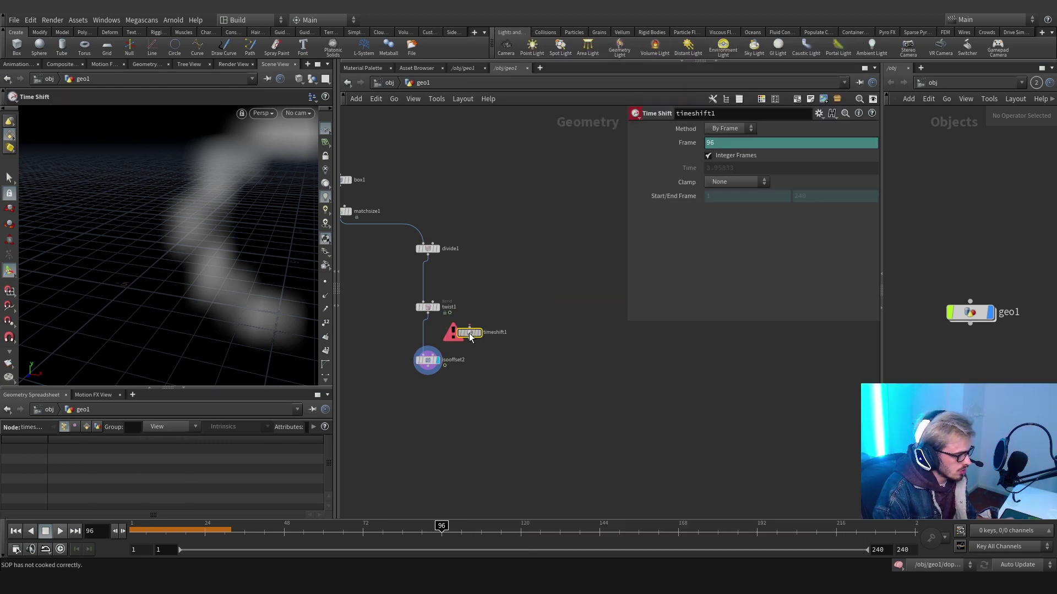
right_click(717, 142)
click(778, 246)
double_click(716, 142)
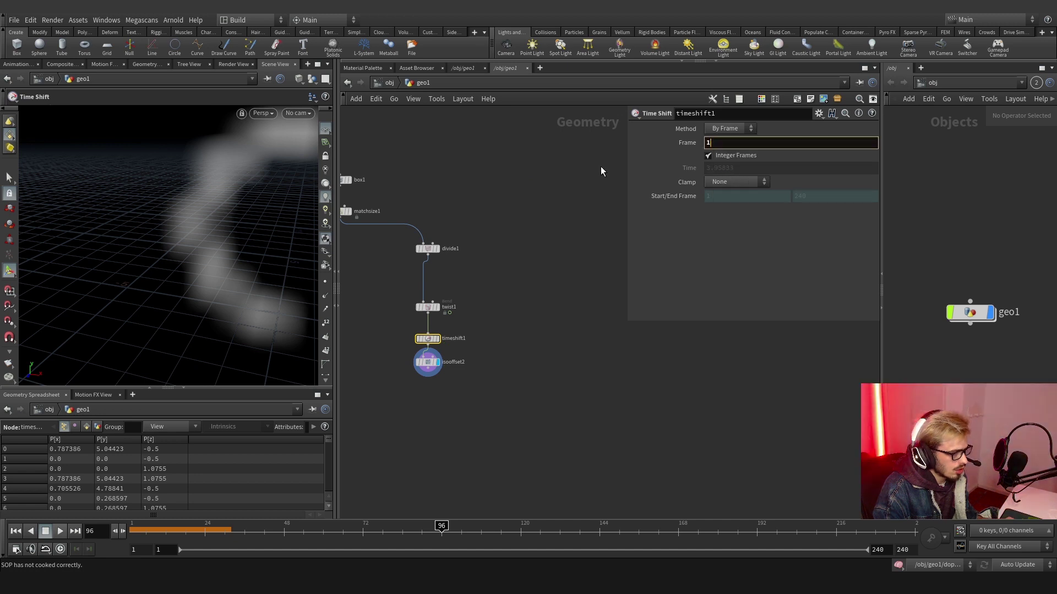
text(1)
key(Return)
- Add a Scatter node fed by isooffset2, display it, and turn off its Relax Iterations
middle_drag(522, 385, 599, 315)
drag(503, 295, 502, 316)
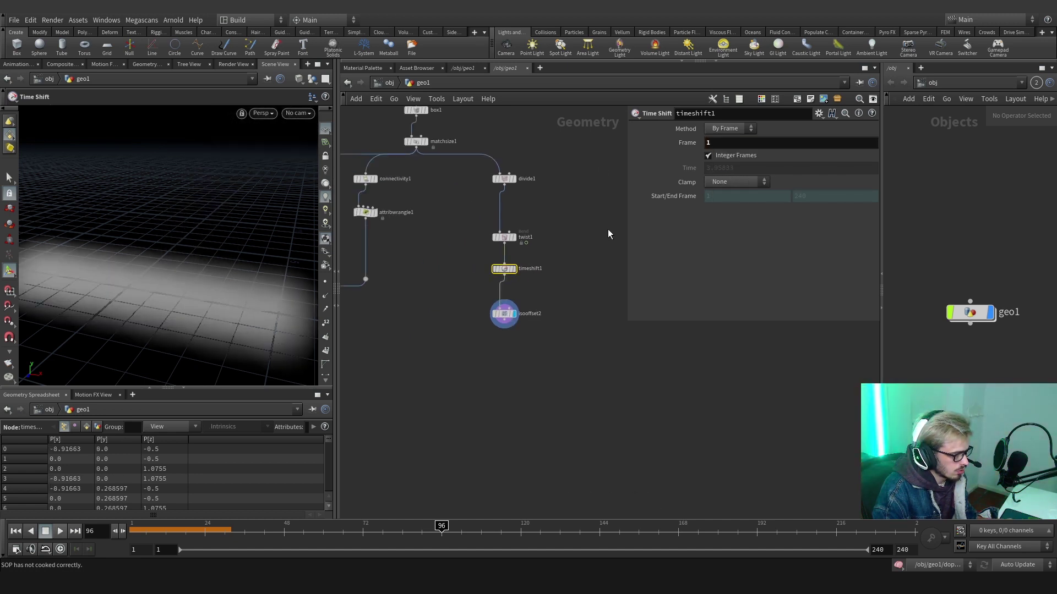
key(Tab)
text(scat)
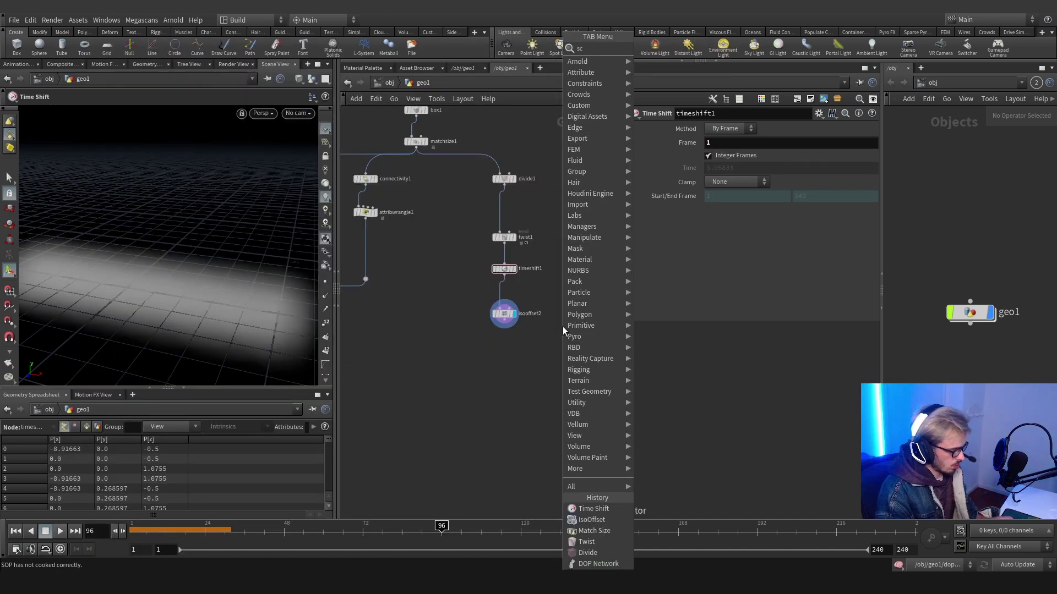
key(Return)
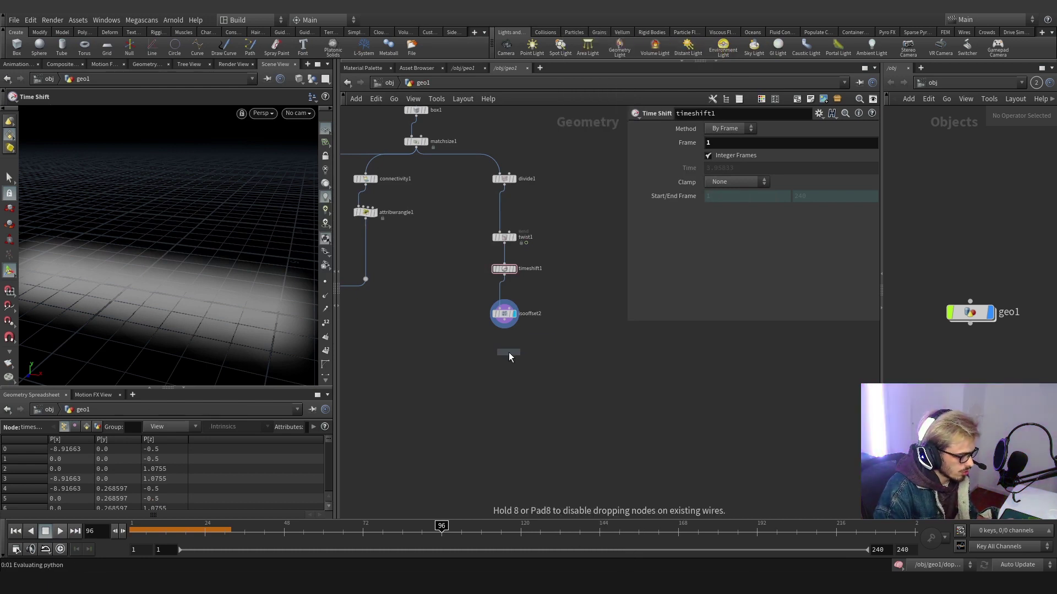
click(506, 352)
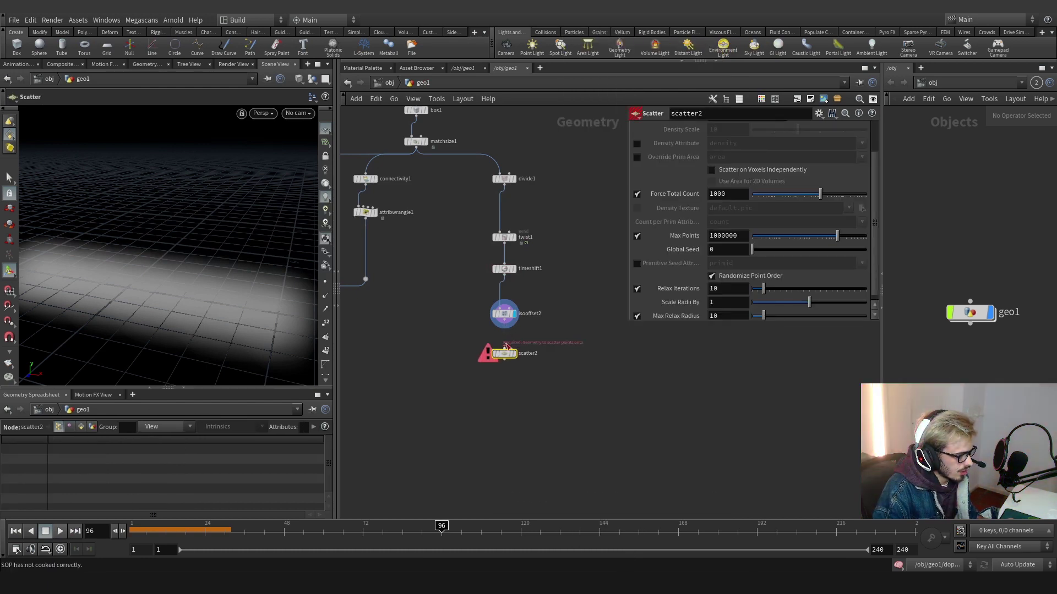
click(504, 324)
click(515, 362)
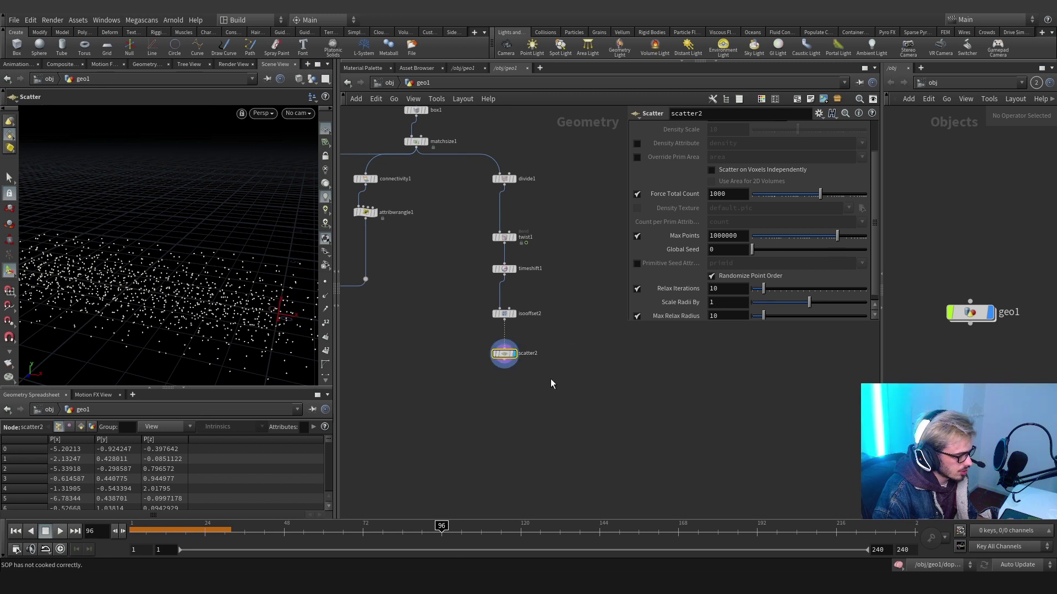
middle_drag(465, 350, 504, 306)
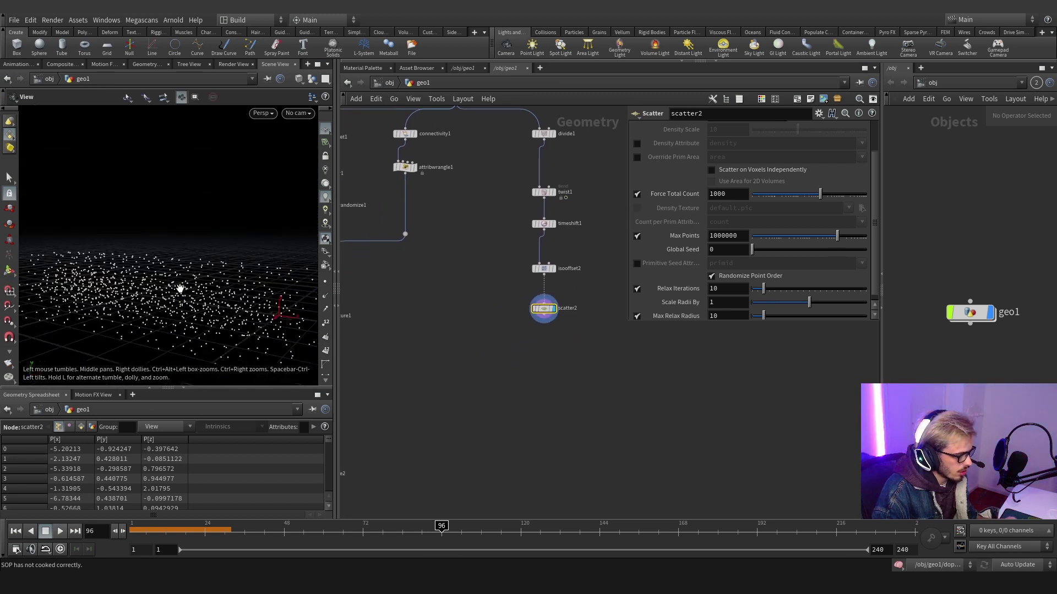
click(636, 289)
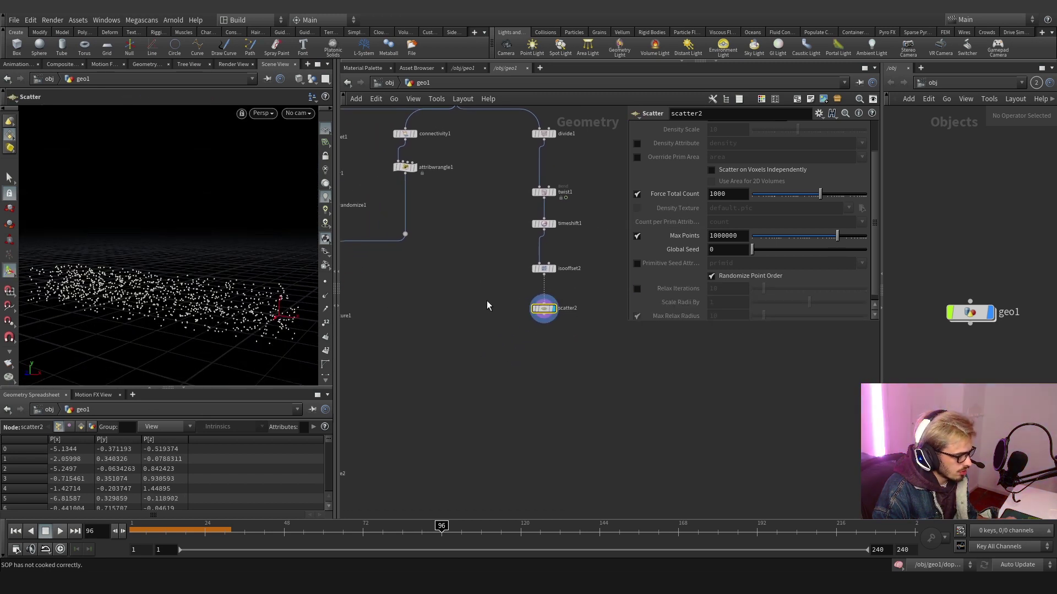
- Add a displayed Point Deform node with scatter2, timeshift1 and twist1 as its first, second and third inputs
key(Tab)
text(point d)
key(Return)
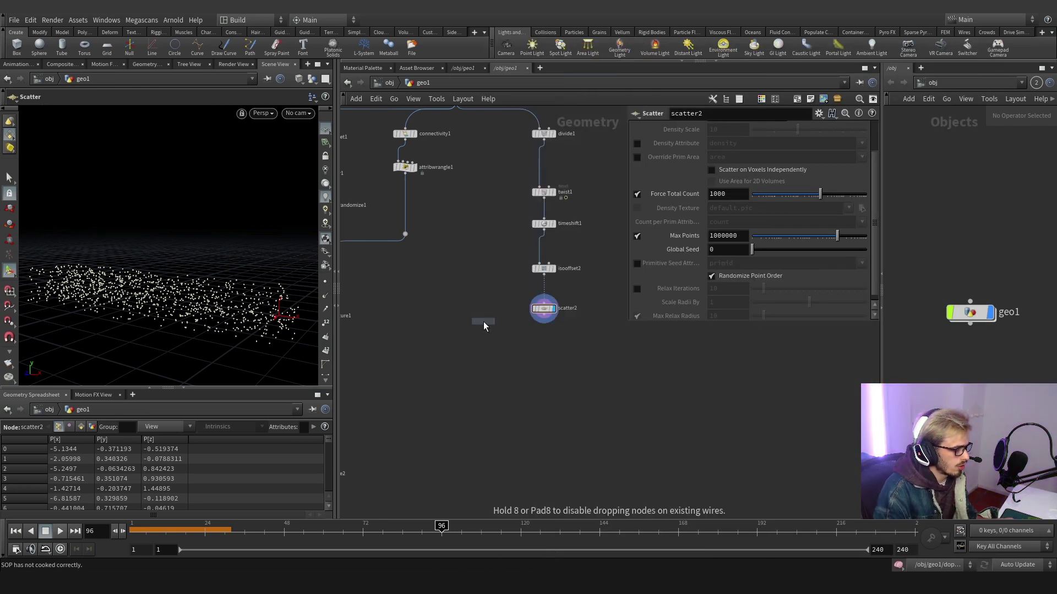
click(501, 401)
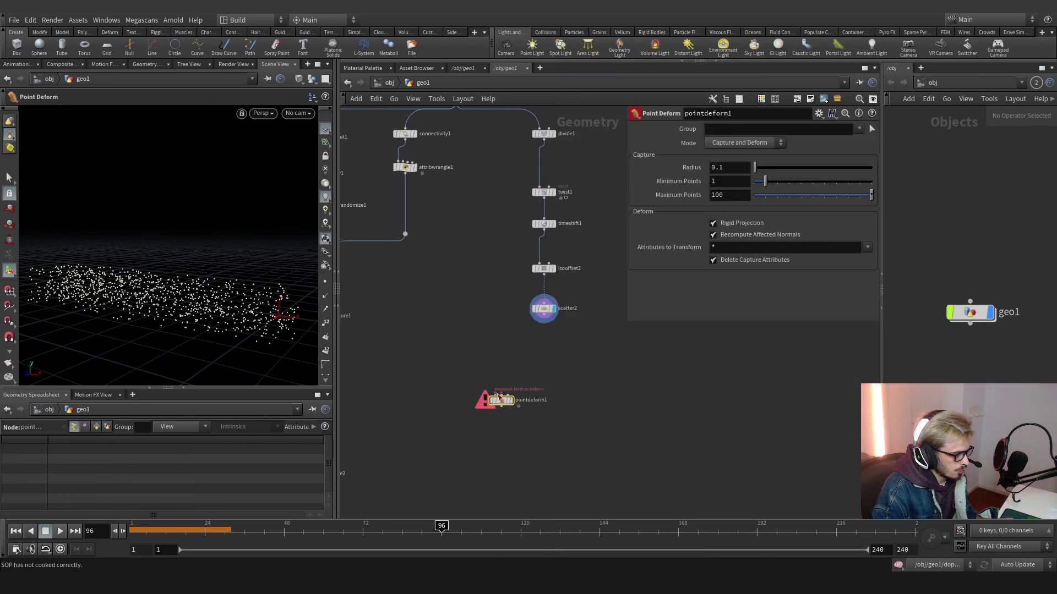
drag(498, 395, 539, 322)
click(500, 395)
click(544, 230)
click(544, 200)
click(505, 394)
click(510, 400)
drag(547, 421, 457, 374)
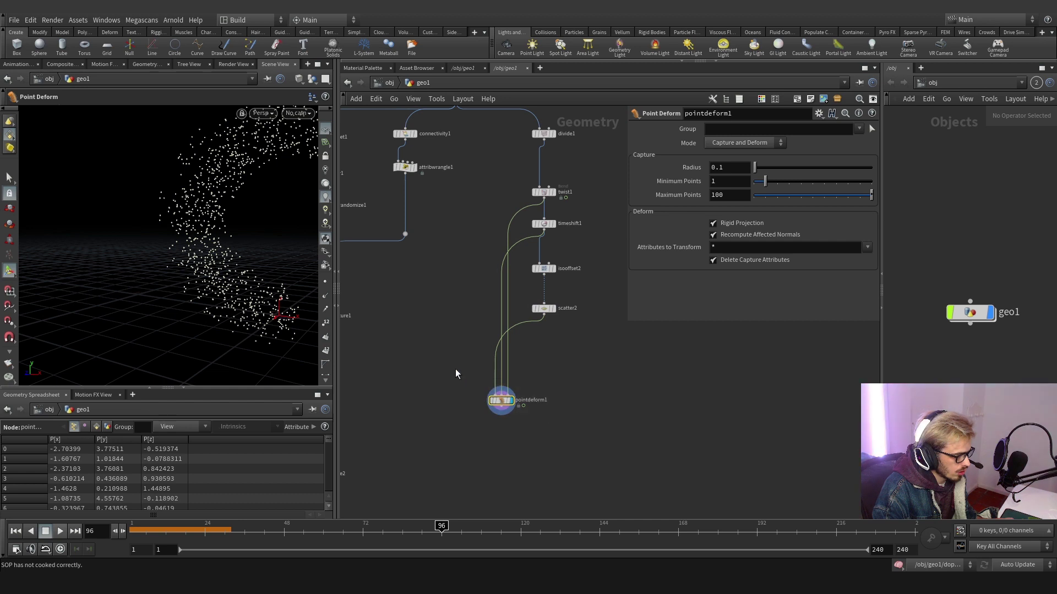
- At frame 96, bend the box about 221 degrees with twist1 and keyframe the Bend value
drag(232, 529, 395, 528)
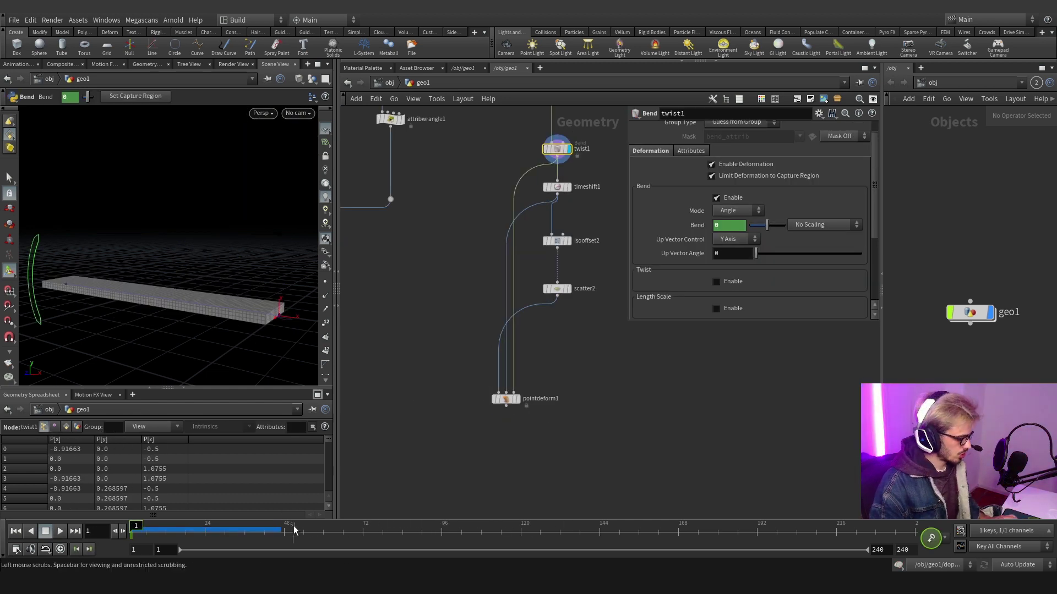
drag(438, 526, 441, 526)
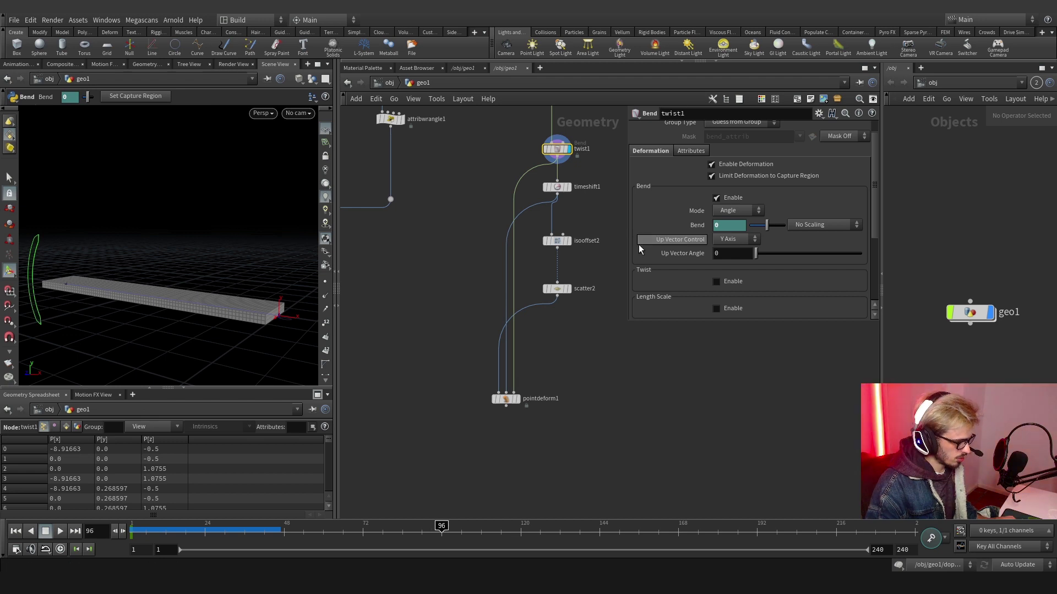
drag(34, 270, 517, 242)
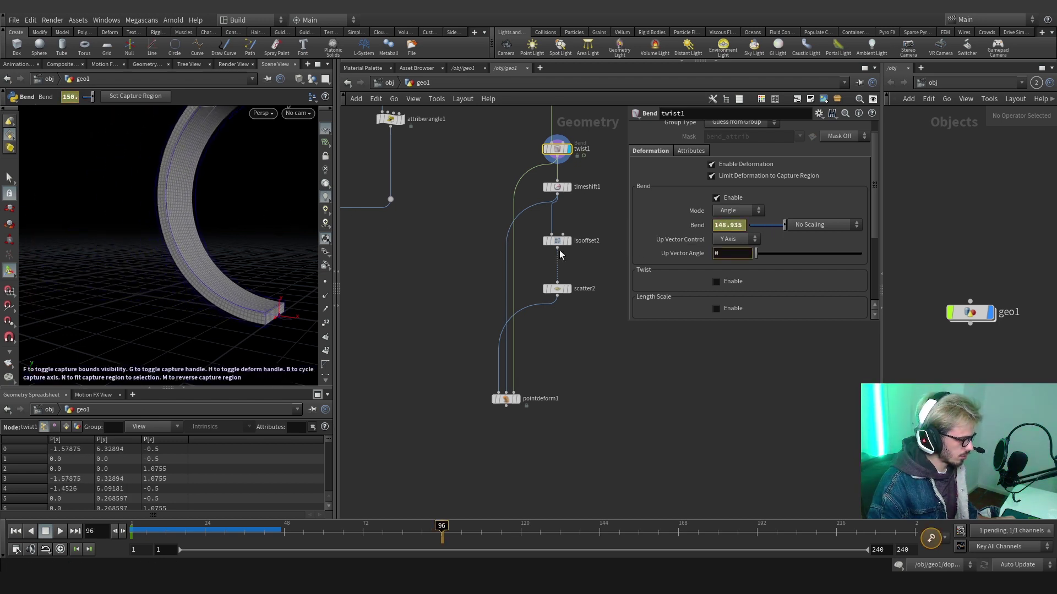
drag(281, 306, 212, 302)
key(Escape)
key(Return)
alt+click(697, 225)
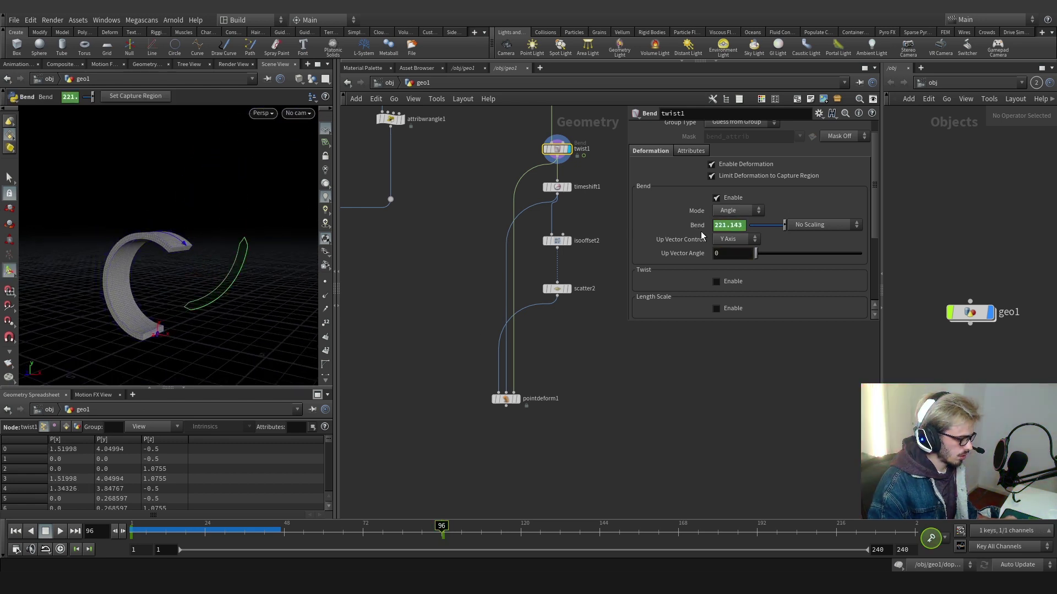
- Display pointdeform1 and scrub back to frame 1 to check the deforming points
click(517, 399)
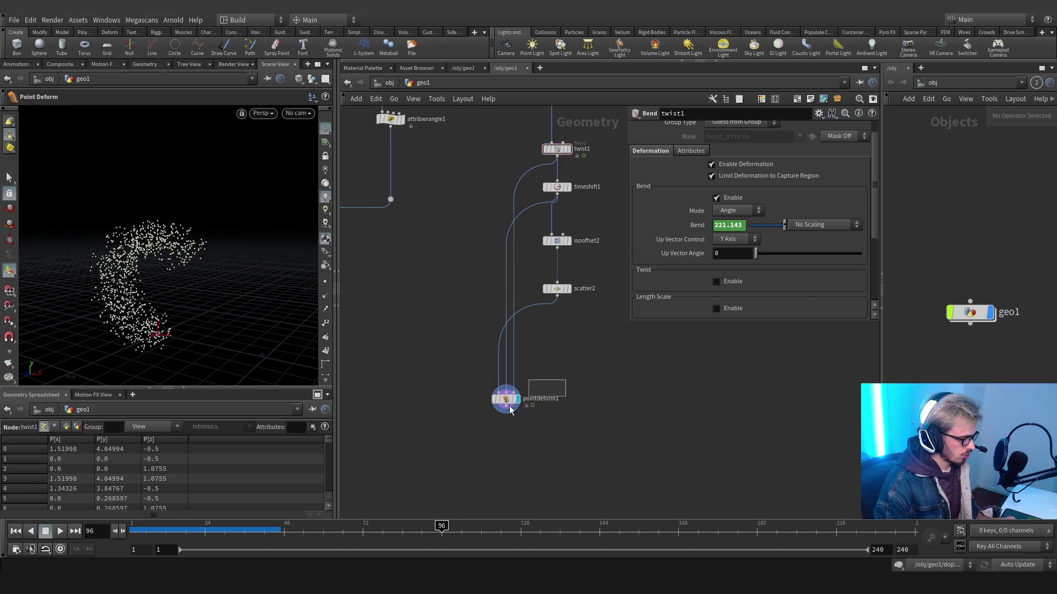
click(506, 398)
drag(321, 527, 132, 527)
- Add a Trail node below pointdeform1, display it, and set its Result Type to Compute Velocity
scroll(448, 359, down, 2)
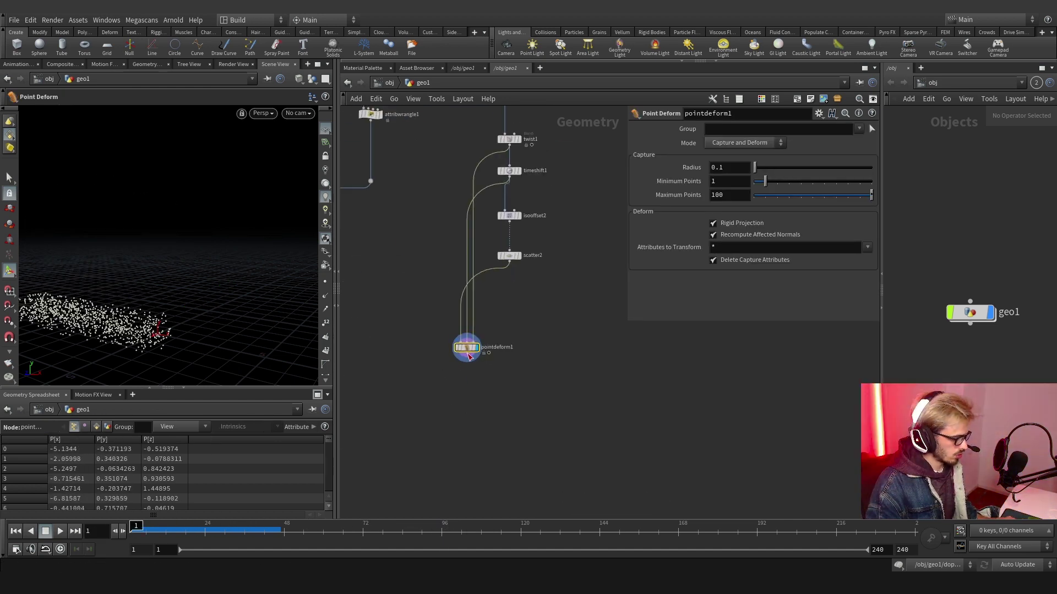
key(Tab)
text(trai)
key(Return)
click(468, 376)
drag(467, 377, 467, 391)
click(746, 128)
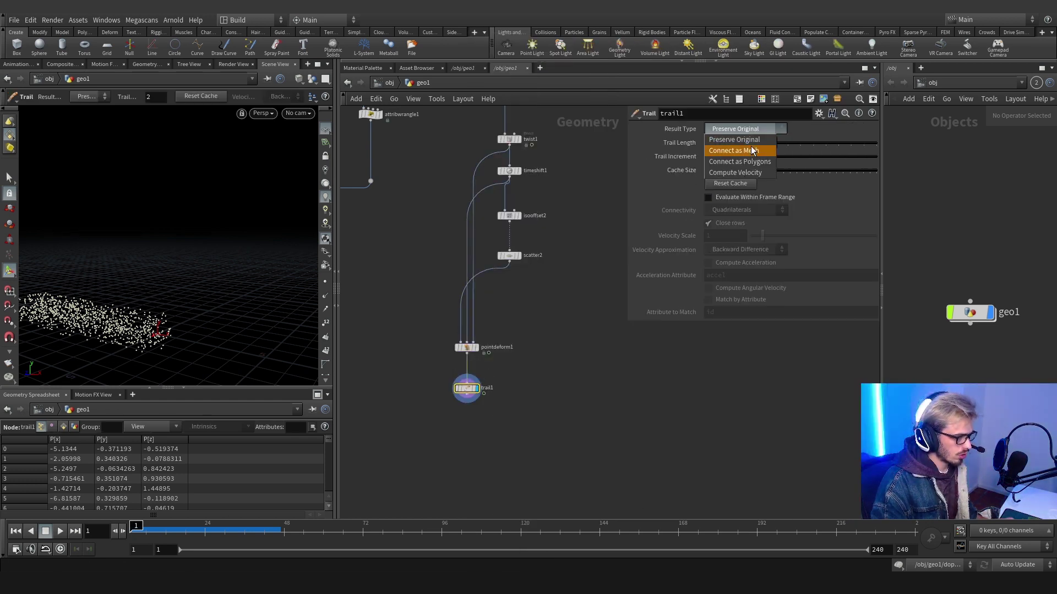
click(751, 173)
- Add a Volume Rasterize Attributes node below trail1 and display its output
key(Tab)
text(volume ras)
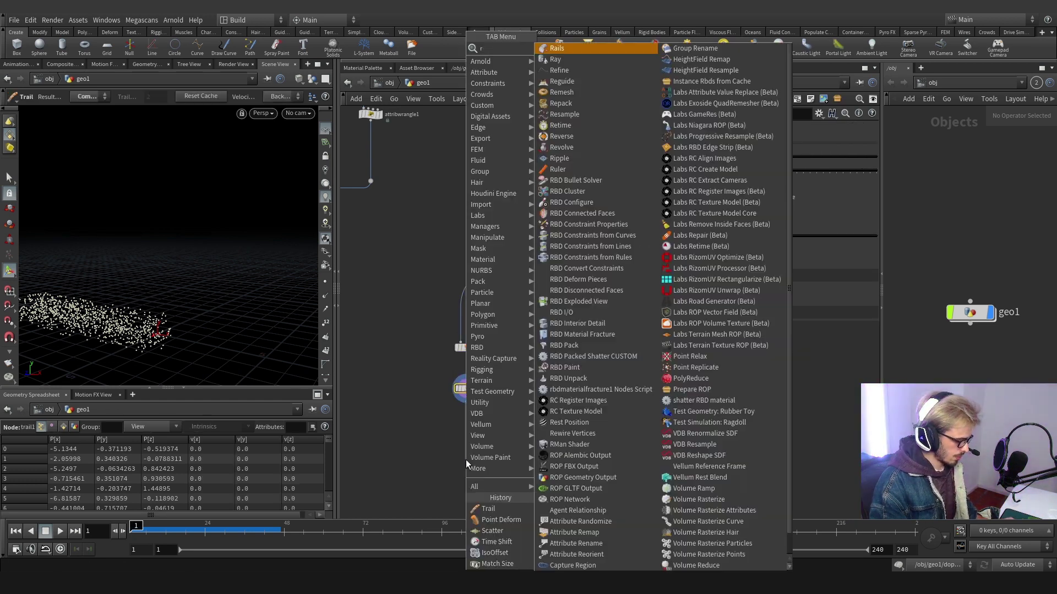
key(Return)
click(466, 460)
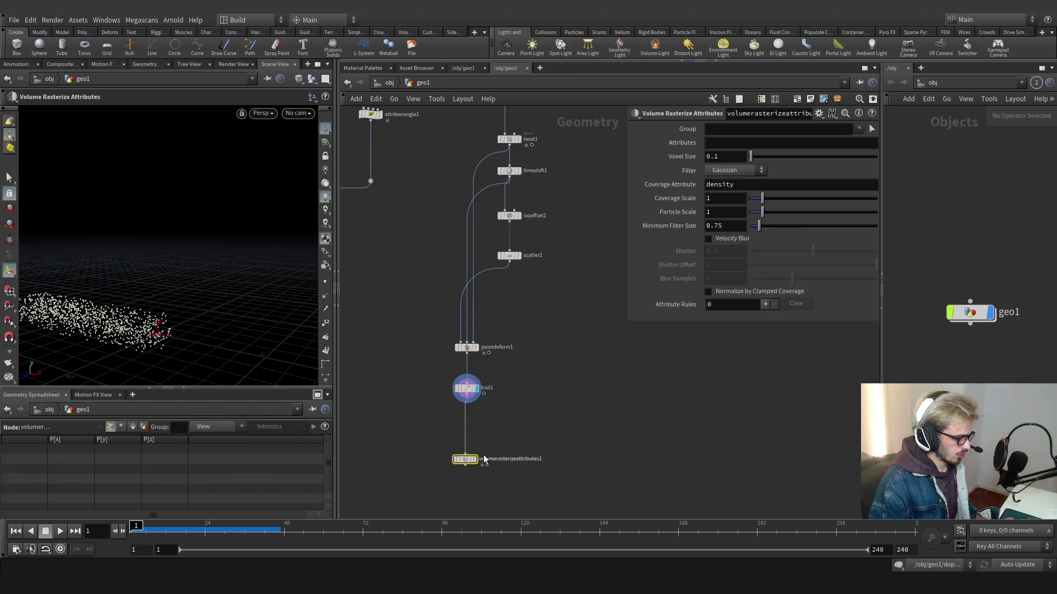
drag(465, 460, 466, 438)
click(476, 439)
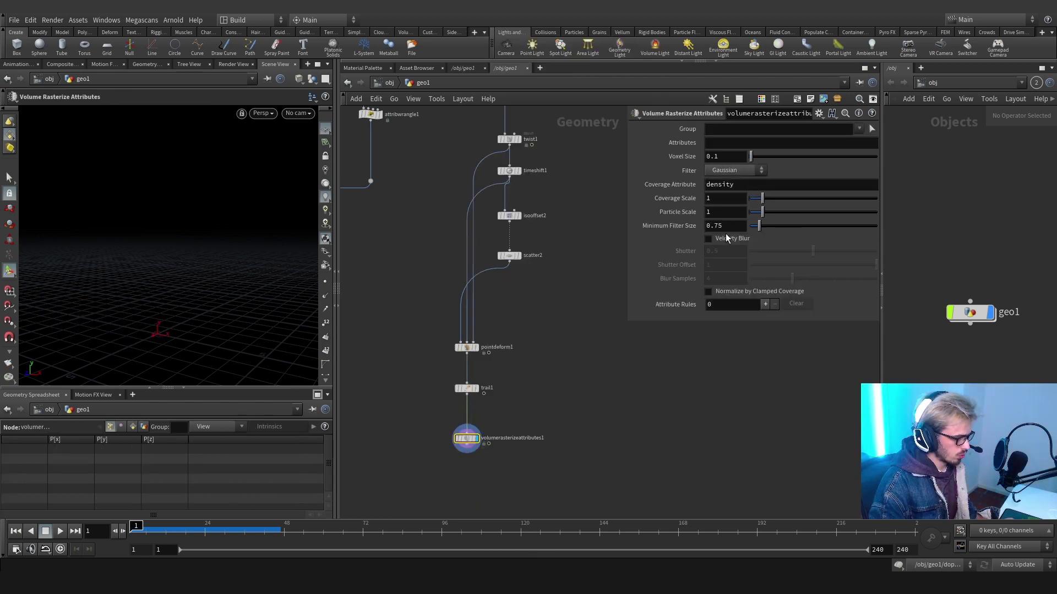
- Rasterize the v attribute, go to frame 60, and enable Normalize by Clamped Coverage
click(730, 146)
text(v)
drag(208, 531, 317, 541)
click(720, 292)
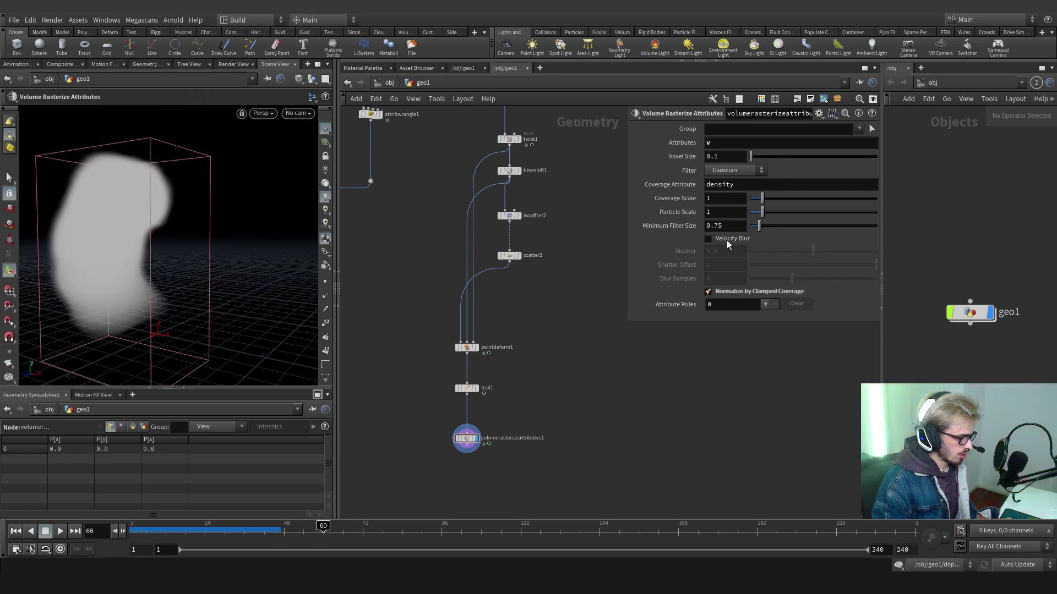
text(2)
key(Return)
key(Escape)
drag(150, 275, 231, 278)
key(ctrl+z)
key(Return)
- Add a Null node below volumerasterizeattributes1 and rename it OUT_V
scroll(517, 397, down, 2)
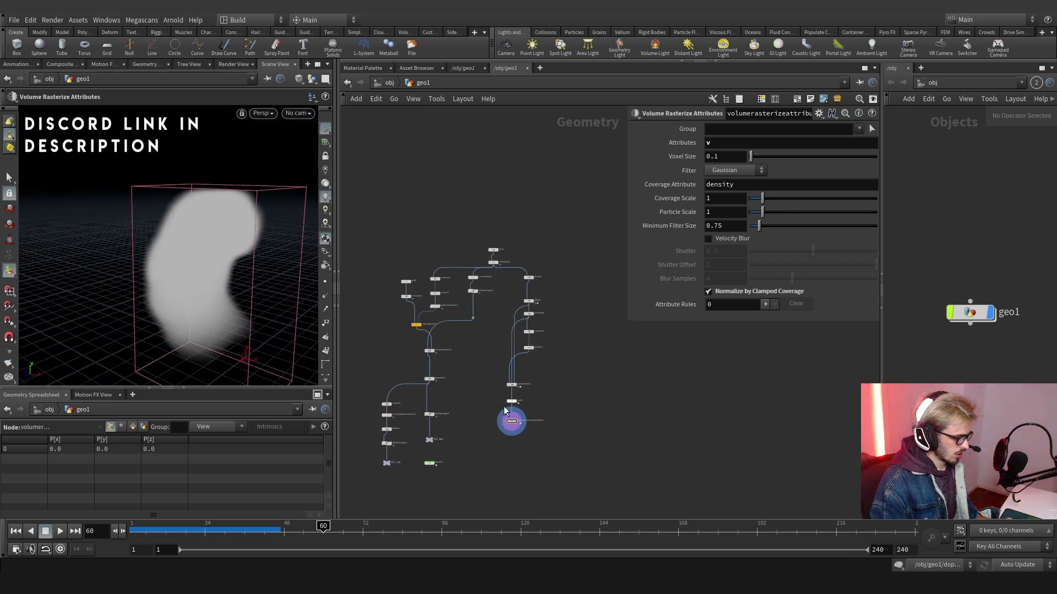
scroll(523, 464, up, 3)
middle_drag(522, 464, 493, 320)
click(511, 318)
click(510, 396)
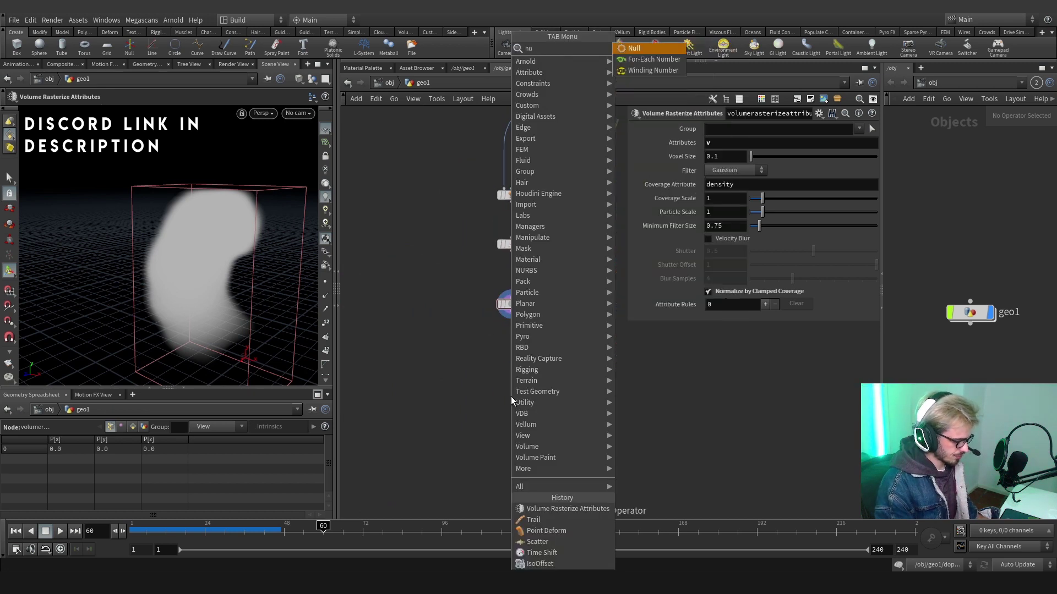
text(null)
key(Return)
double_click(530, 397)
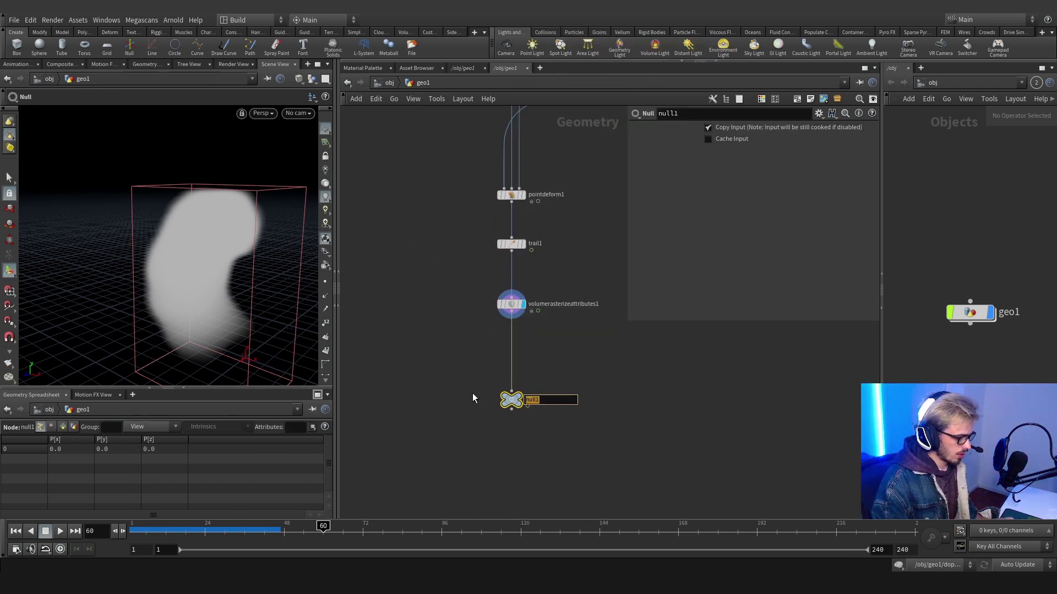
text(OUT_V)
key(Return)
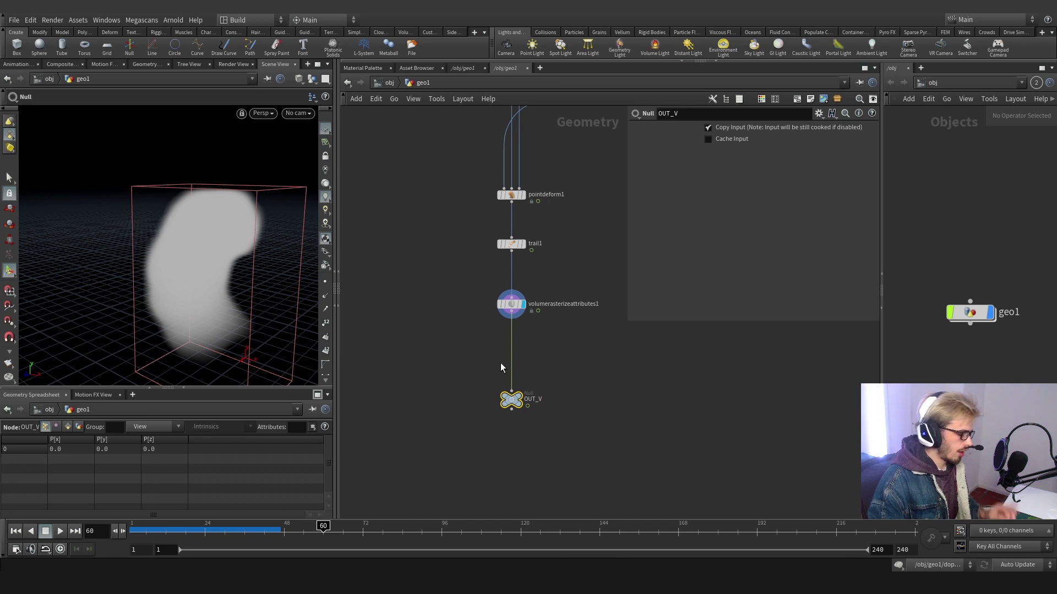
- Add a VDB from Polygons node branching off twist1, place it beside timeshift1, and display its output
scroll(482, 372, down, 4)
scroll(484, 187, up, 3)
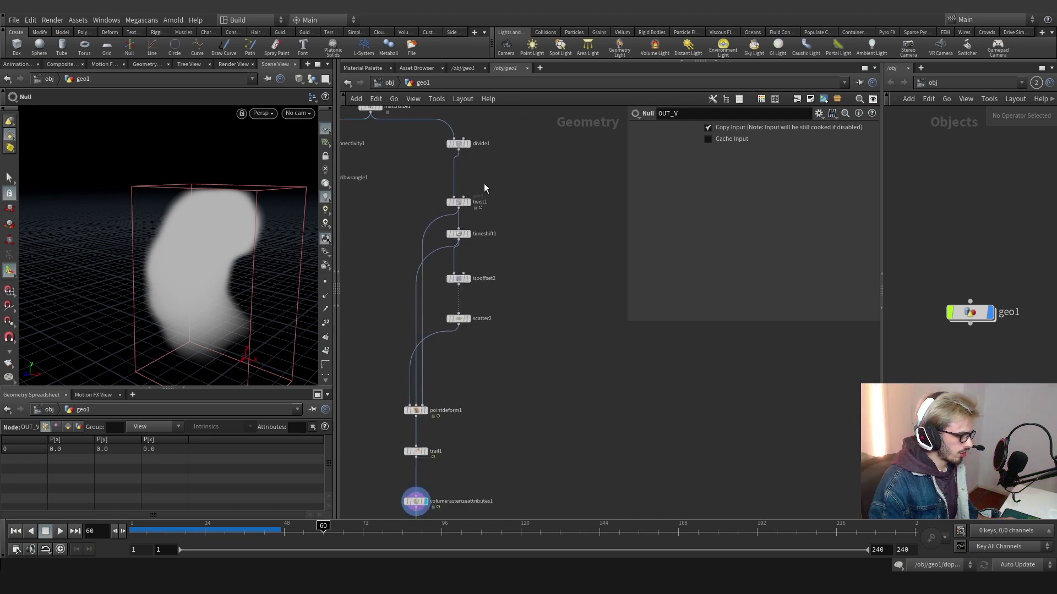
click(458, 203)
key(Tab)
key(Escape)
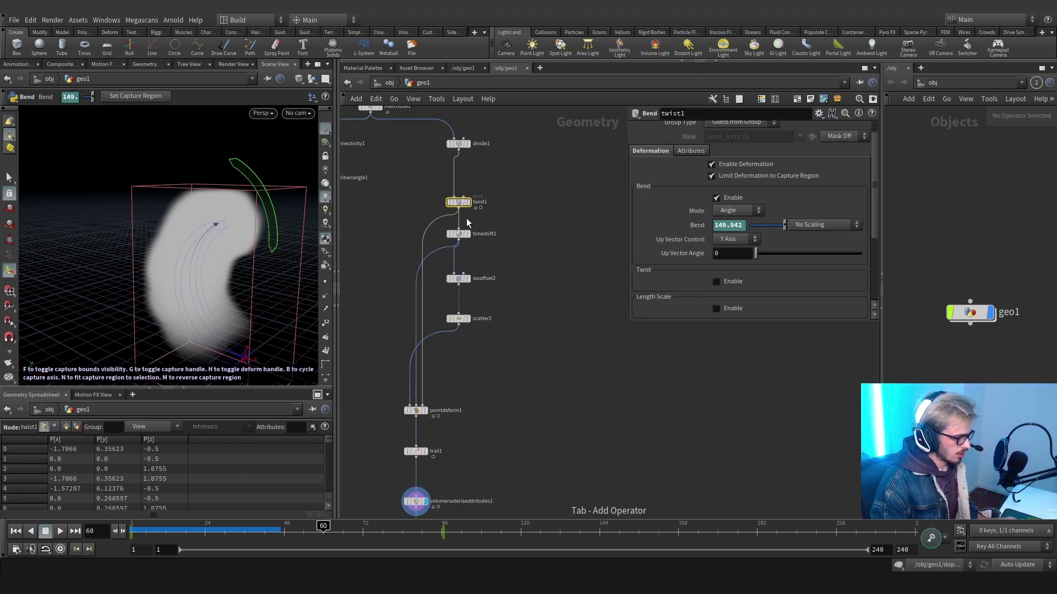
click(459, 209)
key(Tab)
text(poly)
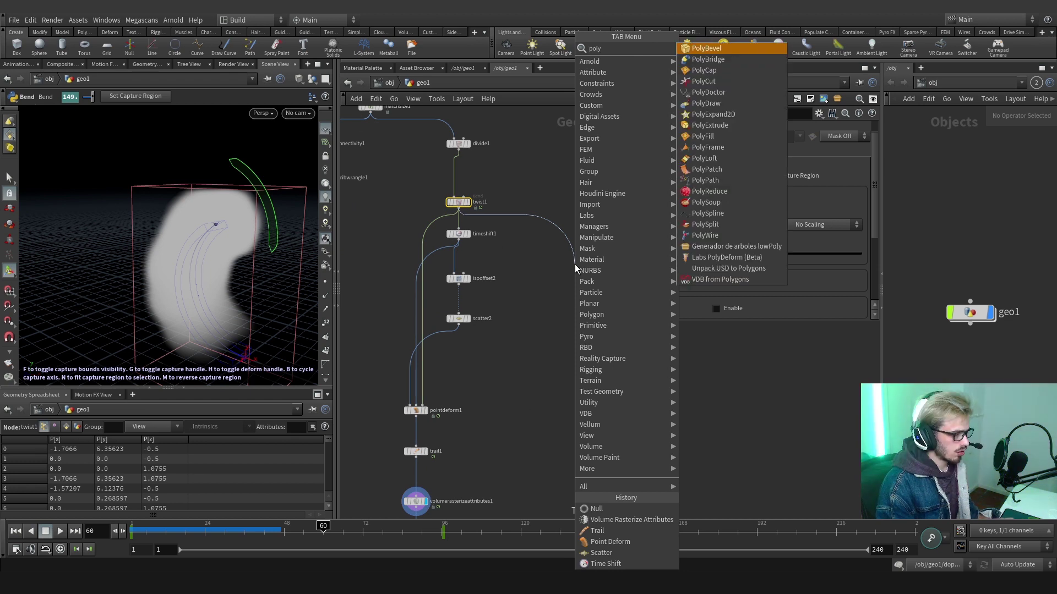
key(Up)
key(Return)
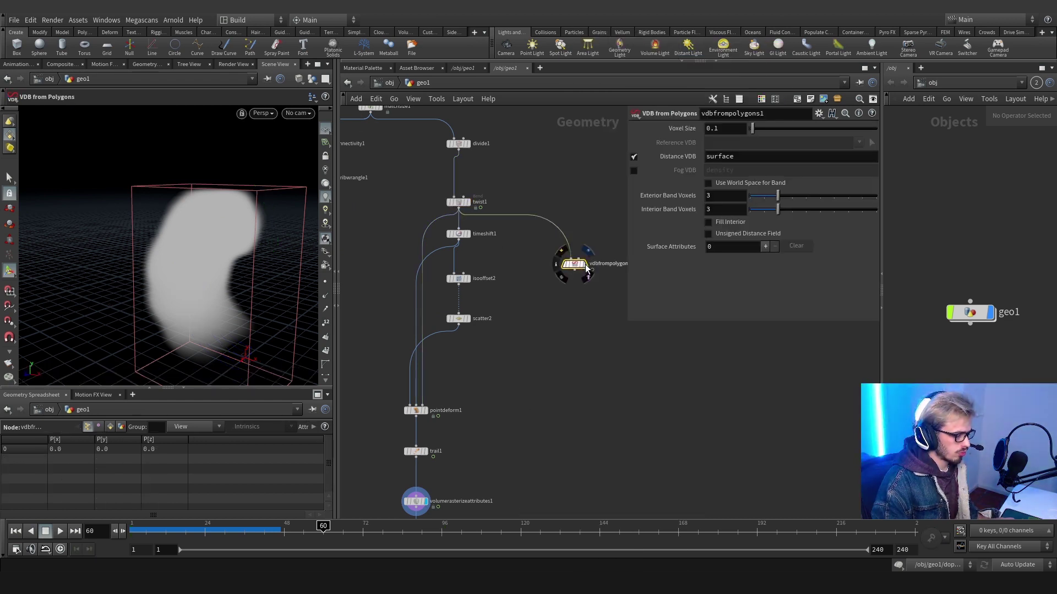
click(586, 269)
drag(575, 258, 600, 239)
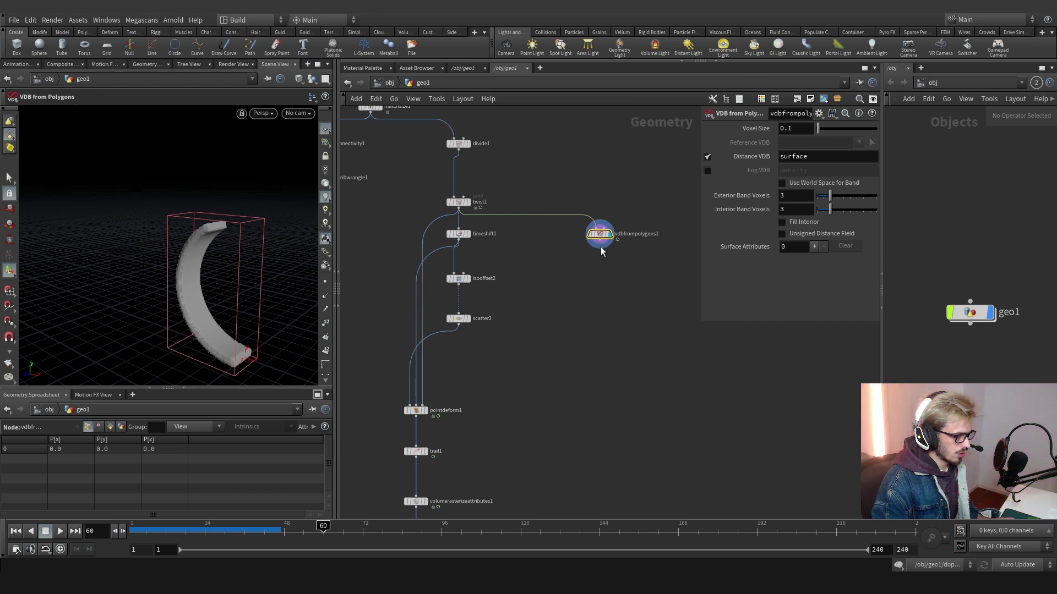
- Rename the VDB from Polygons node grouping and enable Fill Interior
key(Escape)
drag(182, 242, 237, 259)
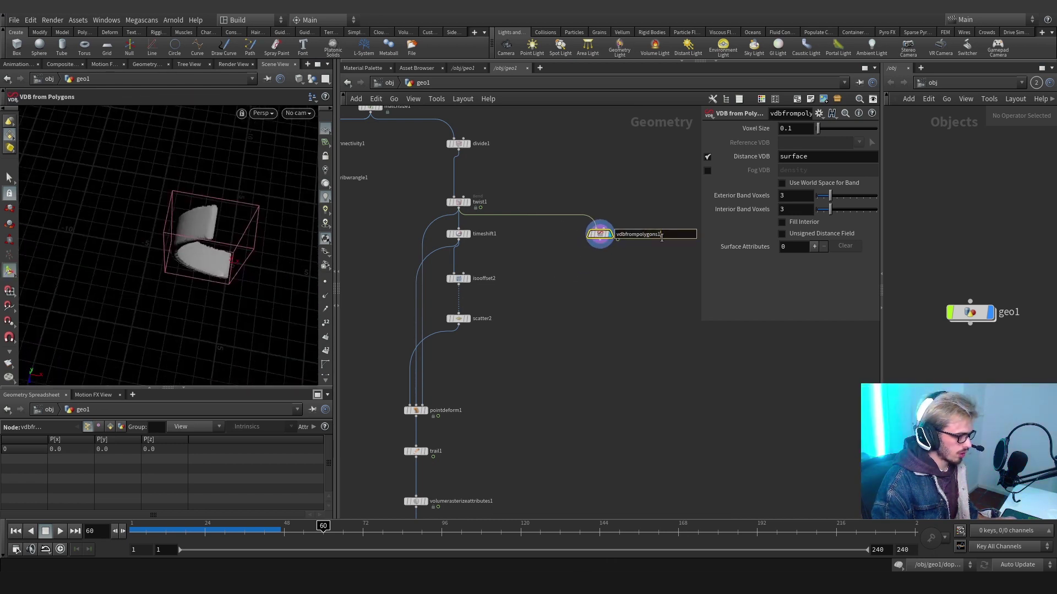
text(grouping)
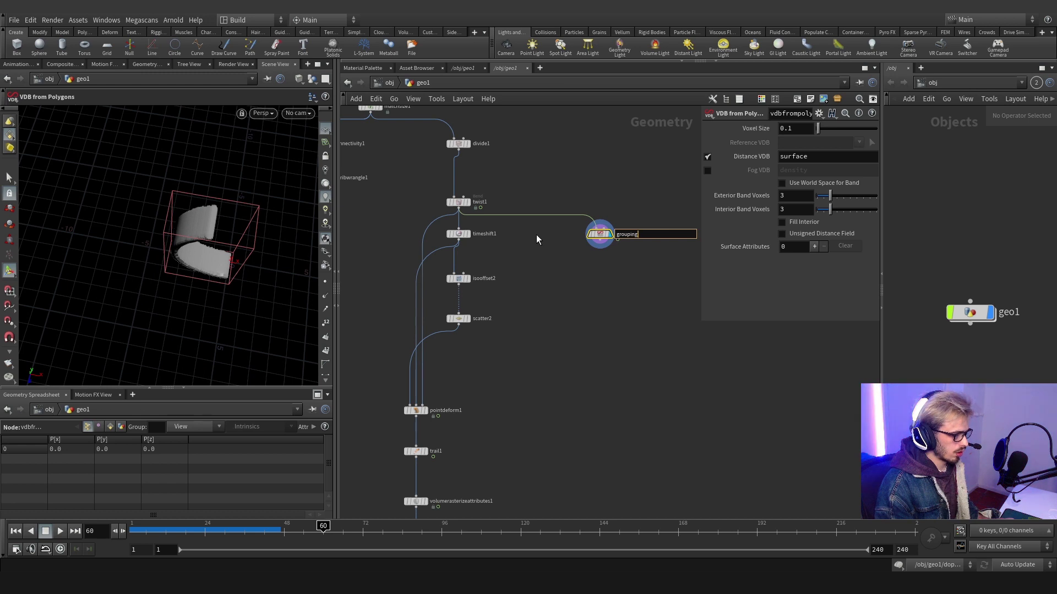
key(Return)
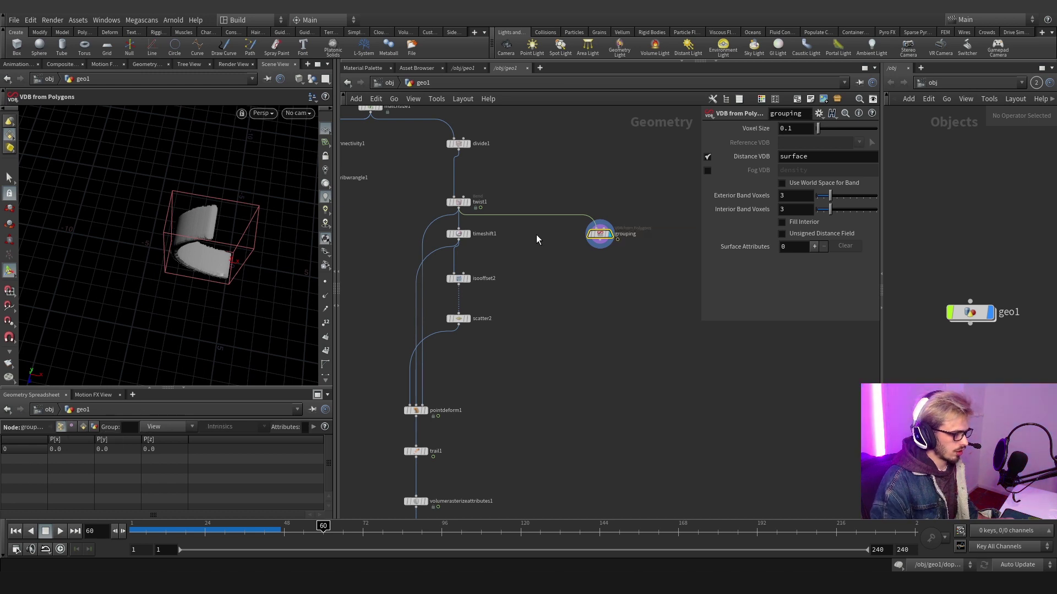
click(781, 222)
- Add a VDB Reshape SDF node below the grouping node and display its output
key(Tab)
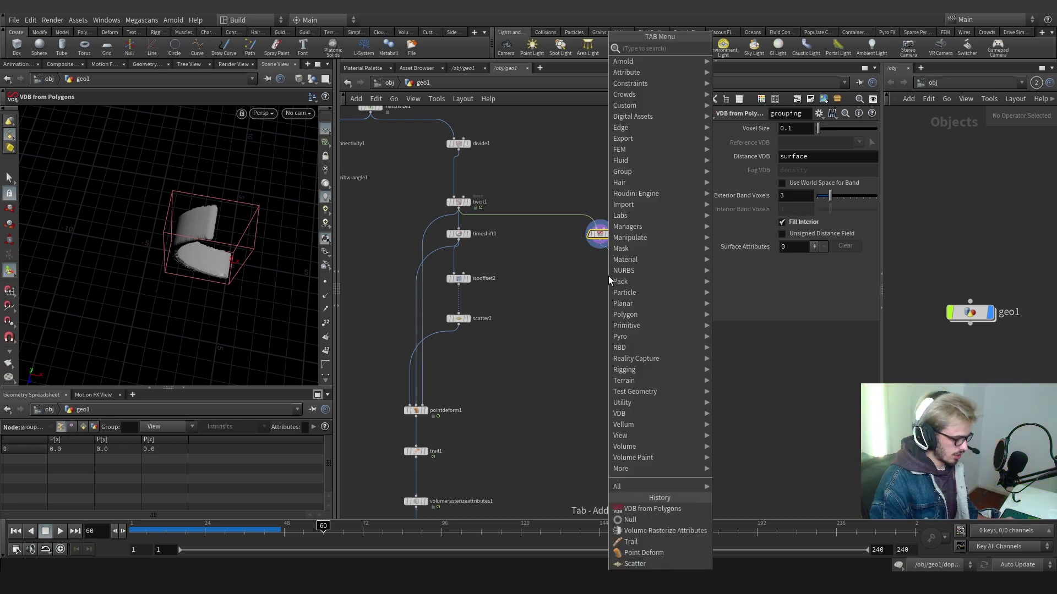
text(resha)
key(Return)
click(608, 274)
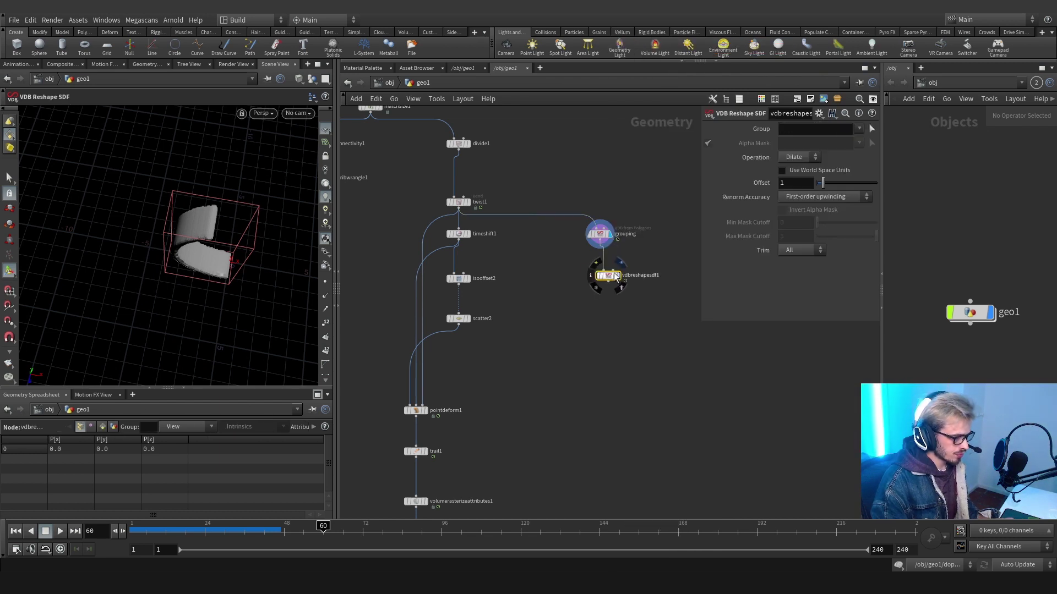
click(612, 271)
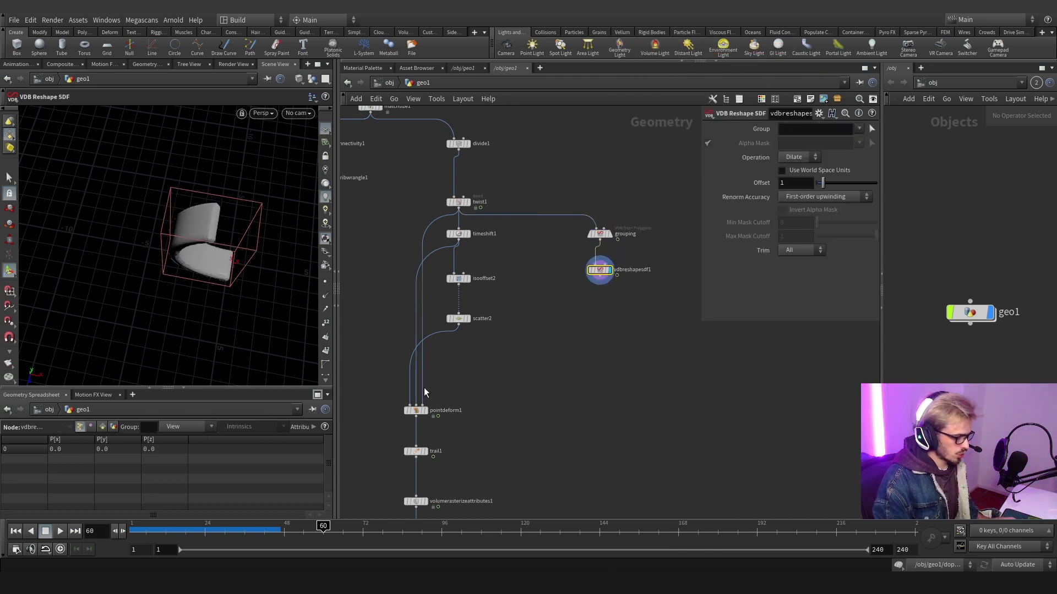
- Set the VDB Reshape SDF Operation to Erode with an Offset of 0
click(799, 157)
click(799, 170)
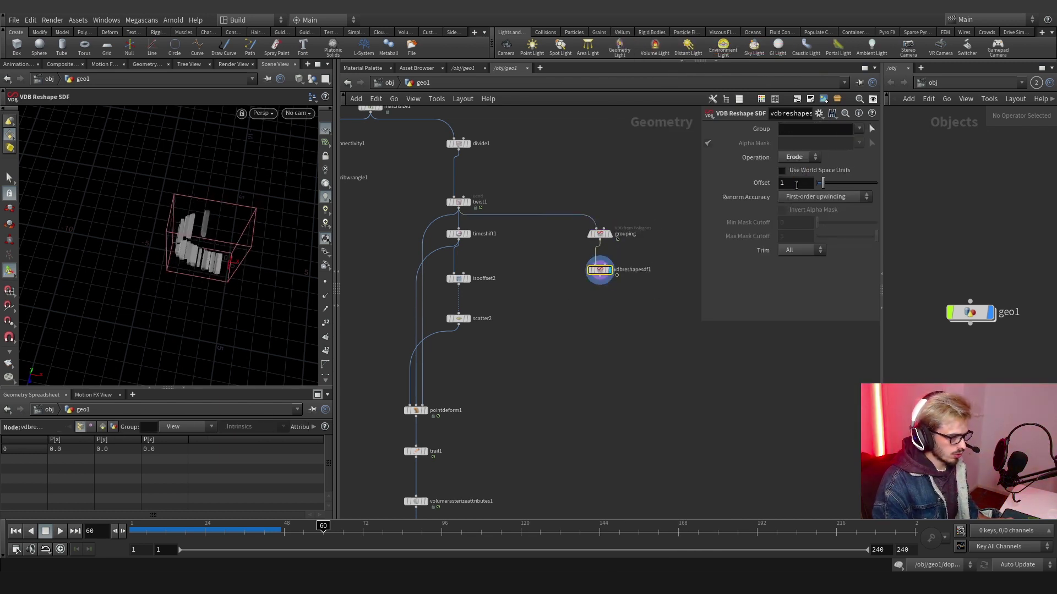
click(799, 183)
text(0)
key(Return)
scroll(628, 308, up, 3)
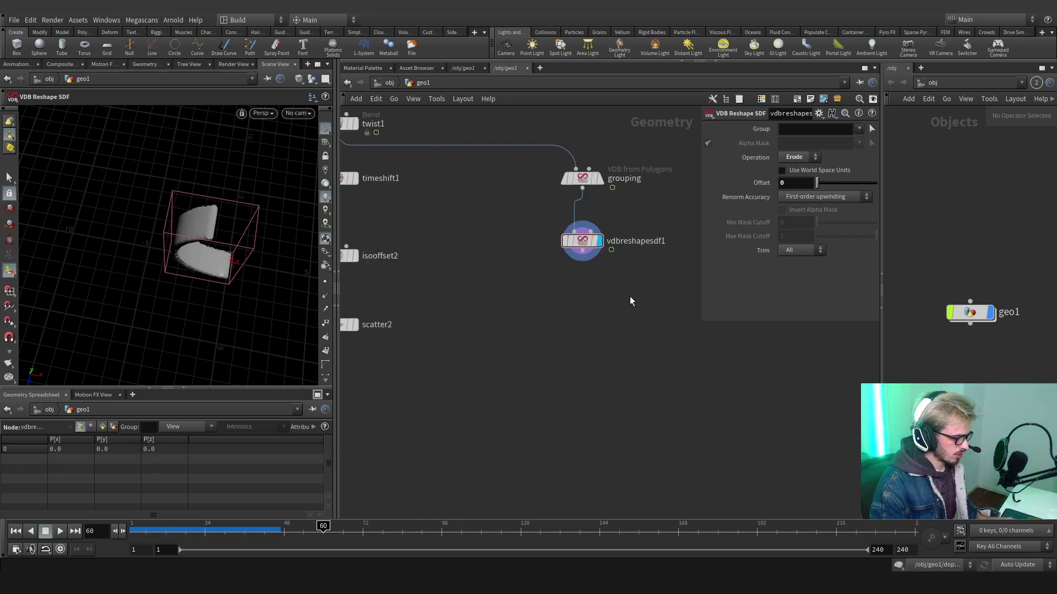
- Keyframe the erode Offset at 0 on frame 72 and about 1.3 on frame 96, and go back to frame 47
click(582, 241)
key(f)
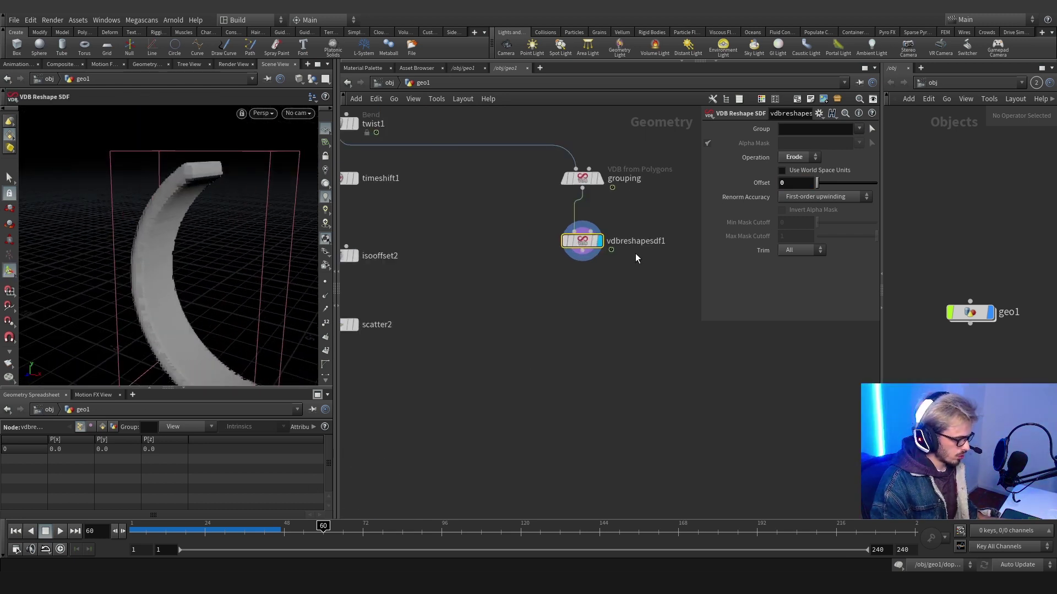
drag(337, 527, 363, 527)
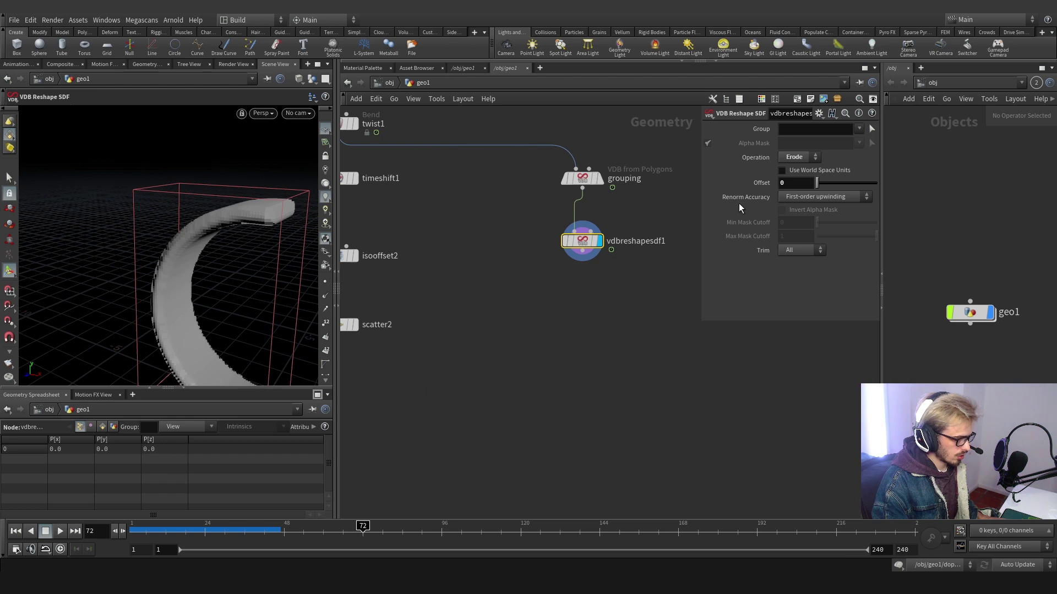
alt+click(761, 186)
key(Up)
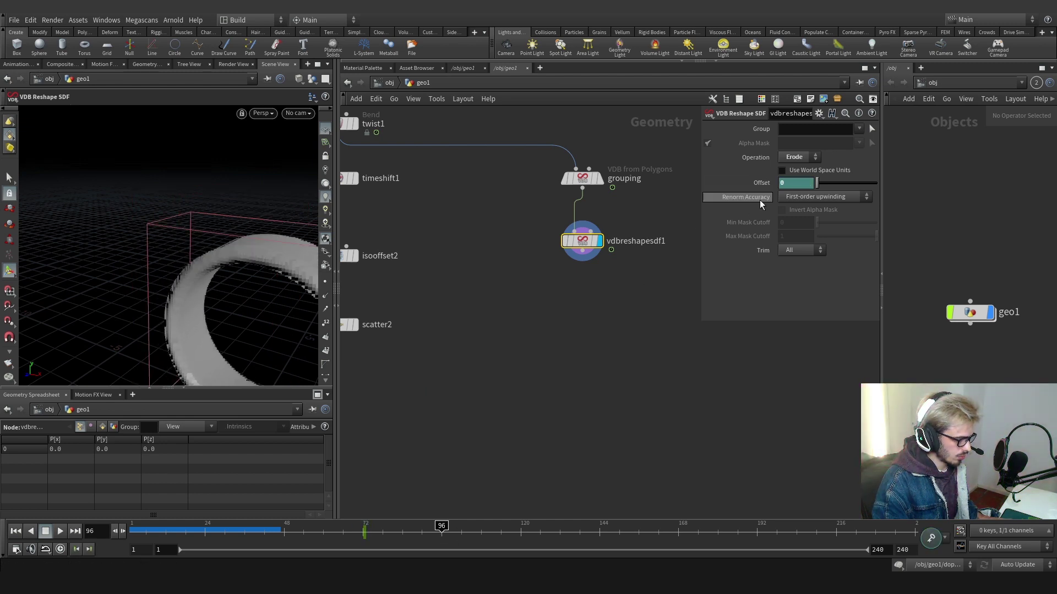
drag(816, 186, 824, 184)
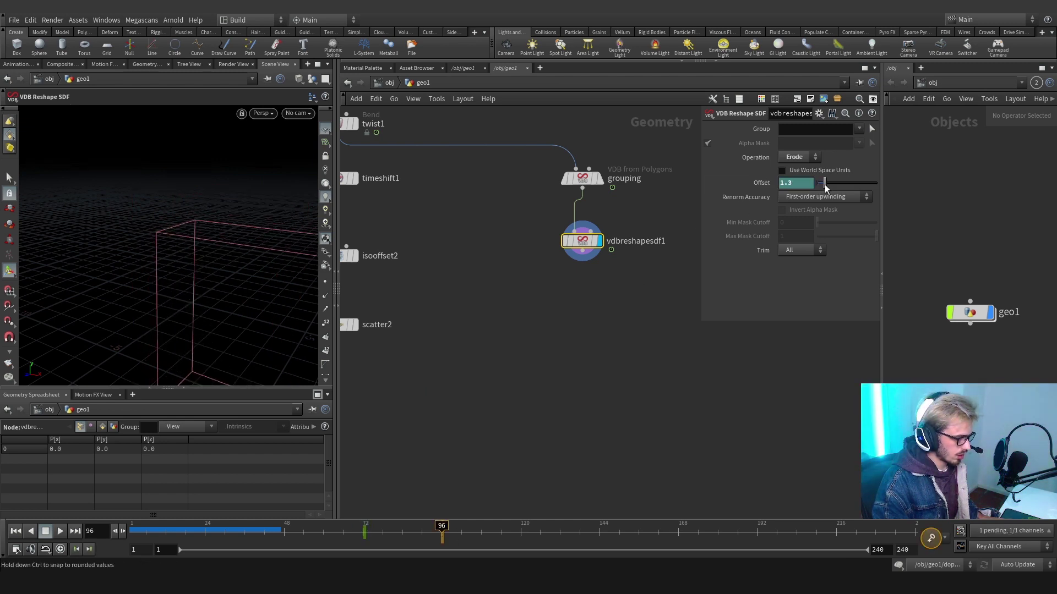
alt+click(767, 185)
mouse_move(443, 529)
mouse_down()
mouse_move(368, 529)
mouse_move(468, 529)
mouse_move(281, 528)
mouse_up()
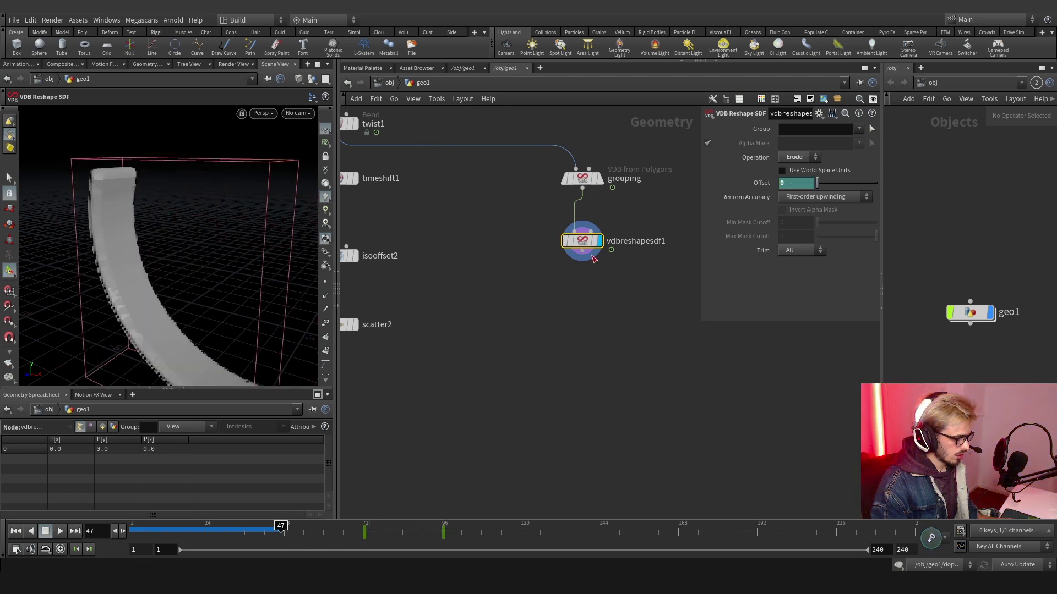
- Add a Null node below vdbreshapesdf1 and rename it OUT_CONTROL
key(Tab)
text(null)
key(Return)
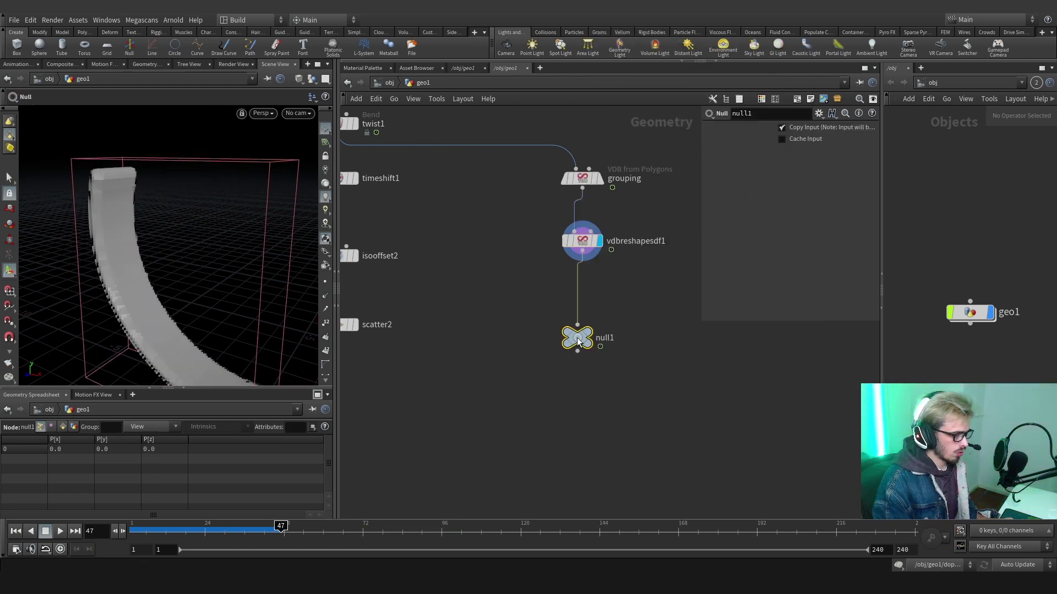
double_click(615, 345)
text(OUT_CONTROL)
key(Return)
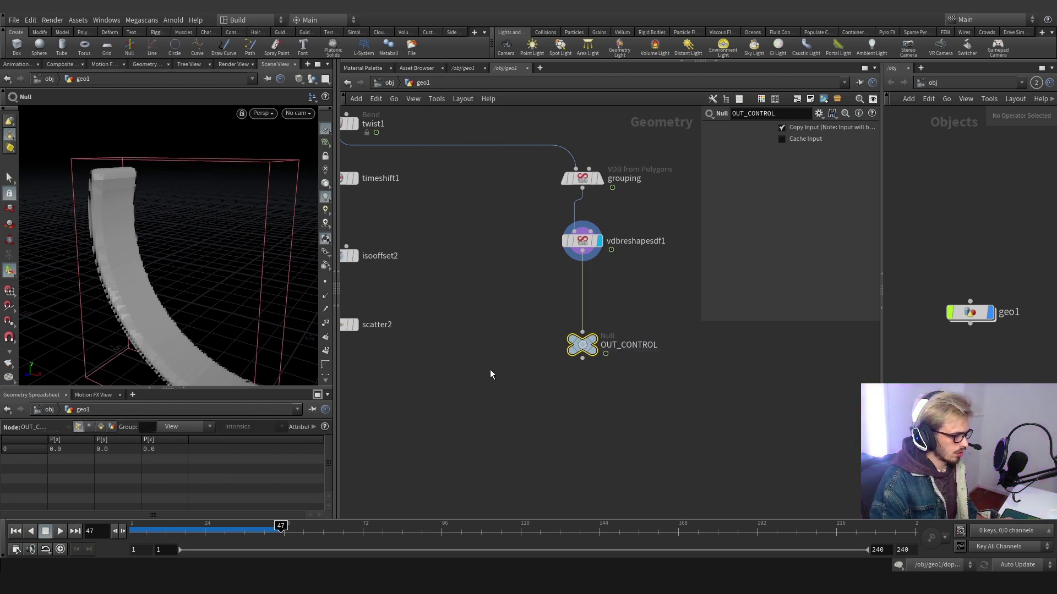
- Create separate network boxes around the twist1-to-OUT_V chain and the grouping-to-OUT_CONTROL chain
key(h)
drag(439, 203, 441, 197)
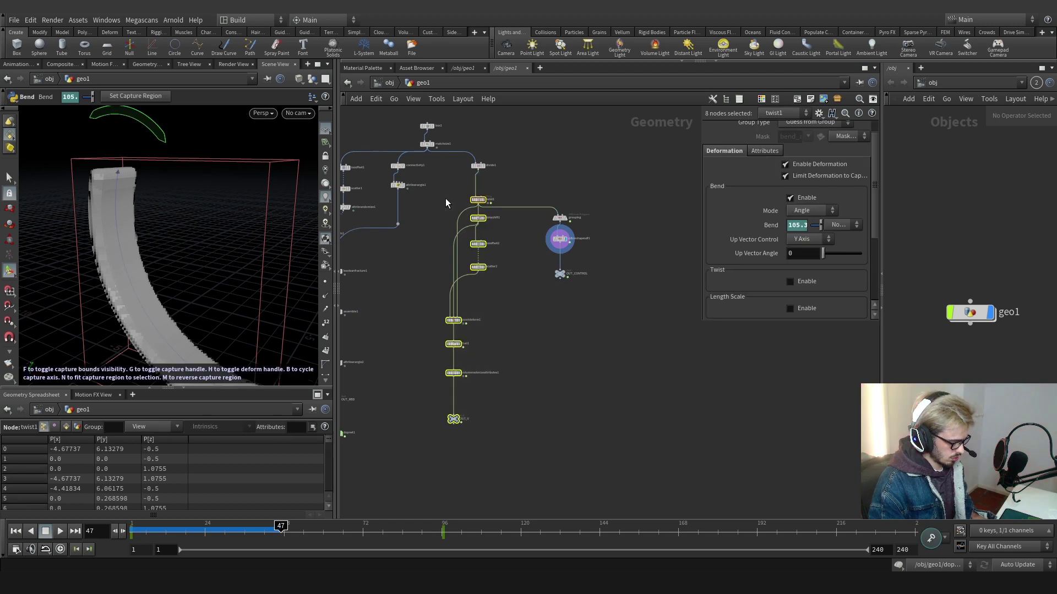
key(shift+o)
middle_drag(451, 343, 596, 306)
scroll(573, 319, down, 3)
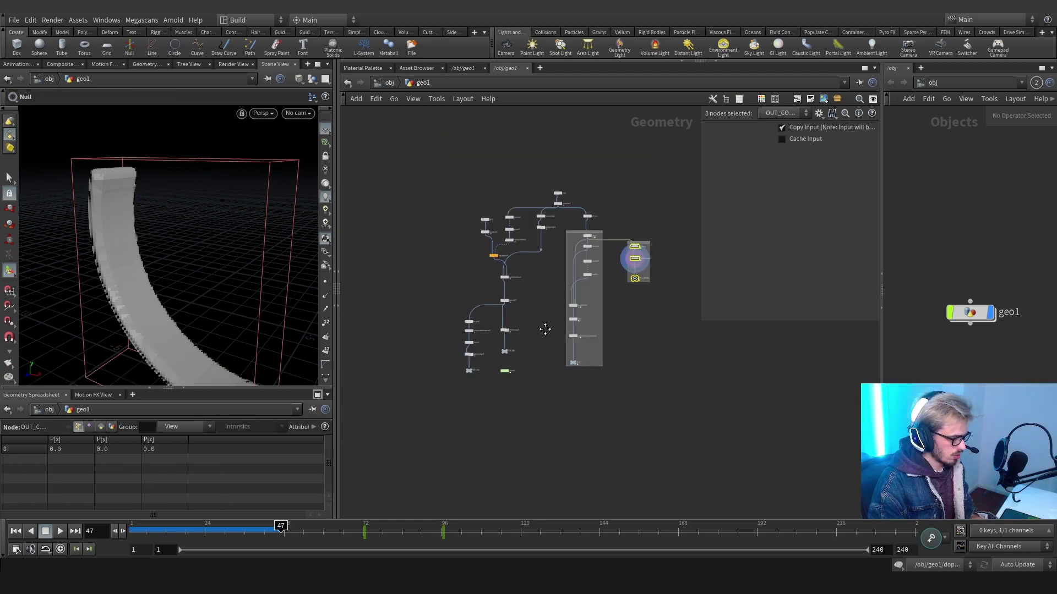
- Create separate network boxes around the fracture nodes, the constraint chain, and the assemble1-to-OUT_RBD chain
drag(533, 312, 441, 234)
key(shift+o)
scroll(450, 392, up, 3)
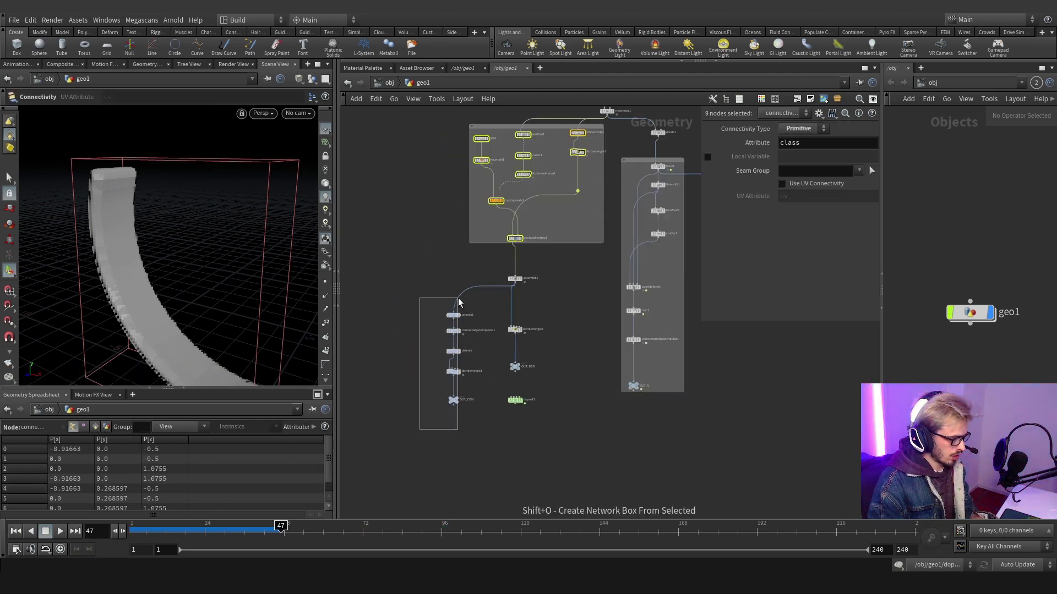
drag(457, 301, 440, 412)
key(shift+o)
drag(486, 276, 550, 379)
key(shift+o)
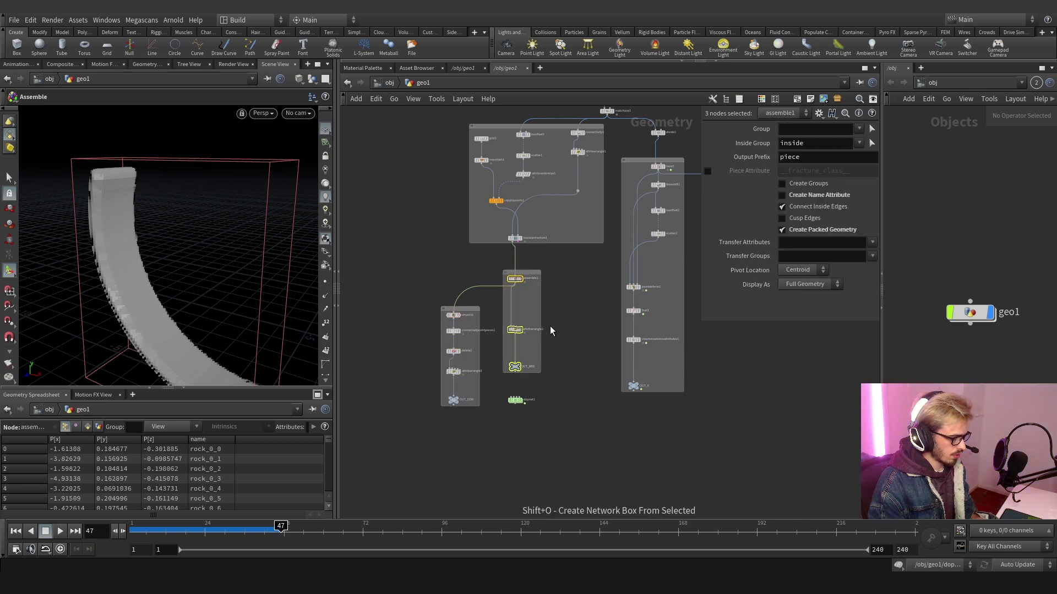
- Review the boxed node groups across the whole geo1 network, selecting each group in turn
scroll(551, 330, down, 3)
scroll(487, 377, up, 1)
middle_drag(458, 386, 500, 365)
middle_drag(500, 322, 481, 355)
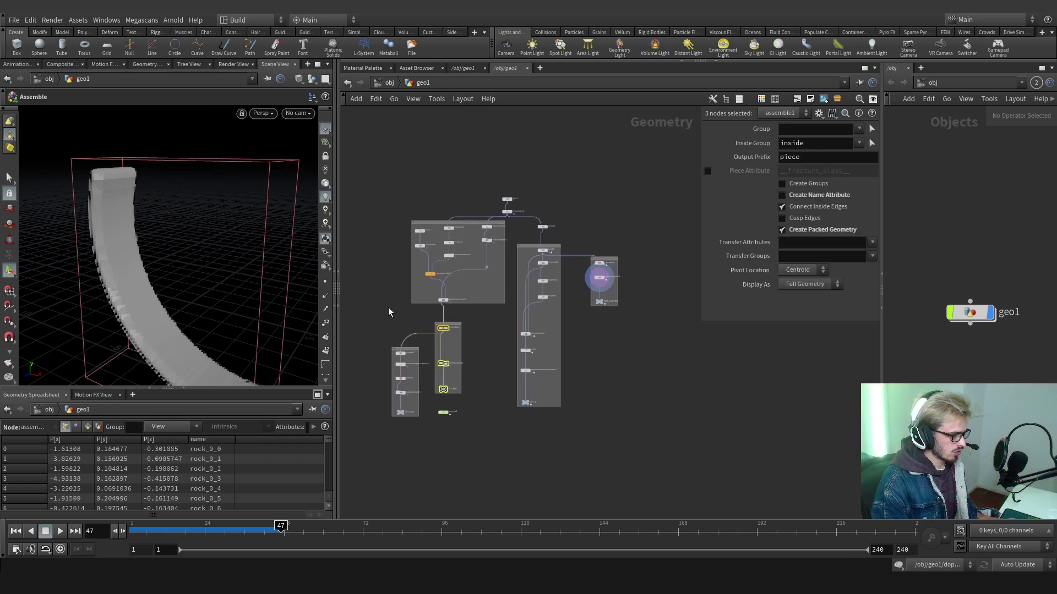
drag(376, 312, 512, 215)
drag(550, 440, 516, 241)
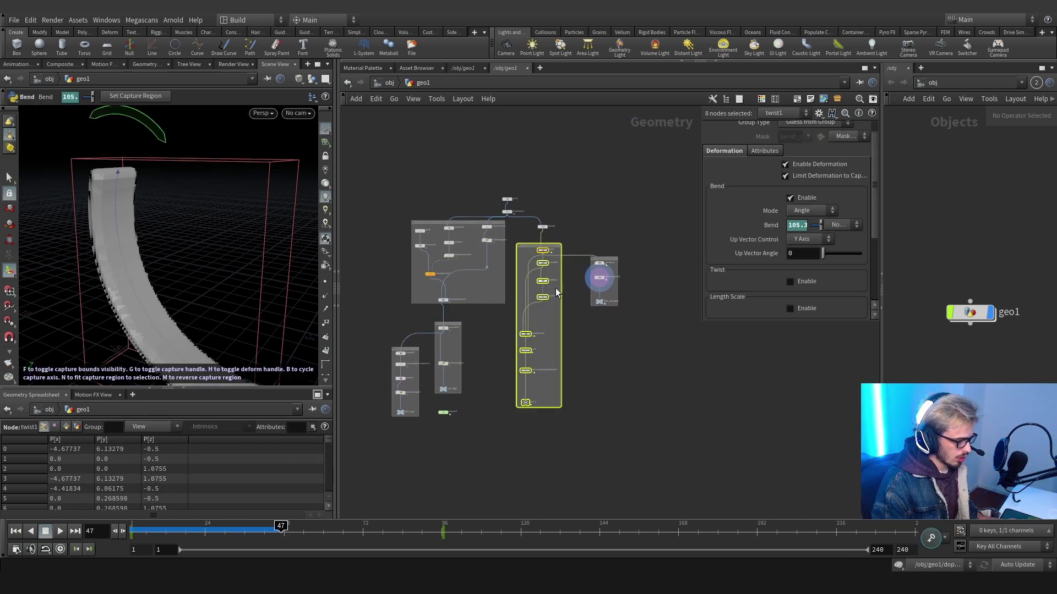
drag(616, 355, 585, 252)
drag(479, 405, 434, 306)
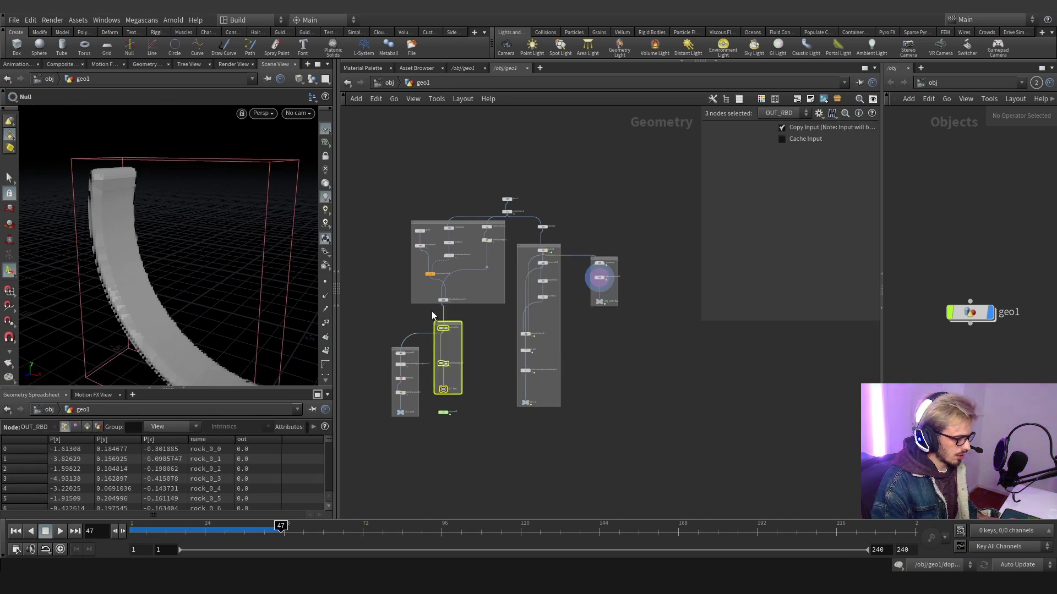
drag(368, 460, 421, 331)
- Enter dopnet1 and add a POP Attribute from Volume node wired above the existing force node that feeds the rigid body solver
scroll(434, 435, up, 5)
click(454, 367)
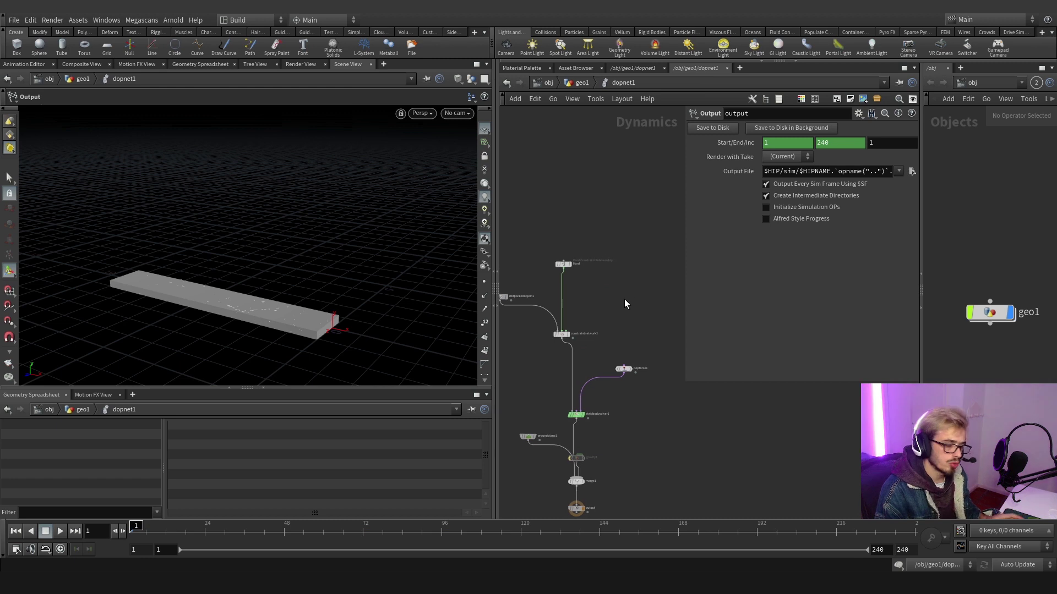
key(Tab)
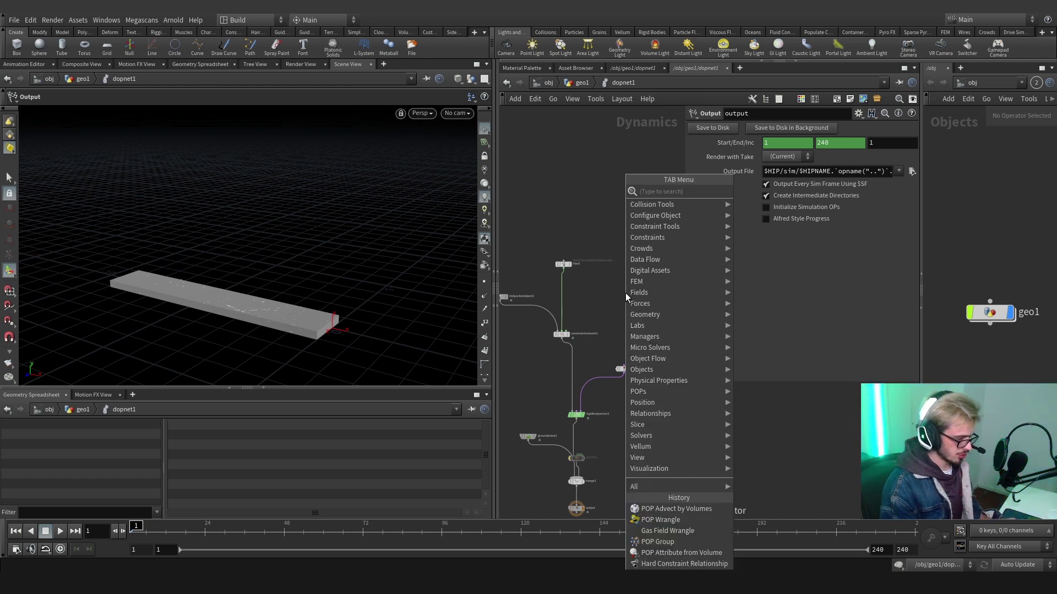
text(po)
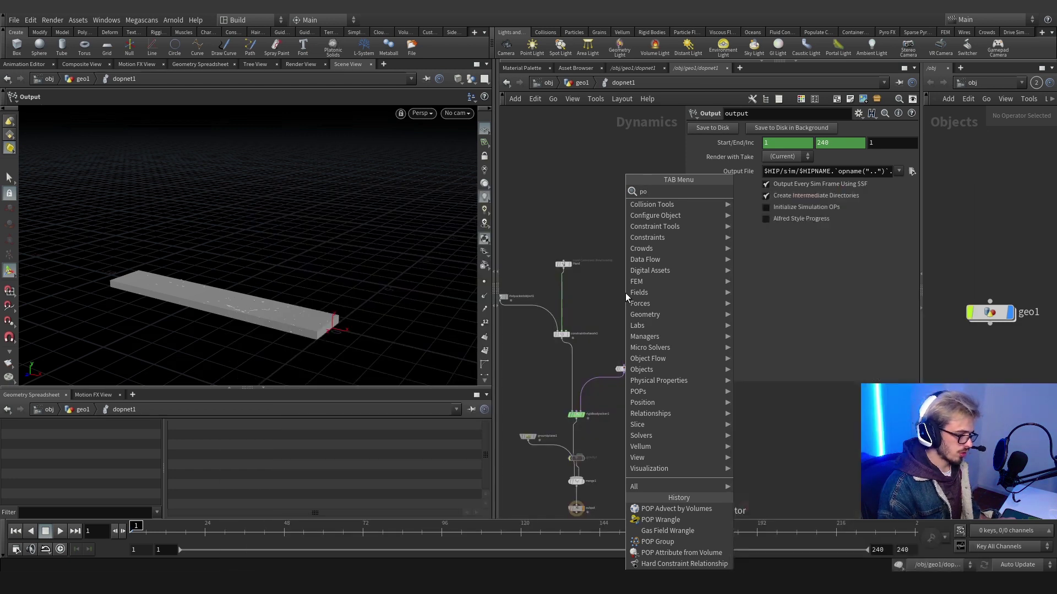
text(p att)
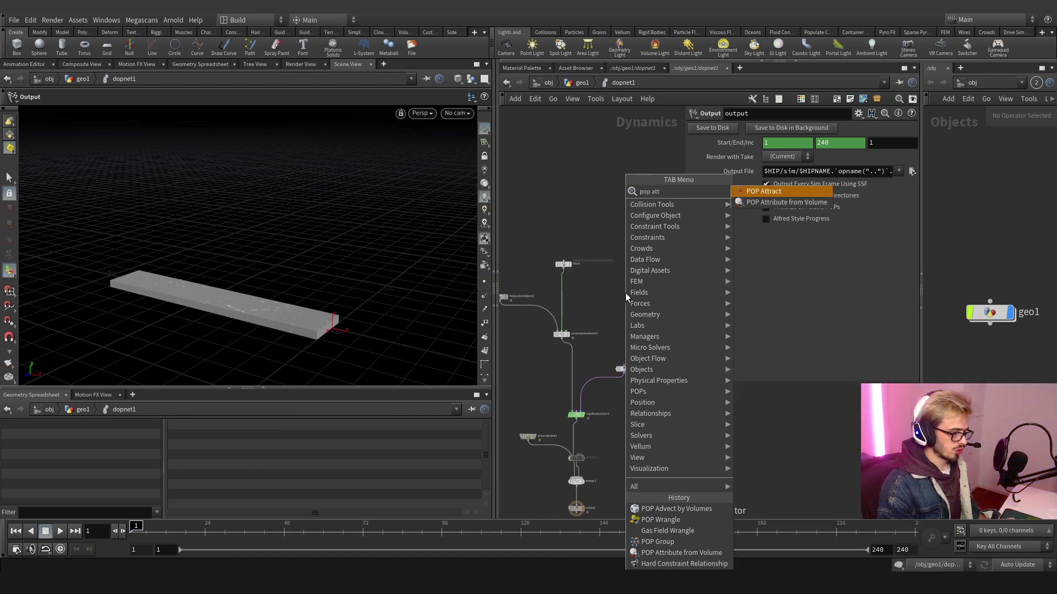
key(Down)
key(Return)
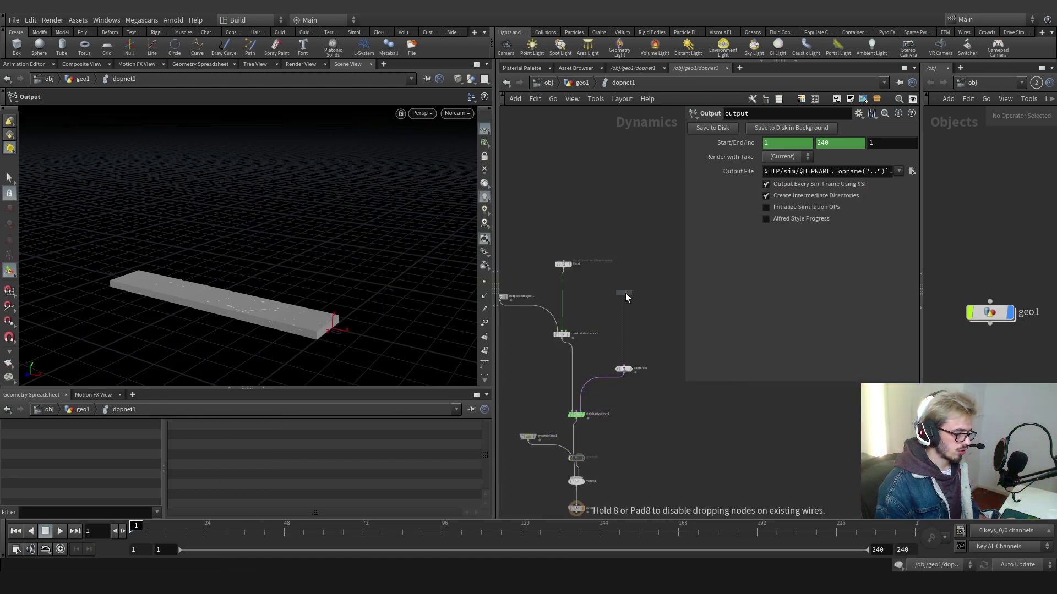
click(624, 281)
click(624, 283)
click(624, 365)
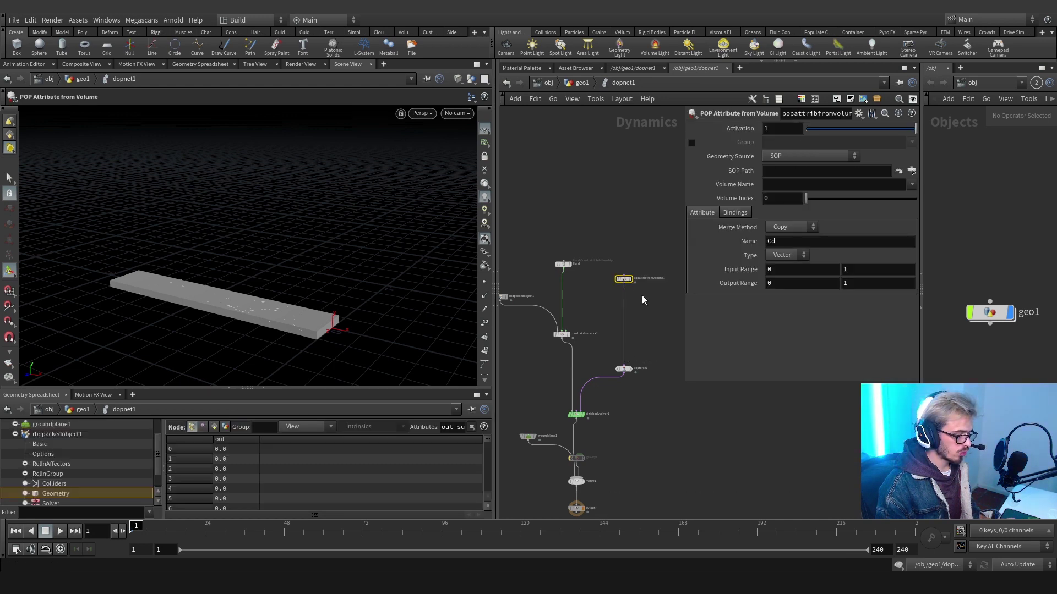
- Return to the geo1 network and display the output of the OUT_CONTROL null
key(u)
scroll(637, 178, up, 5)
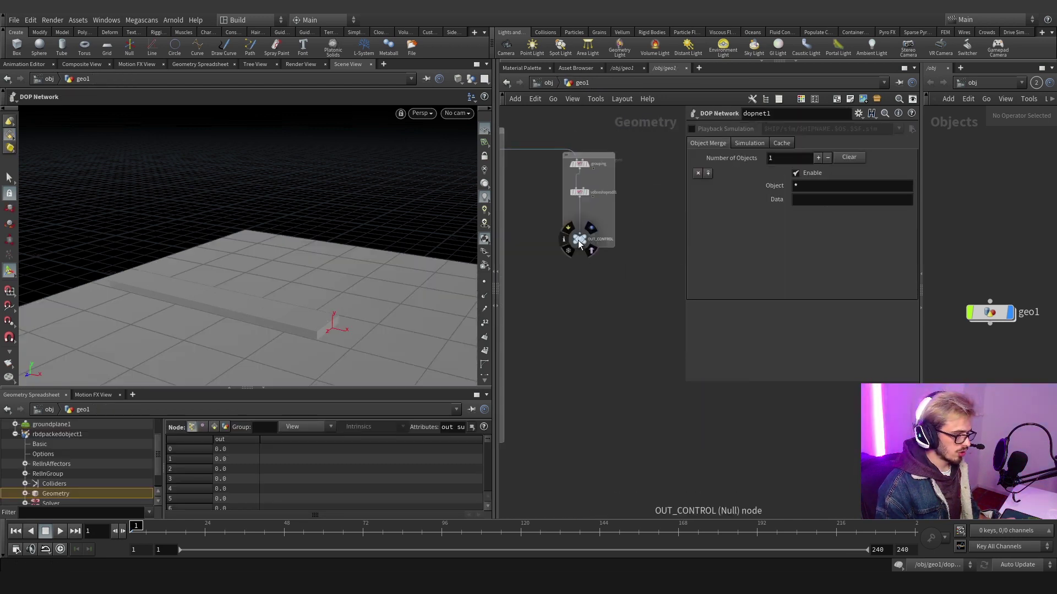
click(578, 239)
scroll(599, 228, down, 5)
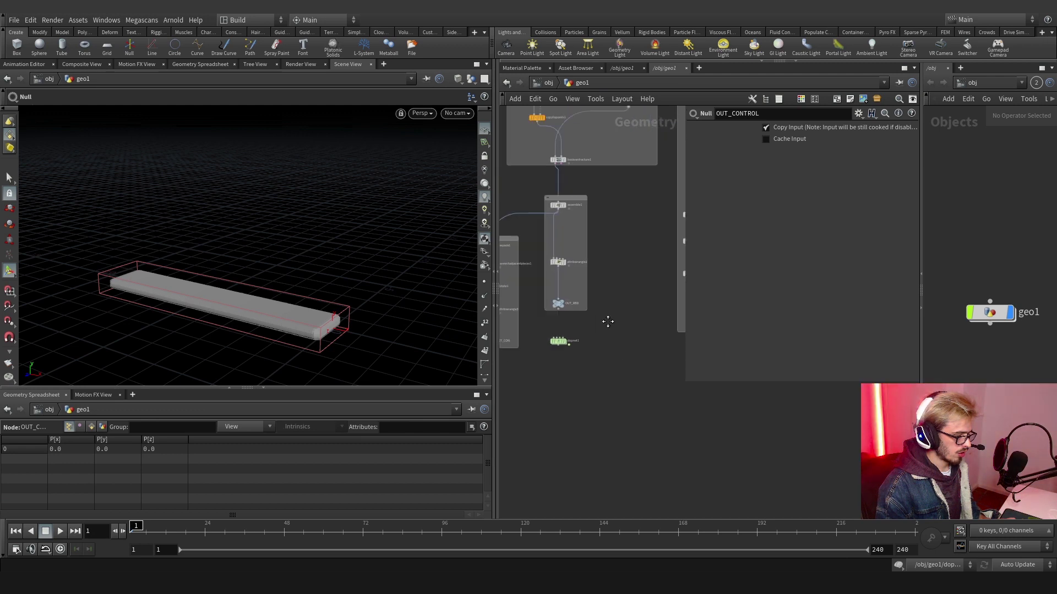
- Enter dopnet1 and set the attribute name of the POP Attribute from Volume node to surface
double_click(577, 337)
scroll(633, 306, up, 2)
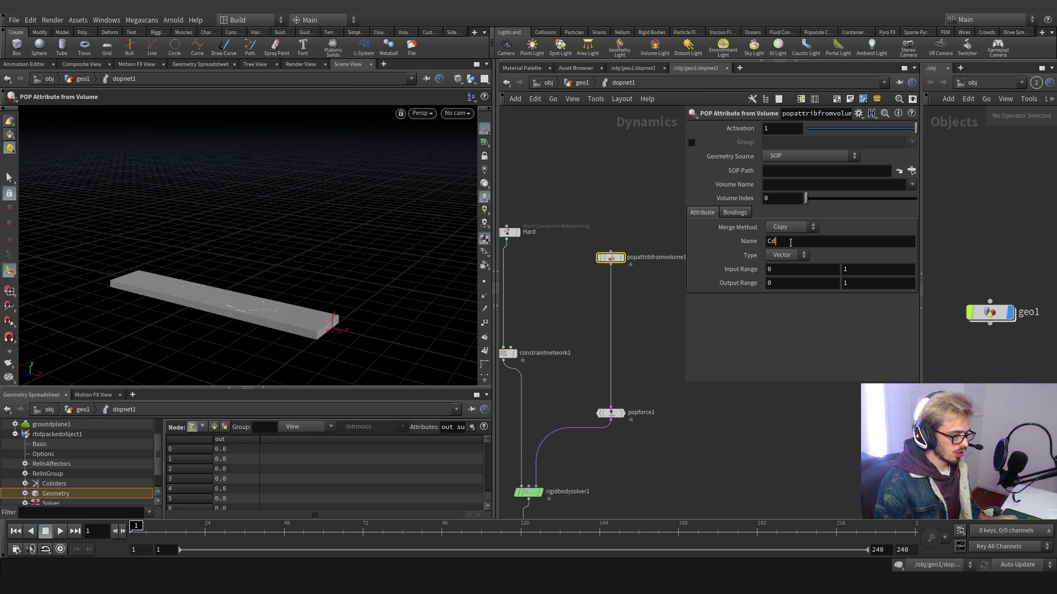
text(surface)
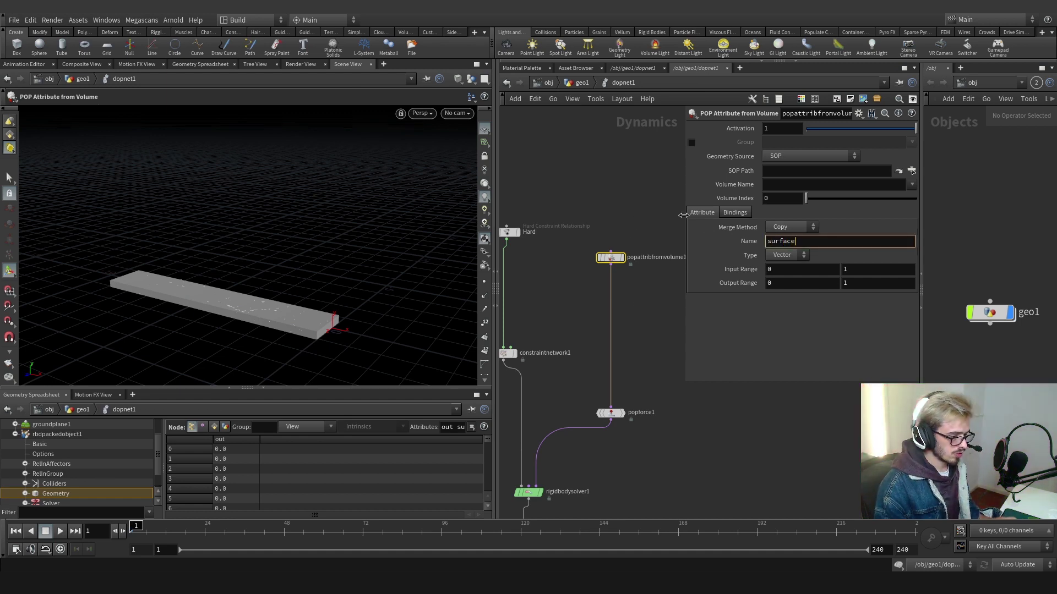
key(Return)
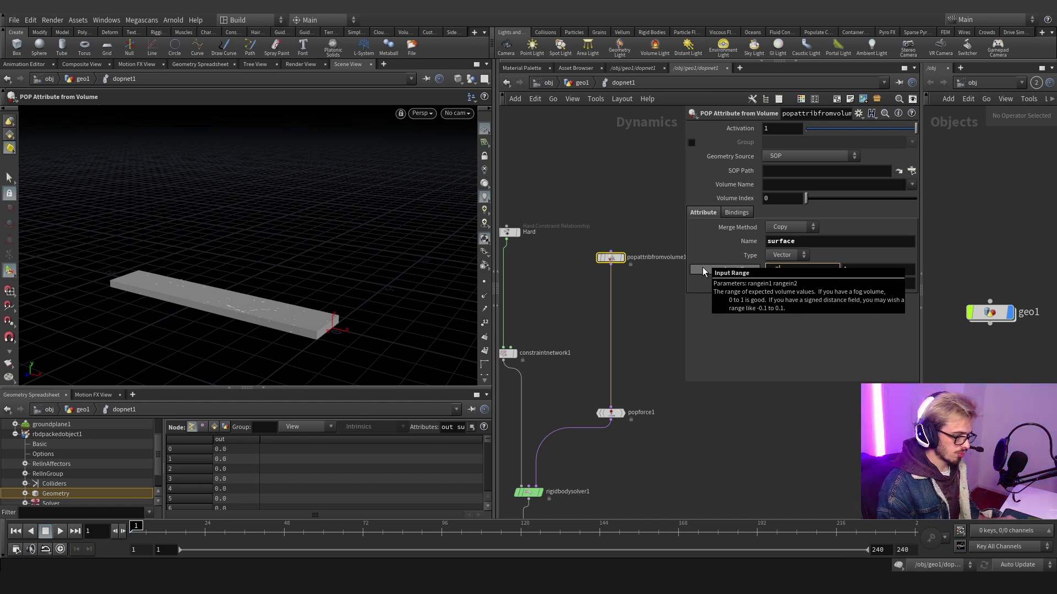
- Set the surface attribute's input range to -.2 and .2, its output minimum to -1, and its type to Float
key(Tab)
text(.)
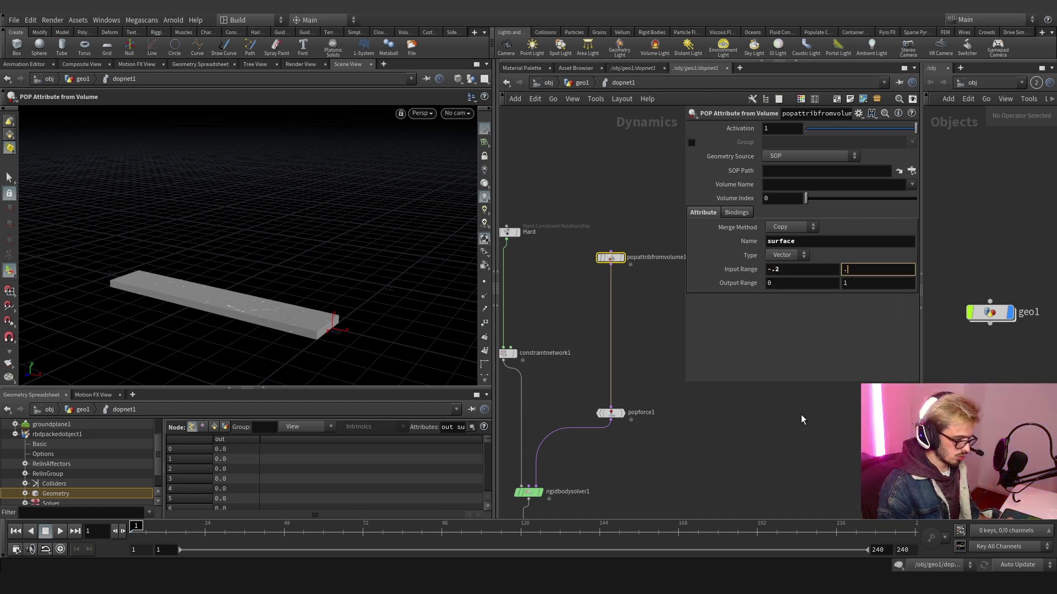
text(2)
key(Tab)
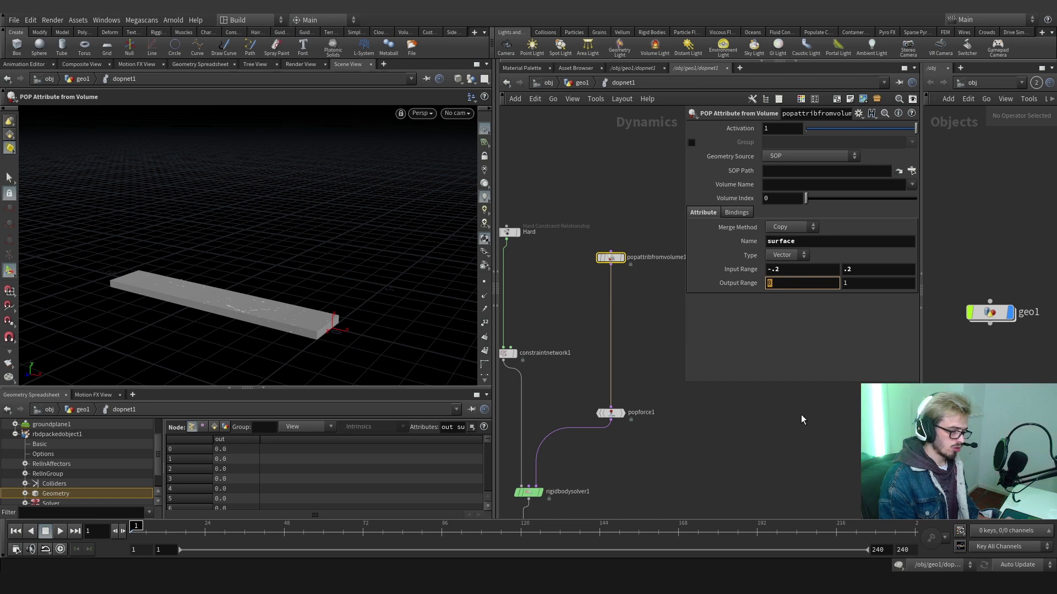
text(-1)
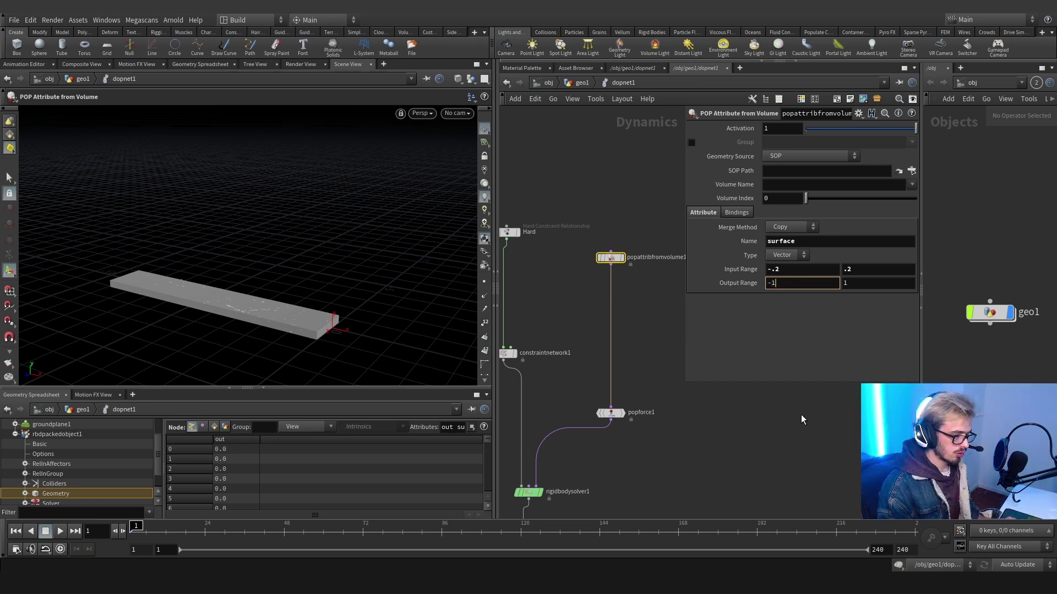
click(787, 255)
click(787, 255)
click(787, 255)
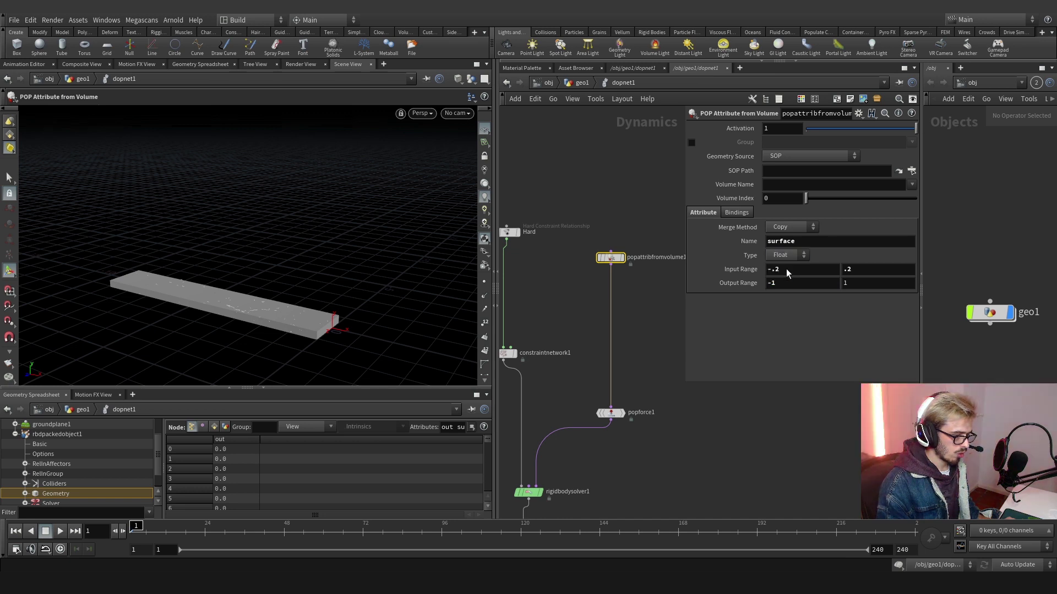
click(777, 267)
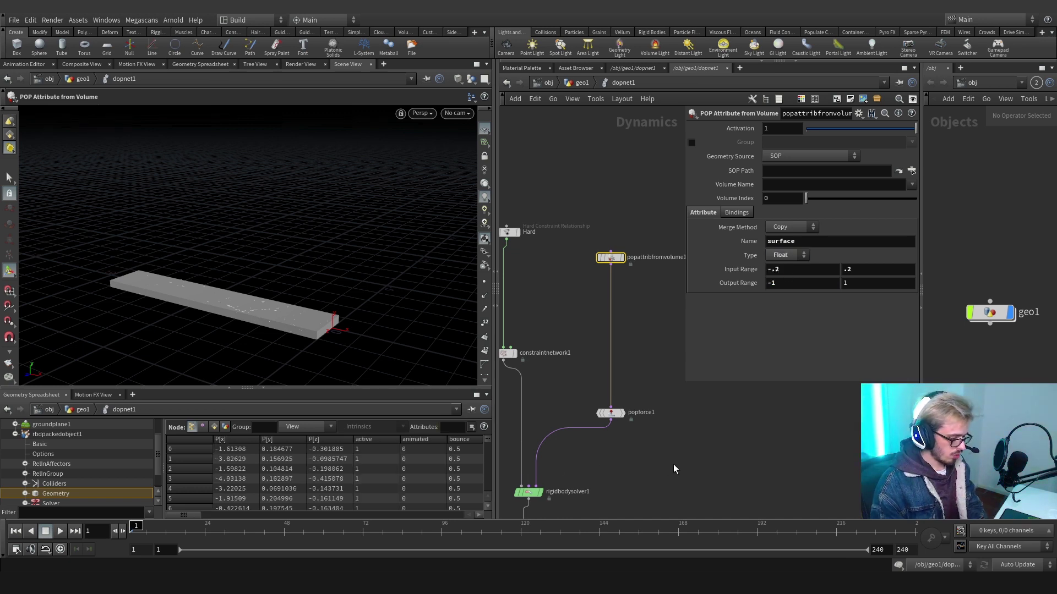
- Inspect the surface attribute on the rbdpackedobject1 geometry at frame 2 by filtering and sorting the spreadsheet
click(15, 434)
click(15, 465)
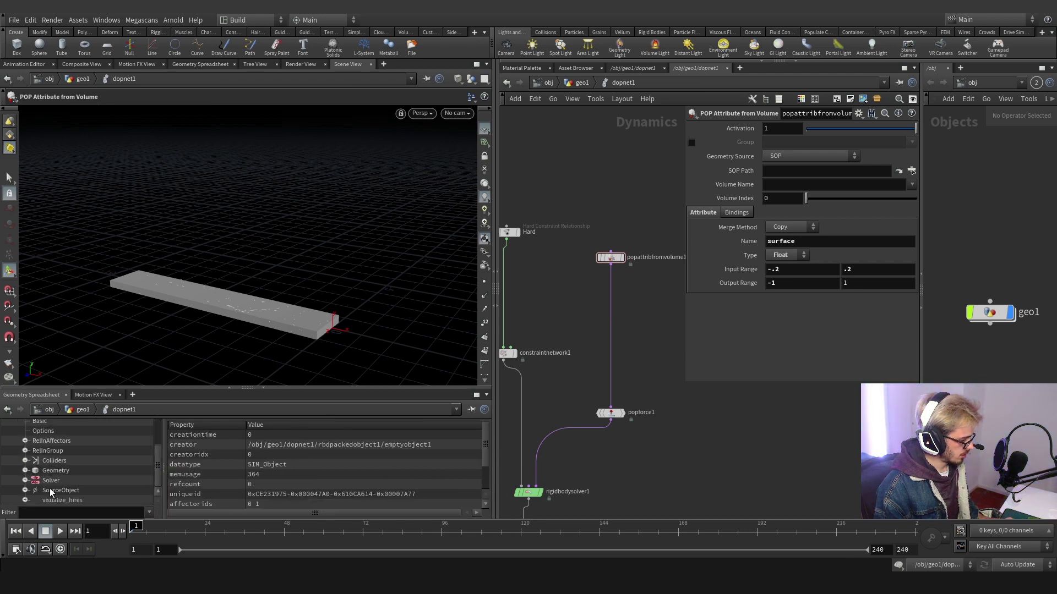
click(129, 472)
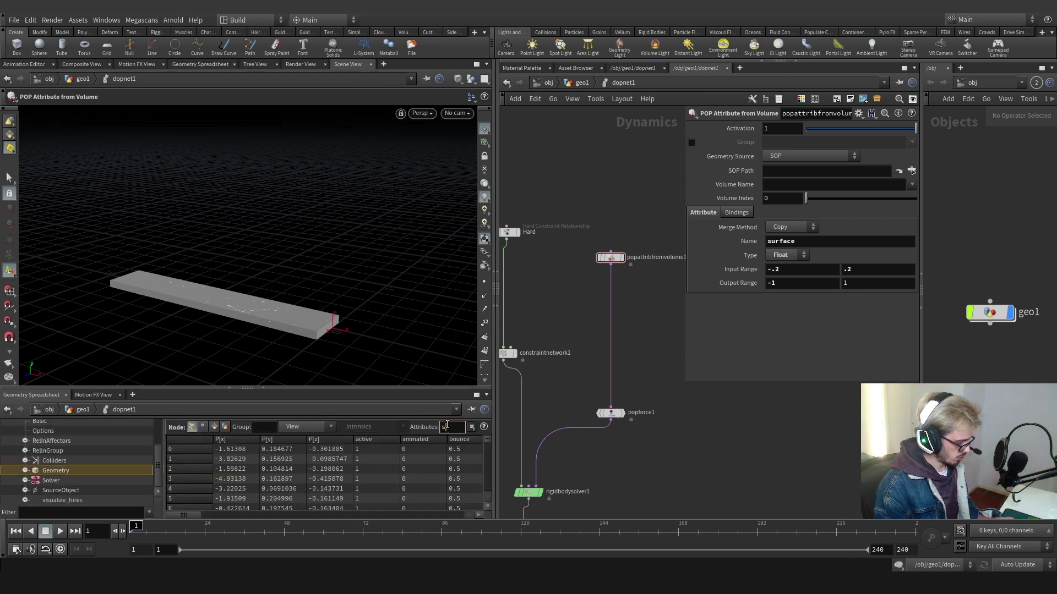
key(Return)
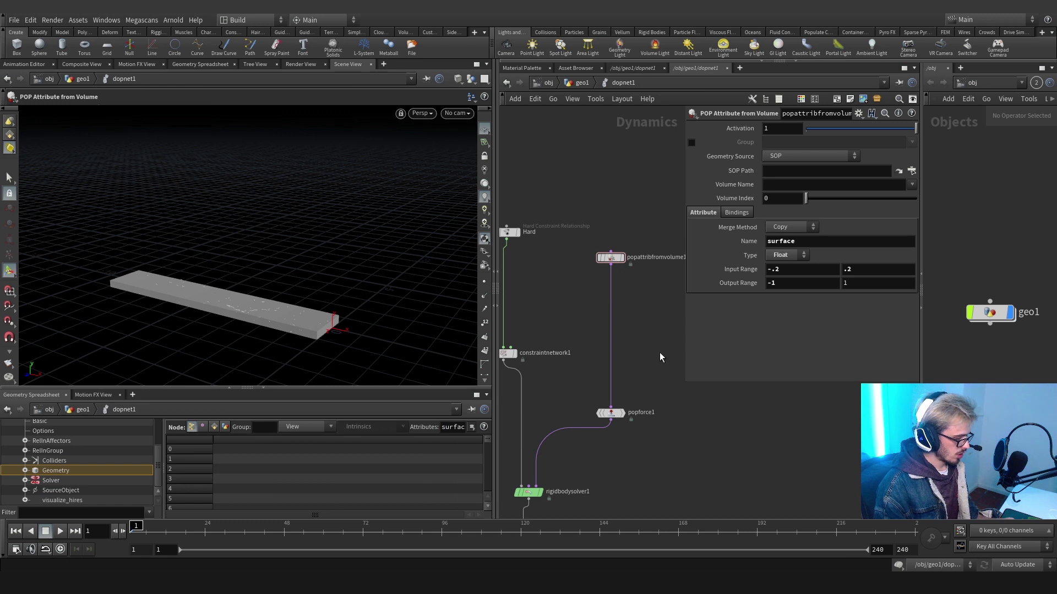
click(123, 531)
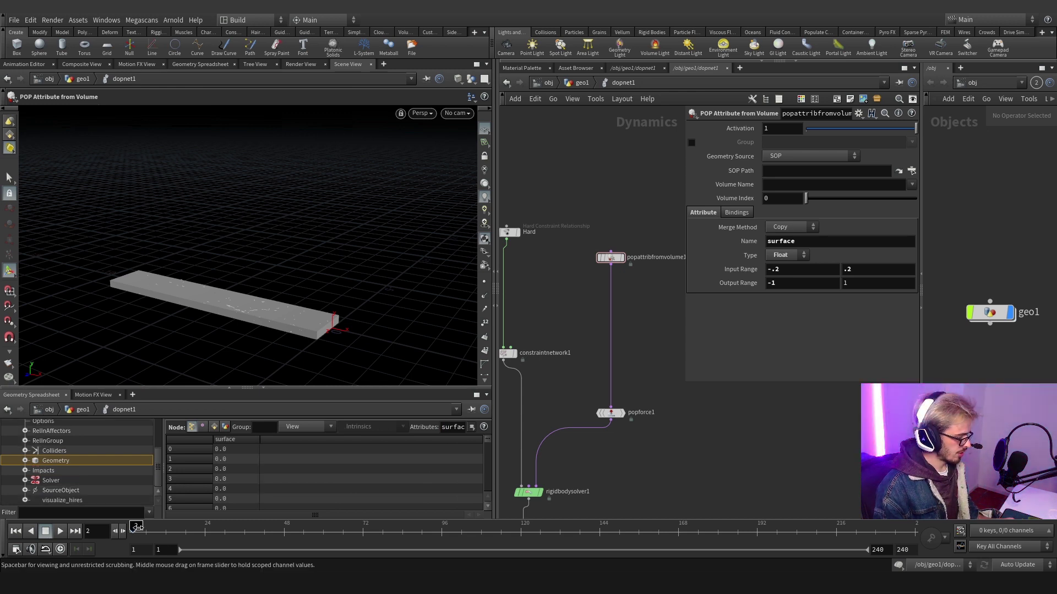
click(246, 438)
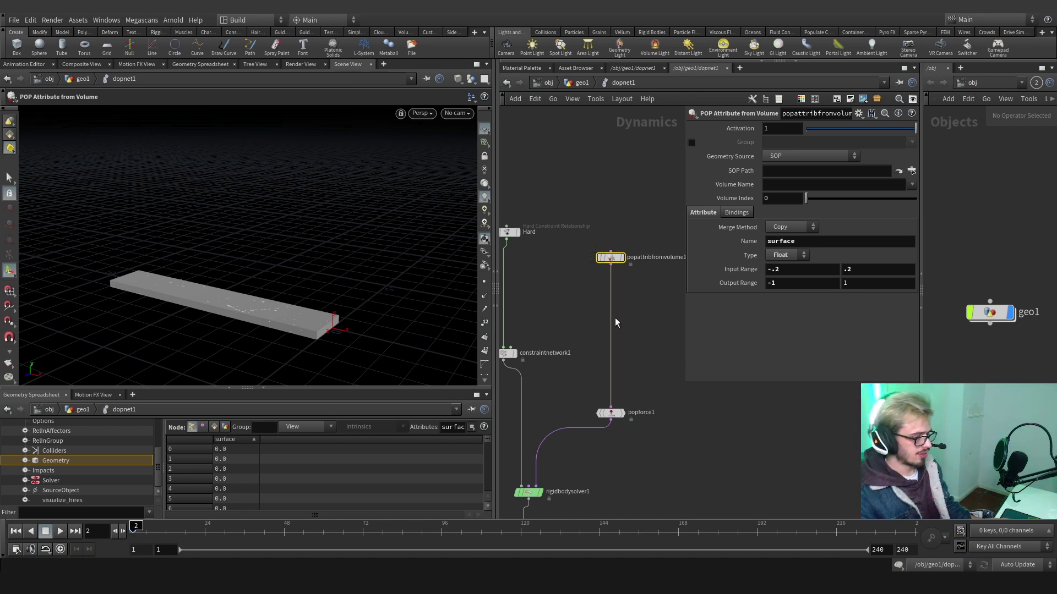
- Set the SOP path of the POP Attribute from Volume node to /obj/geo1/OUT_CONTROL
click(911, 170)
scroll(900, 176, up, 3)
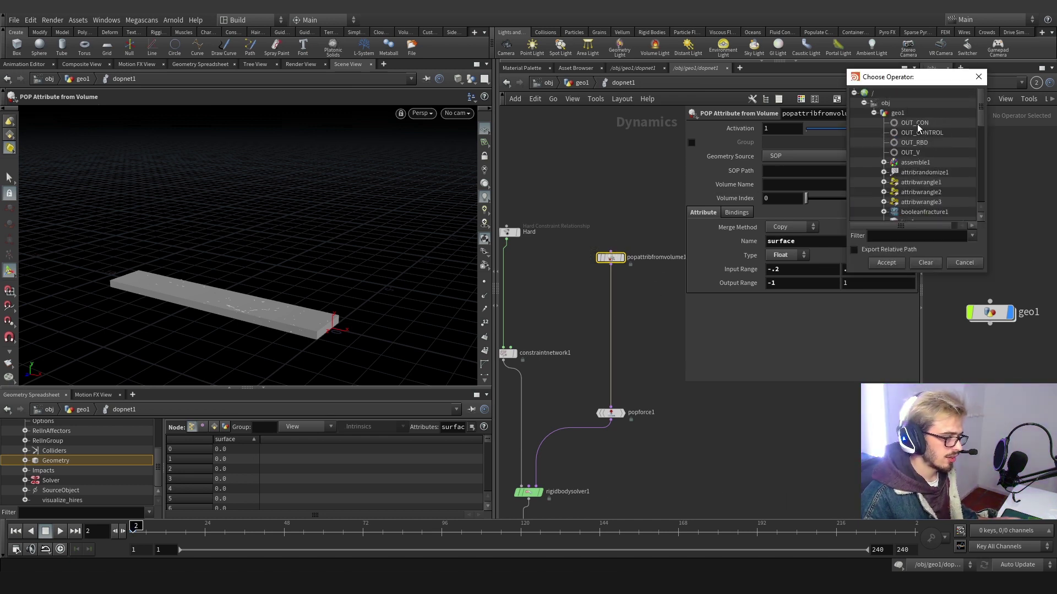
click(919, 132)
click(886, 263)
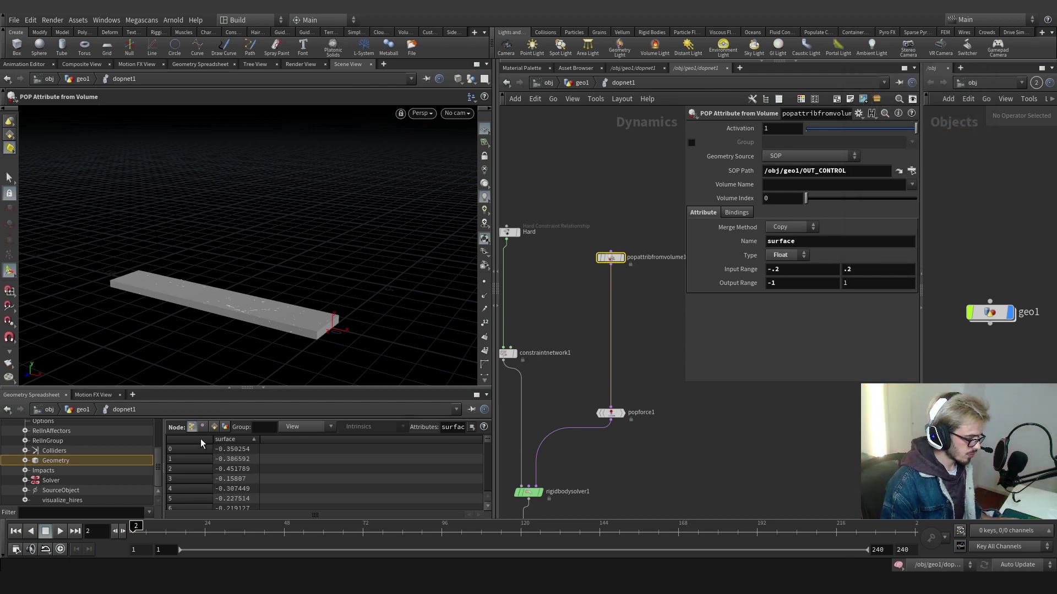
- Add a POP Group node on the wire between popattribfromvolume1 and popforce1
click(655, 290)
key(Tab)
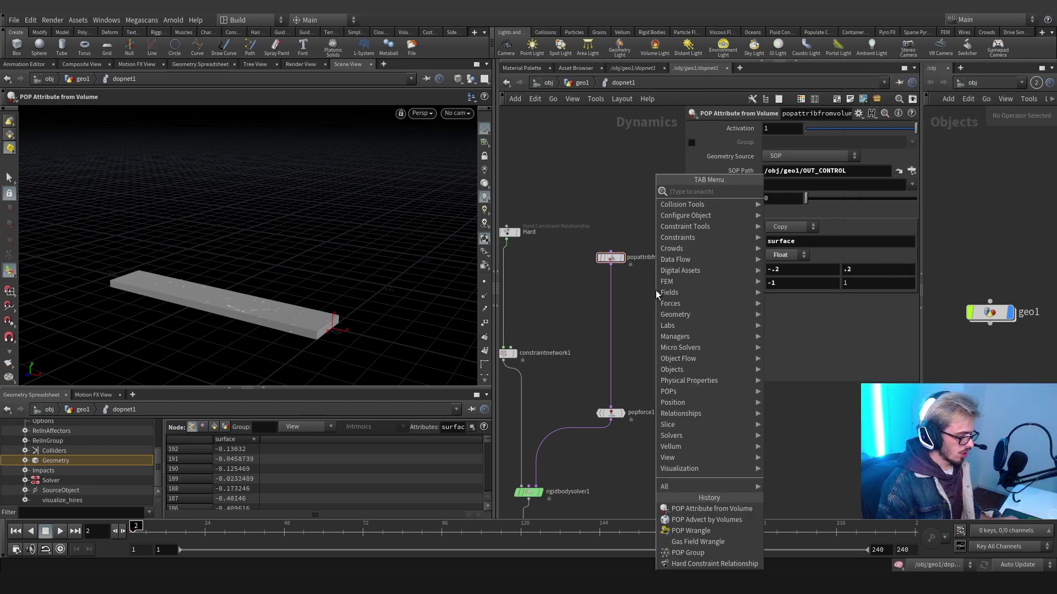
text(group)
key(Down)
key(Down)
key(Down)
key(Down)
key(Return)
click(655, 290)
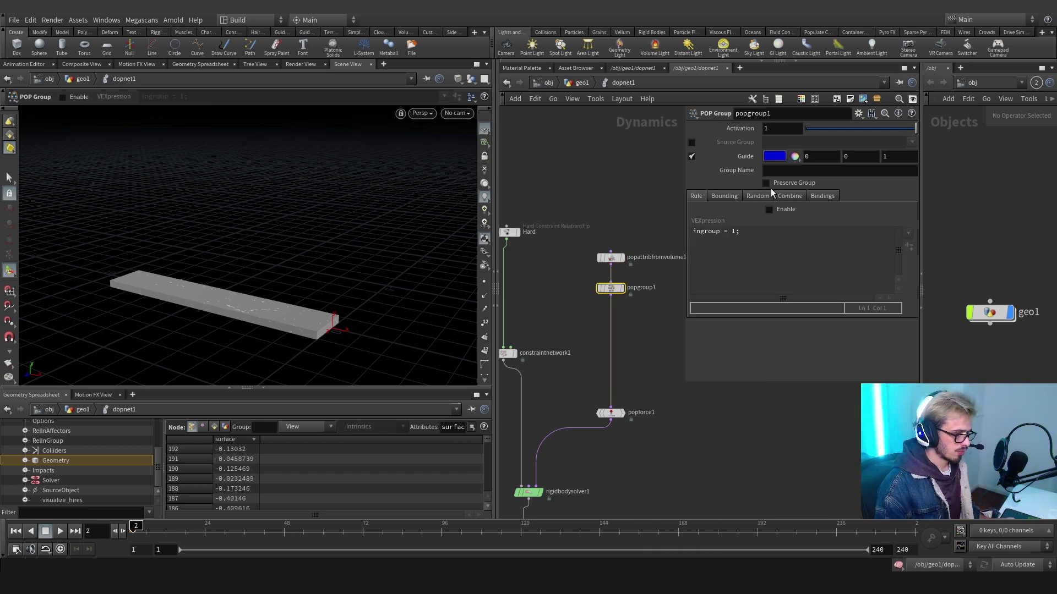
- Name the POP group insurface and enable its rule with the expression ingroup = (f@suface<chf('offset'));
click(774, 172)
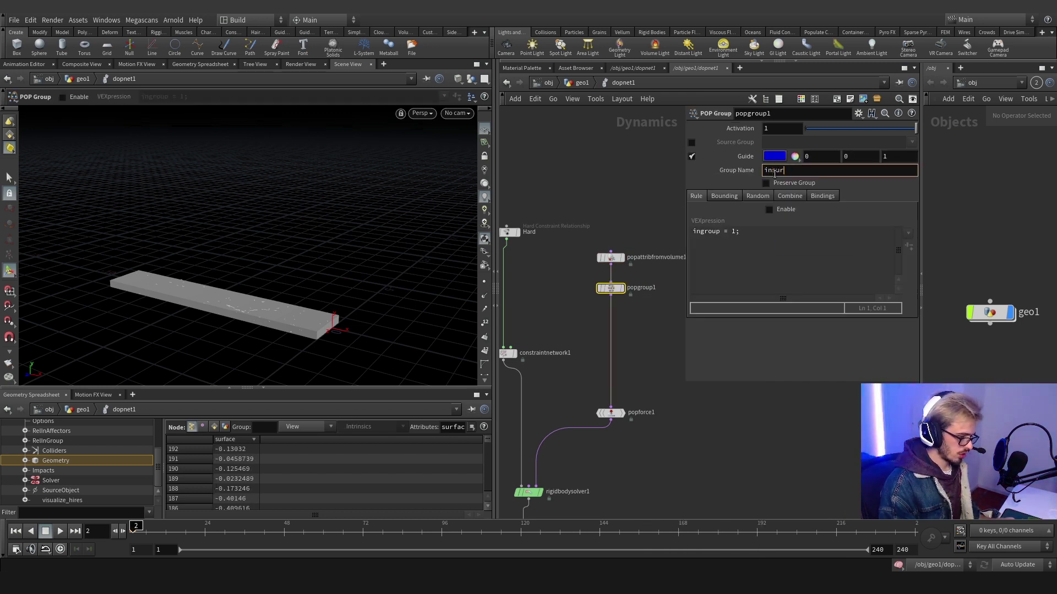
click(769, 210)
double_click(733, 232)
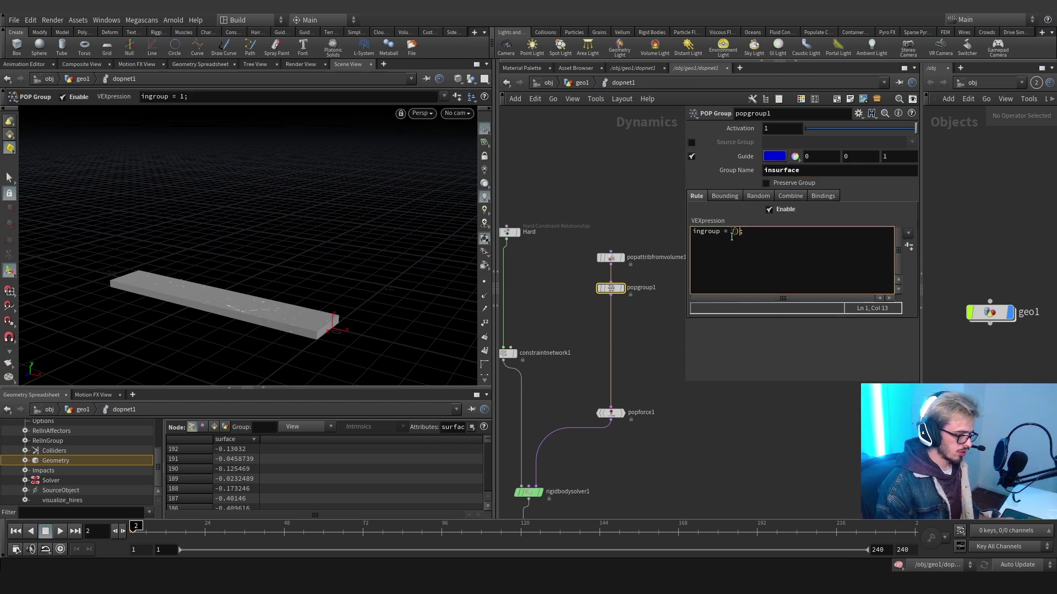
key(Left)
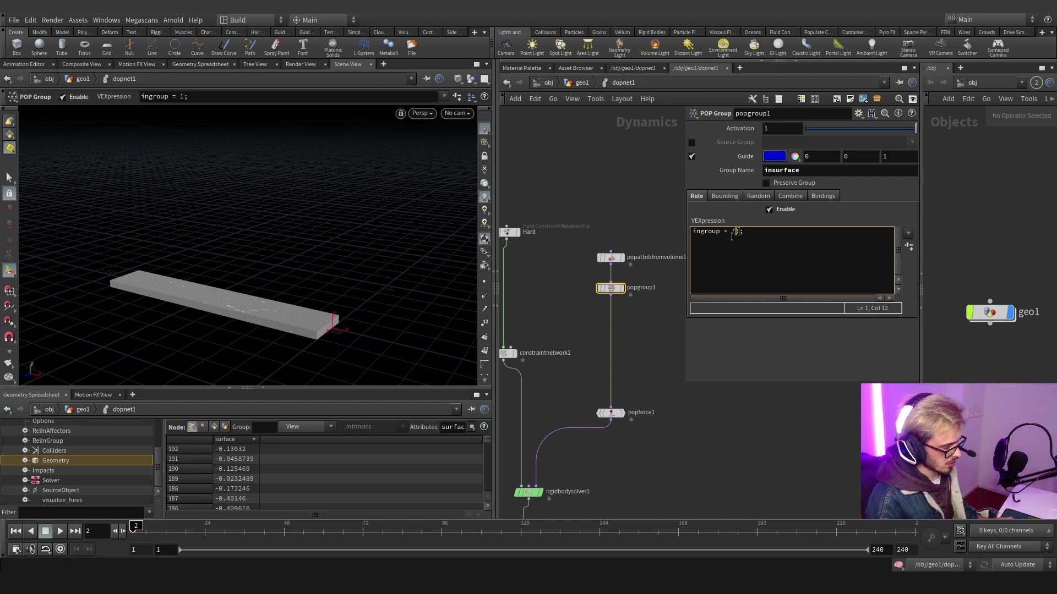
text(f@)
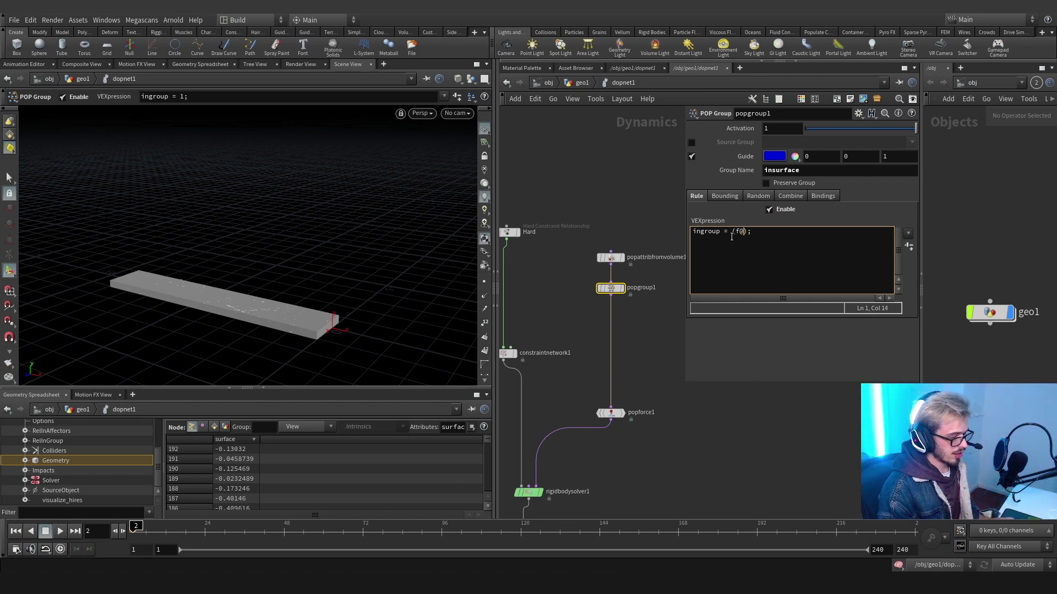
text(surca)
text(ce)
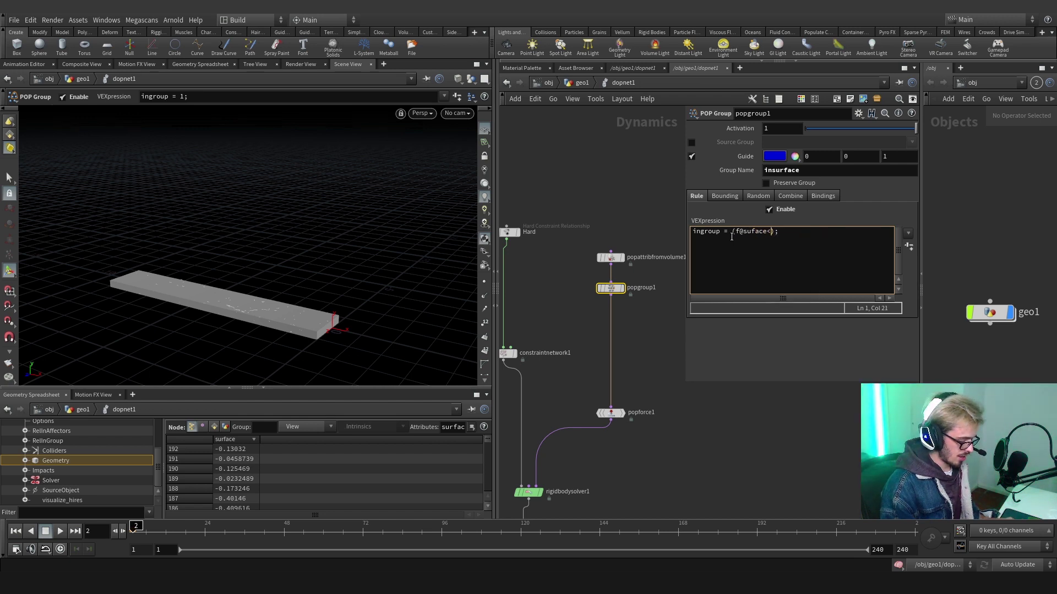
text(<chf('offset)
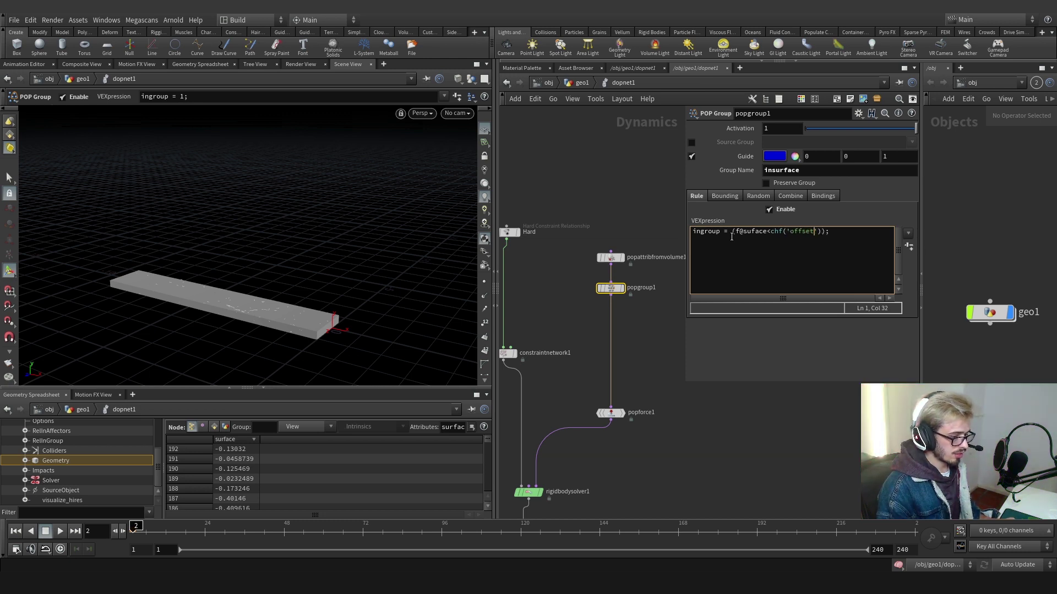
- Create the Offset parameter from the group's expression and set it to 1
click(908, 246)
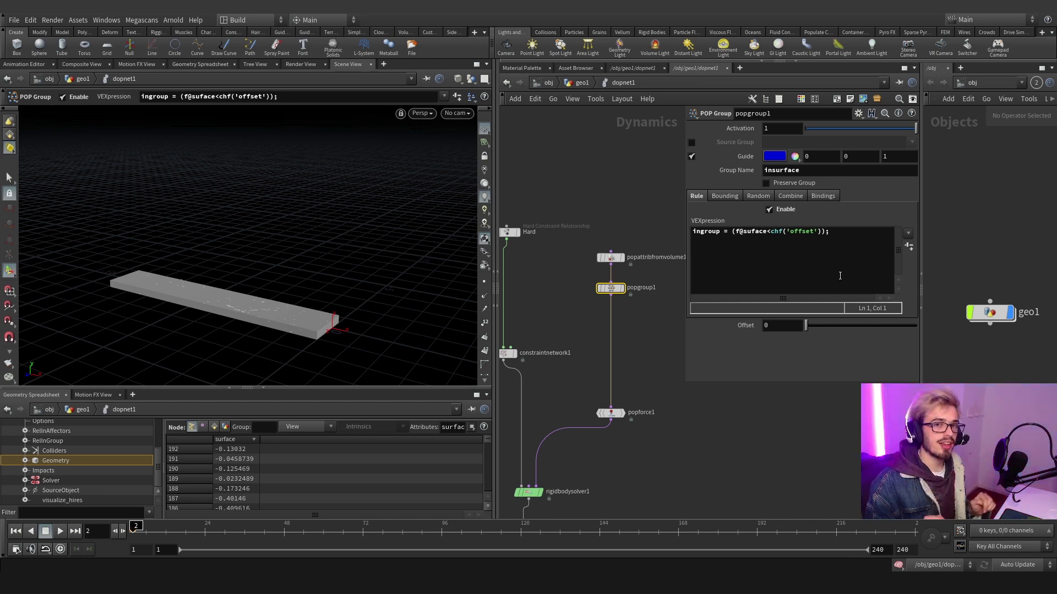
click(782, 326)
text(1)
key(Return)
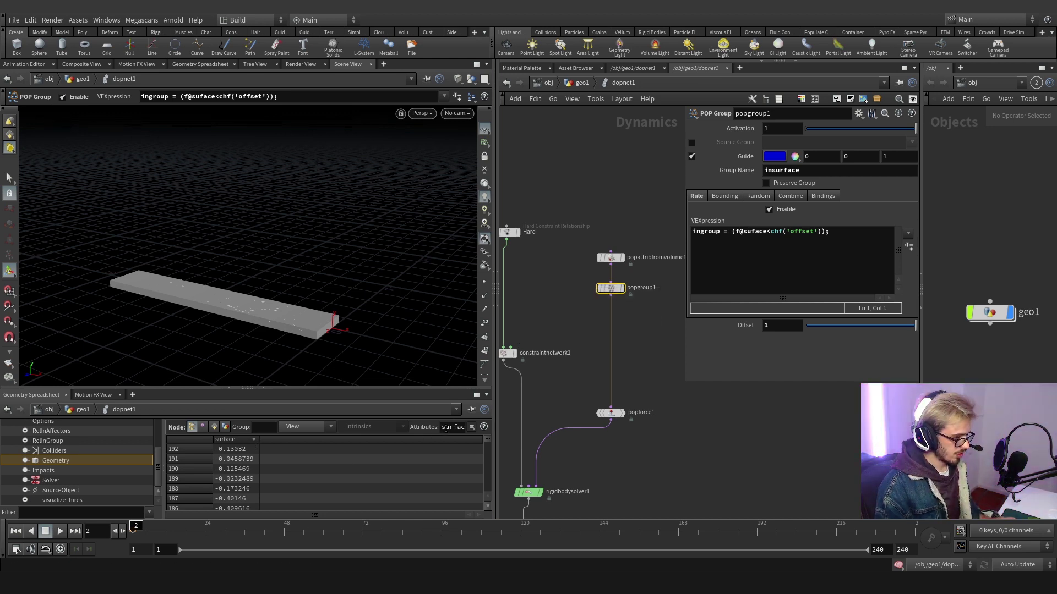
key(Tab)
text(wr)
key(Return)
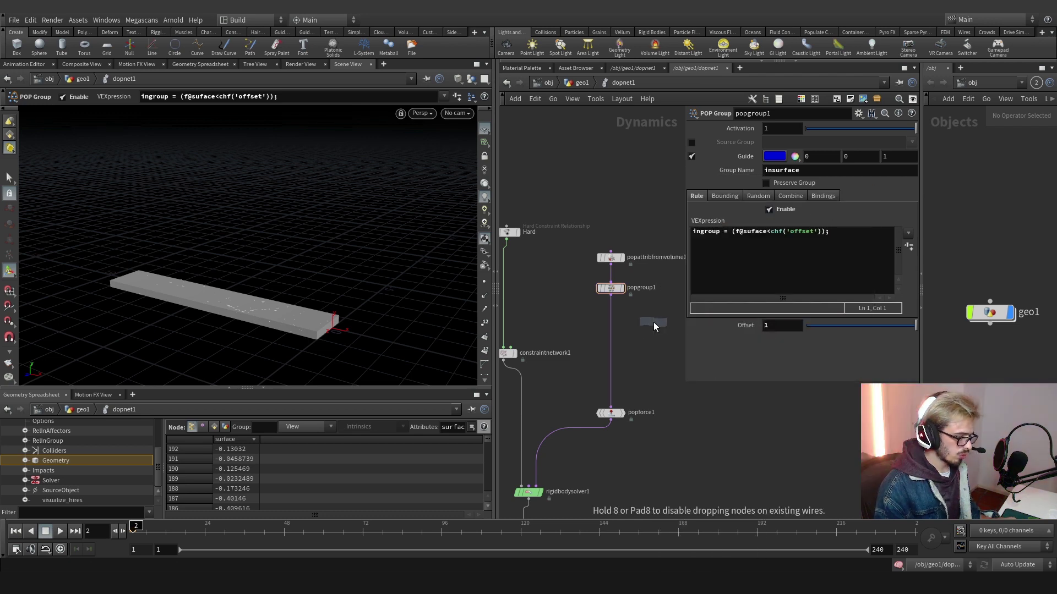
click(652, 322)
key(Delete)
- Add a POP Wrangle node on the wire between popgroup1 and popforce1
key(Tab)
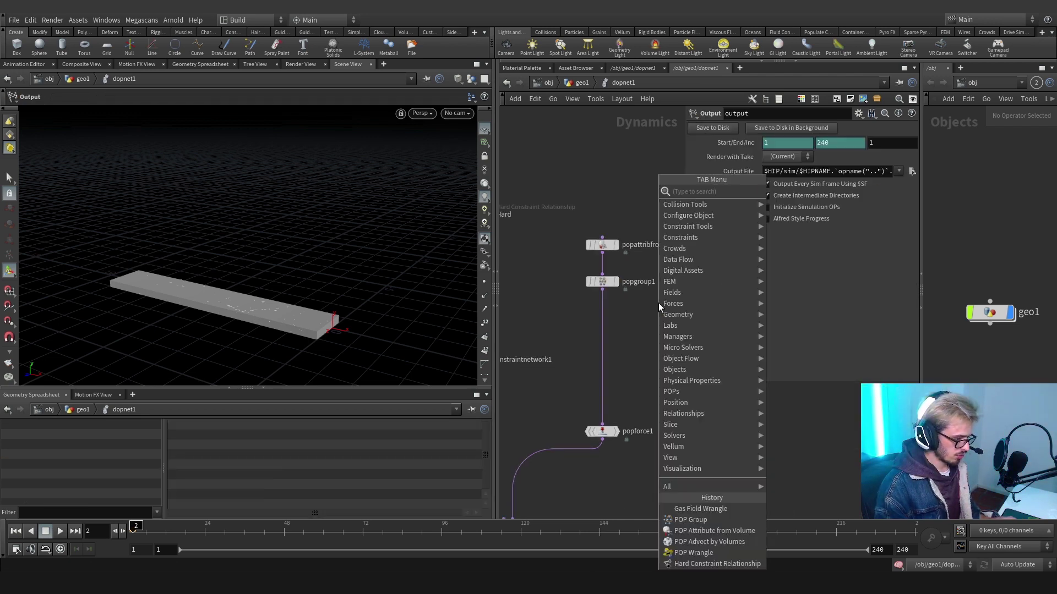
text(output)
key(Return)
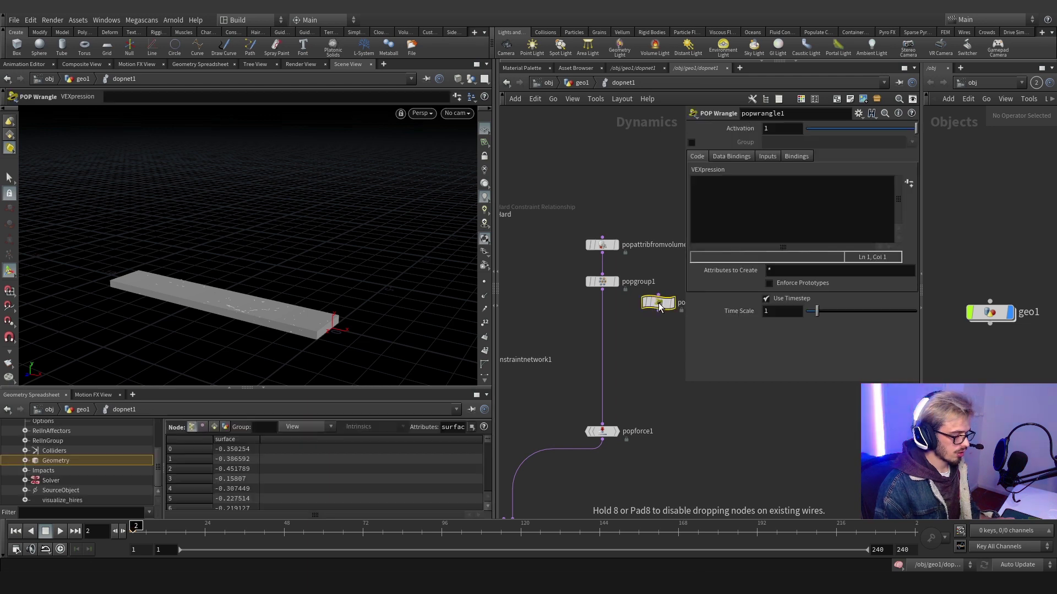
click(611, 317)
click(692, 143)
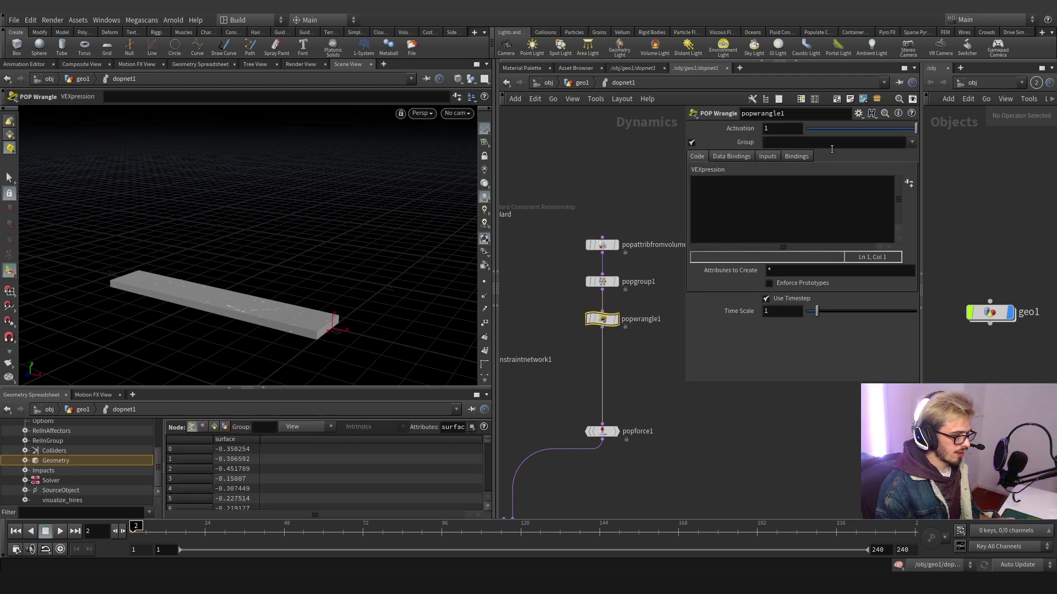
click(807, 200)
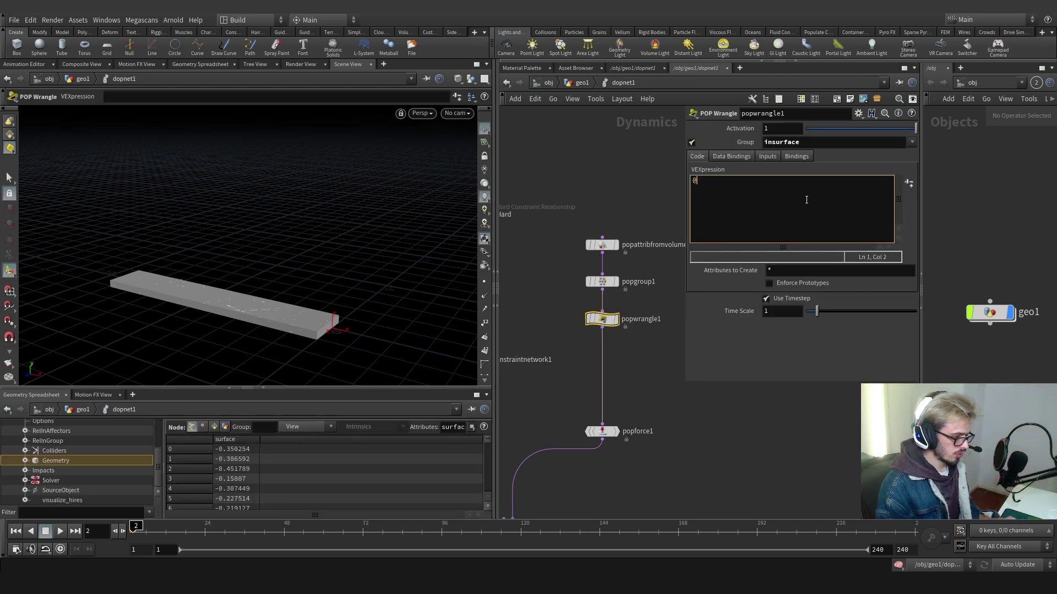
text(@out = )
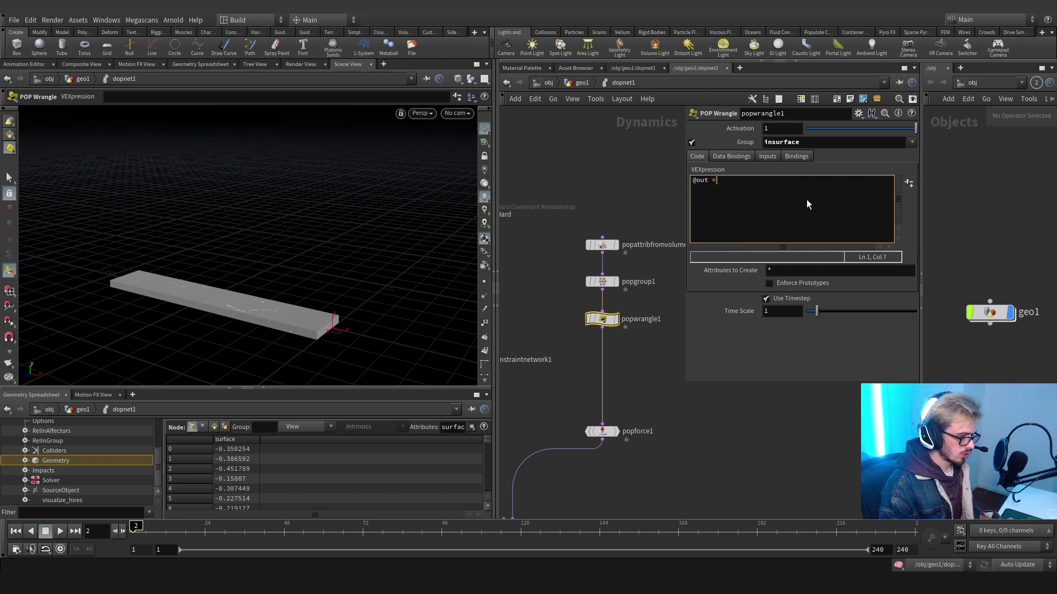
text(0)
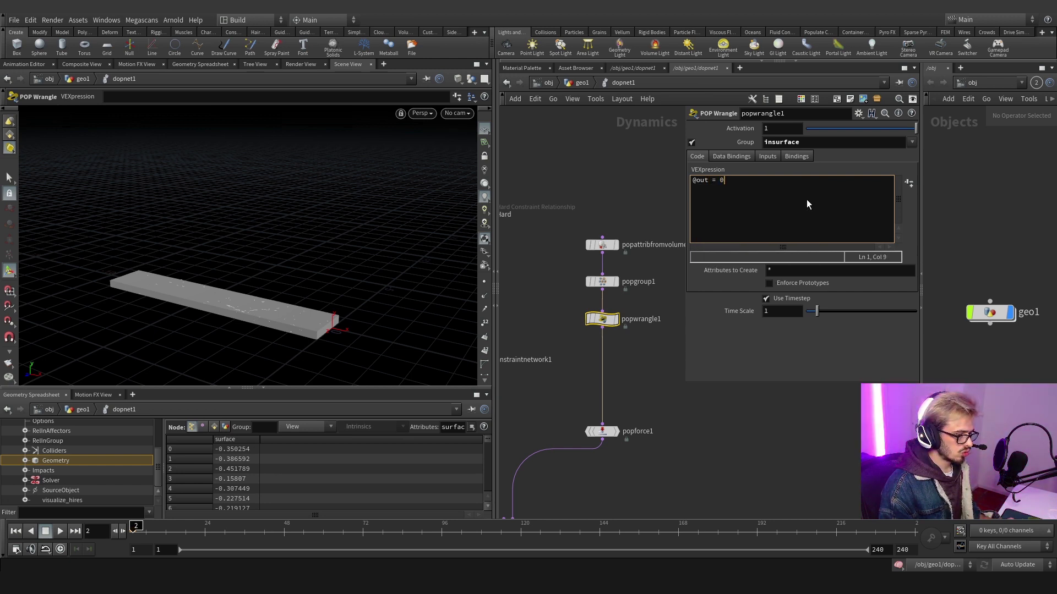
key(BackSpace)
text(1;)
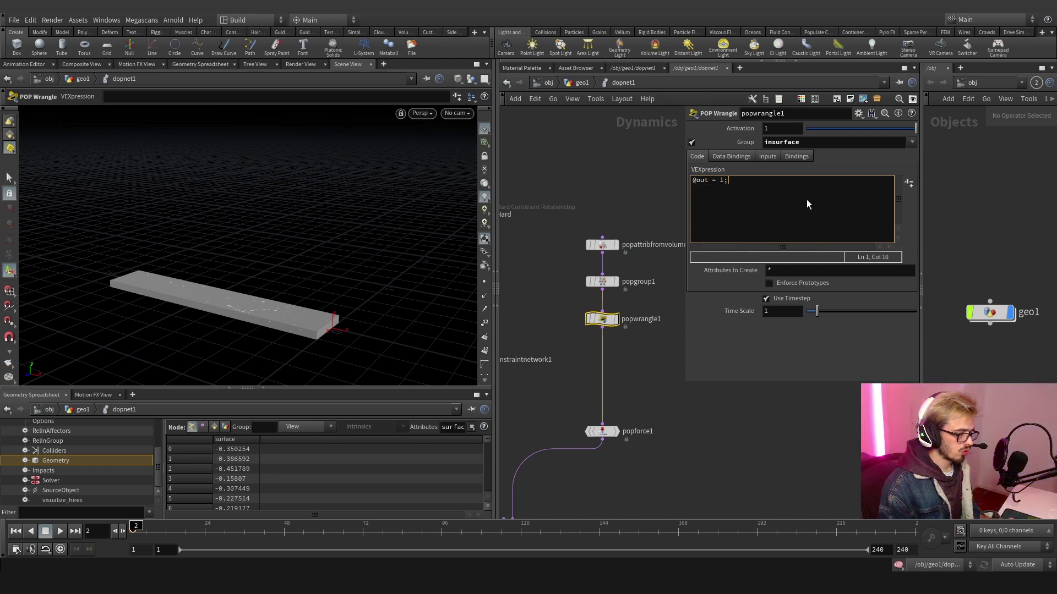
- Invert the POP Wrangle's group selection by changing it to !insurface
click(764, 143)
text(!)
click(772, 197)
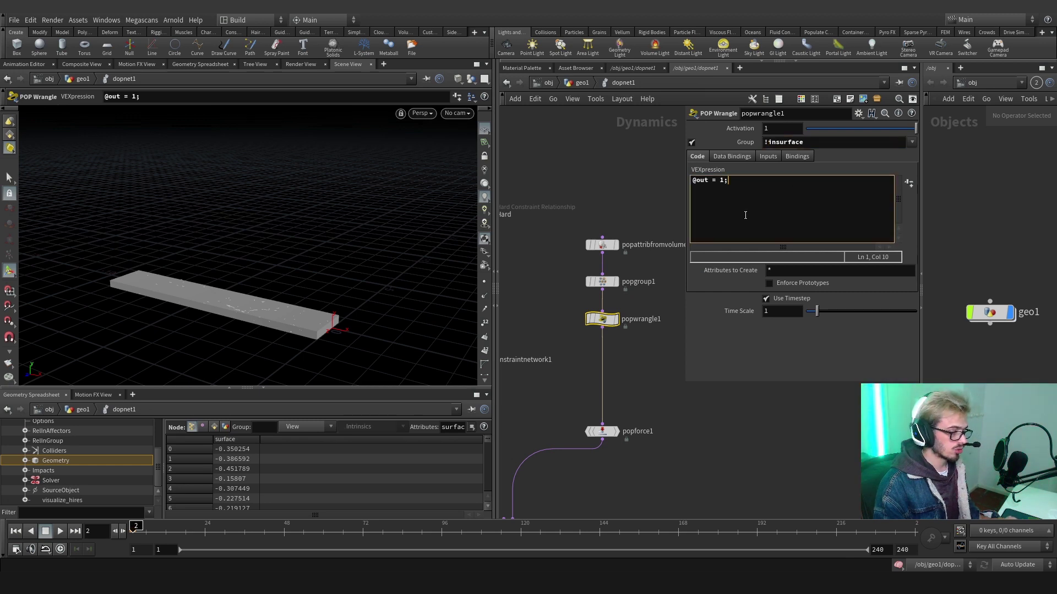
click(637, 360)
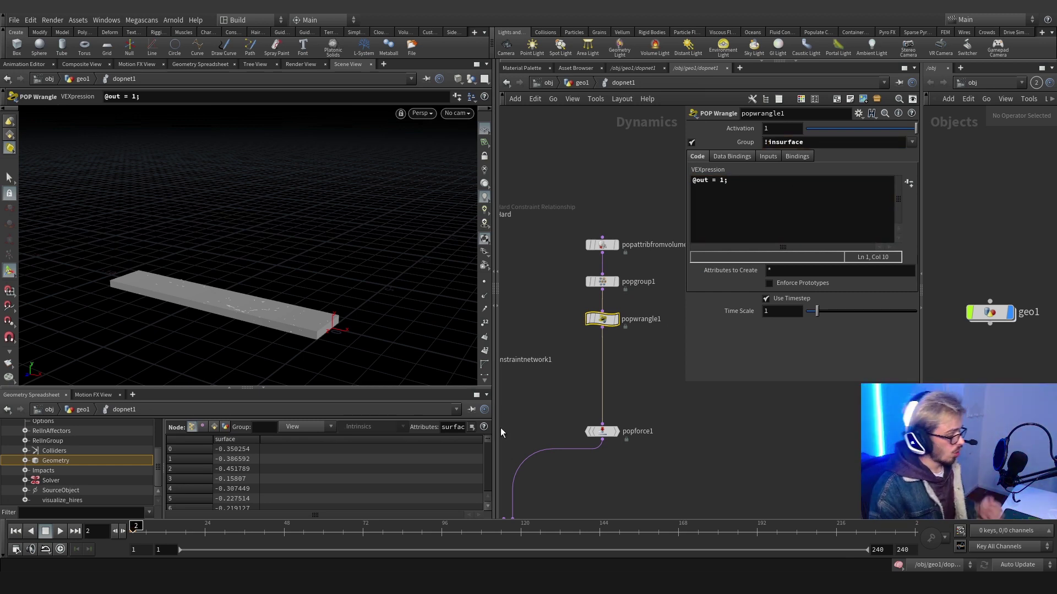
- Filter the geometry spreadsheet to the out and surface attributes and play the simulation to check their values
click(441, 430)
text(out su)
click(125, 534)
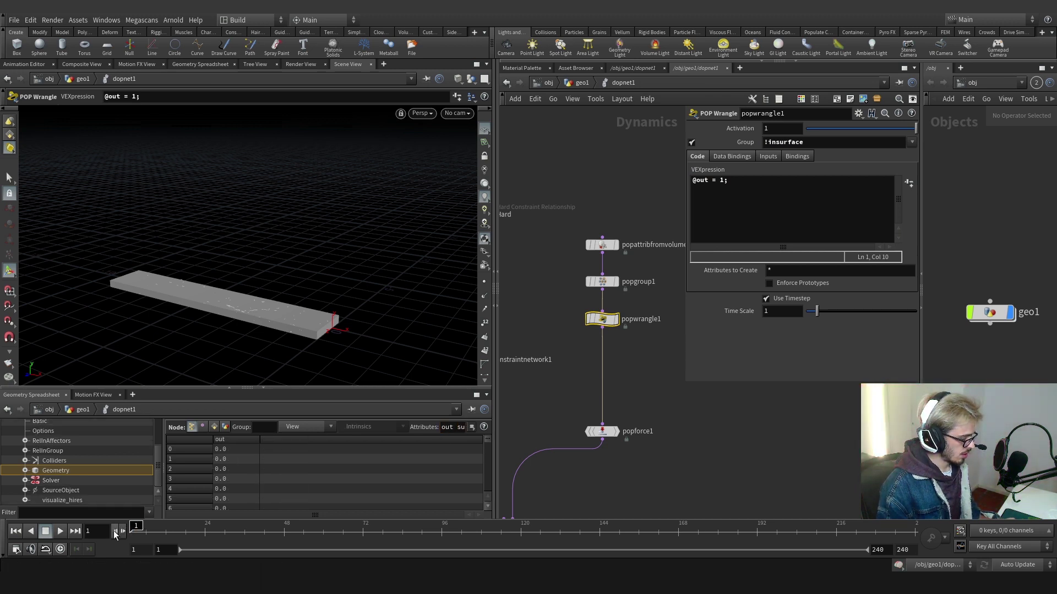
click(60, 532)
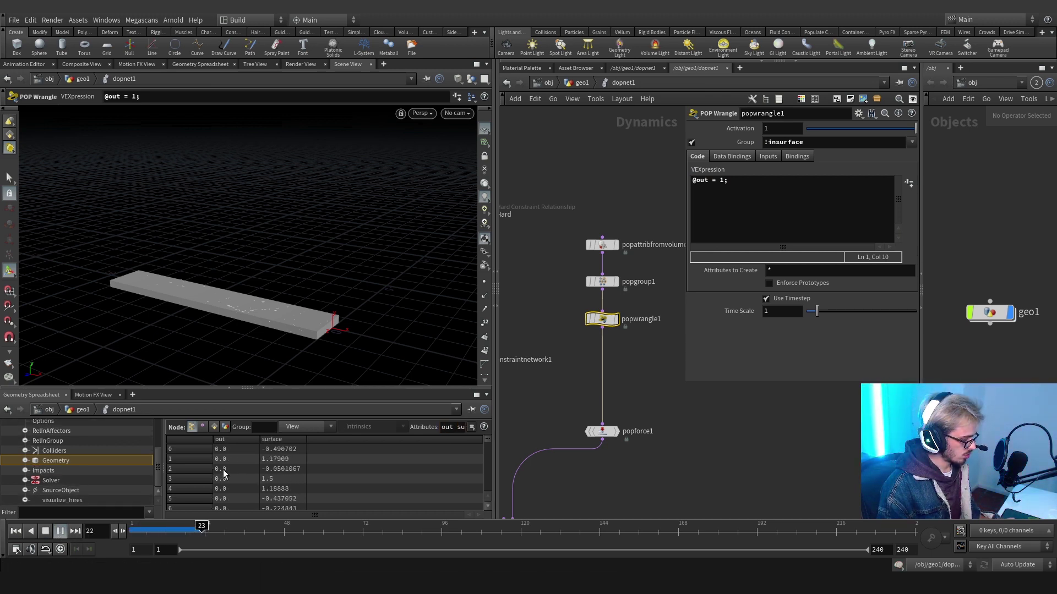
click(227, 528)
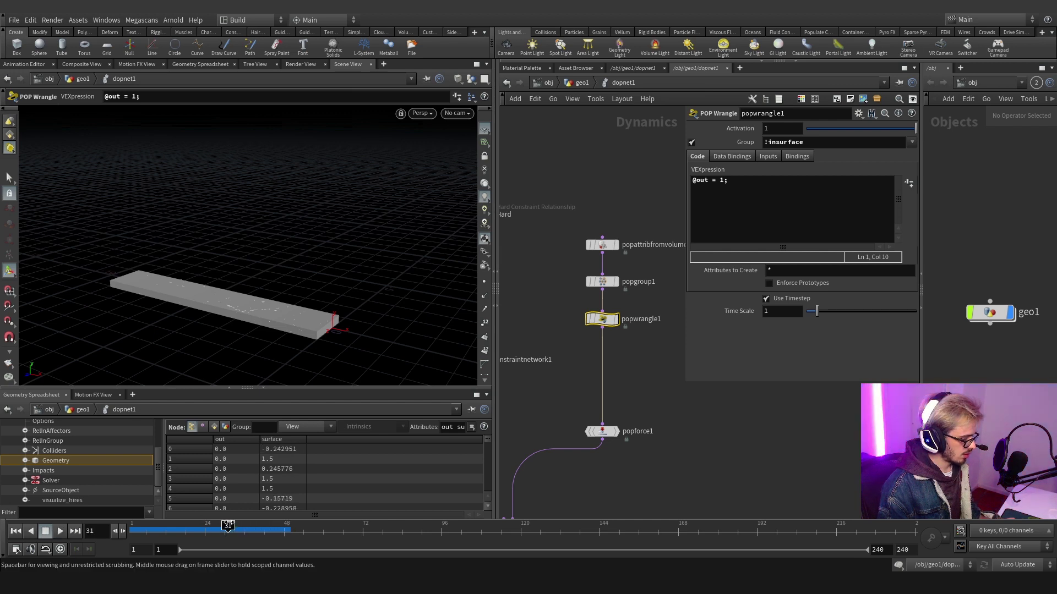
- Check the popgroup1 expression, scrub the simulation from the start, and sort the spreadsheet by the out attribute
click(601, 281)
click(750, 242)
text(r)
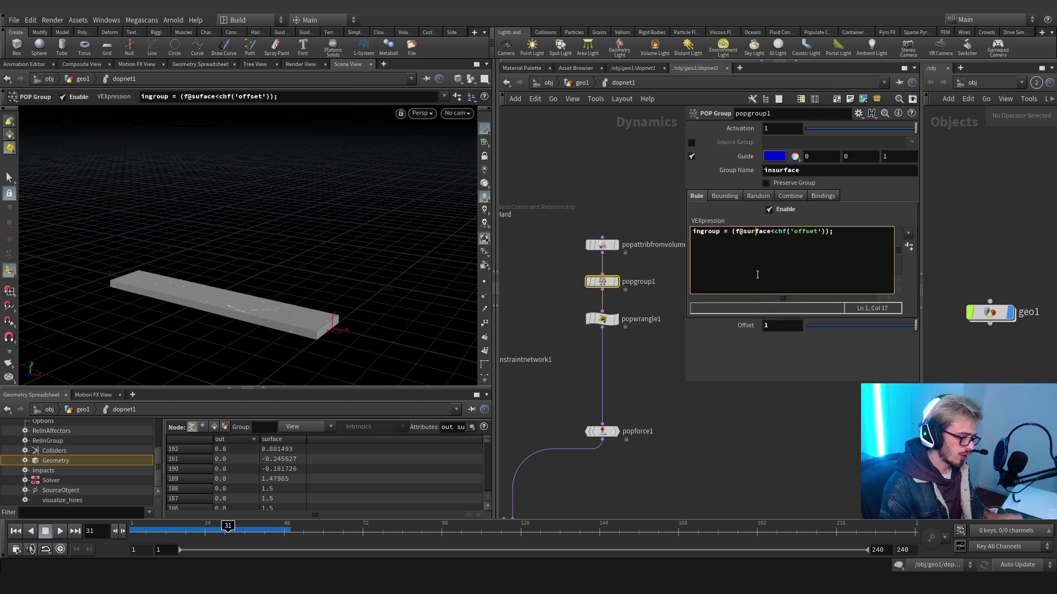
drag(195, 527, 91, 545)
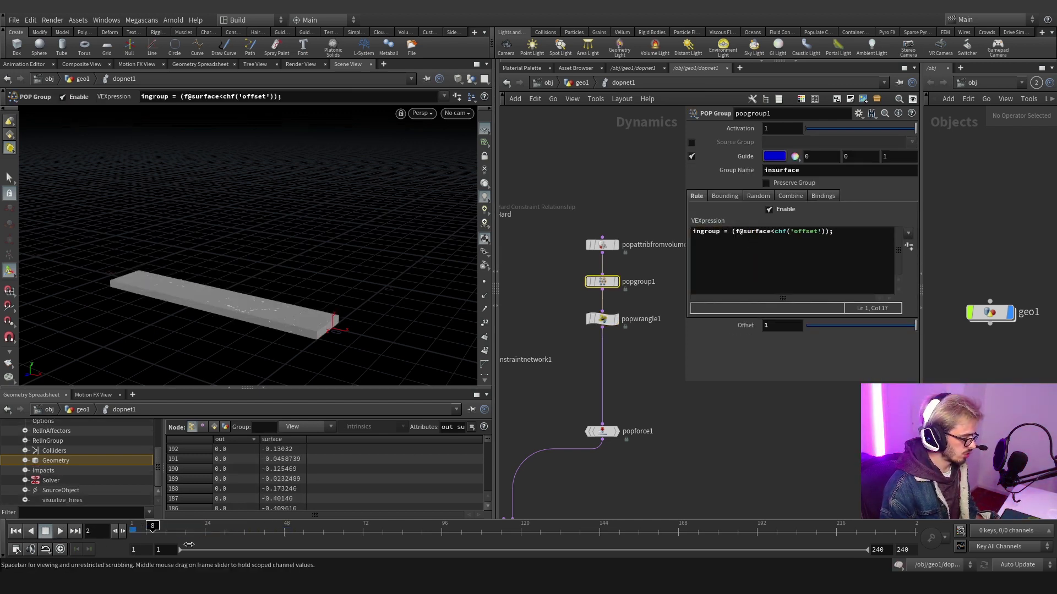
click(218, 528)
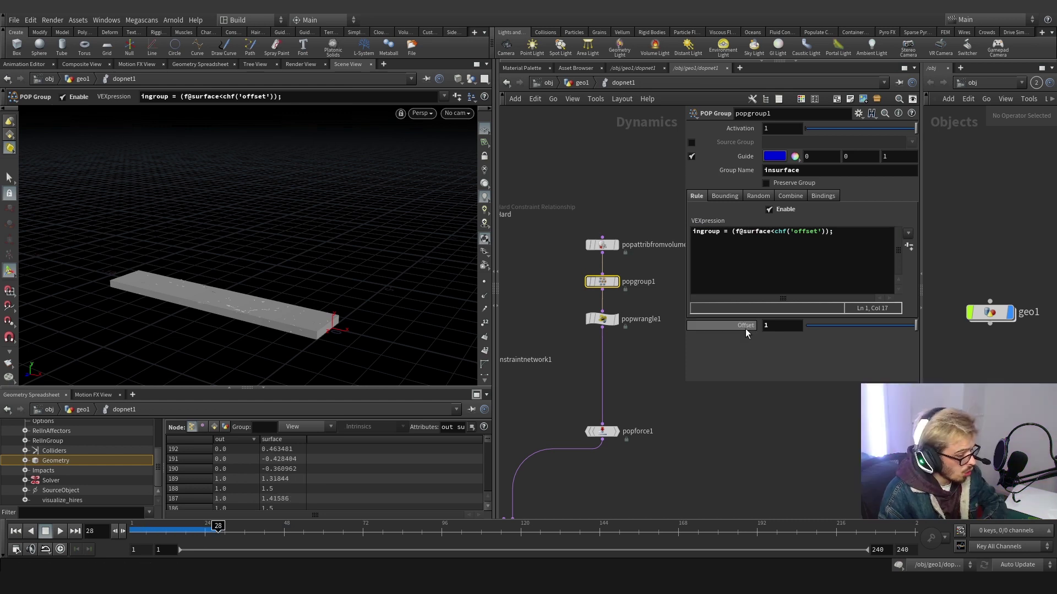
click(242, 440)
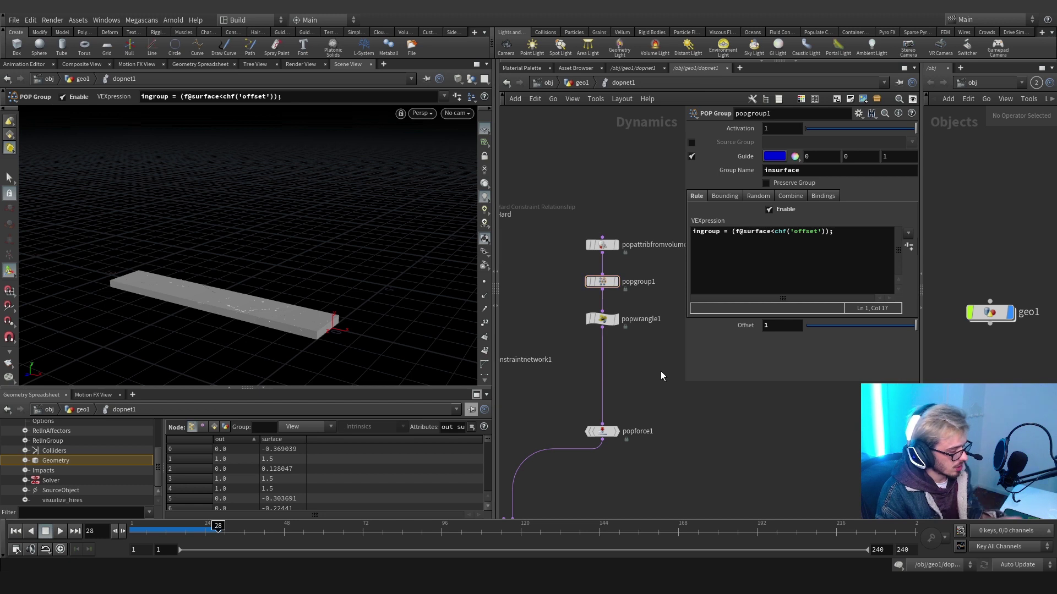
- Add a POP Advect by Volumes node on the wire between popwrangle1 and popforce1
key(Tab)
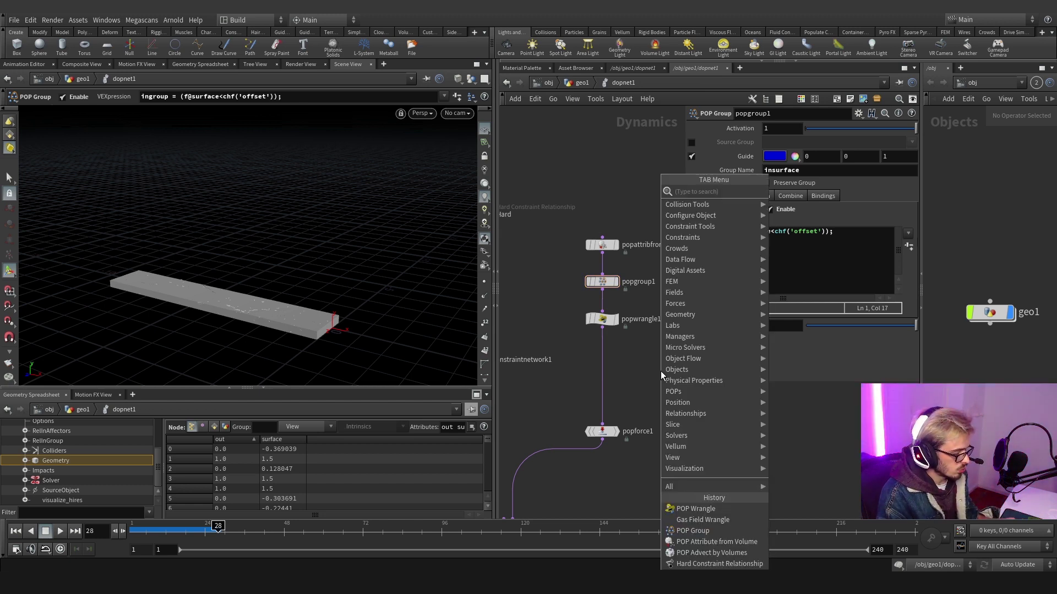
text(a)
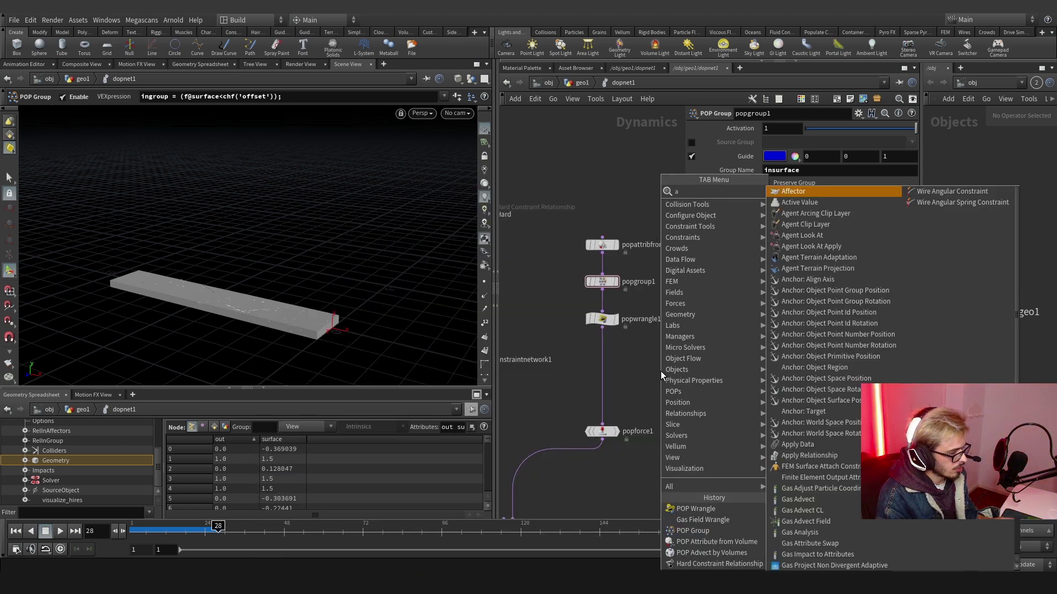
text(dve)
key(Down)
key(Down)
key(Down)
key(Down)
key(Up)
key(Return)
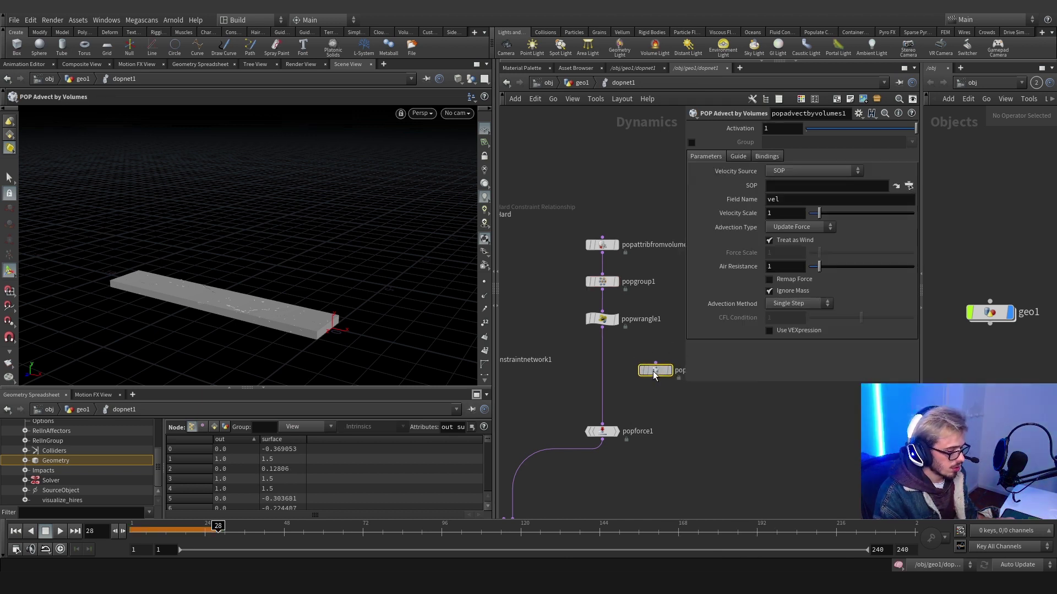
click(602, 356)
- Set the POP Advect by Volumes SOP path to /obj/geo1/OUT_V and its Field Name to v
click(909, 186)
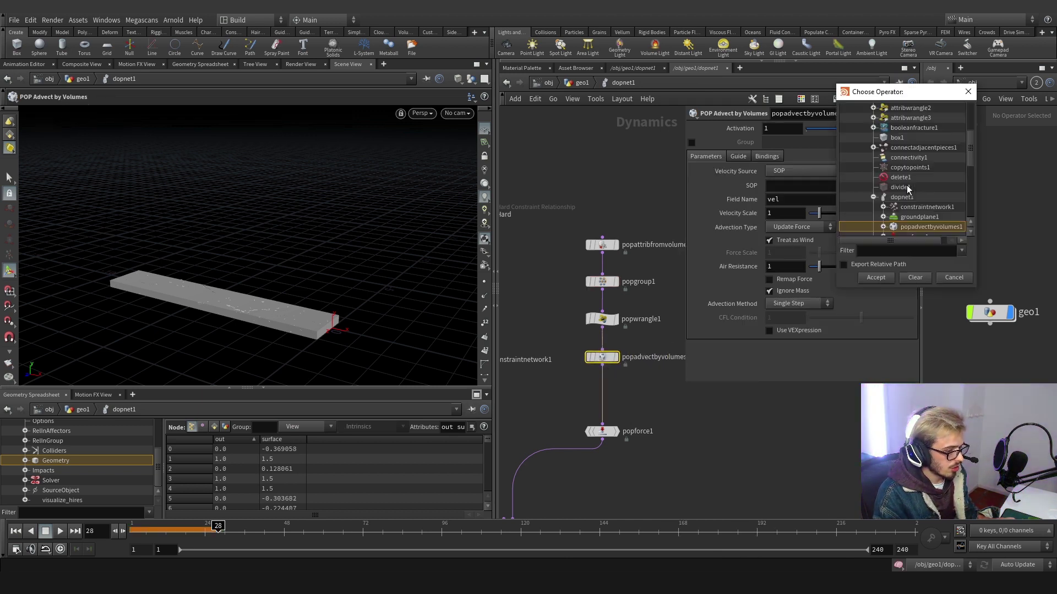
scroll(905, 176, up, 3)
click(899, 167)
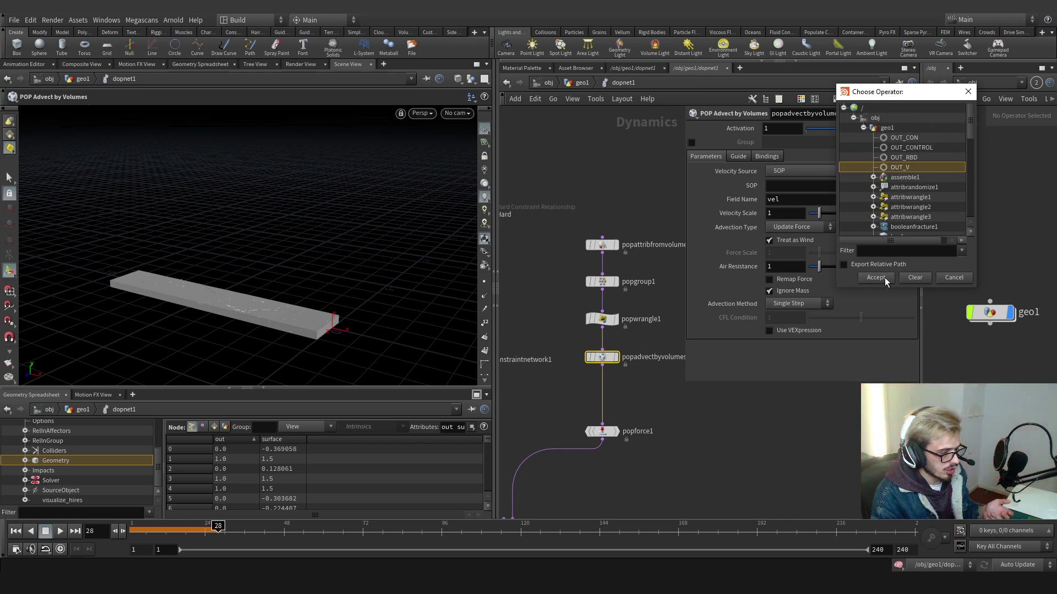
click(875, 278)
text(v)
- Switch the Advection Type to Update Velocity and set the Velocity Blend to 1
click(801, 227)
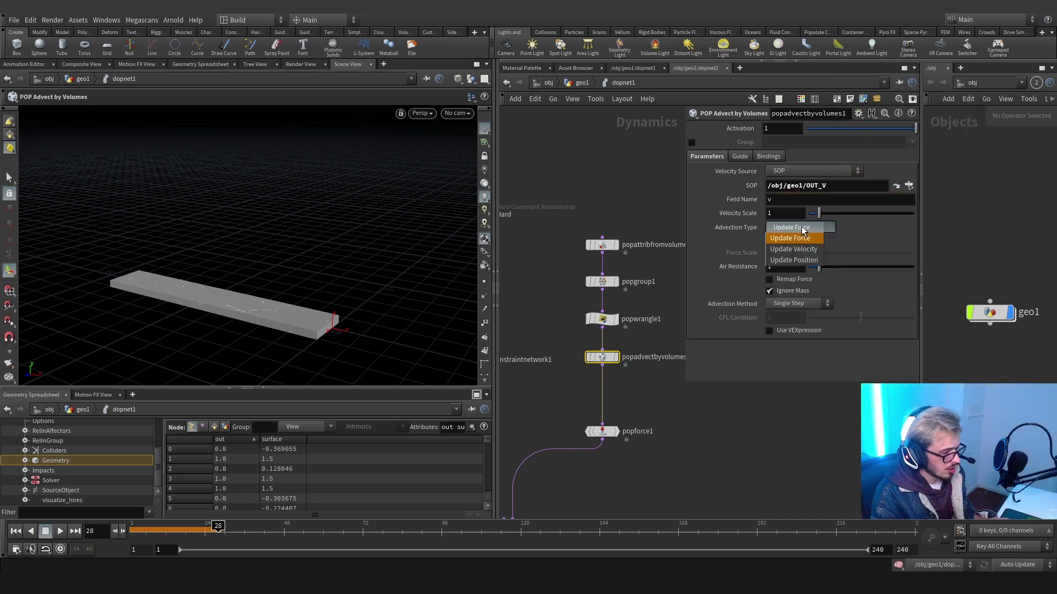
click(801, 239)
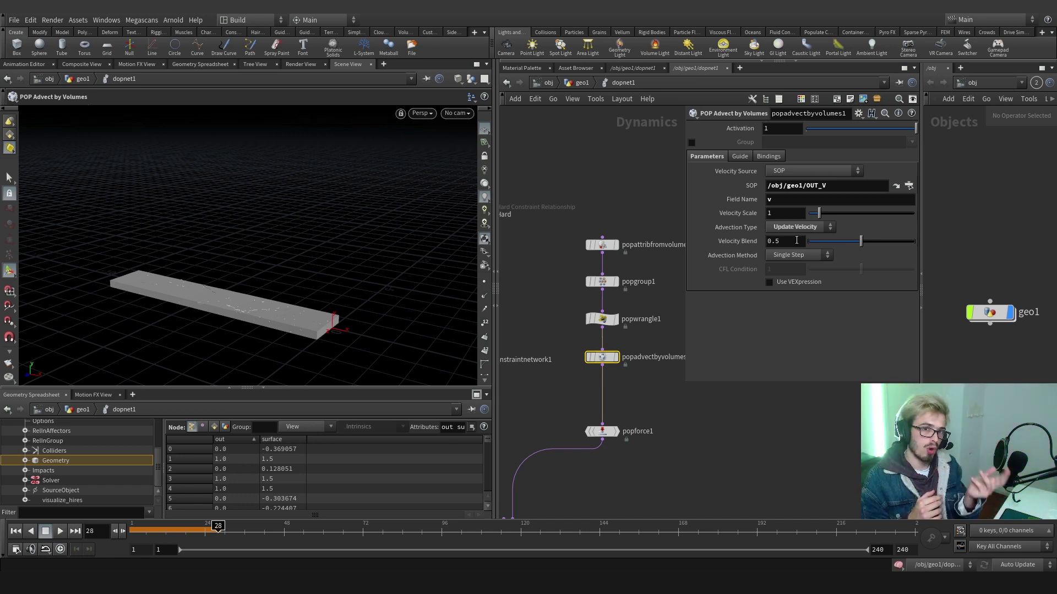
double_click(797, 241)
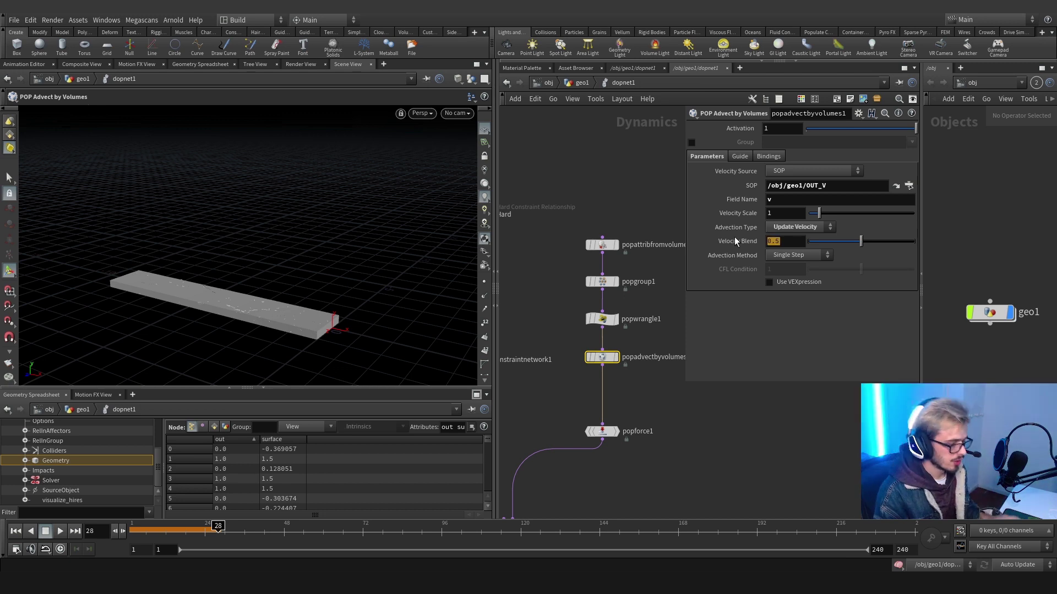
text(1)
key(Return)
click(691, 143)
click(771, 142)
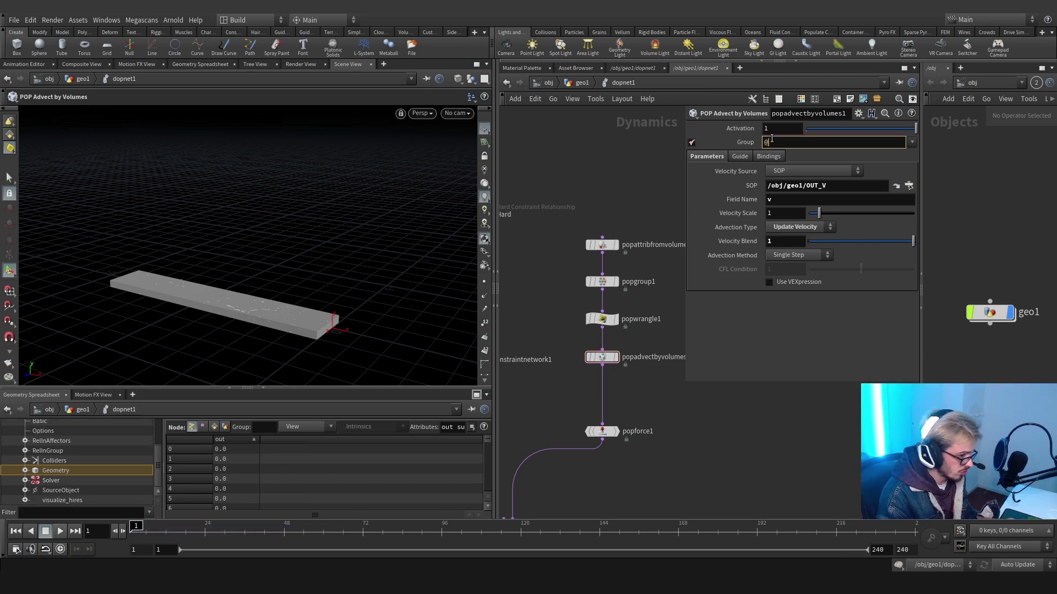
text(@out)
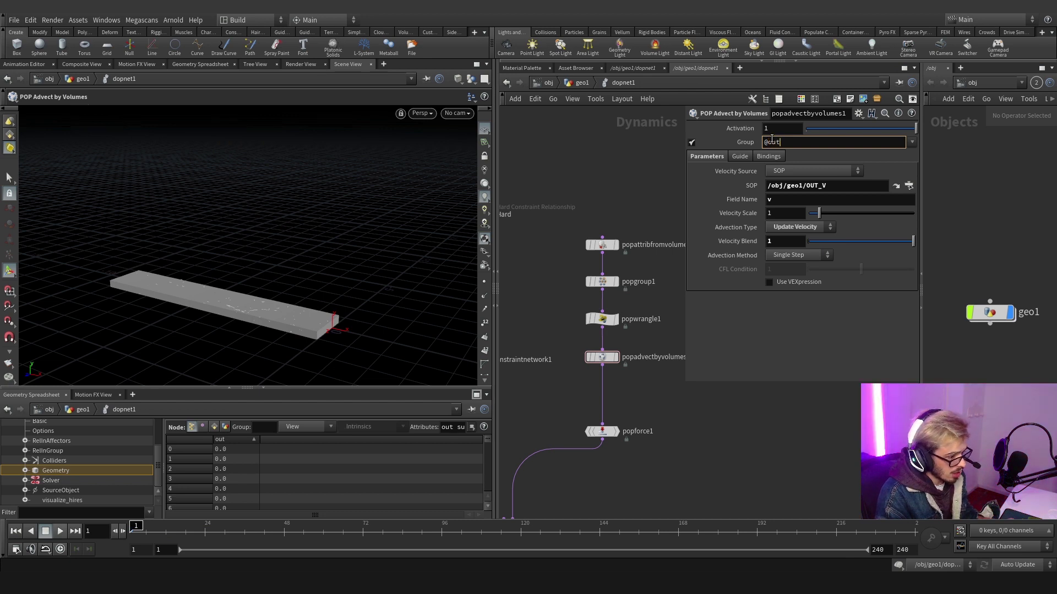
text(=0)
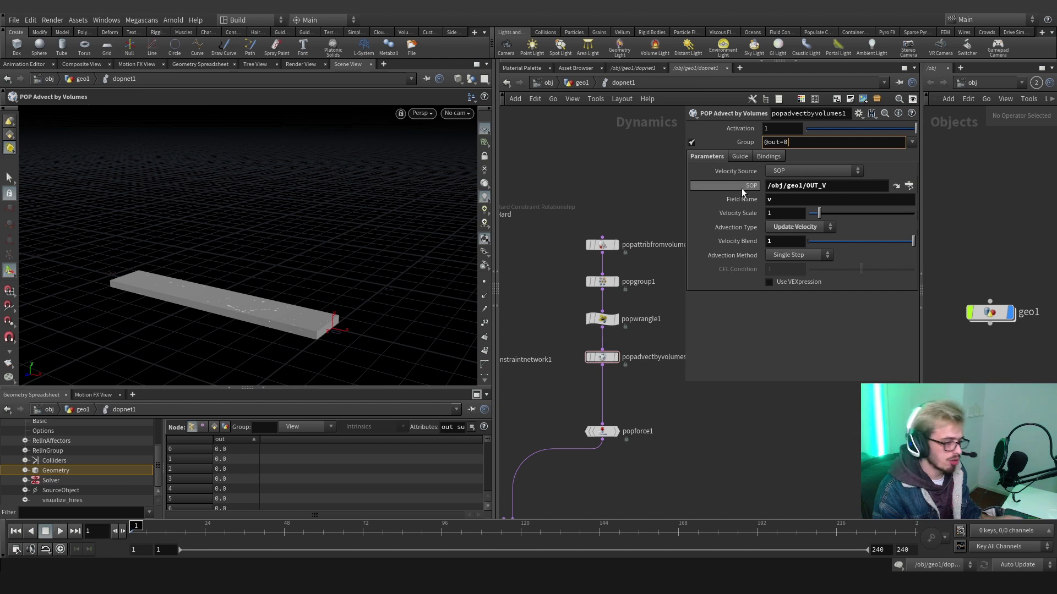
key(Return)
drag(652, 382, 575, 353)
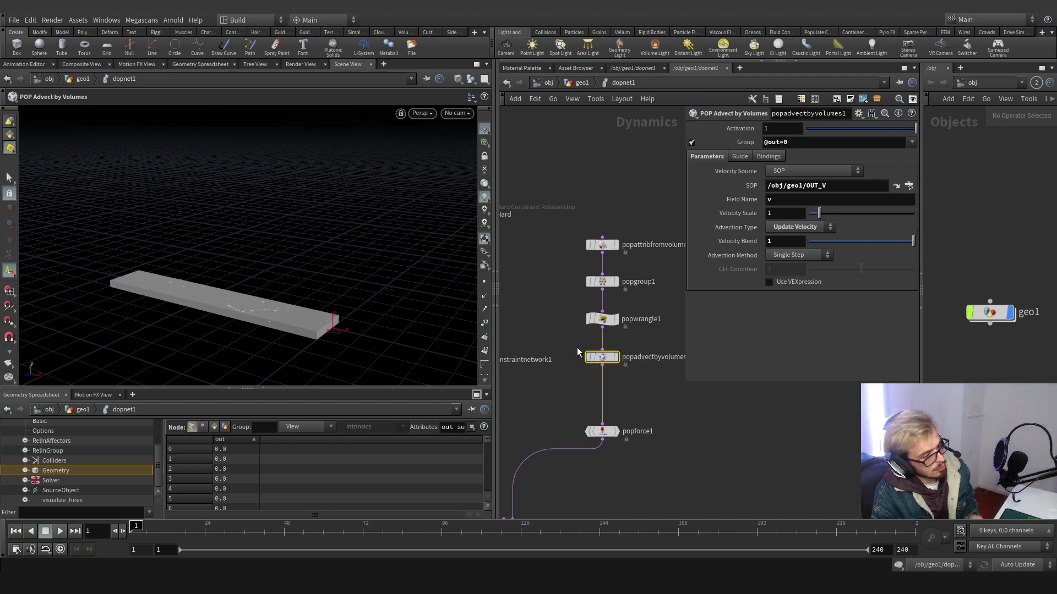
click(654, 404)
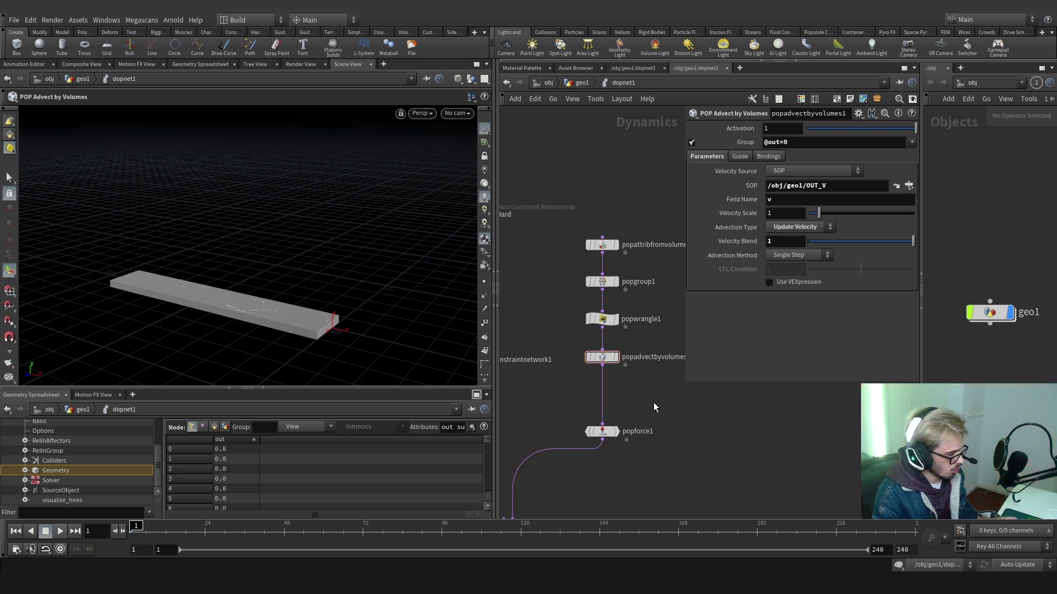
- Review the keyframed vdbreshapesdf1 offset in the geo1 network and return to dopnet1
click(578, 84)
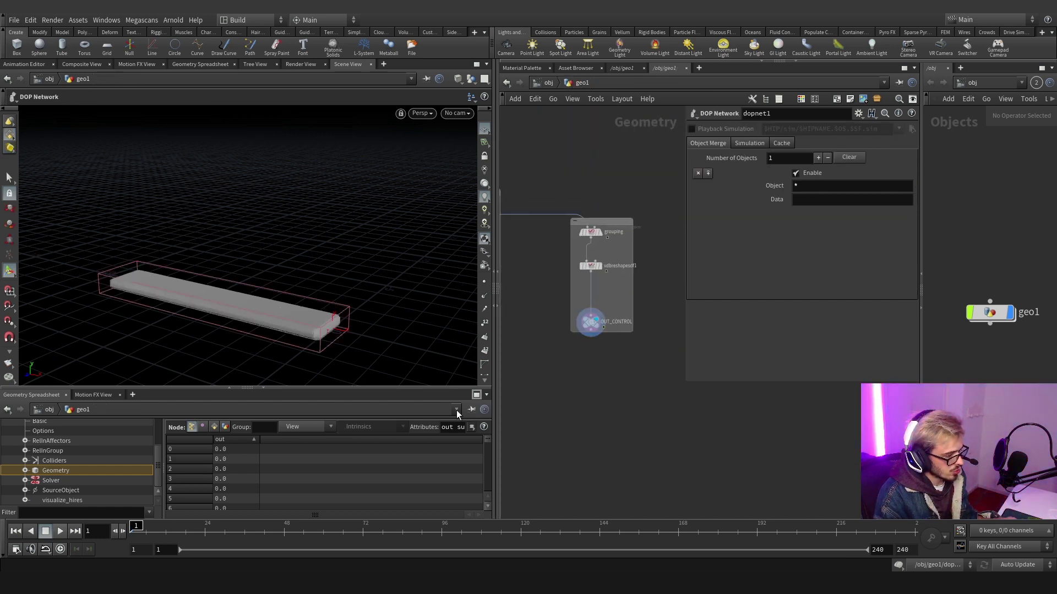
click(591, 265)
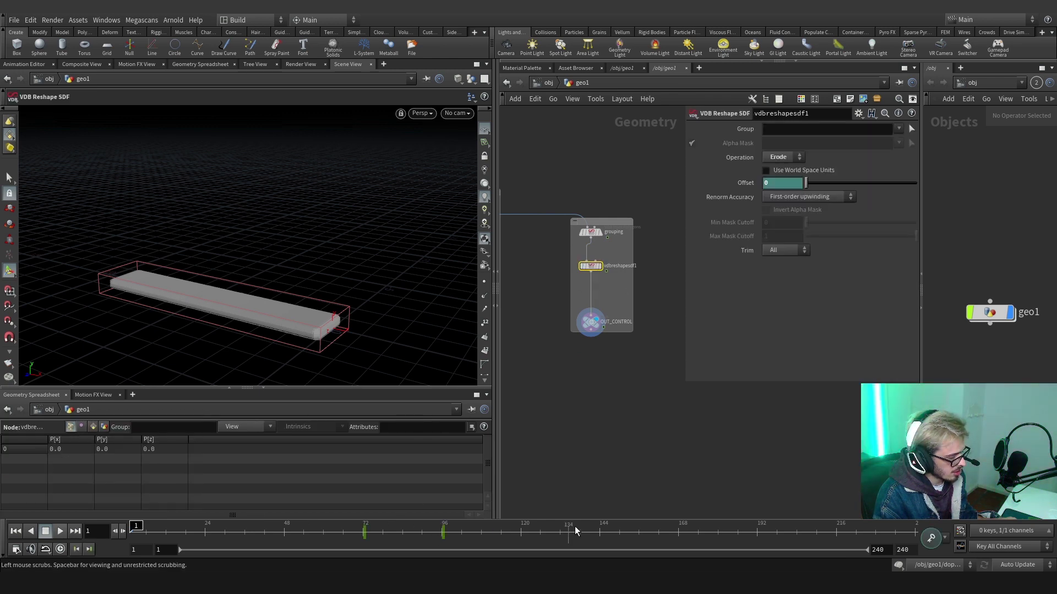
scroll(588, 441, down, 5)
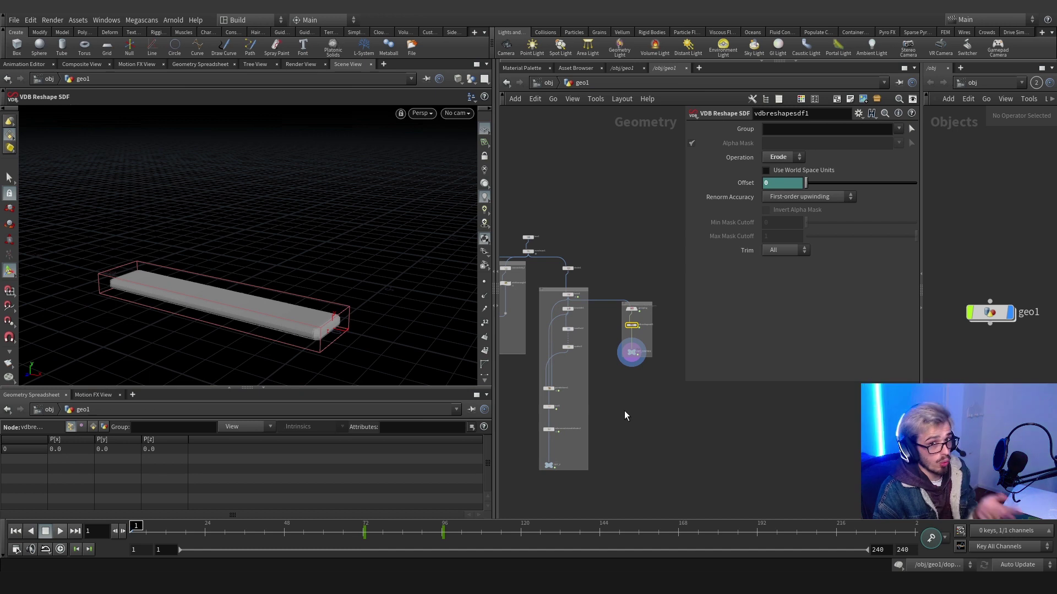
scroll(583, 417, up, 5)
double_click(552, 370)
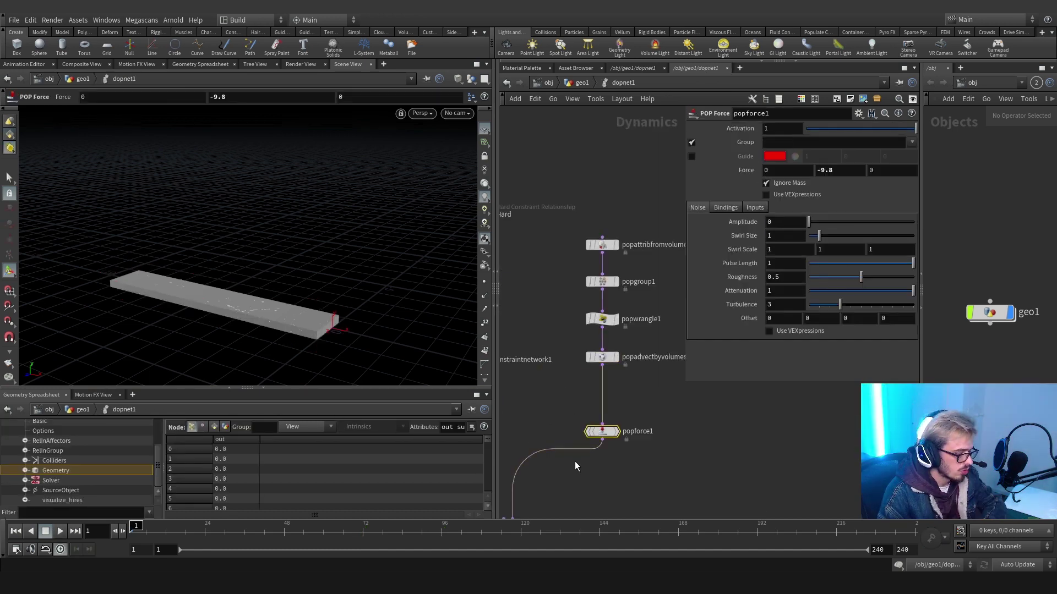
- Bypass popforce1 and scrub through the simulation to examine the volume advection without it
click(588, 431)
click(602, 357)
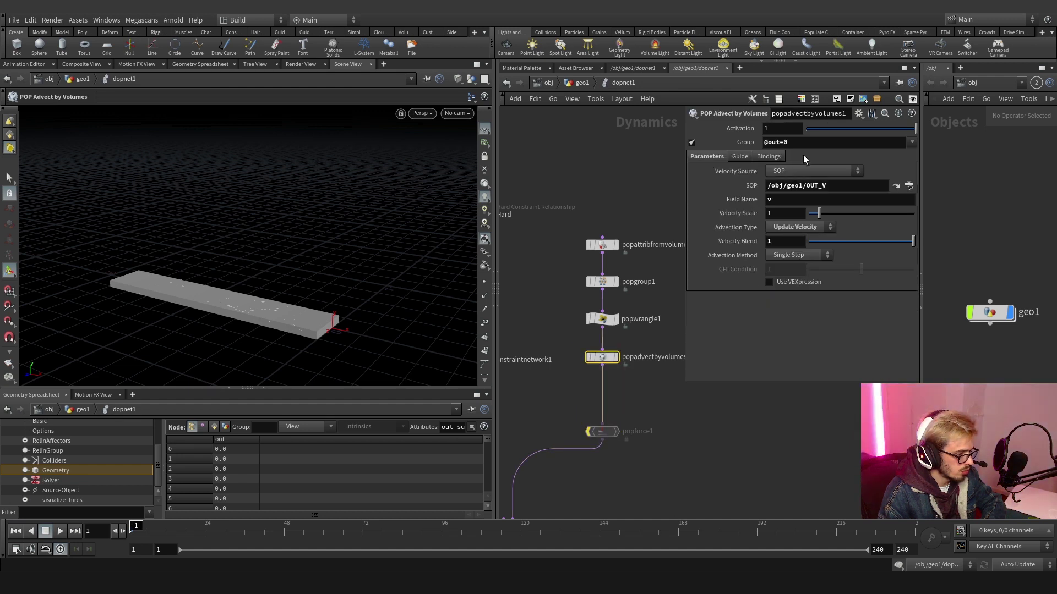
mouse_move(444, 527)
mouse_down()
mouse_move(316, 527)
mouse_move(478, 528)
mouse_move(226, 527)
mouse_move(509, 527)
mouse_move(270, 527)
mouse_up()
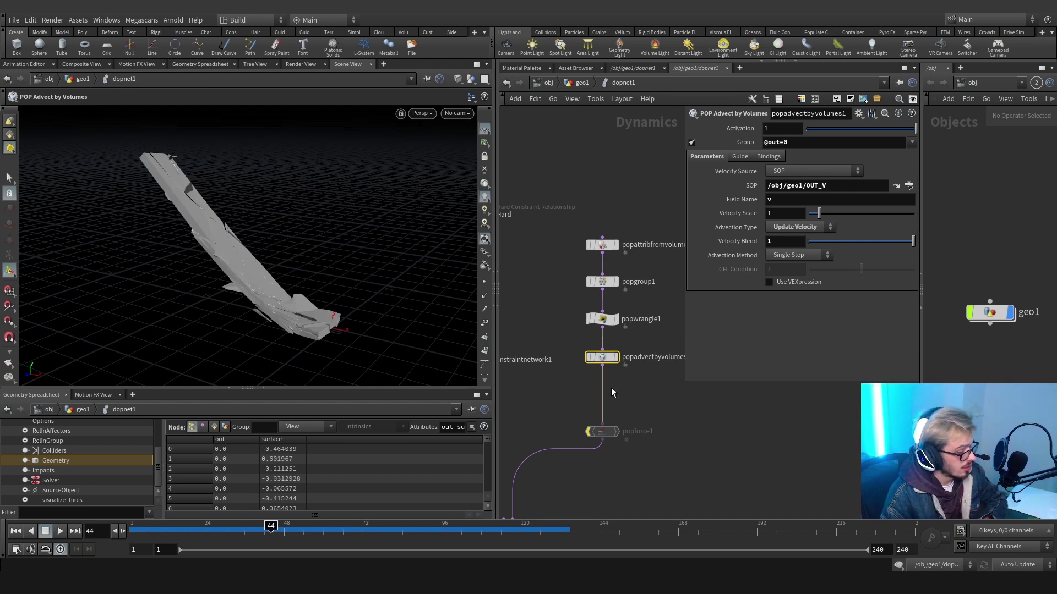
drag(403, 528, 220, 506)
- Reactivate popforce1 and play the simulation from frame 1 to examine the force's effect
click(600, 432)
click(582, 411)
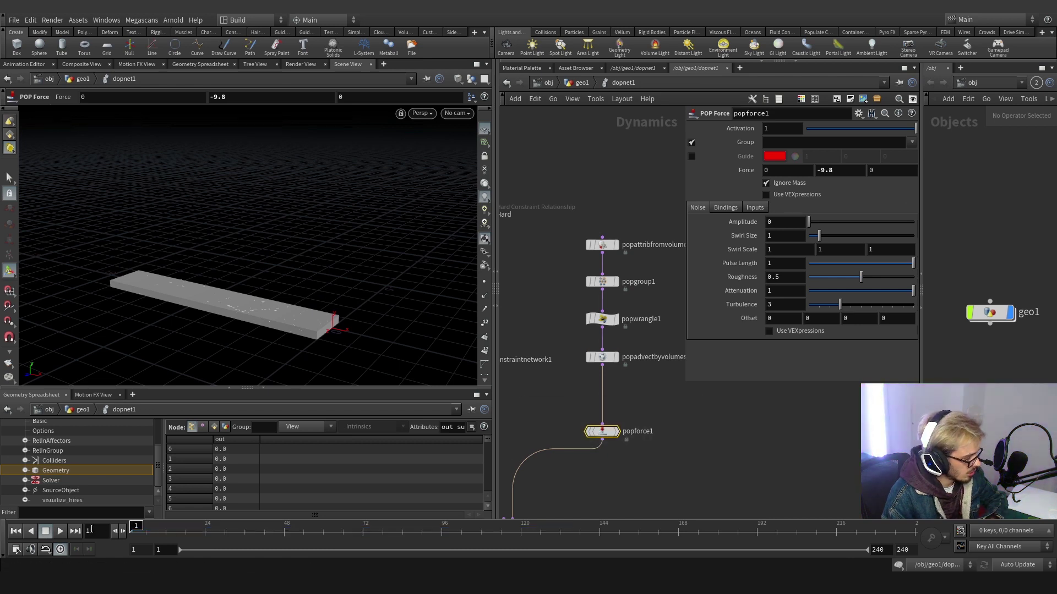
click(59, 532)
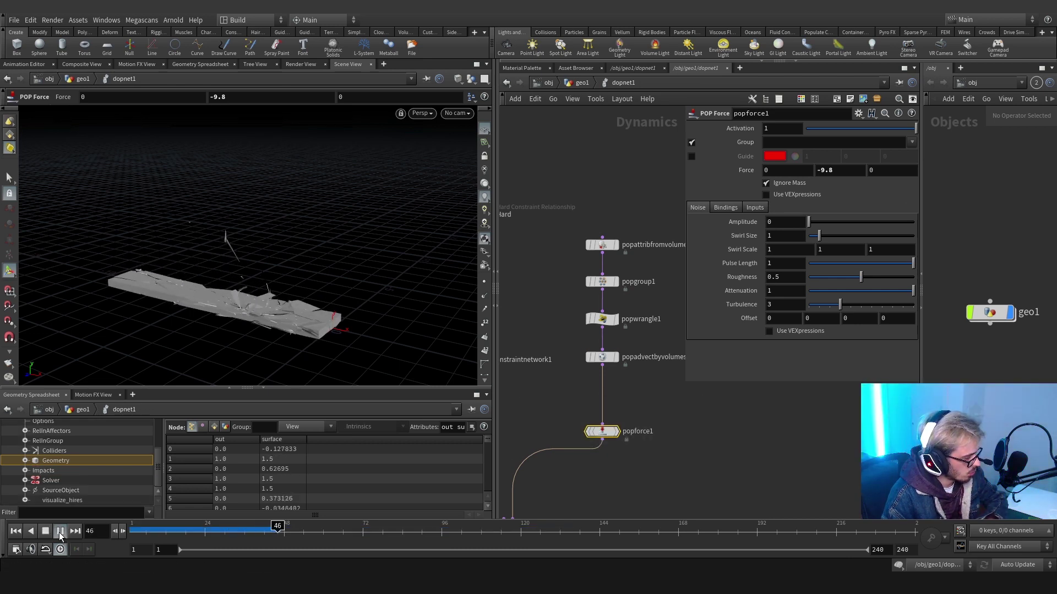
click(45, 531)
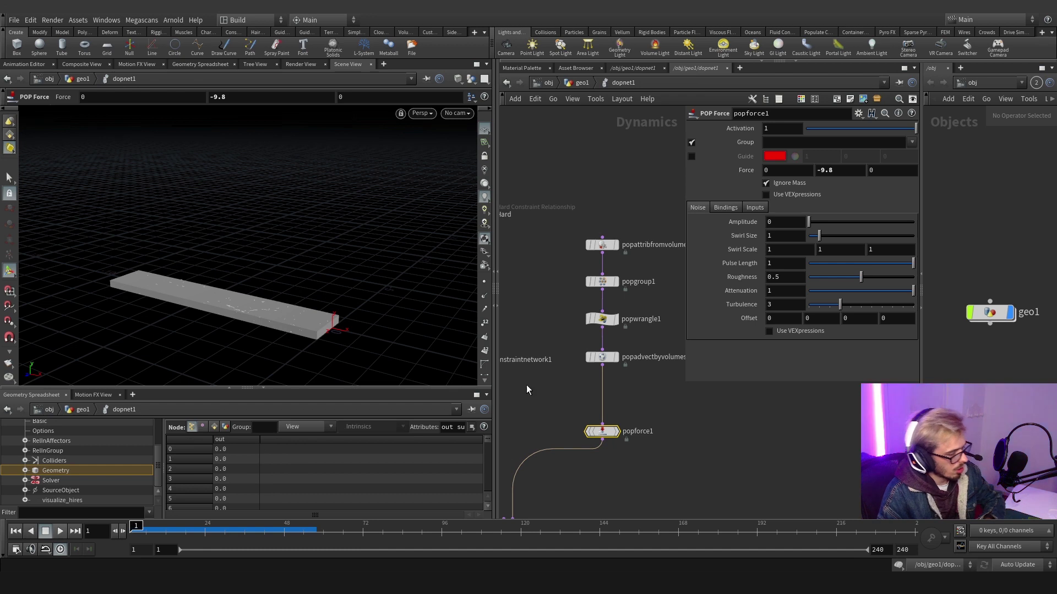
click(778, 142)
text(@out=)
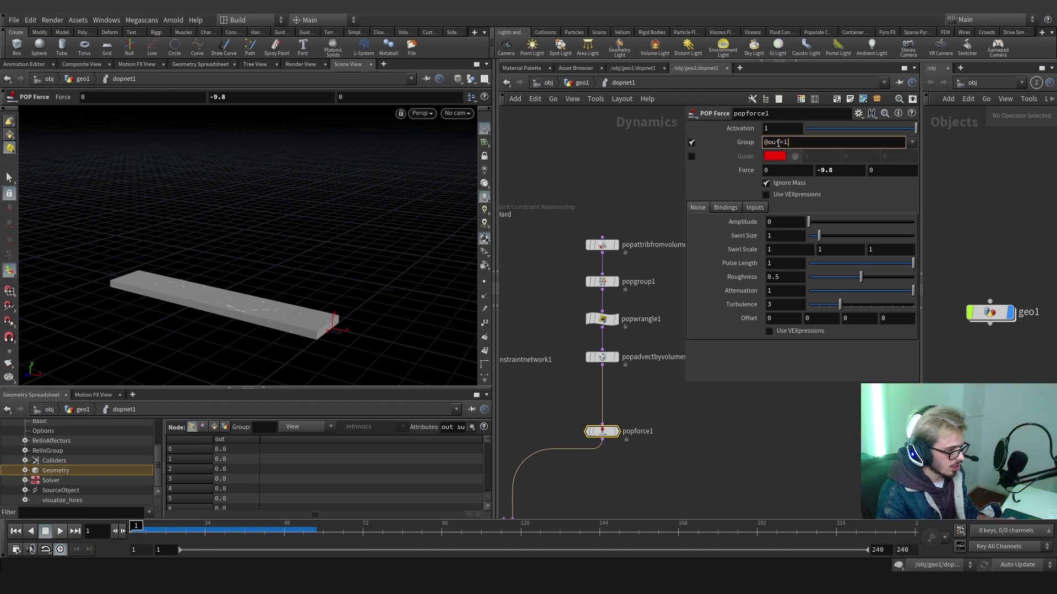
text(1)
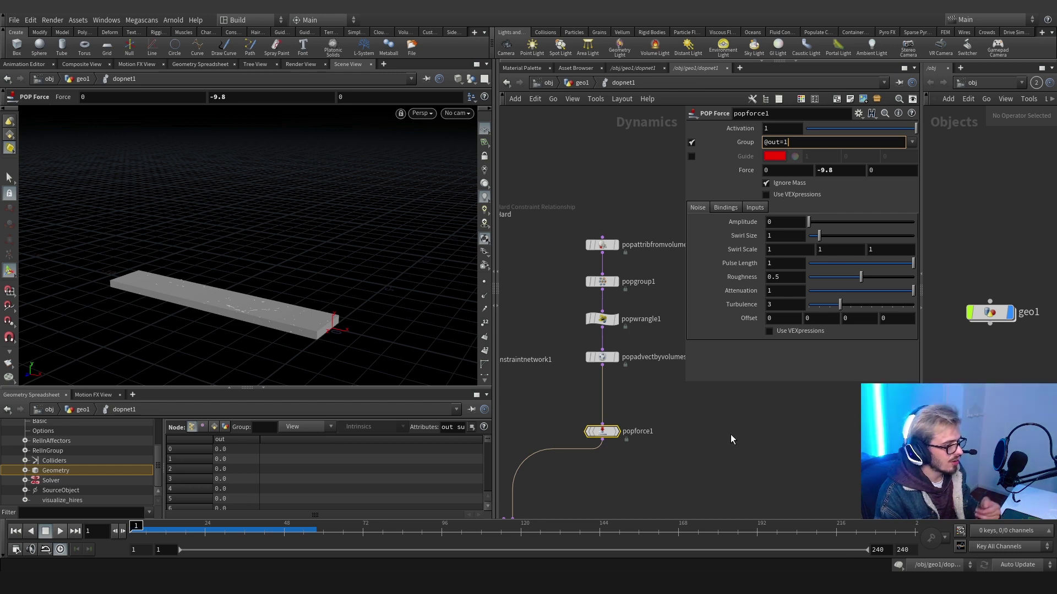
key(Return)
click(715, 446)
click(60, 531)
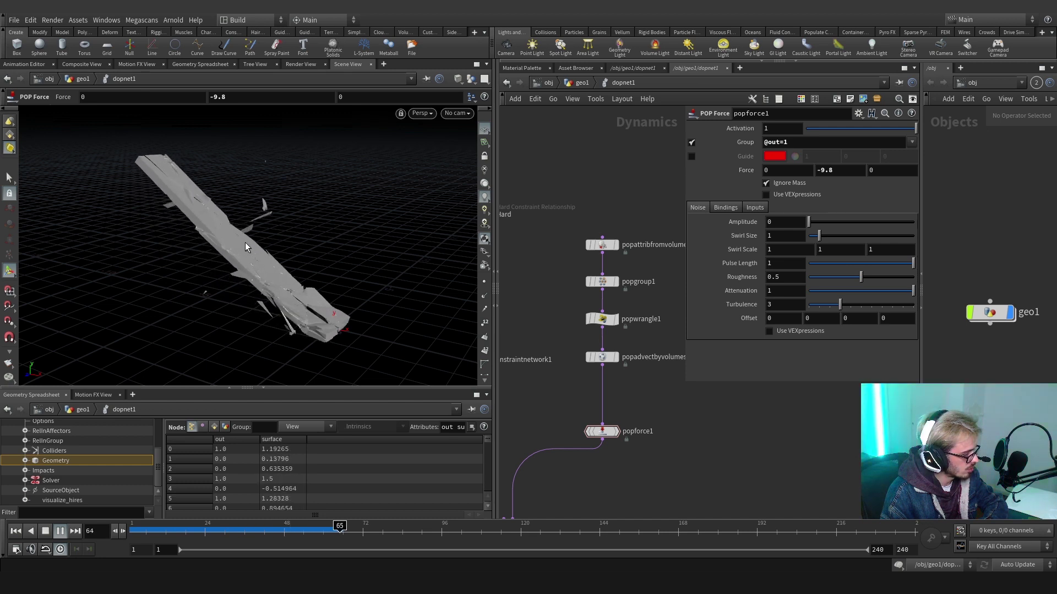
drag(208, 527, 136, 527)
- Set popadvectbyvolumes1's velocity scale to 1.2, play the simulation to check it, and return to frame 1
click(473, 409)
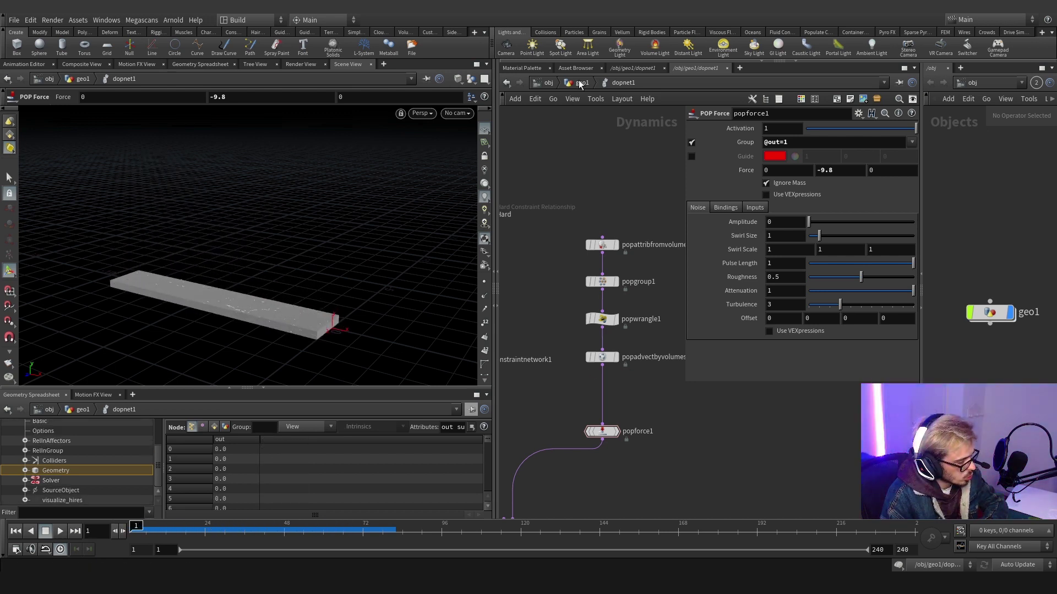
click(655, 357)
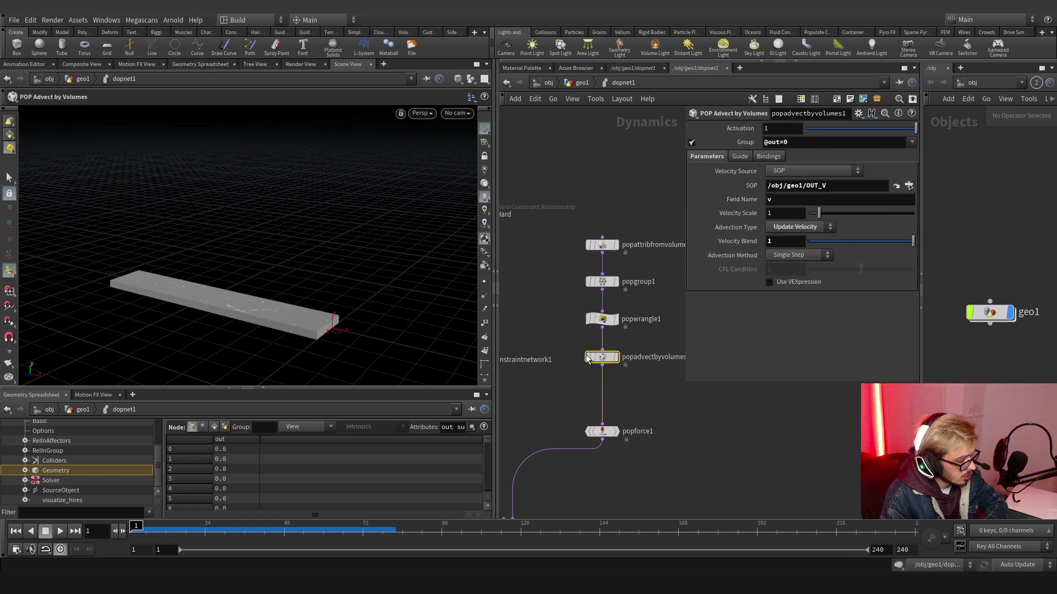
click(765, 219)
text(1.)
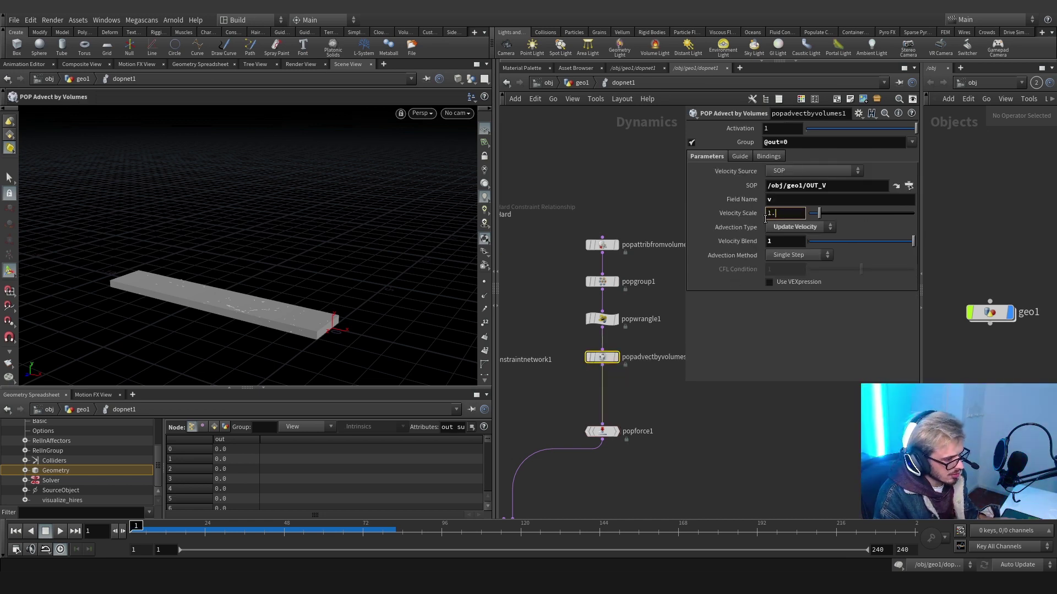
text(2)
key(Return)
click(59, 531)
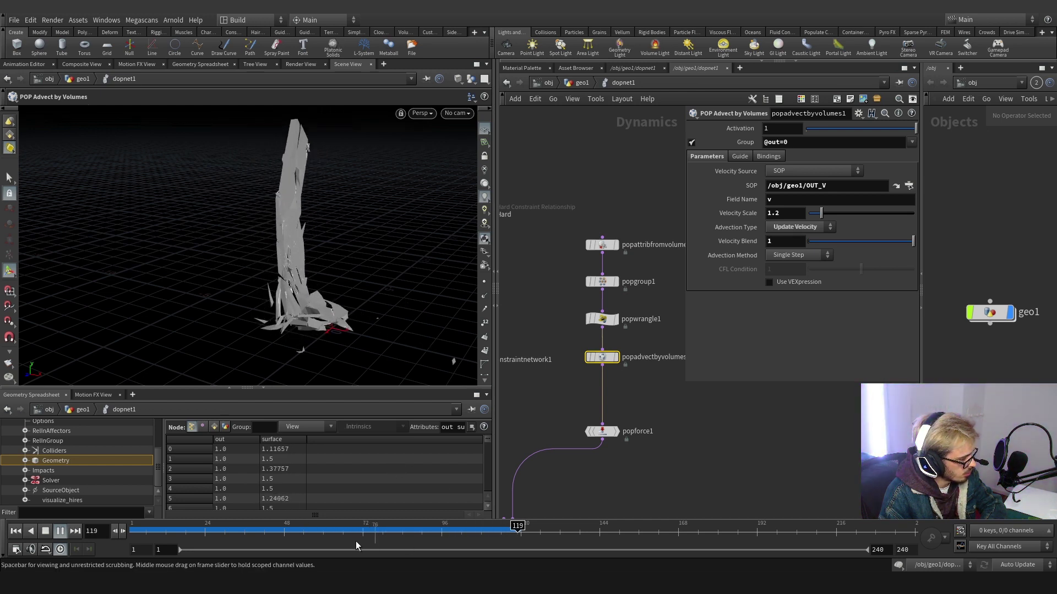
key(ctrl+Up)
- Add a SOP Solver connected to constraintnetwork1 in dopnet1 and go inside it
scroll(600, 405, down, 3)
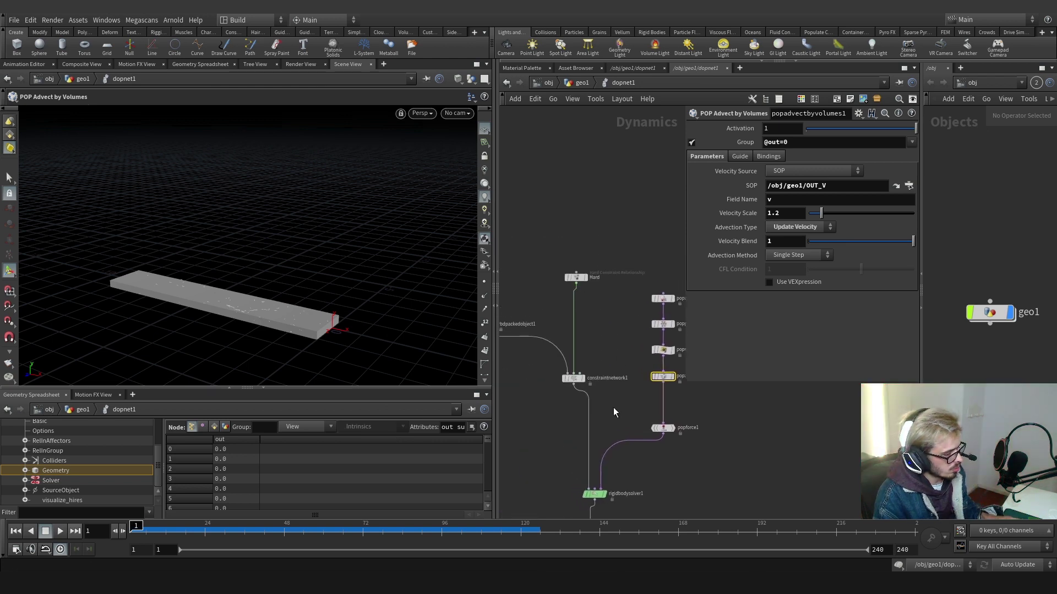
click(582, 376)
key(Tab)
text(sop sol)
key(Return)
double_click(589, 348)
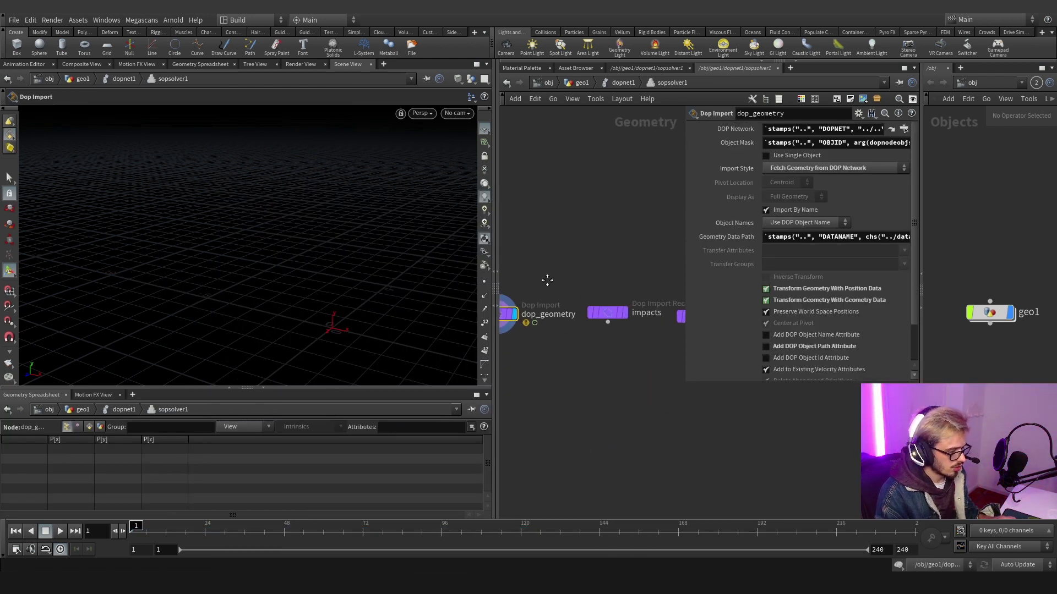
middle_drag(654, 324, 588, 319)
click(568, 318)
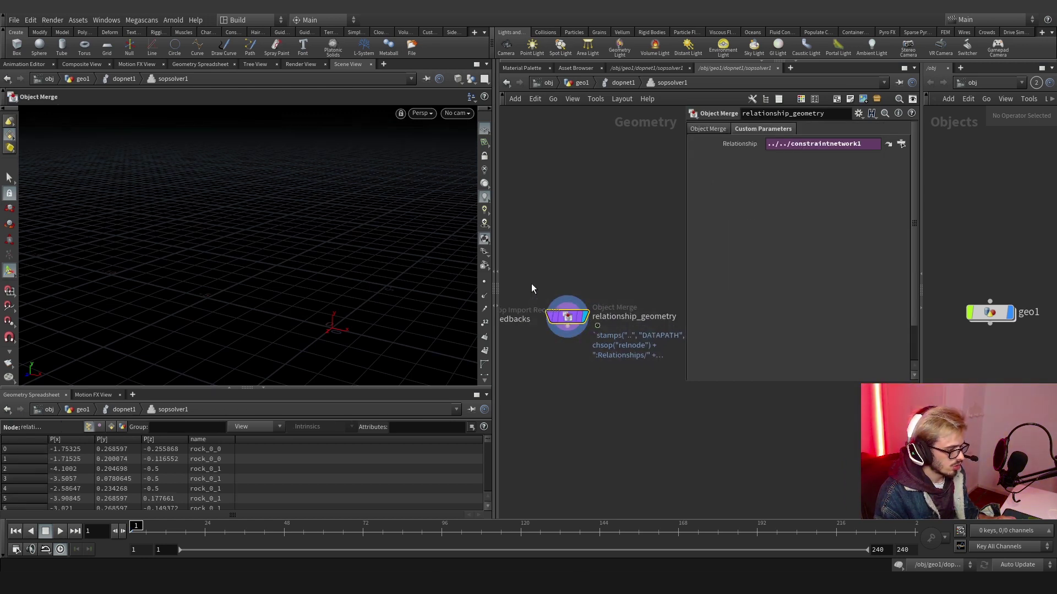
click(568, 328)
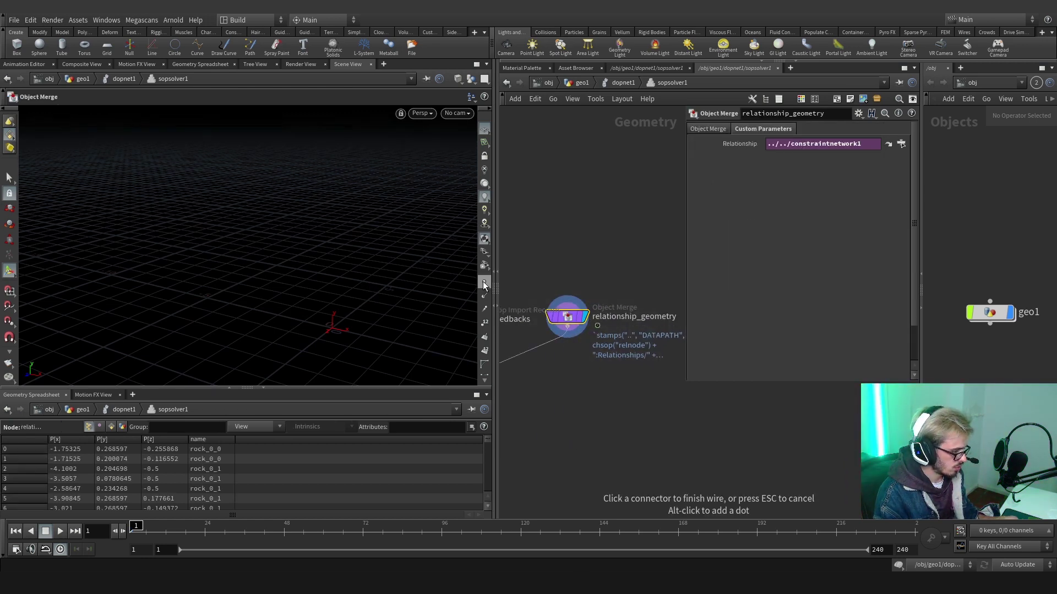
key(Tab)
text(attrib wr)
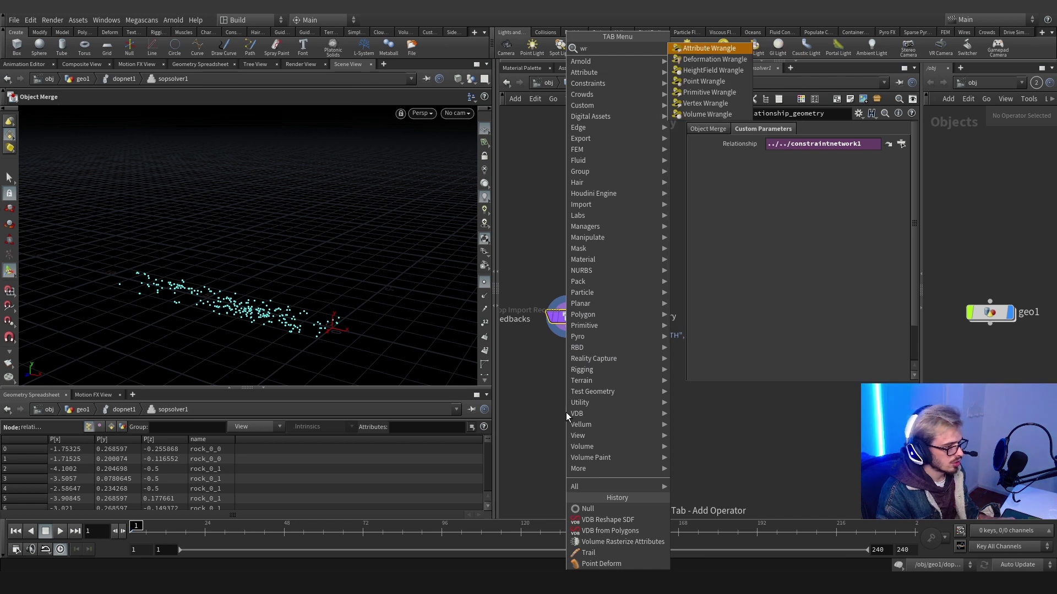
key(Return)
click(566, 411)
click(802, 172)
click(787, 201)
click(783, 198)
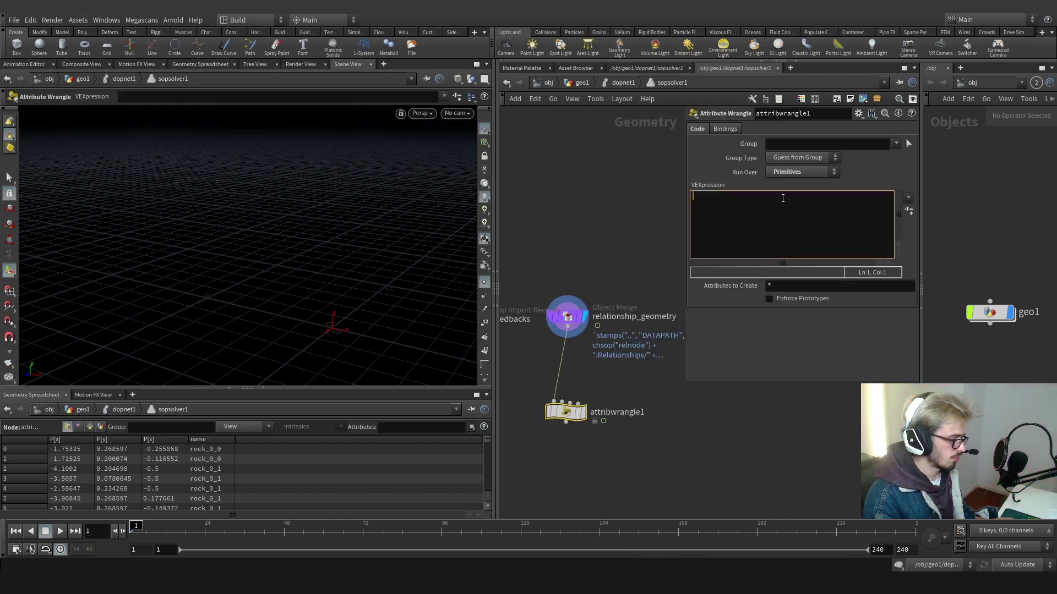
text(if(@angle)
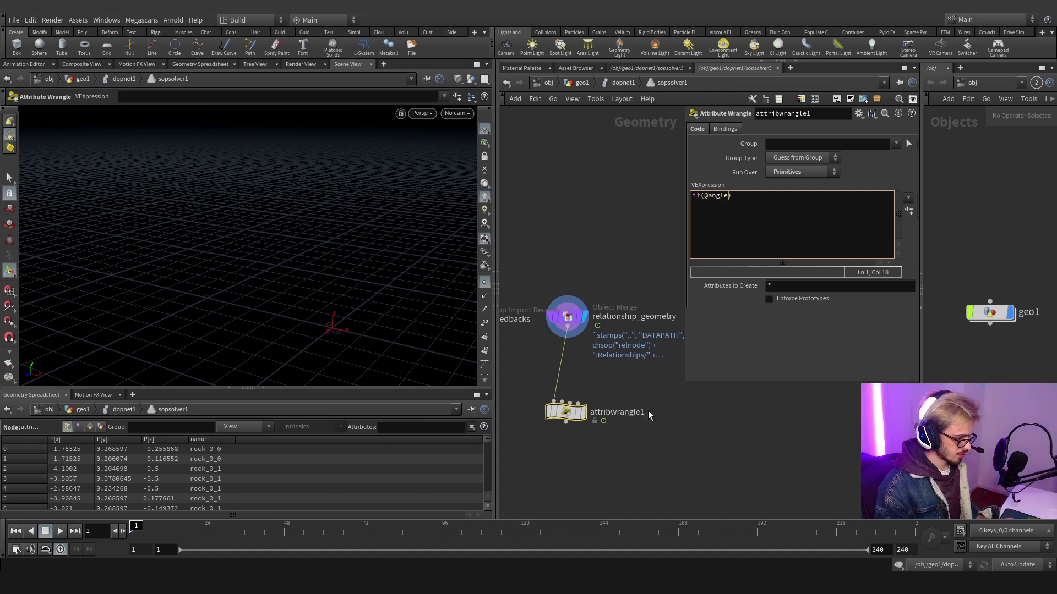
key(ctrl+Return)
- Examine relationship_geometry's primitive attributes at frame 1 and at frame 4 of the simulation
click(566, 317)
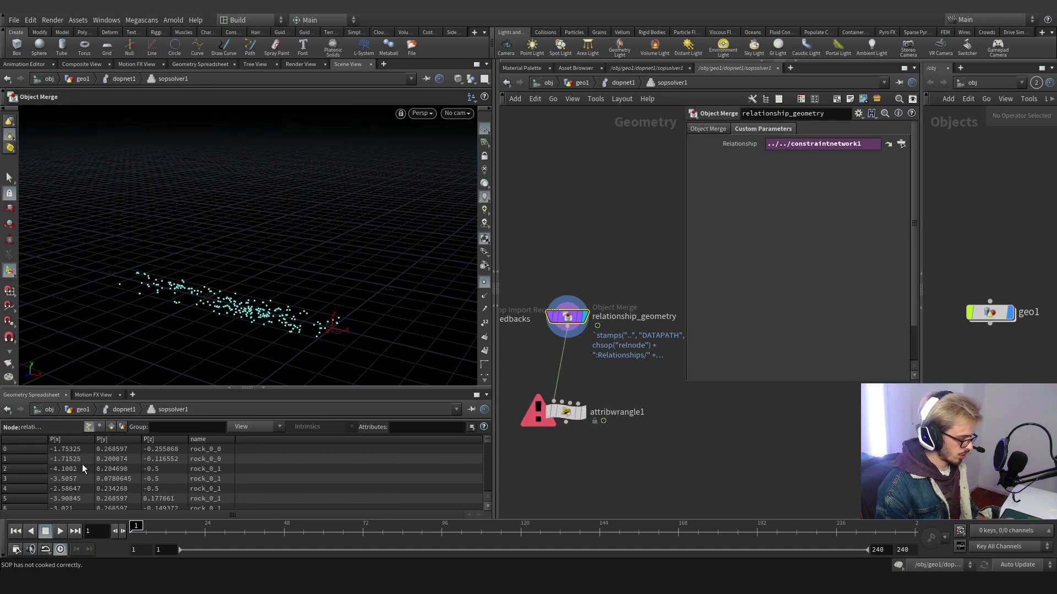
click(110, 426)
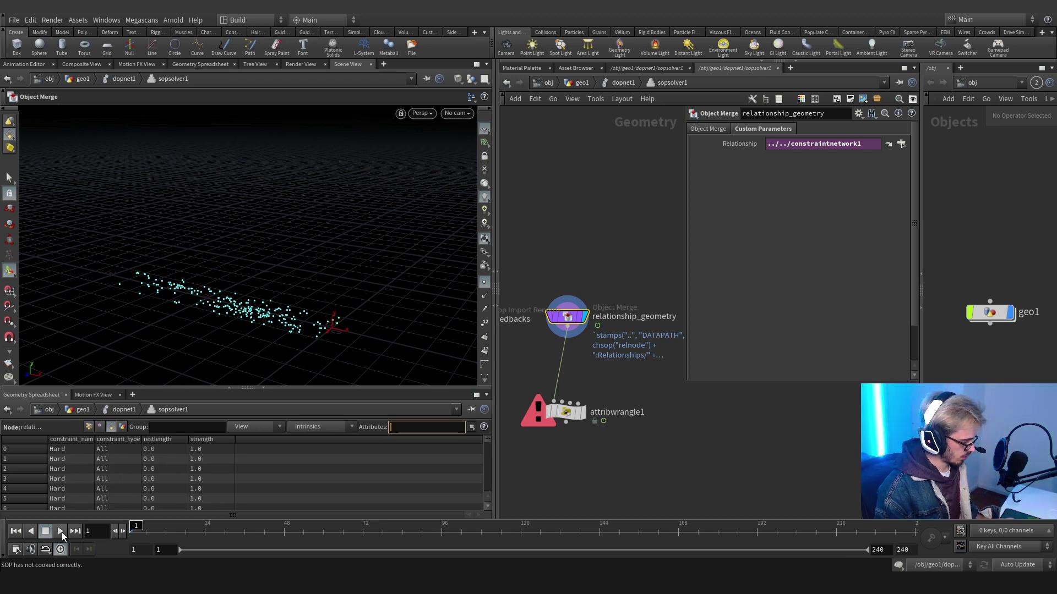
click(623, 83)
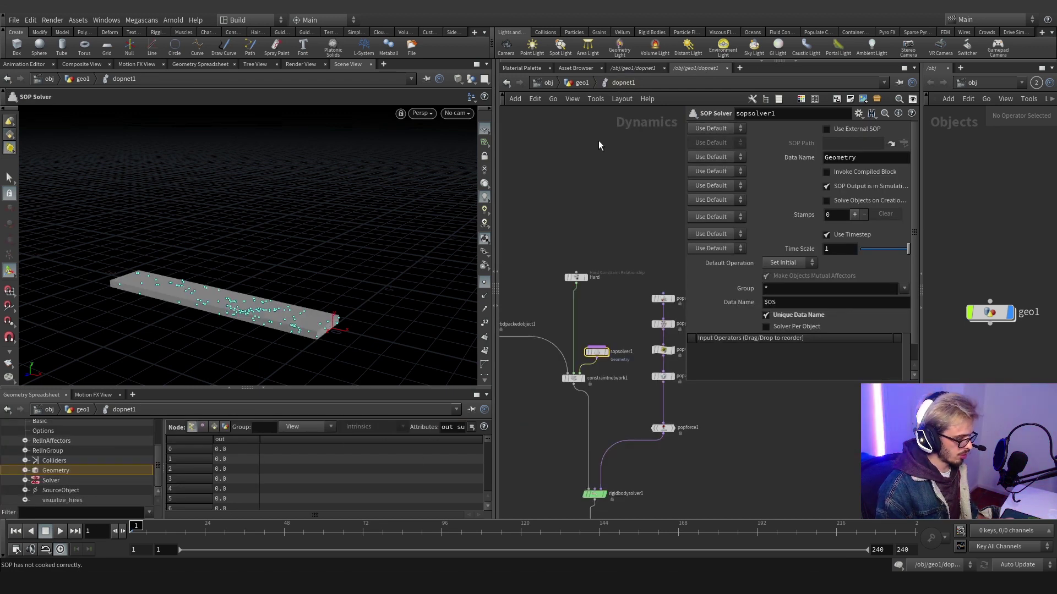
click(138, 527)
double_click(596, 351)
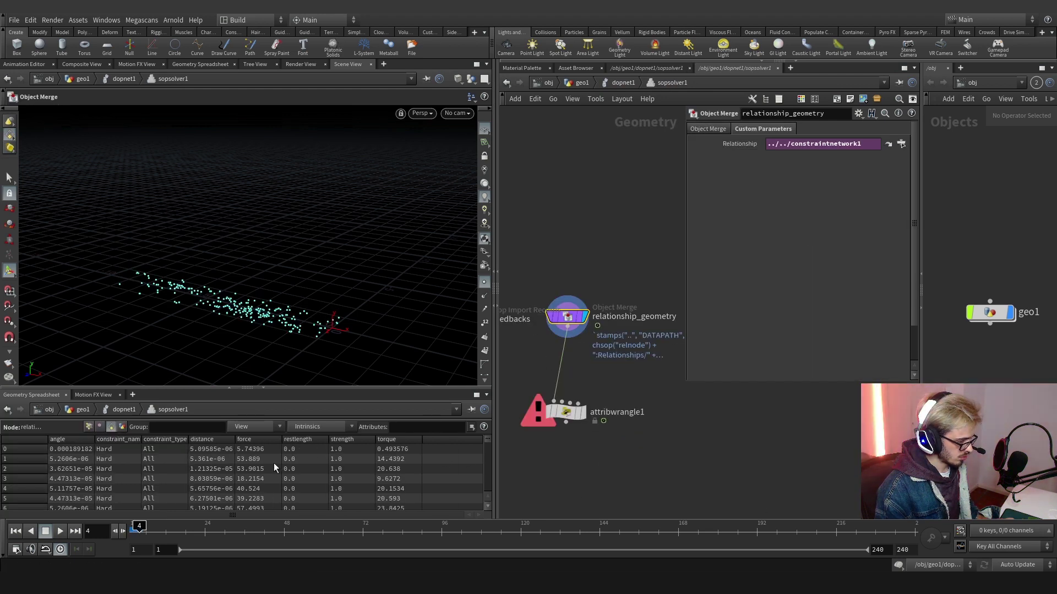
click(597, 411)
click(727, 203)
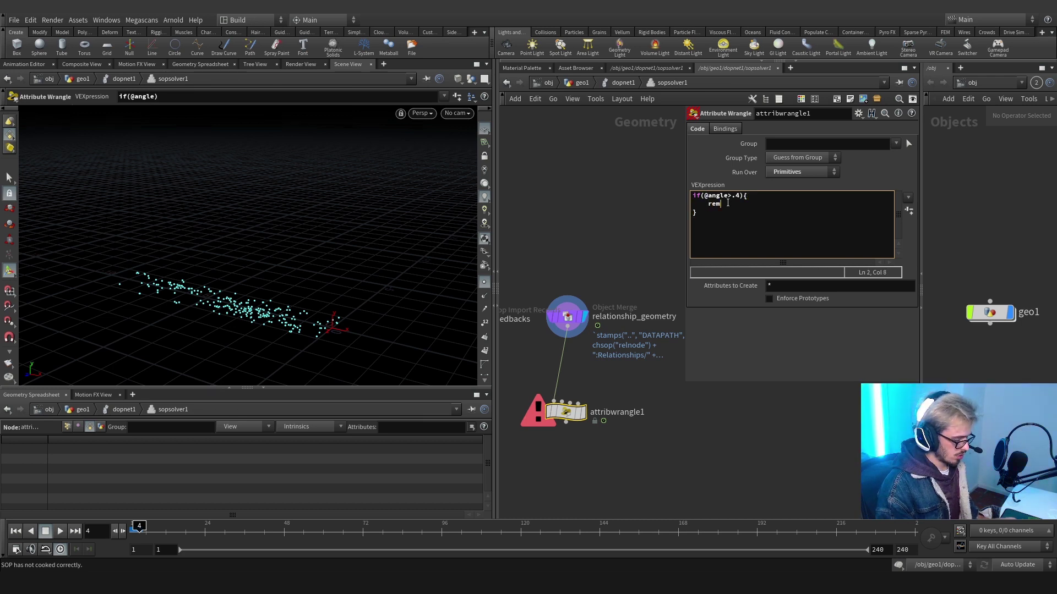
text(oveprim())
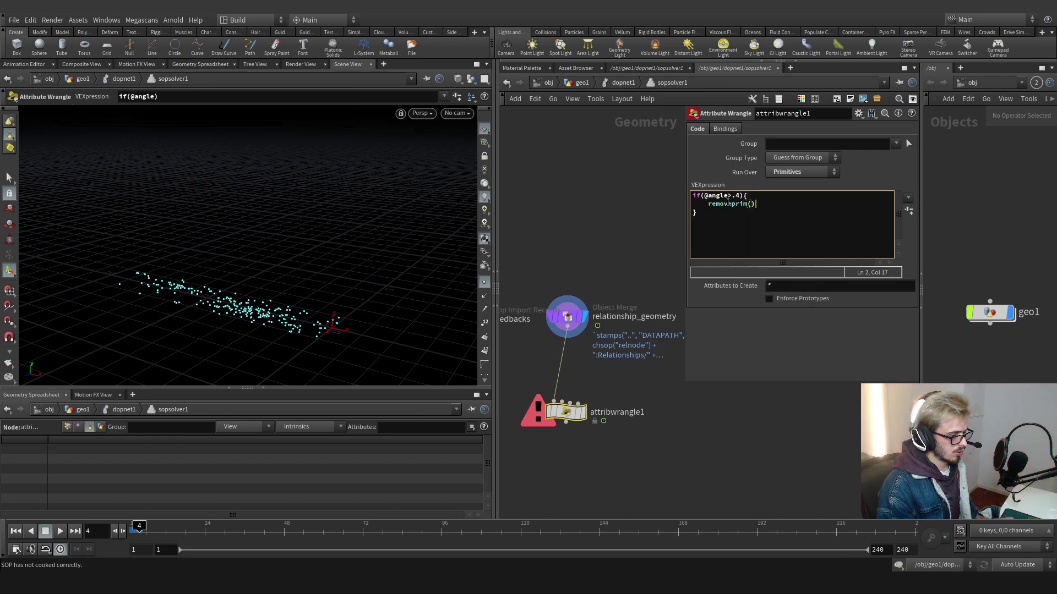
text(0,@primnum,0)
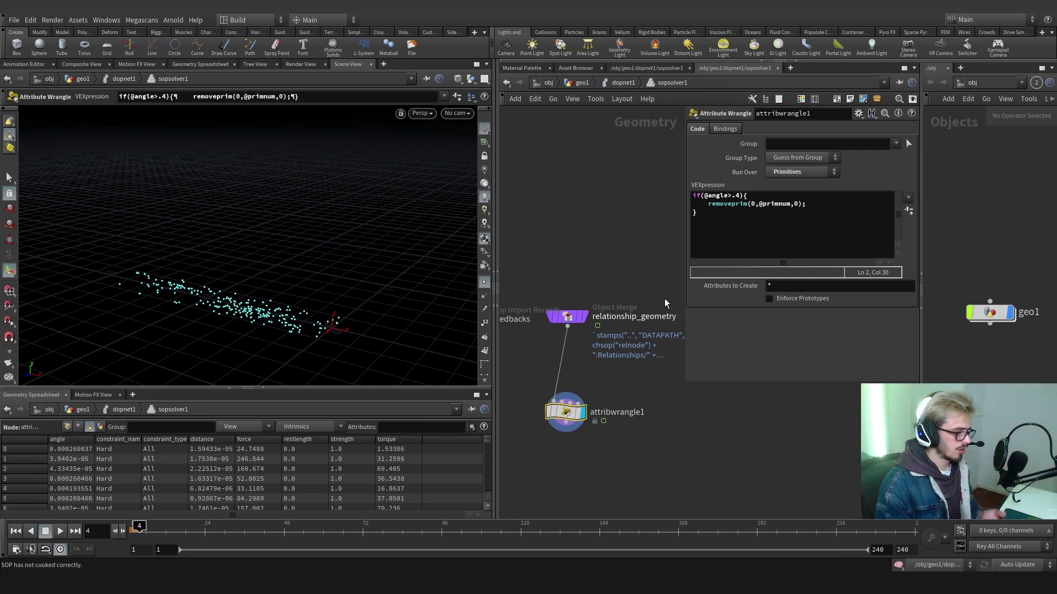
- Play the simulation in dopnet1 and turn off rbdpackedobject1's display geometry to examine the constraints over the frames
key(u)
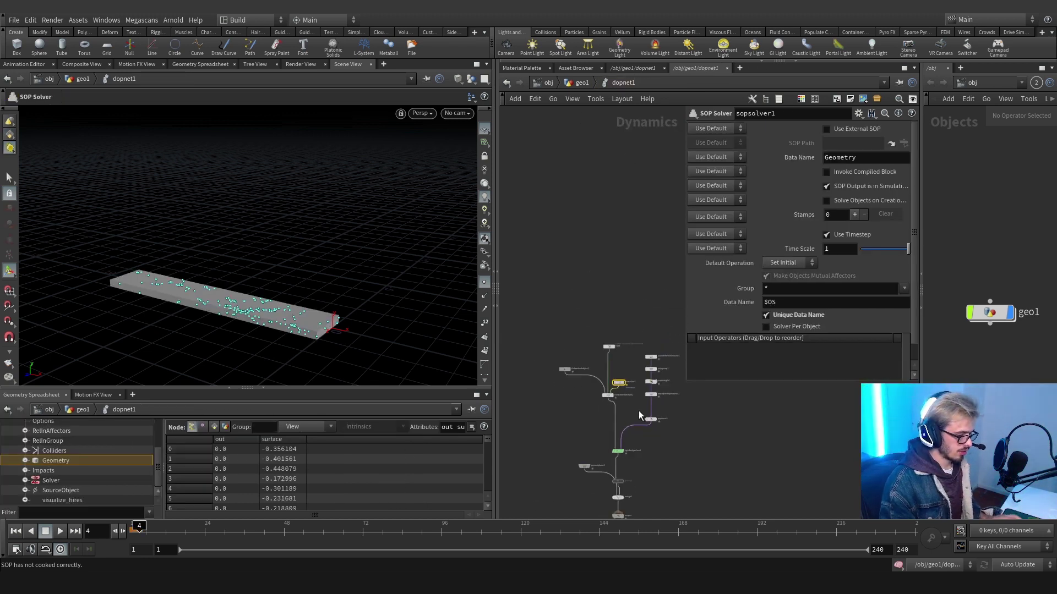
click(60, 531)
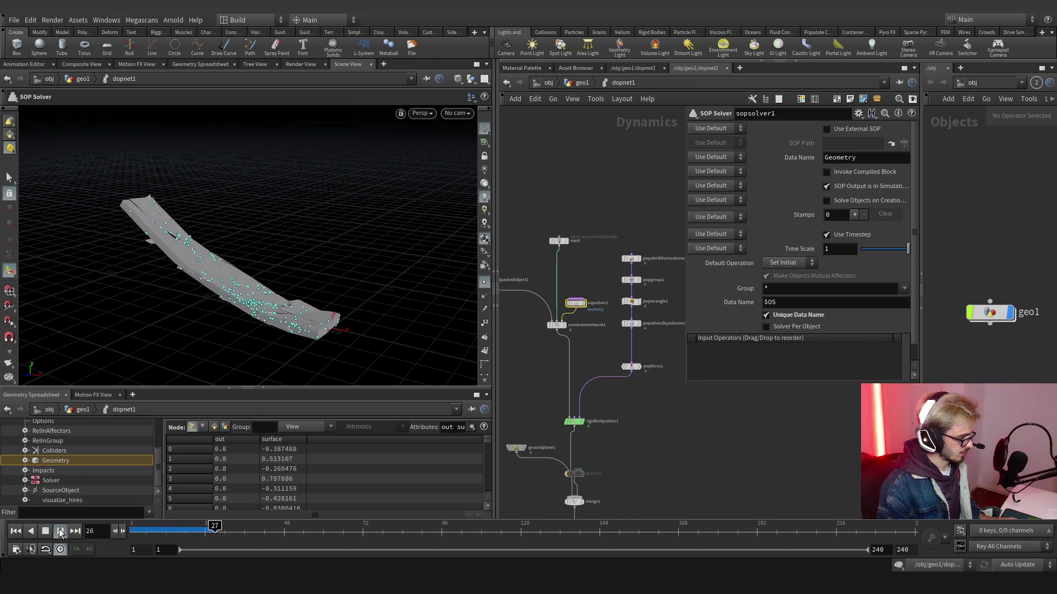
middle_drag(486, 344, 577, 326)
click(573, 261)
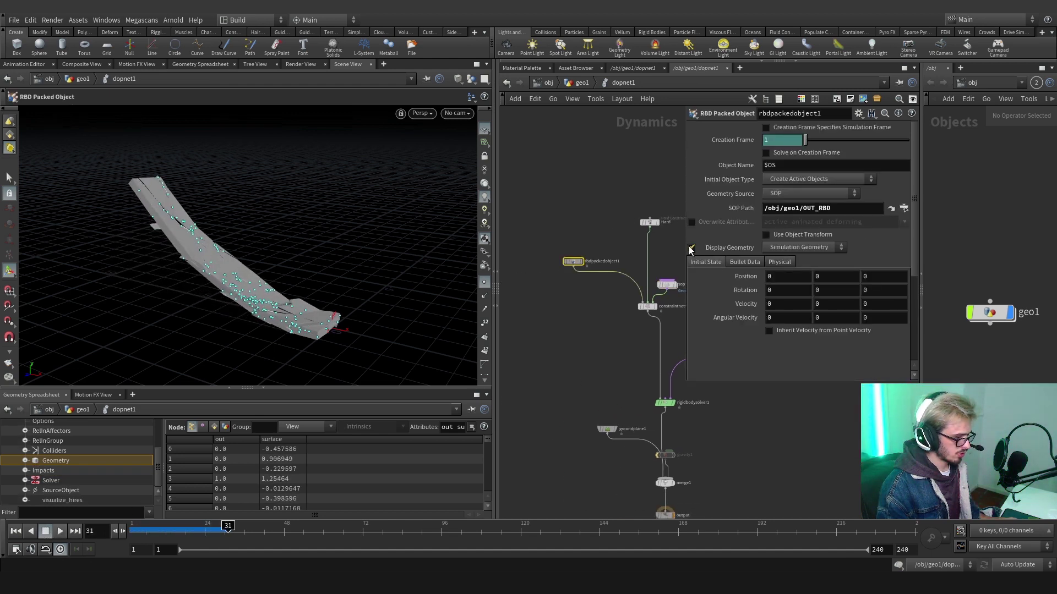
click(691, 248)
scroll(602, 337, down, 3)
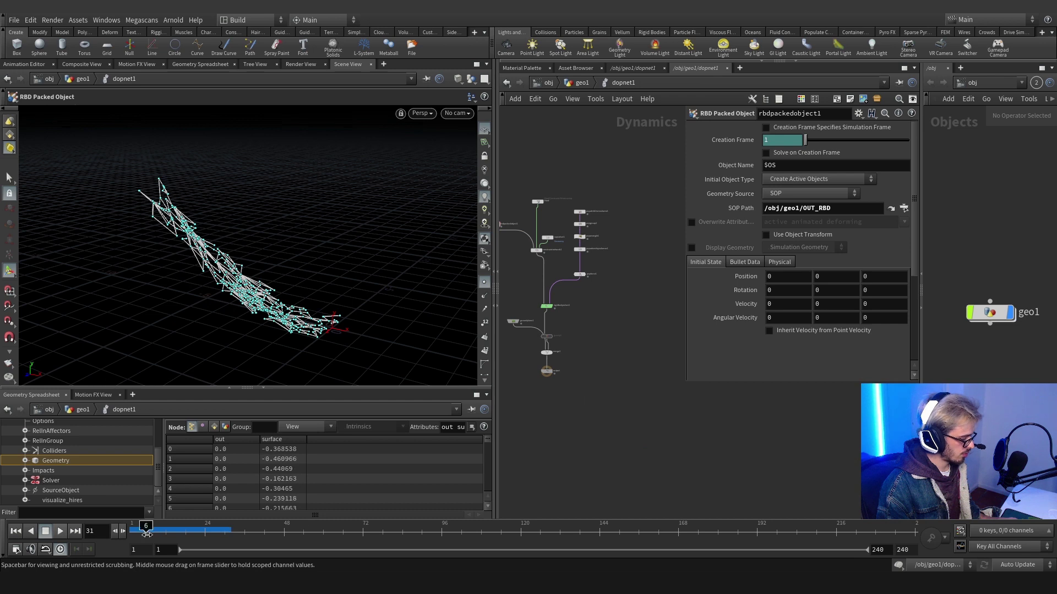
drag(148, 538, 136, 539)
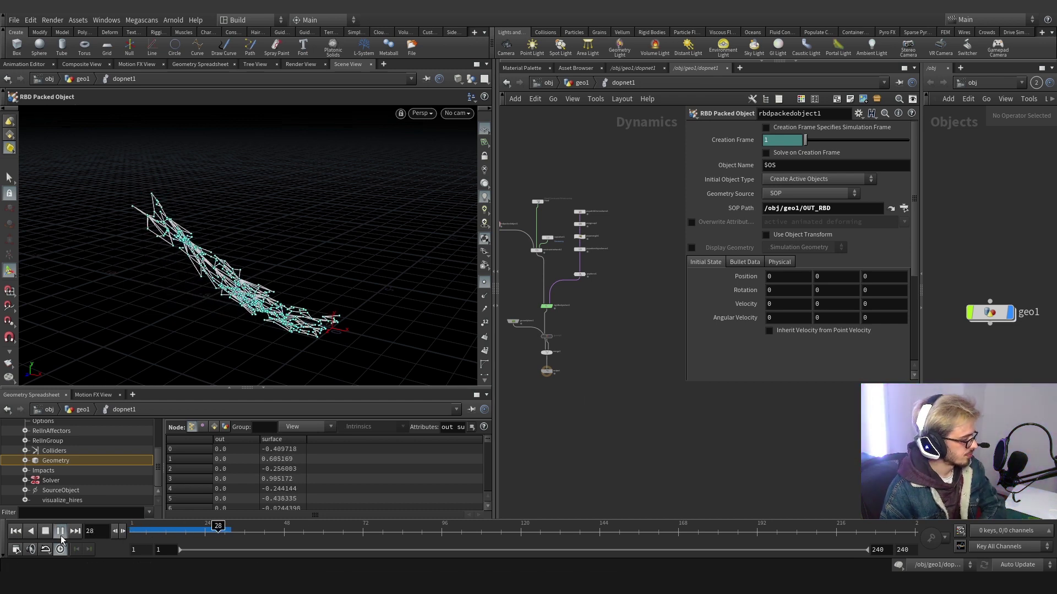
click(228, 530)
scroll(500, 258, up, 3)
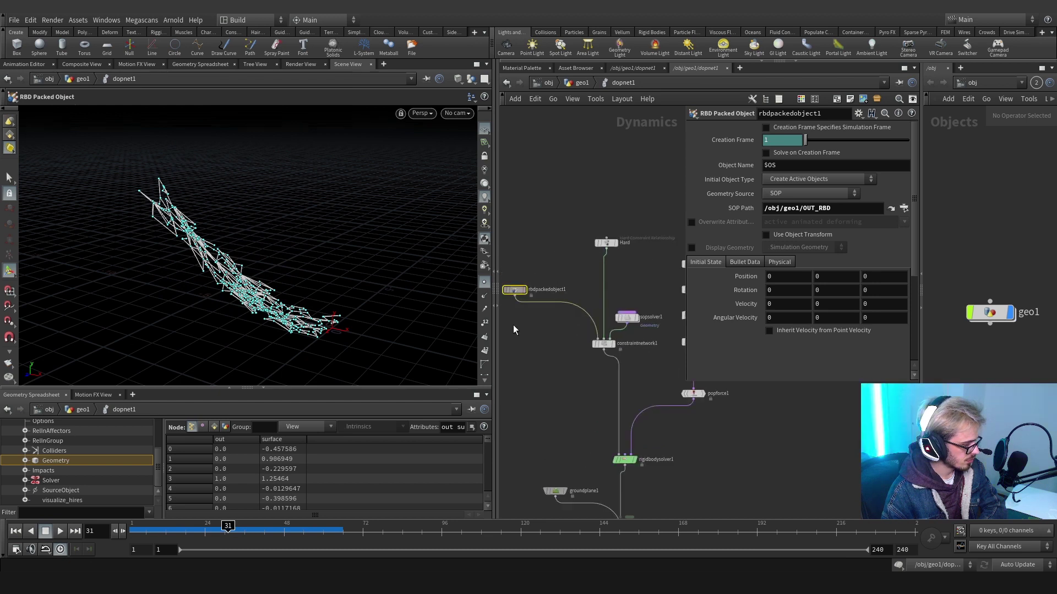
- Turn rbdpackedobject1's display geometry back on, play the simulation from the start, and inspect frame 101
click(692, 247)
key(h)
drag(228, 530, 84, 539)
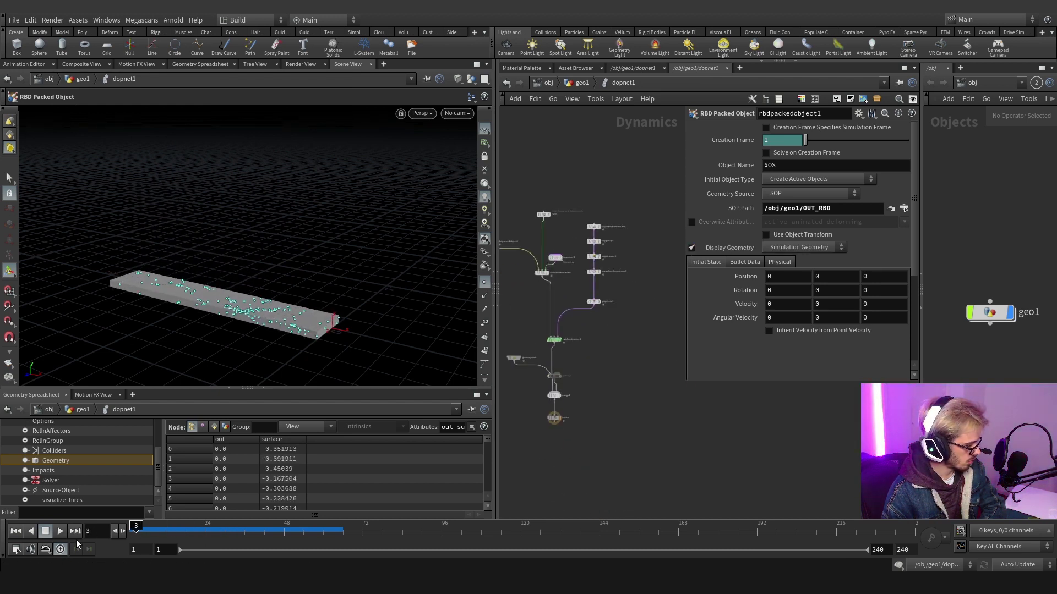
click(60, 531)
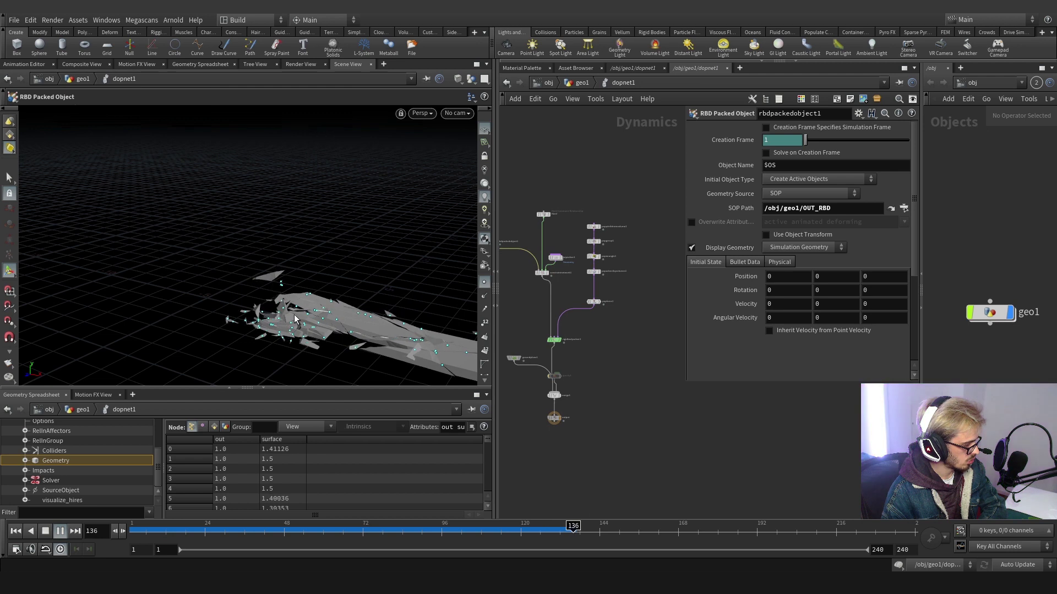
click(460, 530)
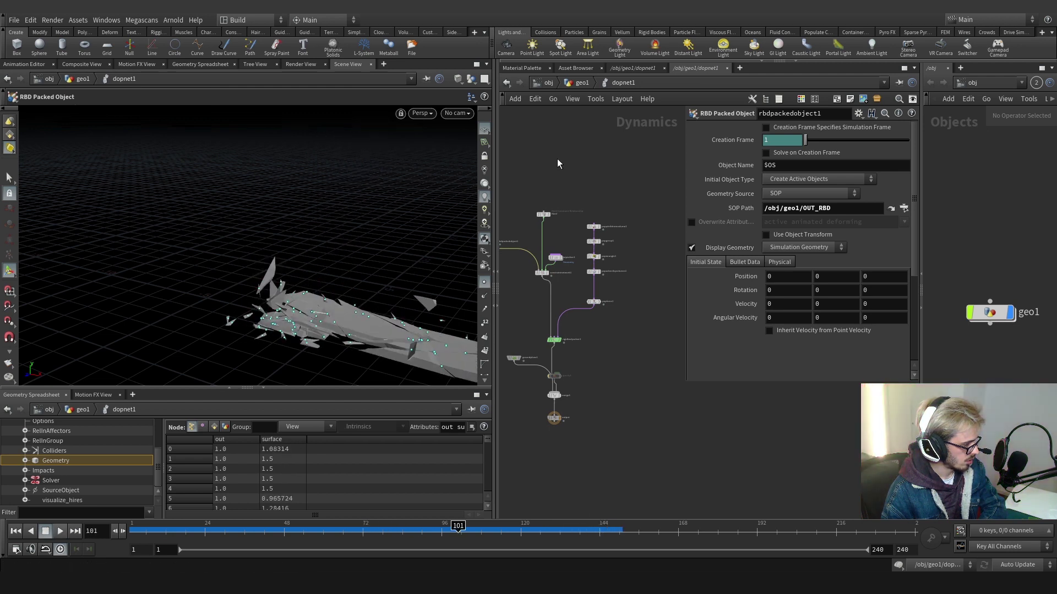
- Set the vdbreshapesdf1 offset to 1.6 at its frame 96 keyframe in the geo1 network
click(582, 82)
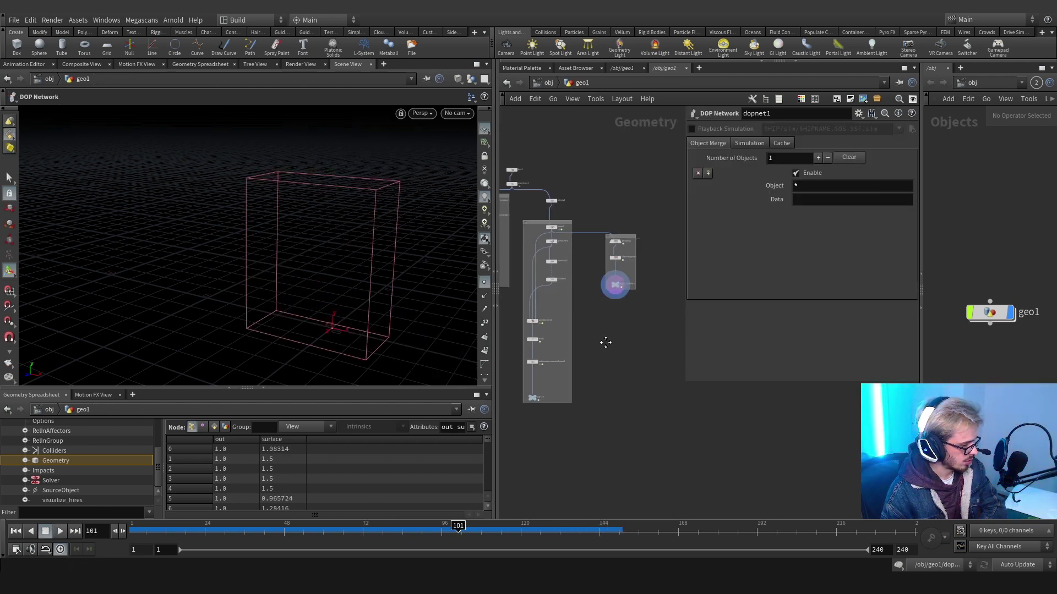
click(567, 294)
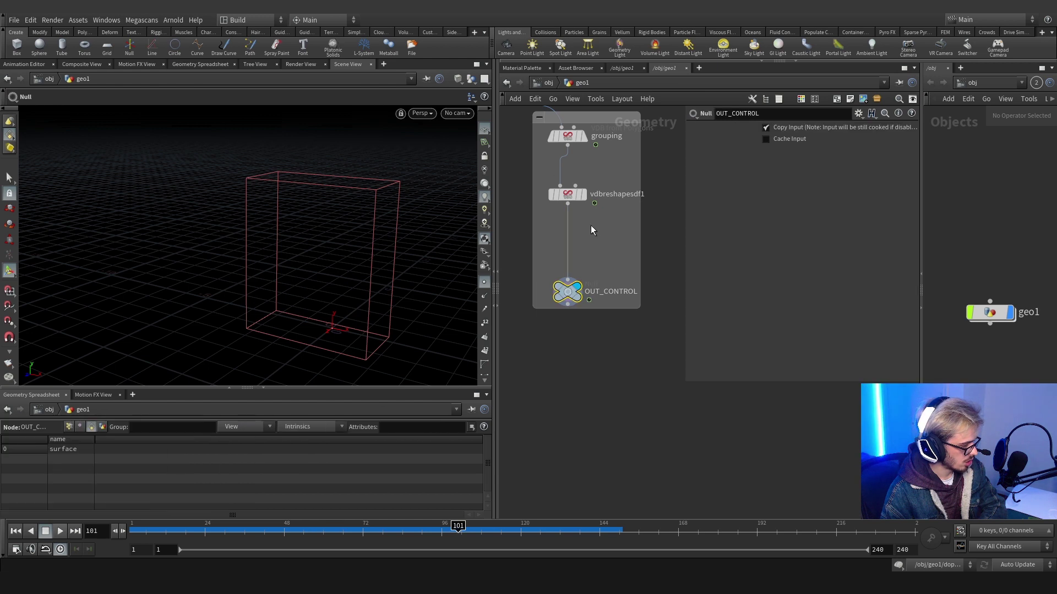
click(575, 197)
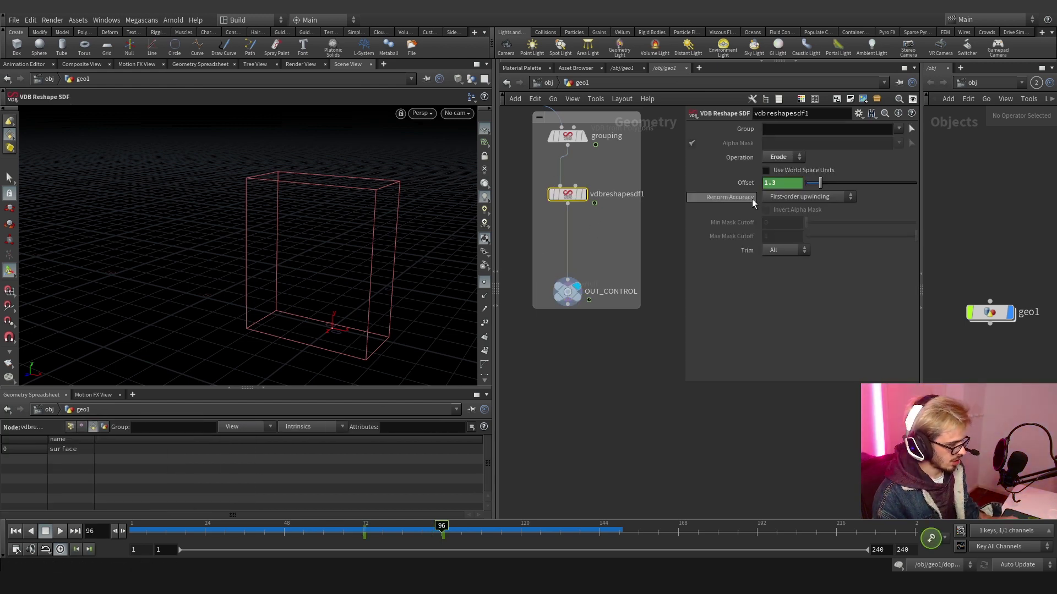
text(6)
key(Return)
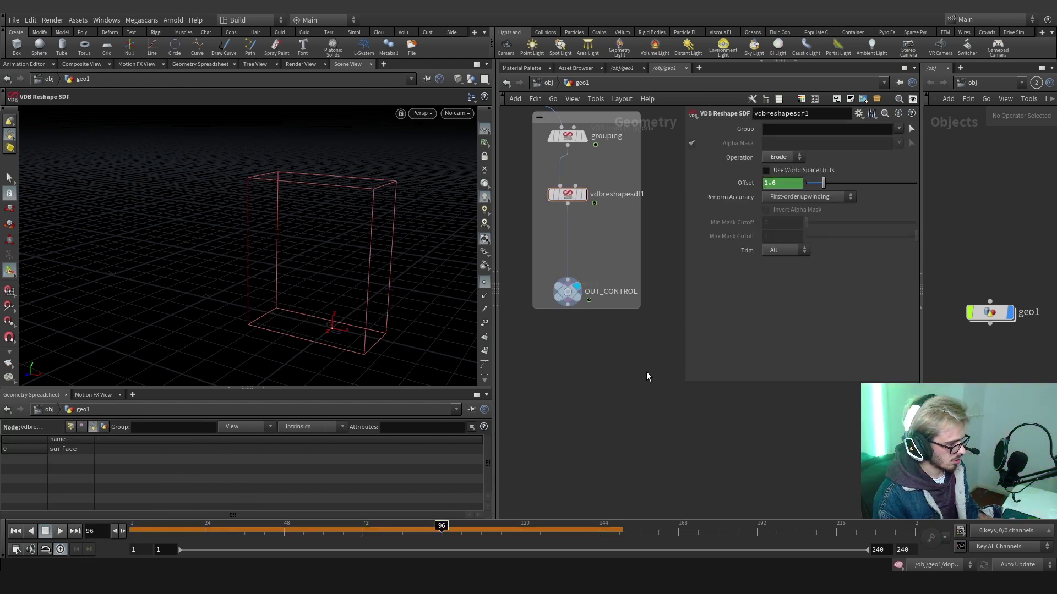
- Return to dopnet1, play the simulation from frame 1, and scrub back to frame 18 to examine the pieces
scroll(649, 368, down, 5)
middle_drag(606, 404, 652, 384)
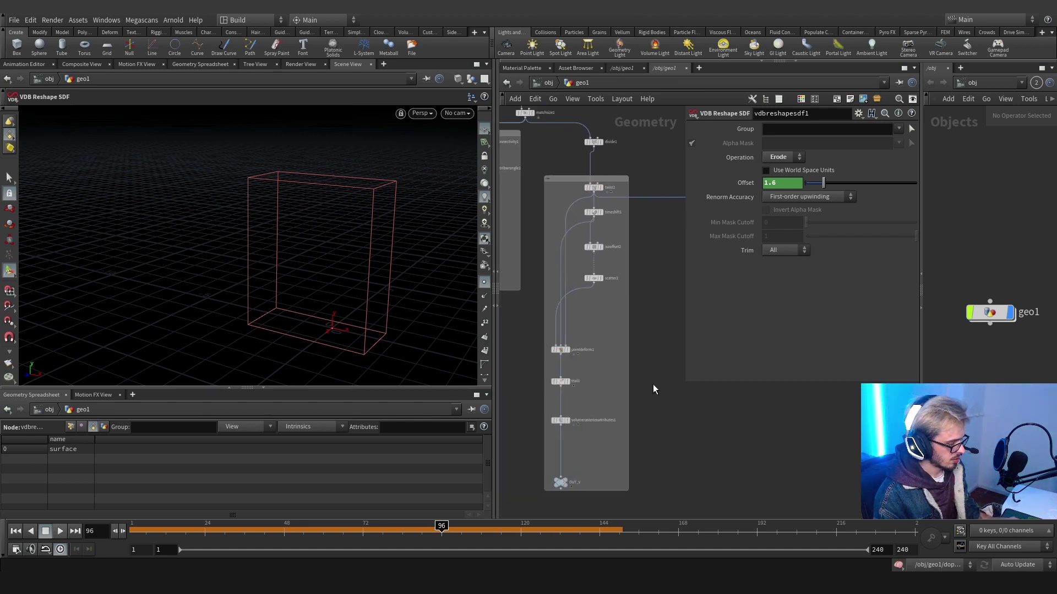
scroll(576, 431, up, 3)
double_click(563, 432)
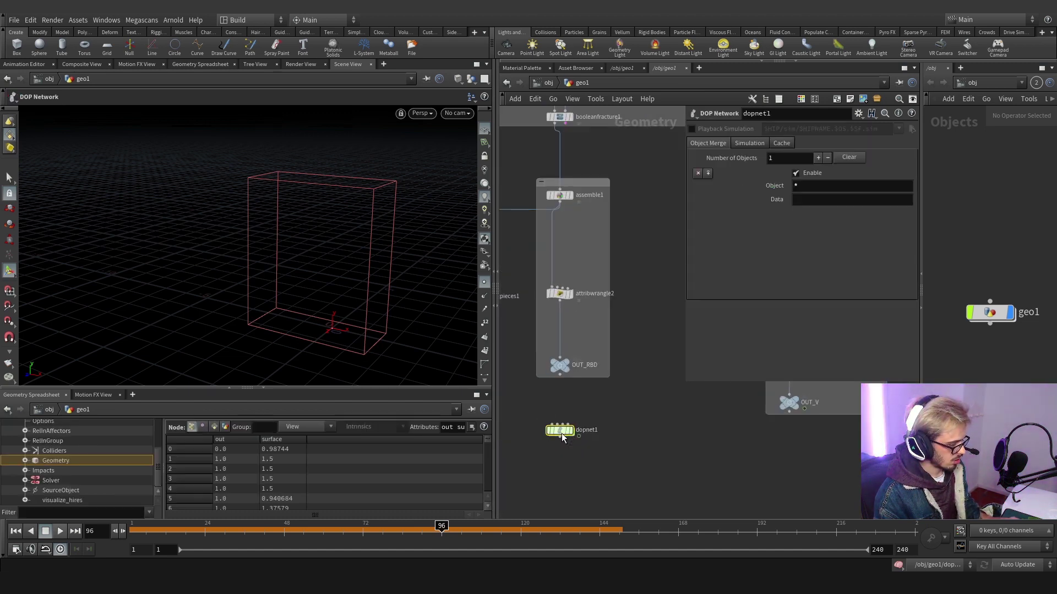
key(ctrl+Up)
click(58, 533)
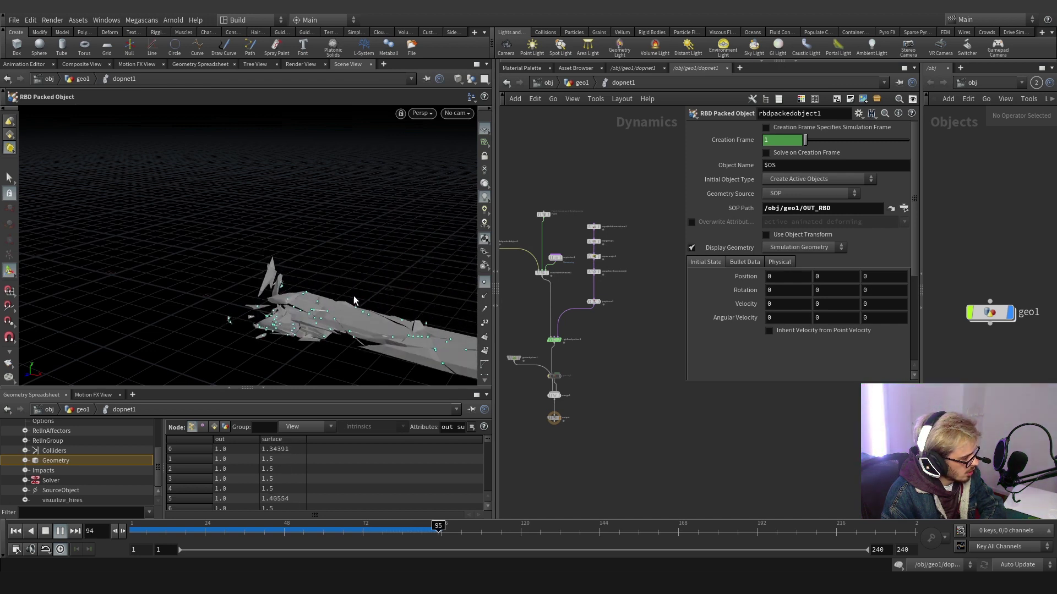
key(Escape)
drag(296, 325, 242, 258)
drag(639, 531, 188, 531)
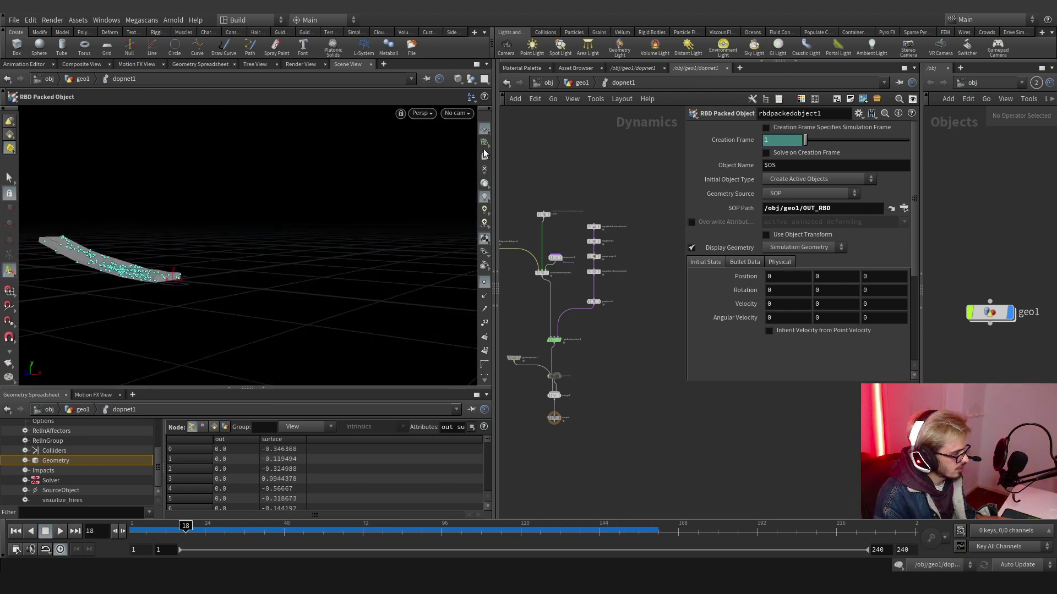
- Return to the geo1 network and examine the two hollow towers from above at the start of the simulation
click(579, 82)
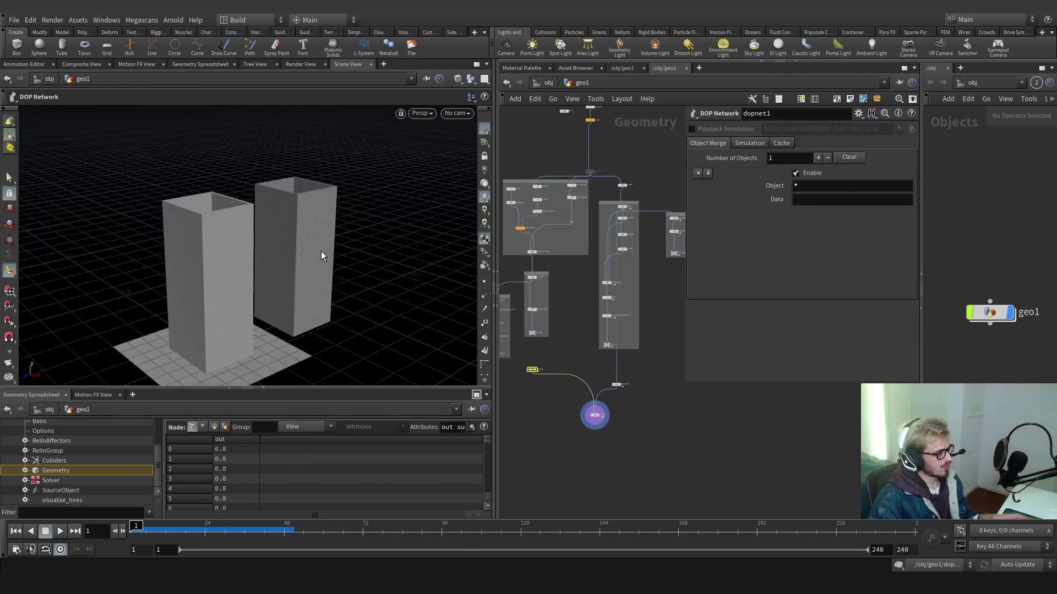
key(Escape)
scroll(301, 248, down, 3)
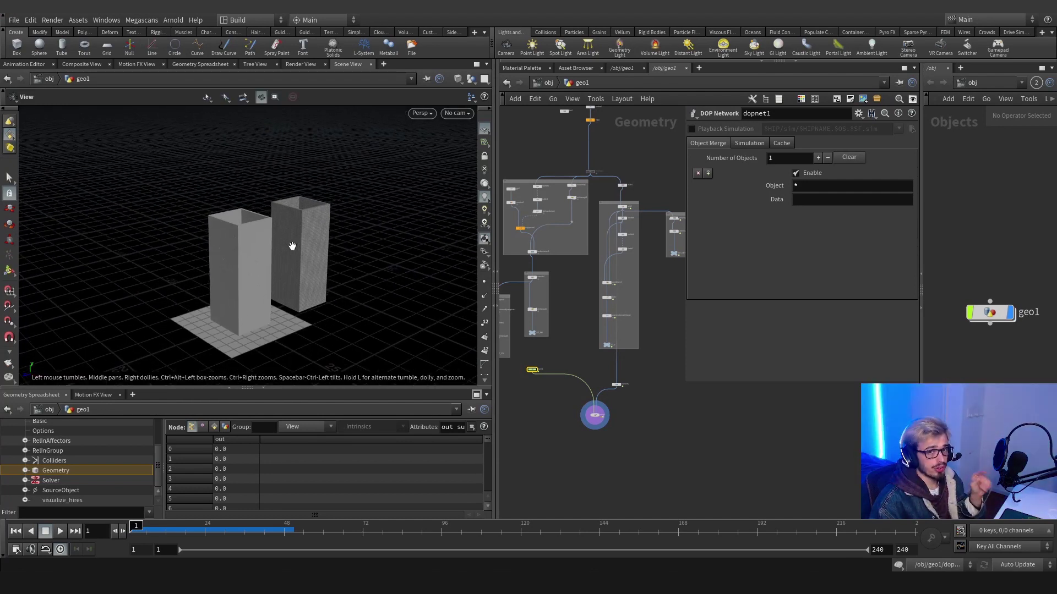
drag(292, 246, 201, 471)
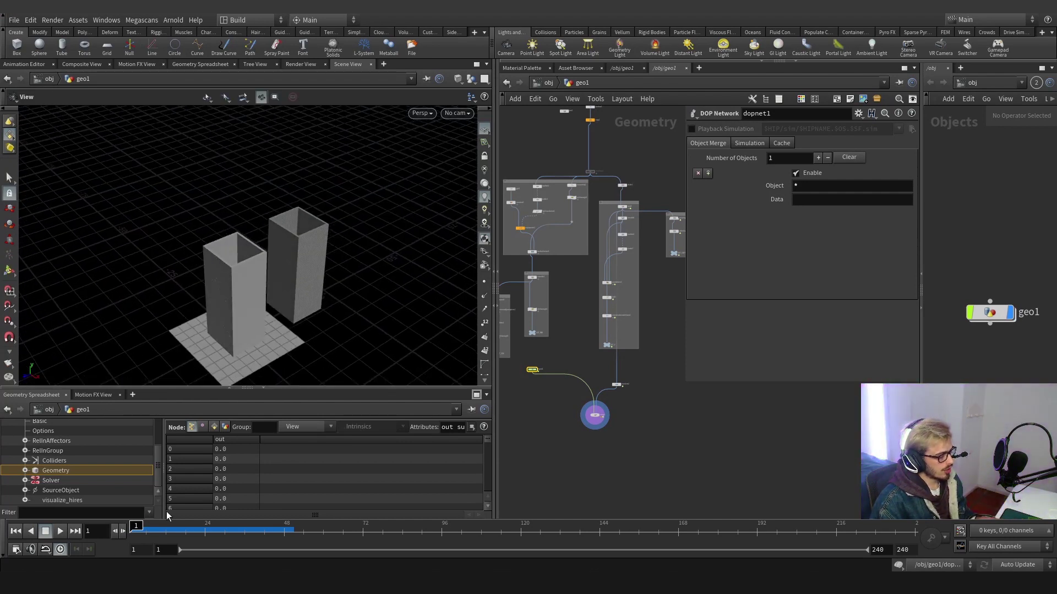
mouse_move(152, 538)
mouse_down()
mouse_move(257, 527)
mouse_move(175, 530)
mouse_move(245, 528)
mouse_move(173, 512)
mouse_move(152, 529)
mouse_move(249, 528)
mouse_move(135, 529)
mouse_up()
- Display box1, boolean1 and copy1 in turn, and select twist1 to review how the tower geometry is built and deformed
middle_drag(600, 395, 533, 478)
scroll(550, 209, up, 4)
middle_drag(596, 237, 602, 259)
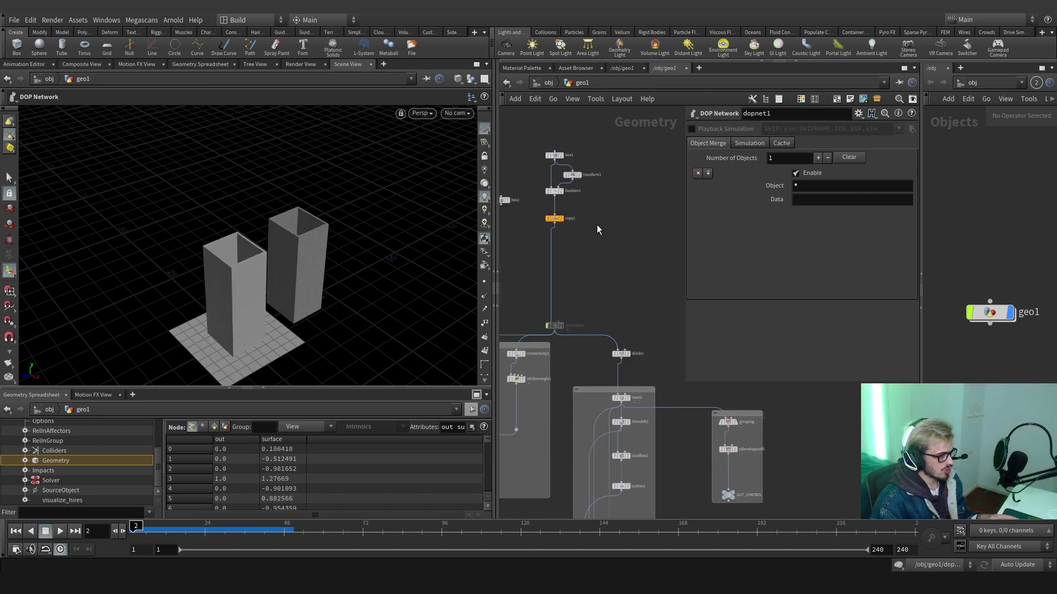
scroll(565, 171, up, 2)
click(562, 151)
click(562, 202)
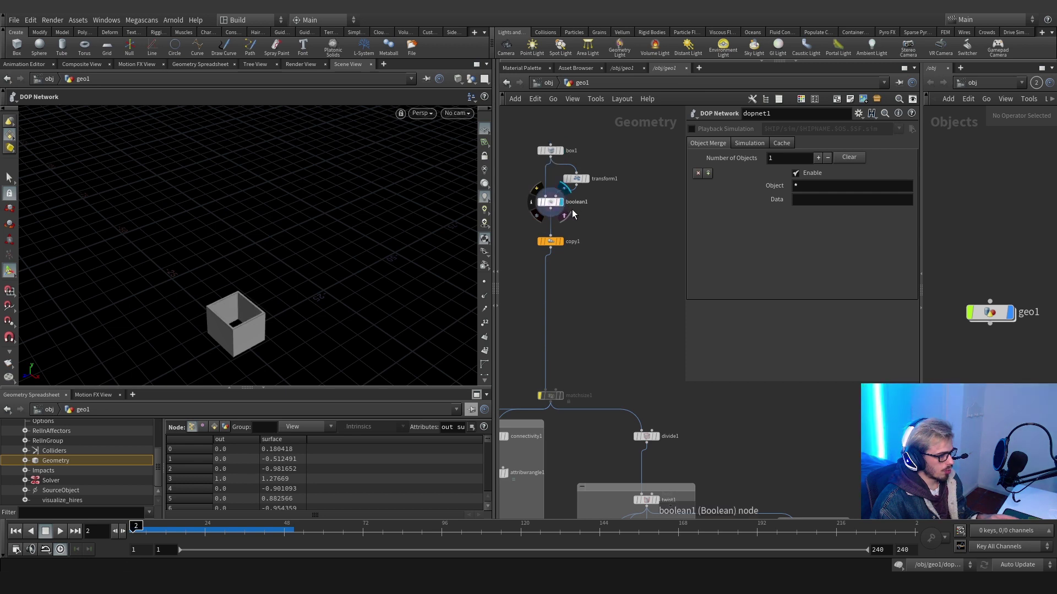
click(563, 242)
click(550, 241)
scroll(592, 253, down, 5)
click(548, 266)
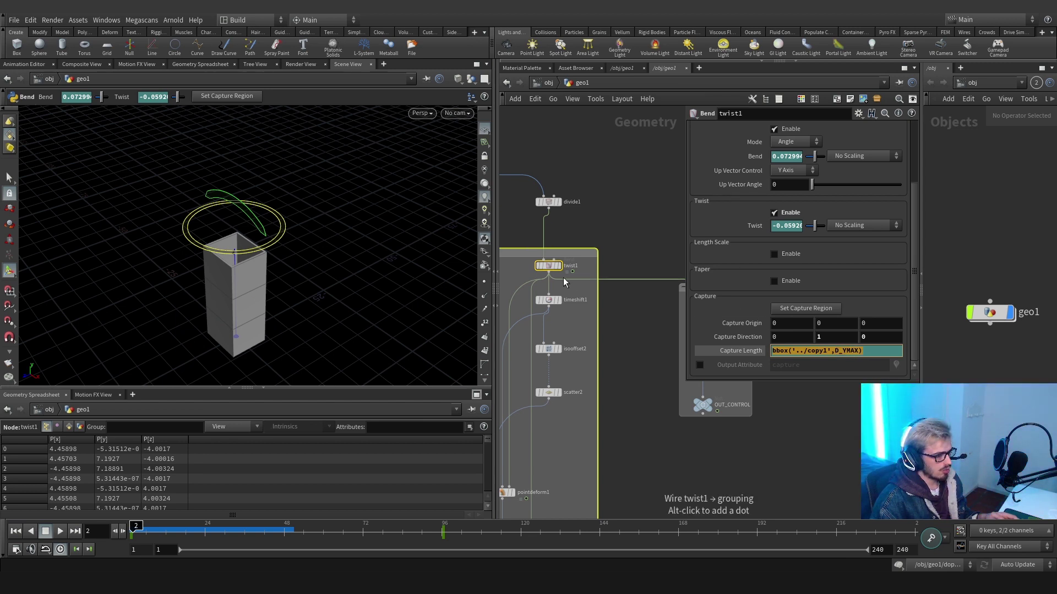
- Display the OUT_V velocity volume, undo the accidental node connection, and examine the volume rasterize attributes settings
scroll(643, 378, down, 2)
middle_drag(643, 377, 622, 345)
scroll(602, 375, up, 3)
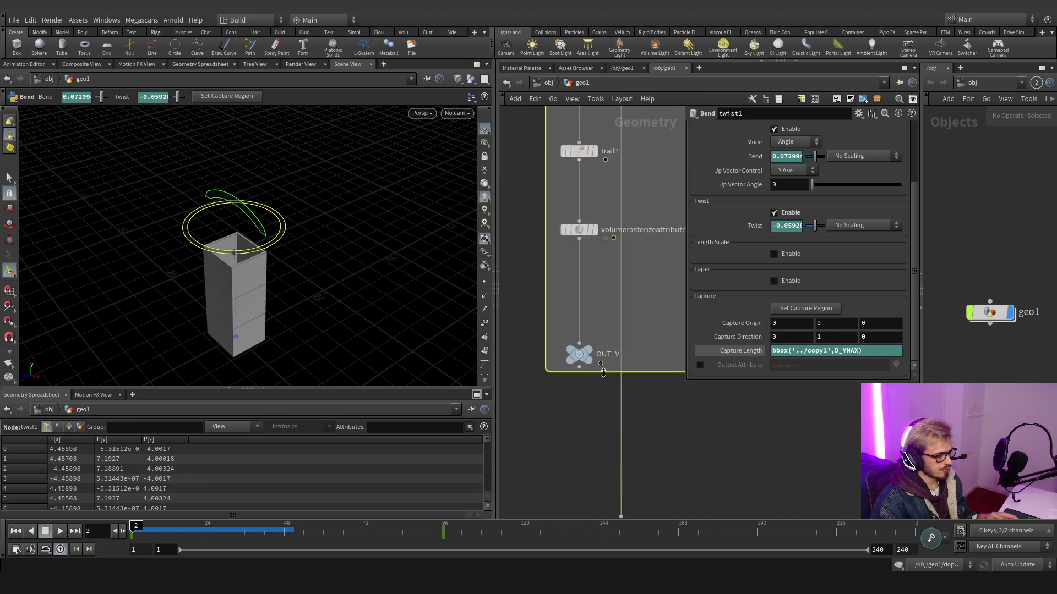
click(579, 355)
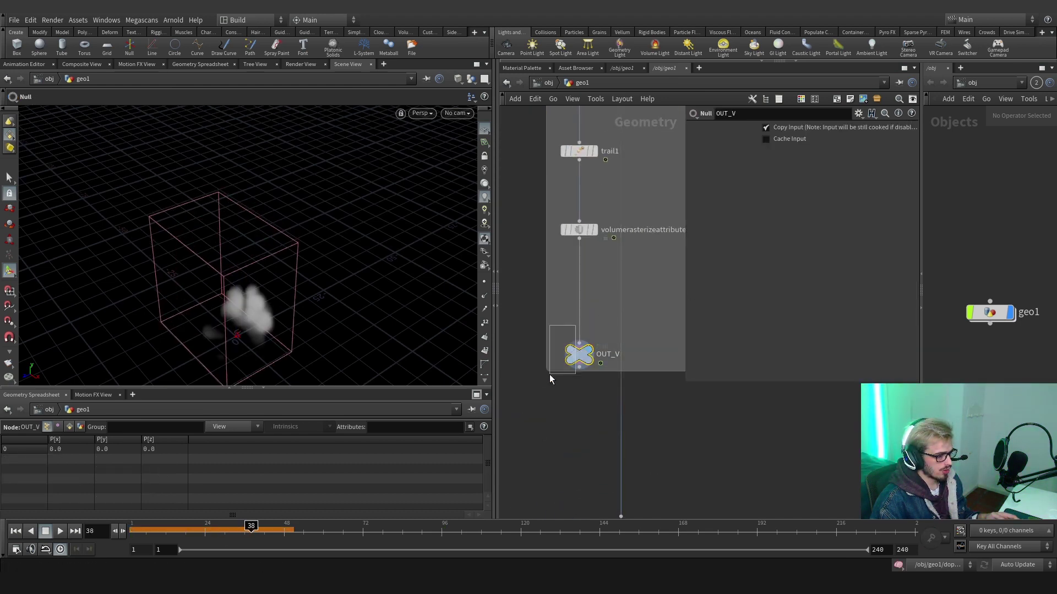
drag(550, 378, 551, 374)
key(ctrl+z)
click(575, 228)
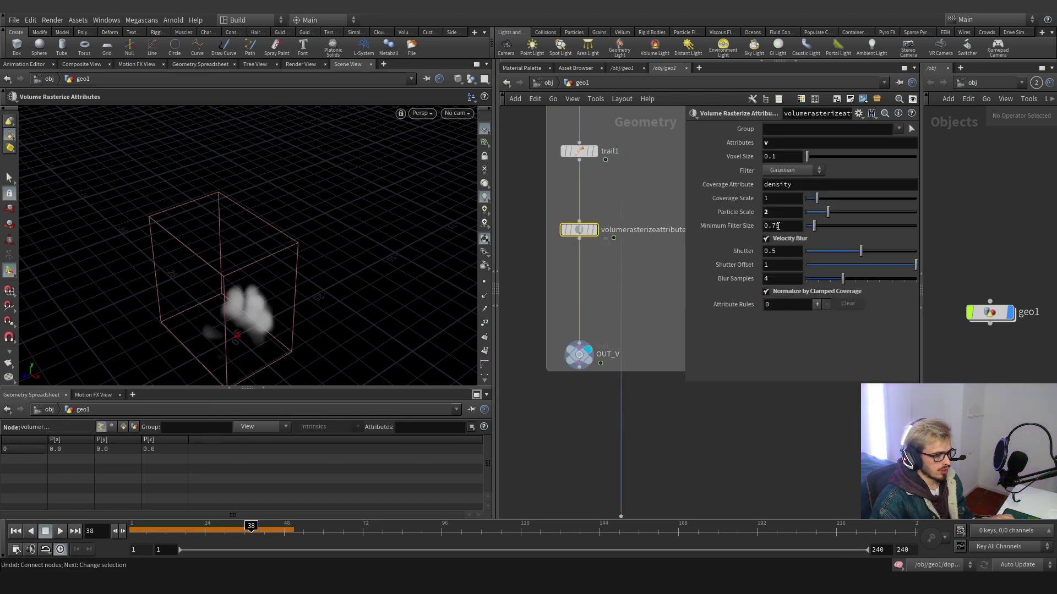
scroll(646, 413, down, 5)
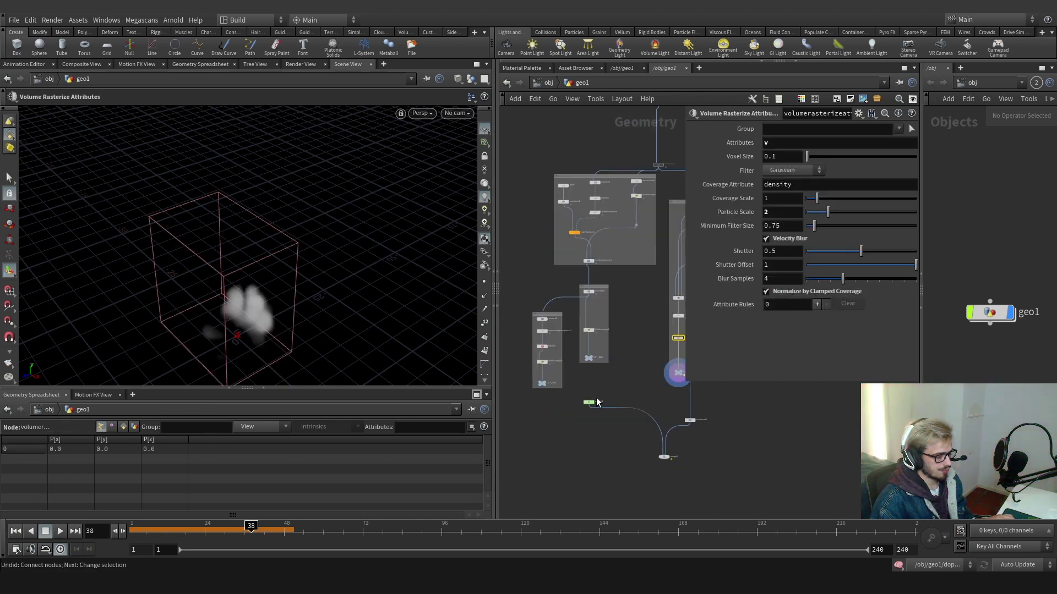
- Enter dopnet1 and review the settings of popadvectbyvolumes1 and popforce1 in the rigid body solver network
double_click(584, 404)
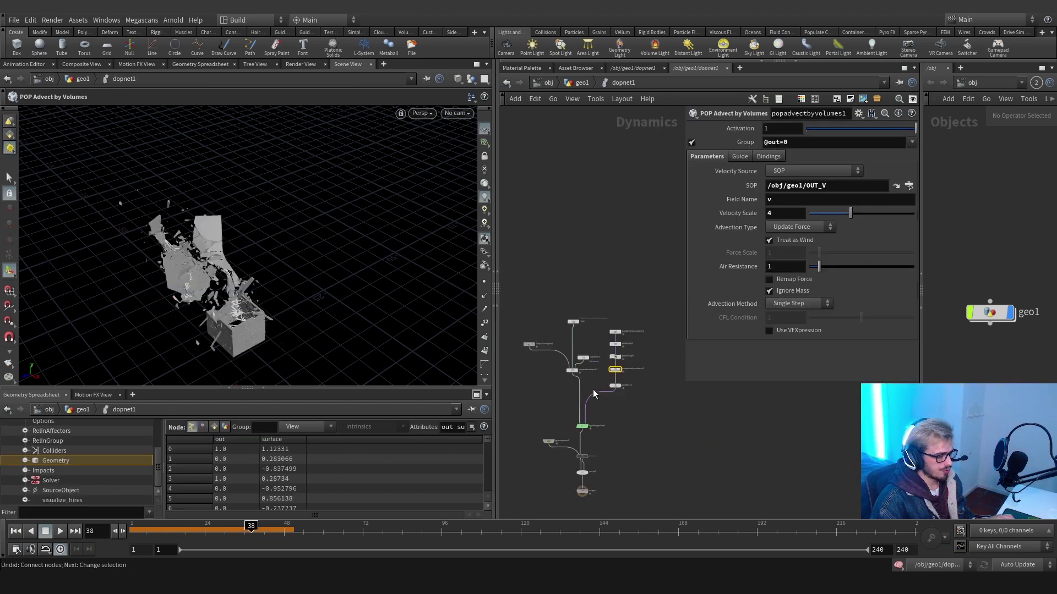
scroll(660, 374, up, 4)
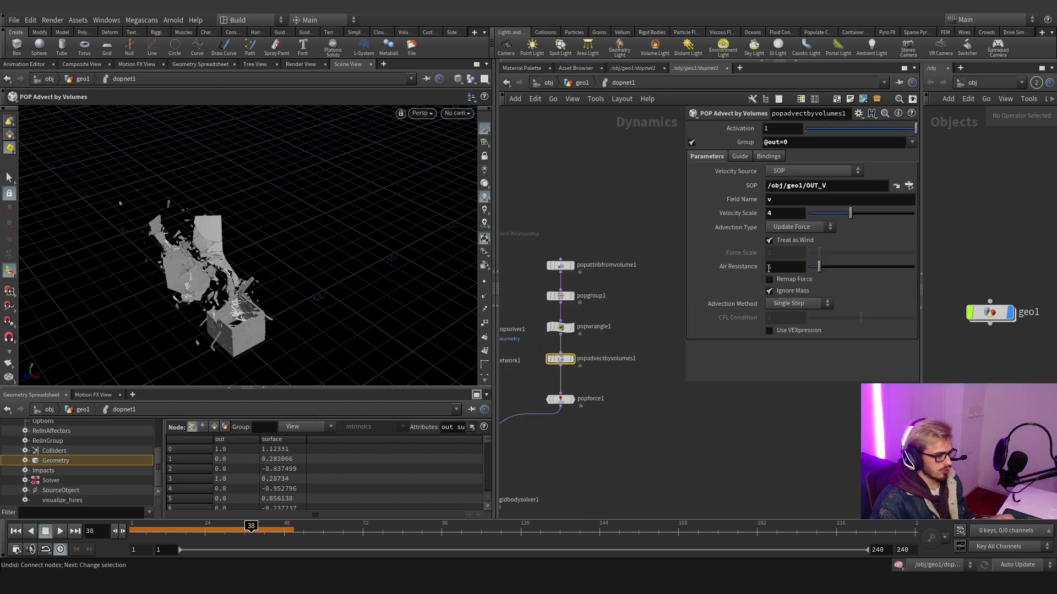
click(806, 226)
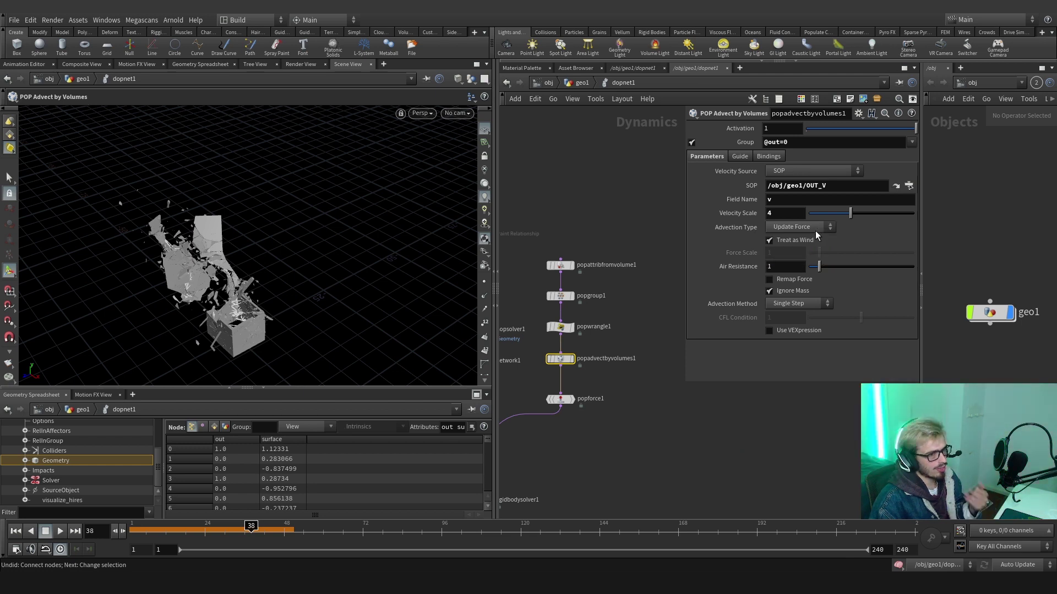
drag(631, 438, 548, 393)
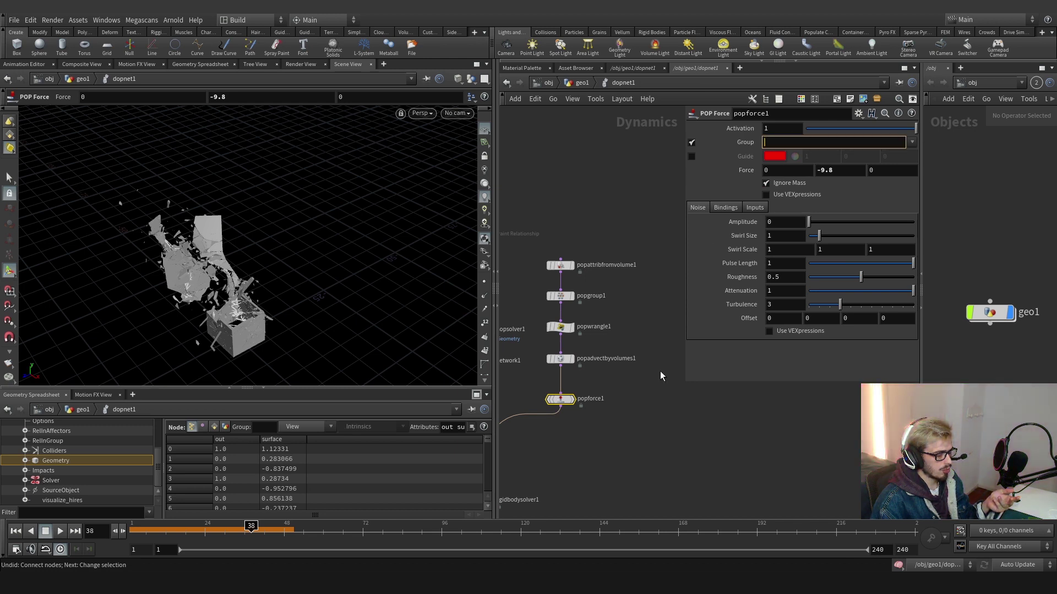
key(h)
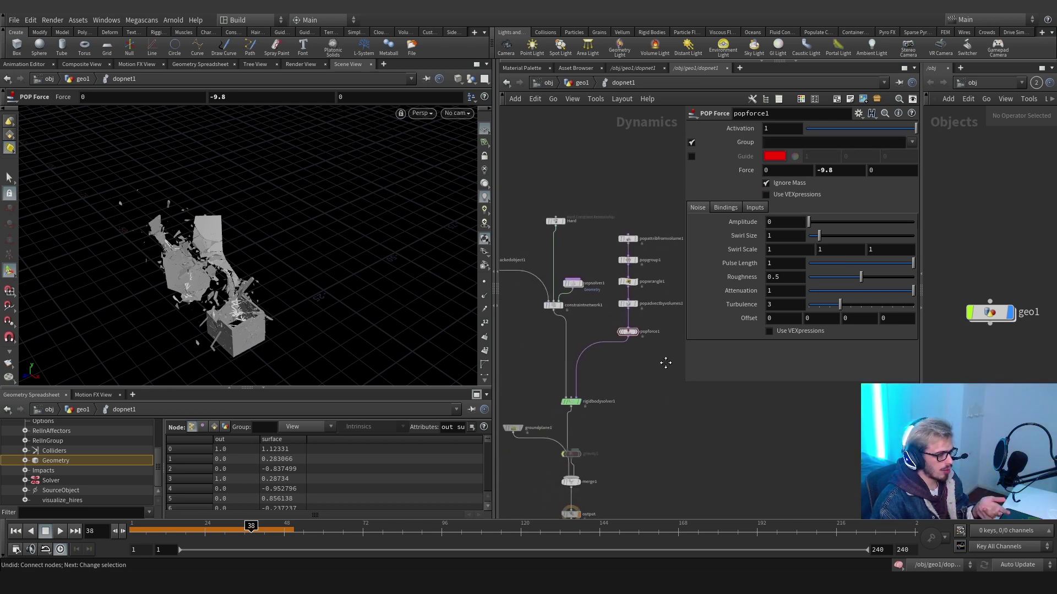
middle_drag(583, 183, 587, 136)
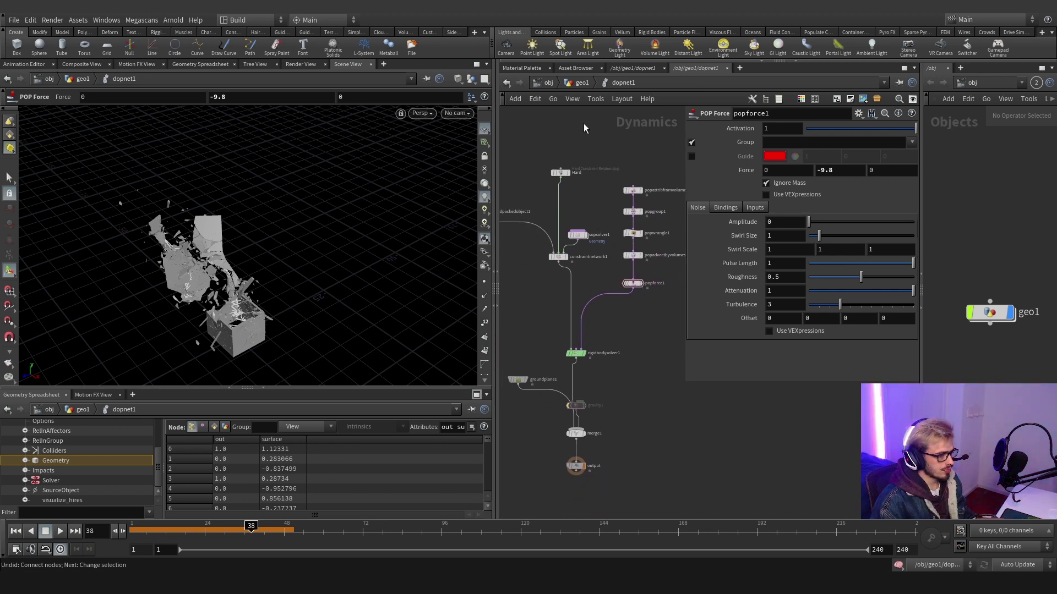
- Return to geo1, display merge1 to show the simulation with the deformed guide, and go back to frame 1
click(582, 84)
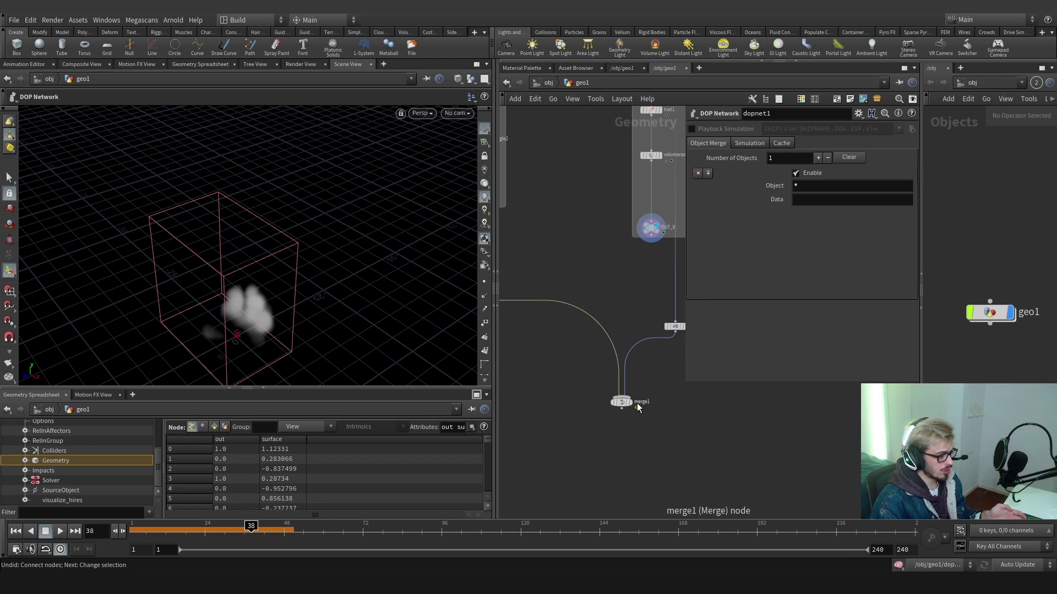
click(641, 412)
drag(195, 530, 99, 520)
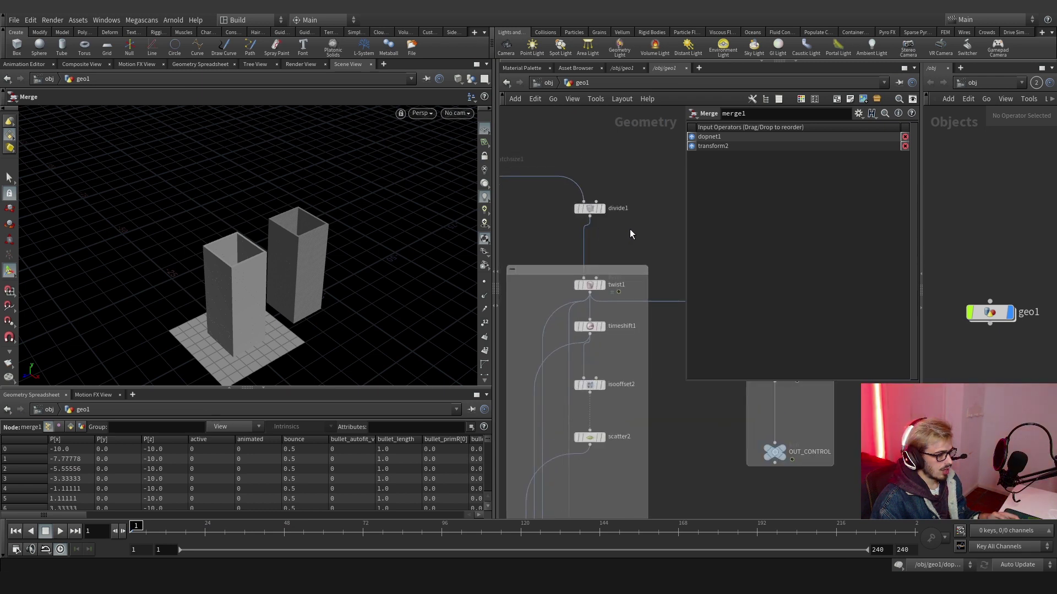
- Select the twist1 bend and scrub to its keyframe at frame 96 to examine the bend and twist of the guide
click(589, 208)
click(590, 284)
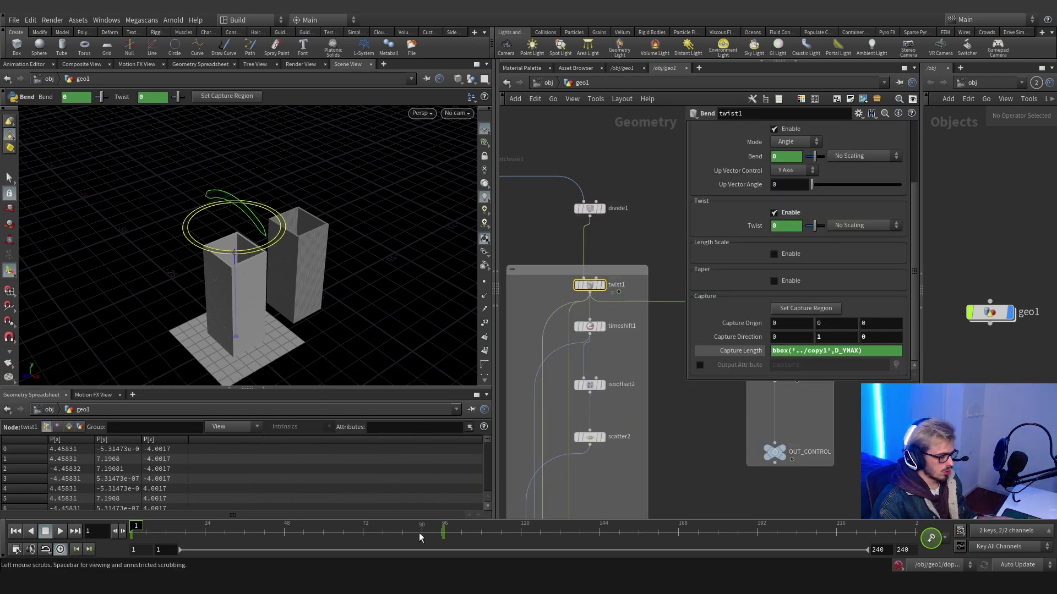
drag(431, 537, 442, 534)
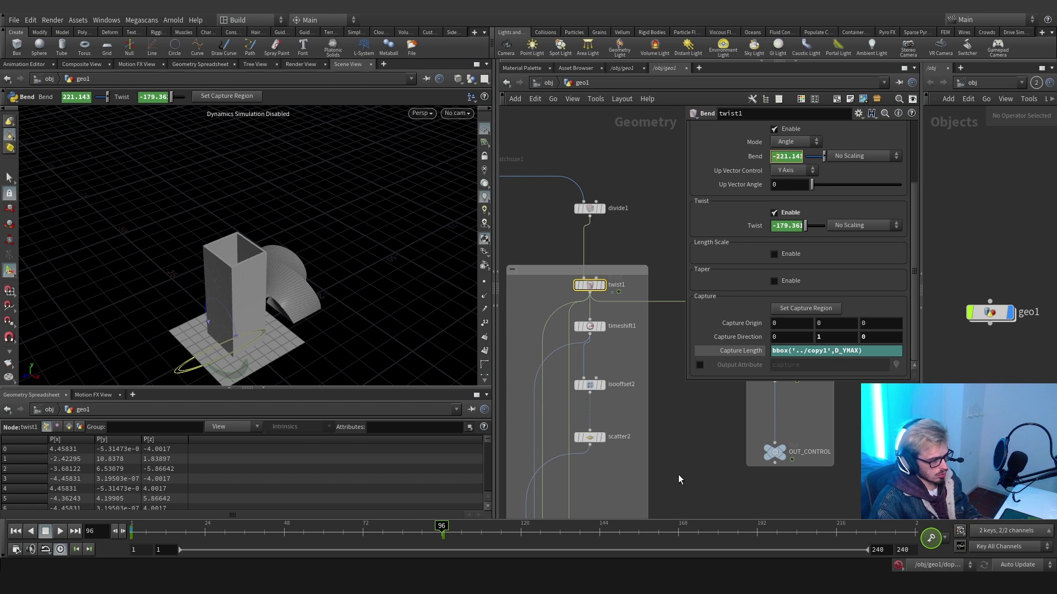
scroll(678, 474, down, 5)
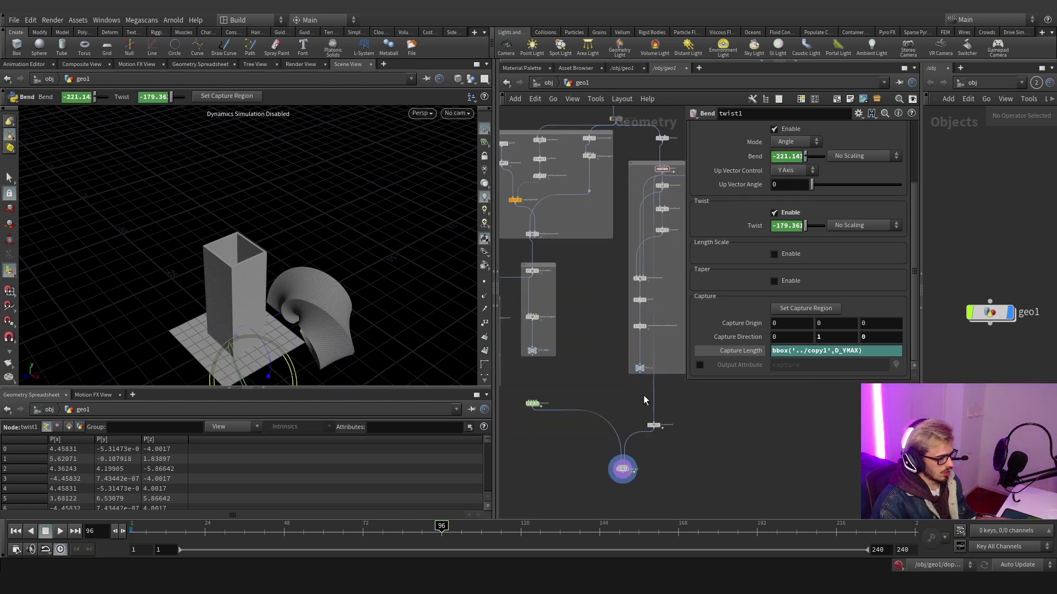
- Scrub the merged simulation to frame 33 and compare the fractured tower with the bending guide
scroll(616, 350, up, 3)
drag(157, 529, 235, 529)
key(Escape)
drag(330, 247, 219, 254)
key(Return)
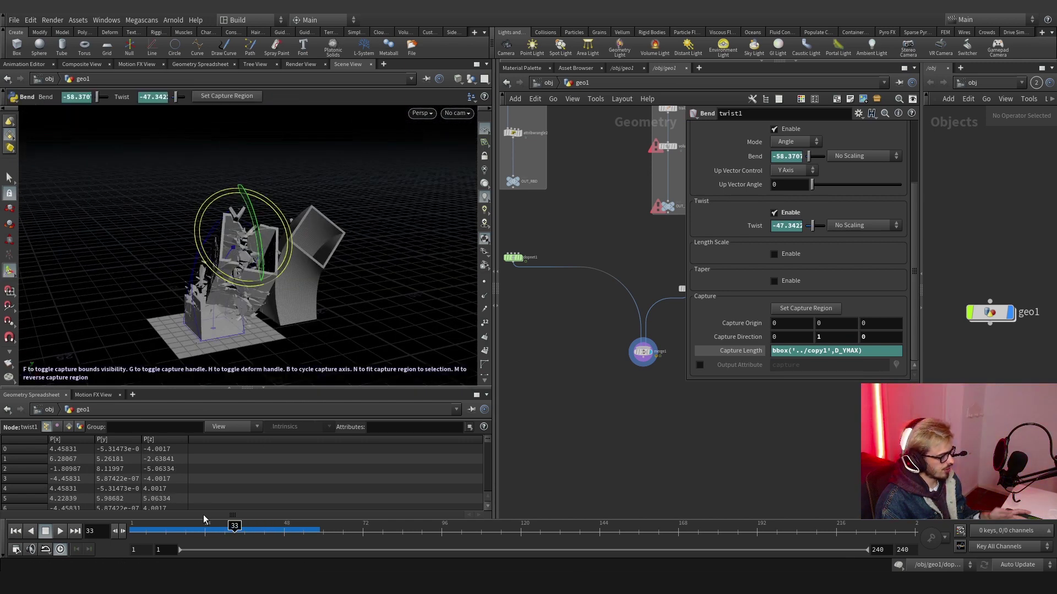
- Scrub to frame 38 and inspect the breaking pieces beside the guide from several angles
drag(212, 528, 251, 528)
key(Escape)
mouse_move(297, 259)
mouse_down()
mouse_move(318, 272)
mouse_move(270, 290)
mouse_move(325, 288)
mouse_move(274, 275)
mouse_move(344, 276)
mouse_move(310, 271)
mouse_up()
key(Return)
key(Escape)
key(Return)
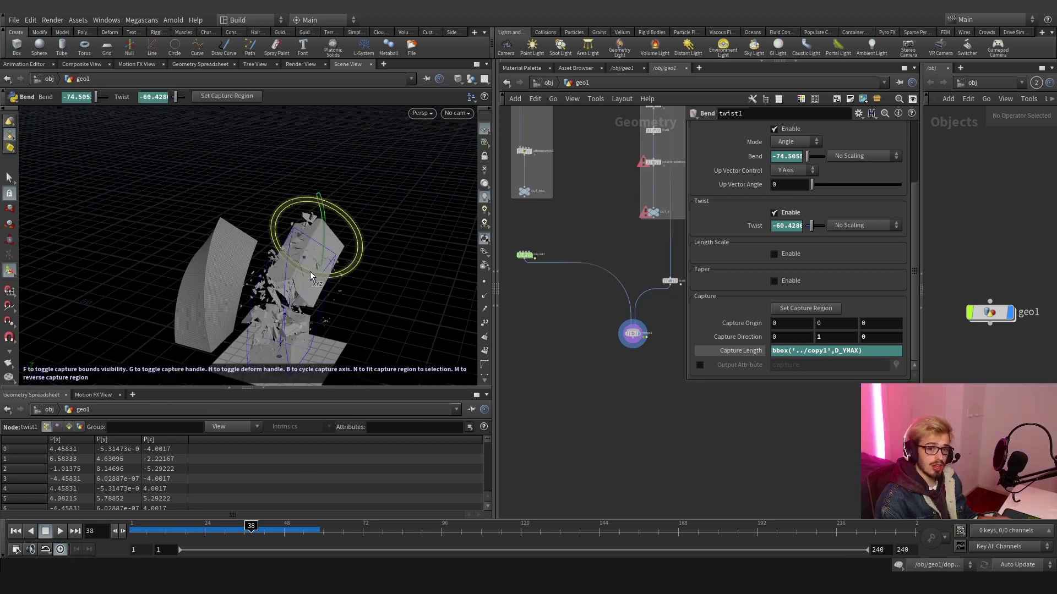
key(Escape)
drag(305, 272, 225, 515)
key(Return)
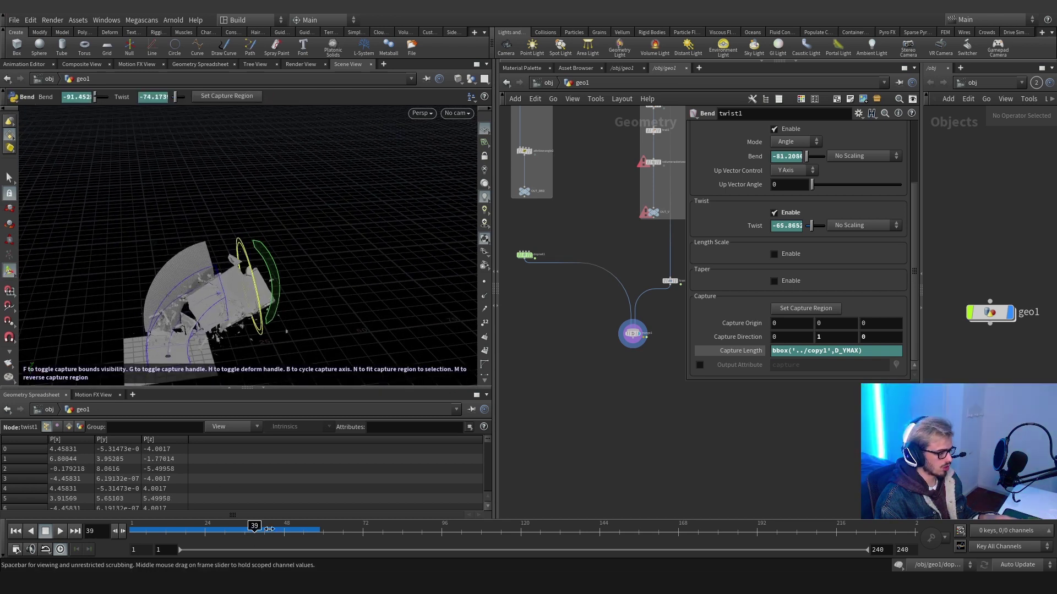